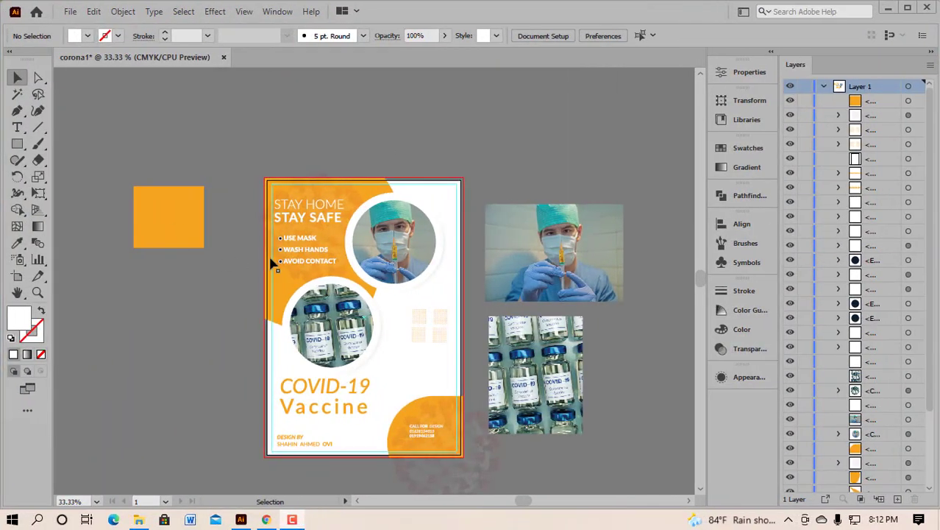
Step: Create a new document from the A4 preset, named 'COVID 19'
left_click(71, 12)
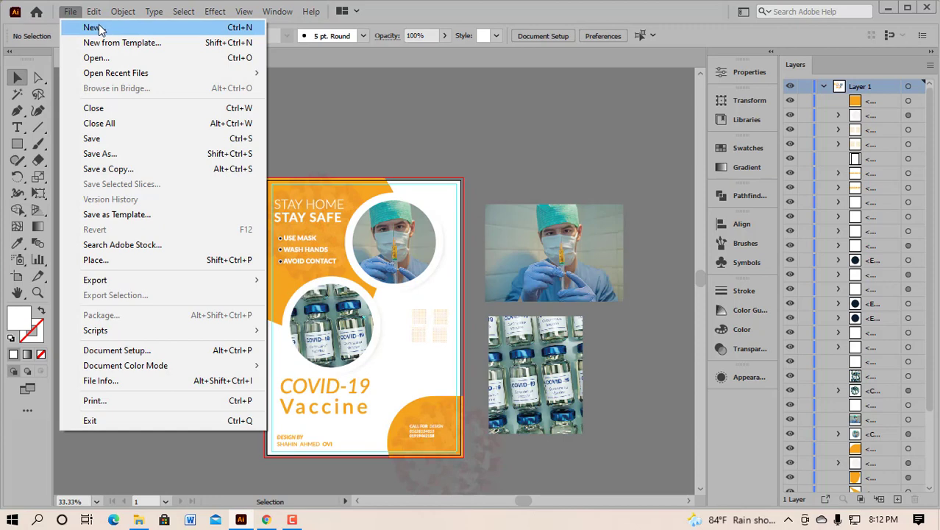
left_click(101, 30)
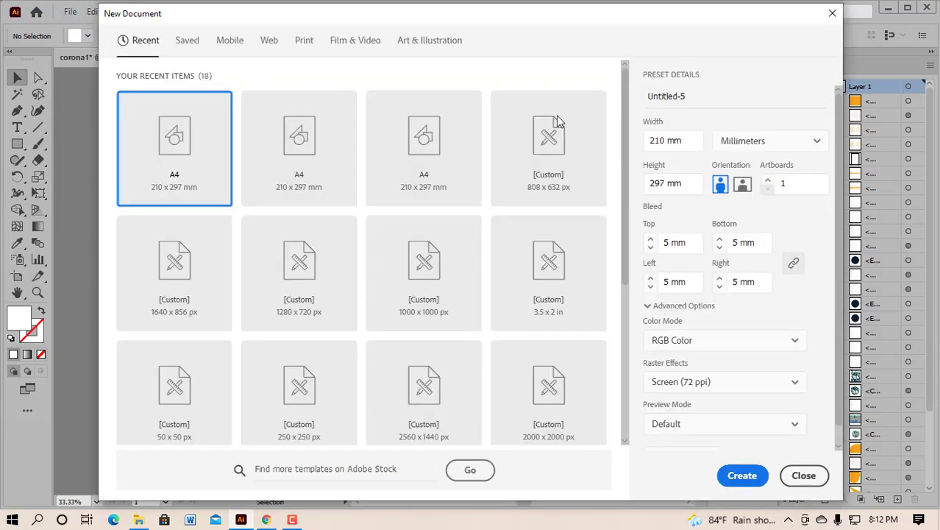
left_click(189, 162)
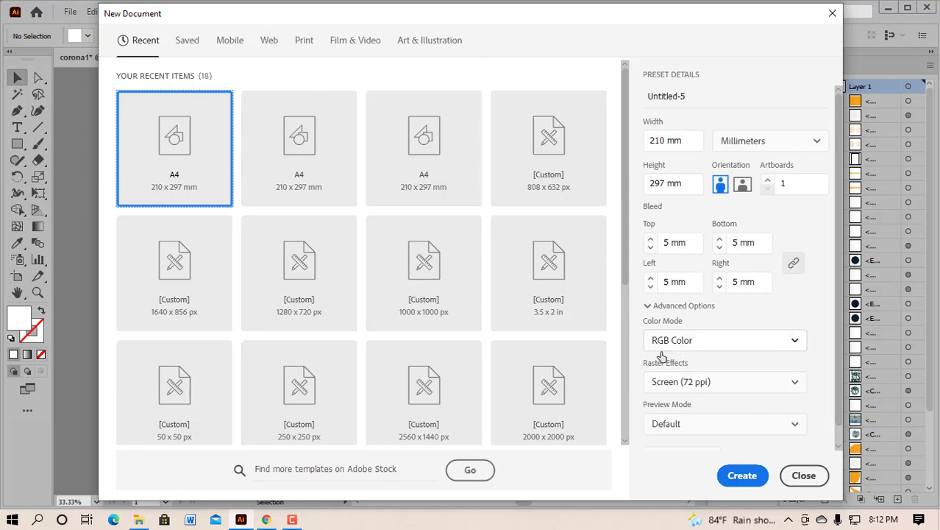
double_click(664, 96)
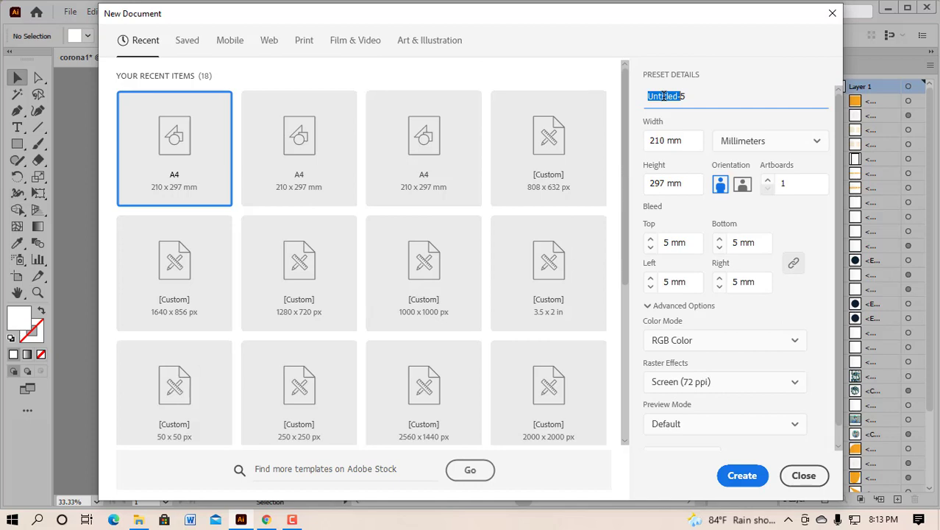
type("COVID 1")
left_click_drag(675, 97, 694, 96)
left_click(741, 475)
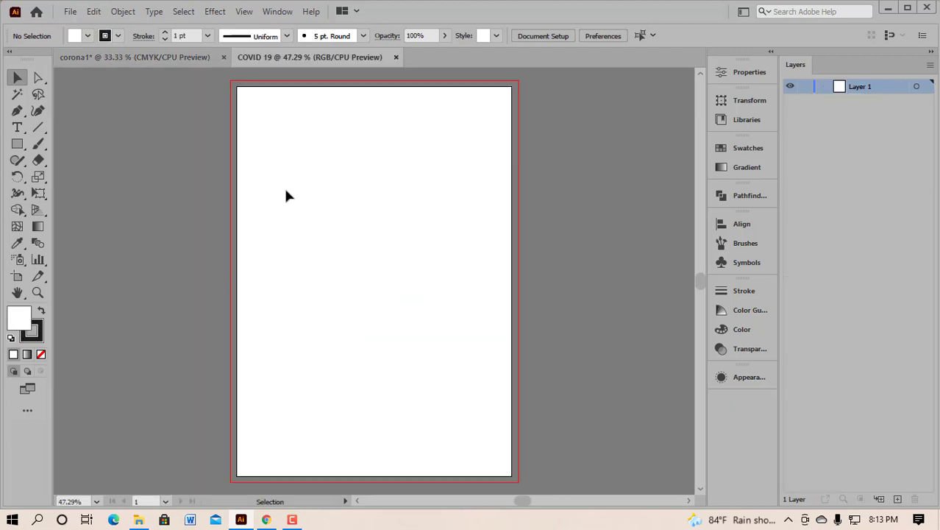
Step: Glance at the finished corona1 poster, then return to the COVID 19 document
scroll(320, 203, "down", 2)
scroll(321, 208, "up", 1)
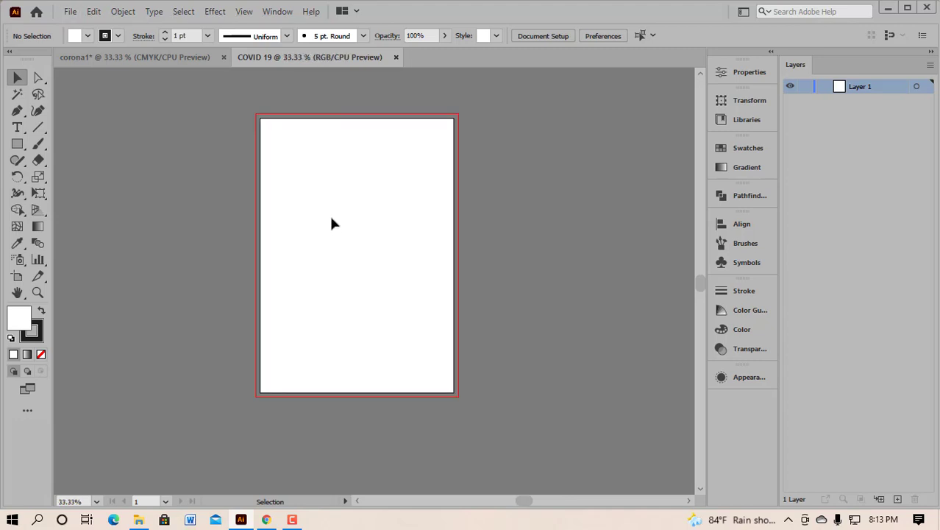
scroll(329, 213, "up", 1)
scroll(360, 217, "down", 1)
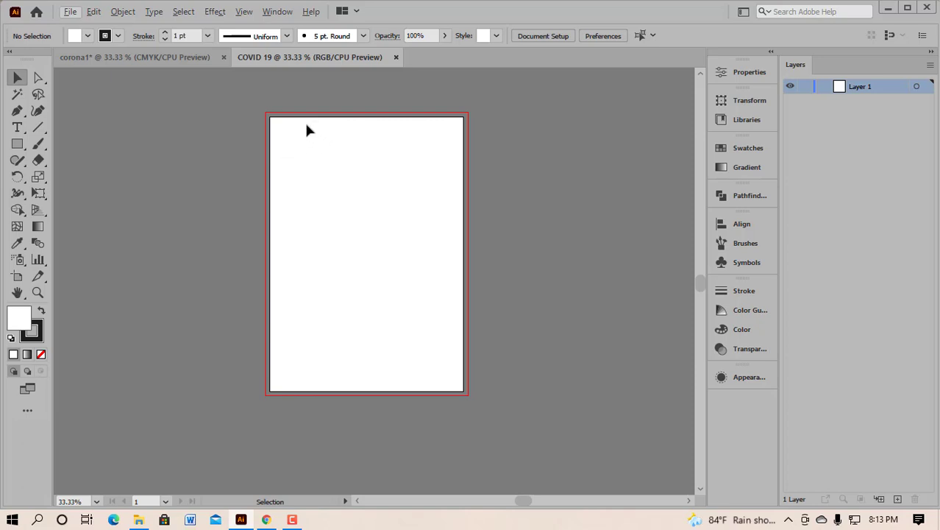
left_click(131, 59)
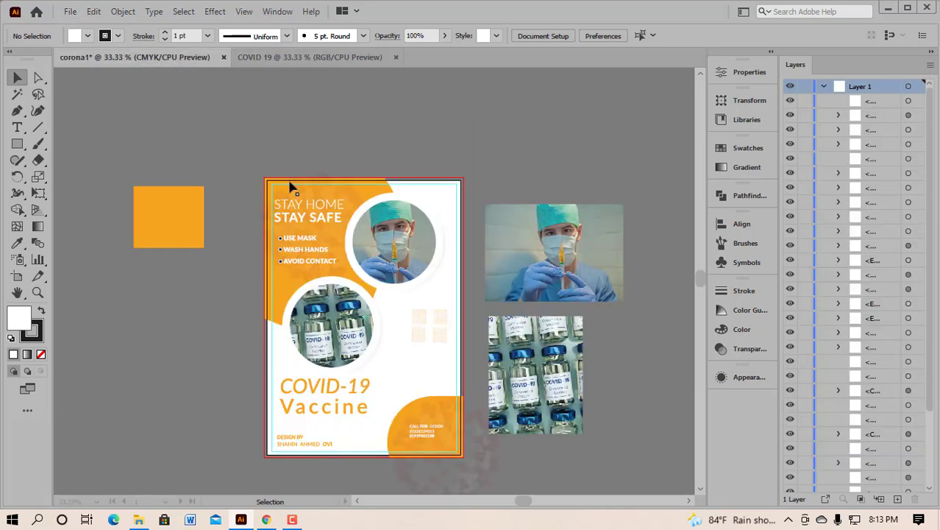
left_click(294, 58)
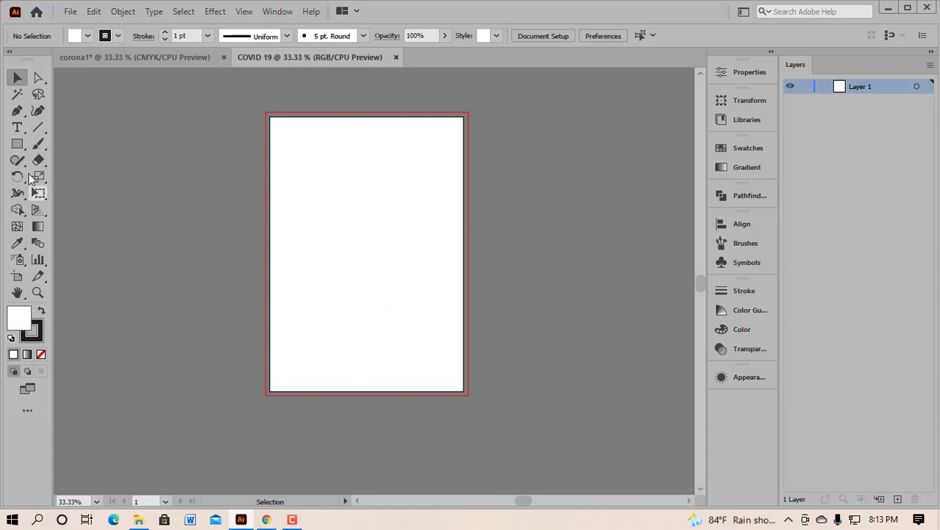
Step: Select the Rectangle tool and set the stroke to None
left_click_drag(18, 145, 80, 144)
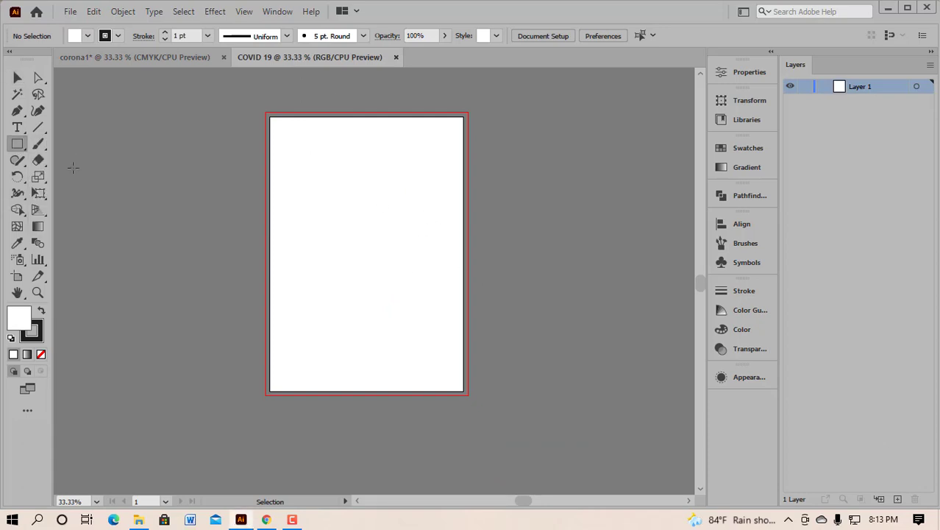
left_click(36, 336)
left_click(41, 354)
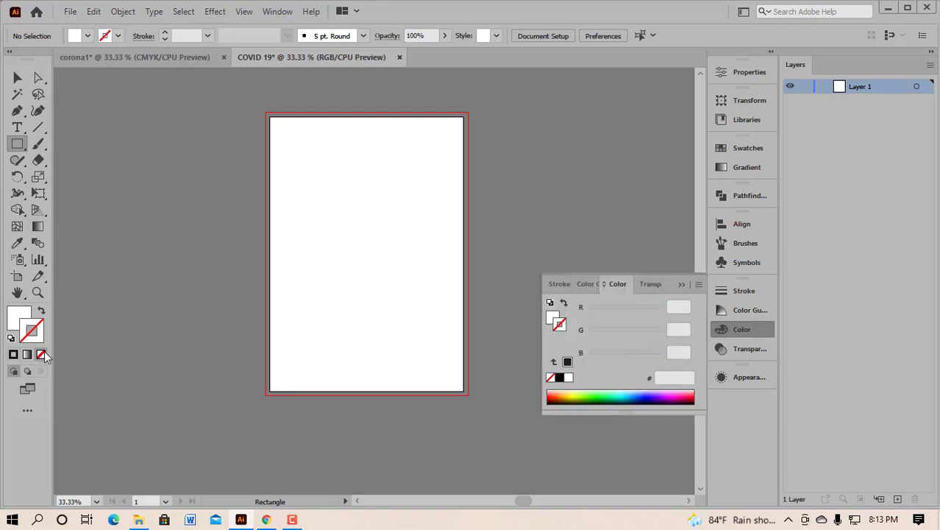
left_click(682, 284)
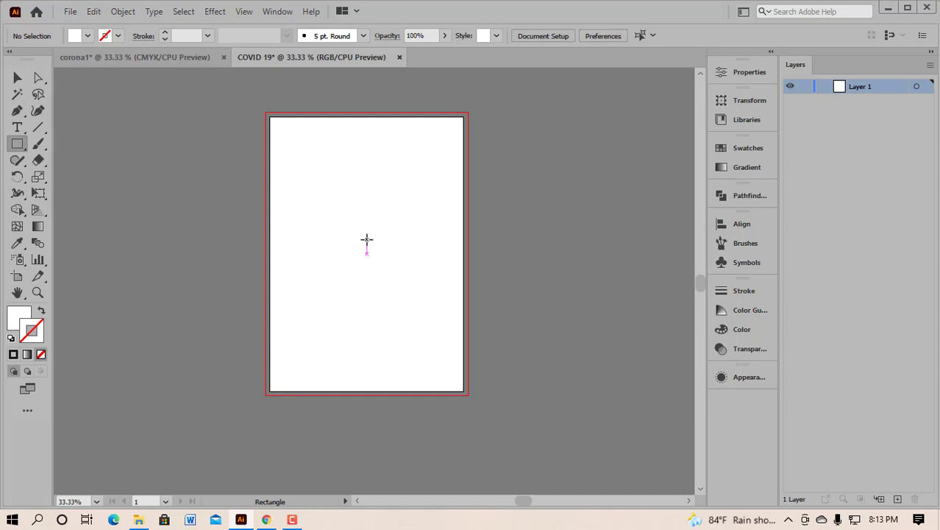
Step: Create a 200 × 290 mm rectangle on the page by entering its exact size
left_click(366, 239)
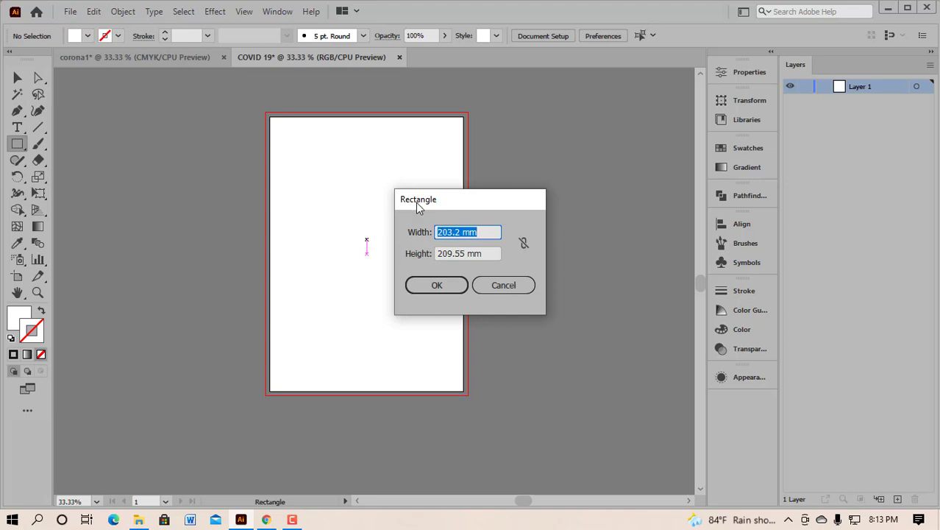
double_click(445, 234)
type("200")
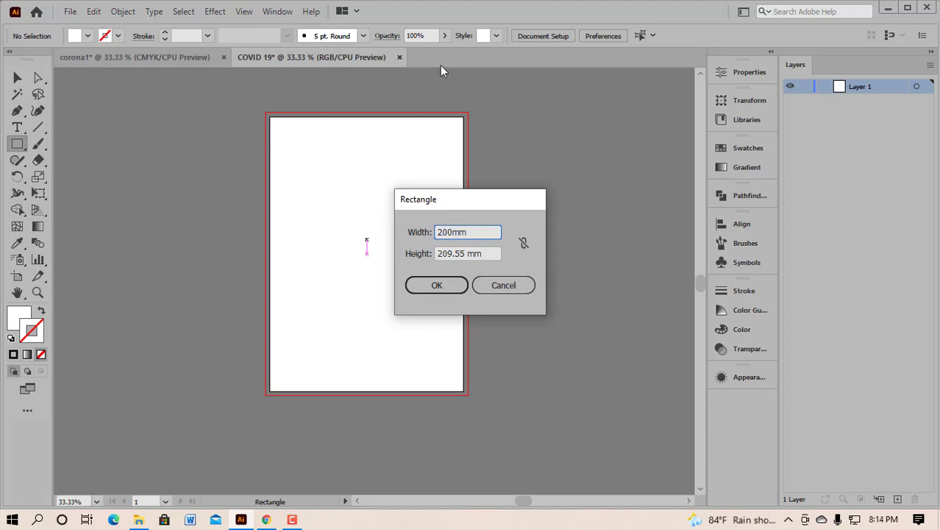
double_click(445, 253)
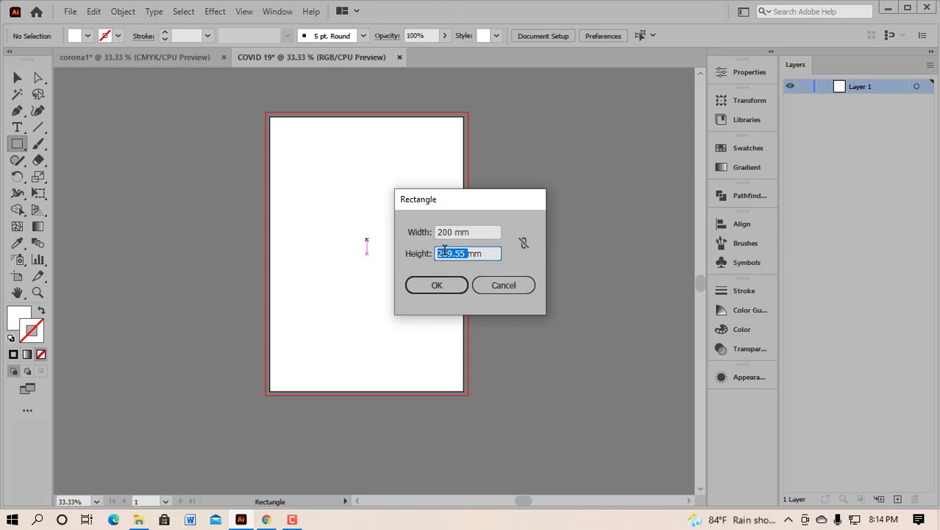
type("290")
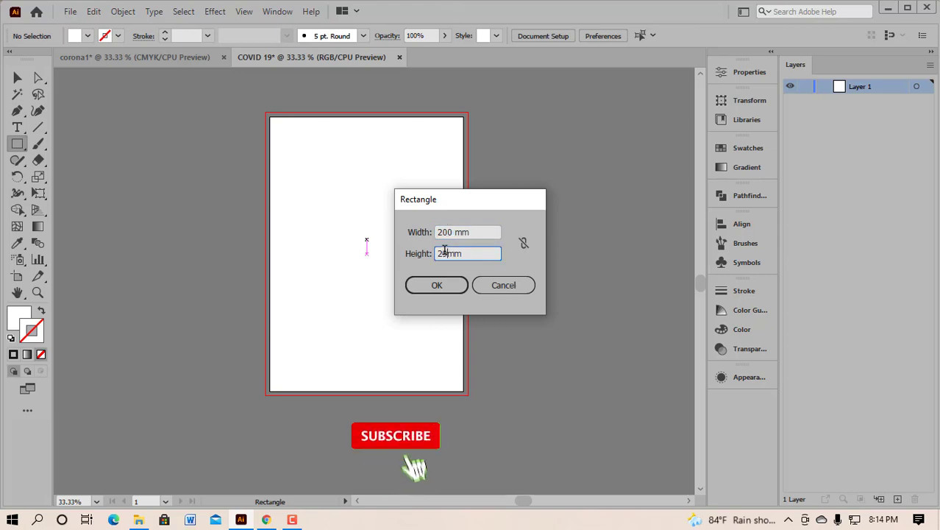
left_click(436, 287)
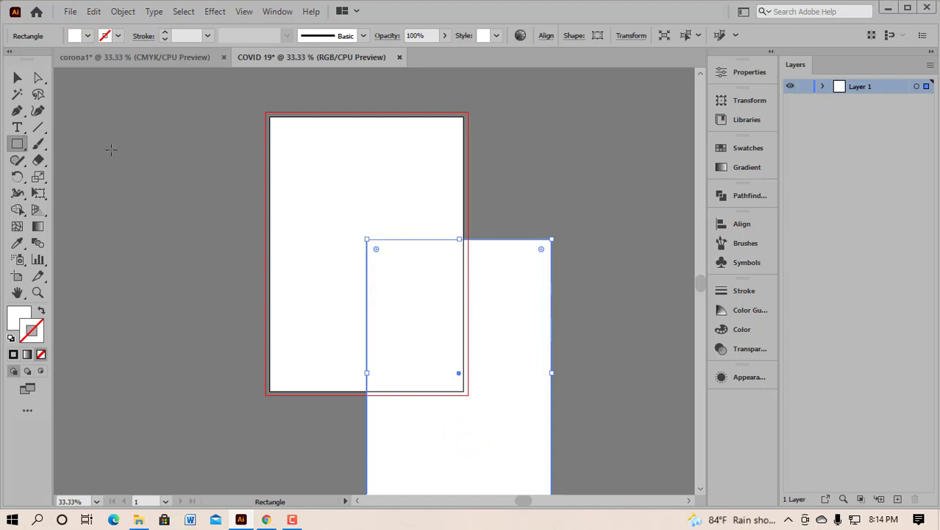
Step: Centre the rectangle horizontally and vertically on the artboard and convert it into a guide
left_click(17, 78)
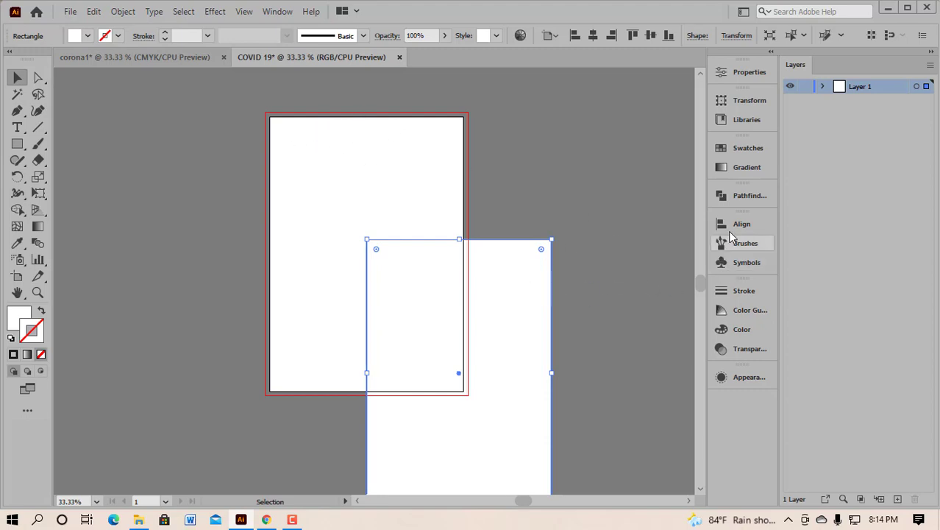
left_click(730, 225)
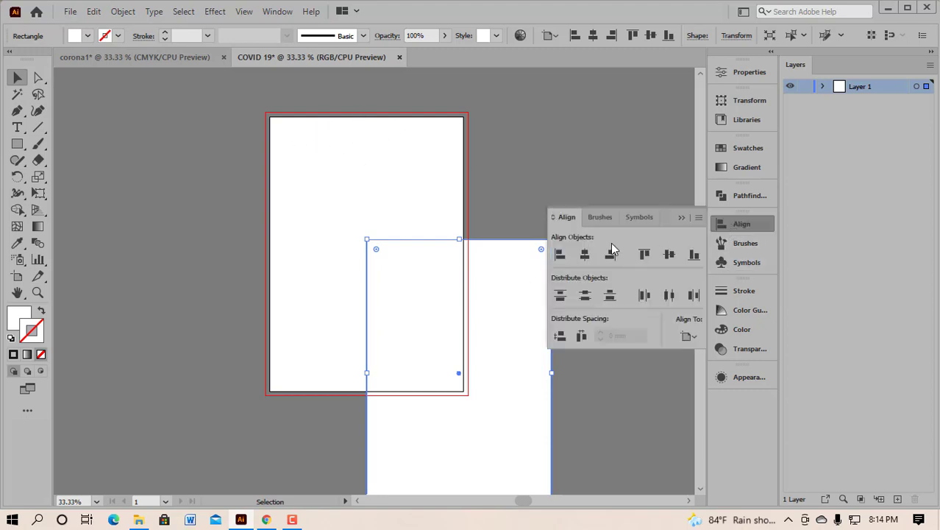
left_click(697, 335)
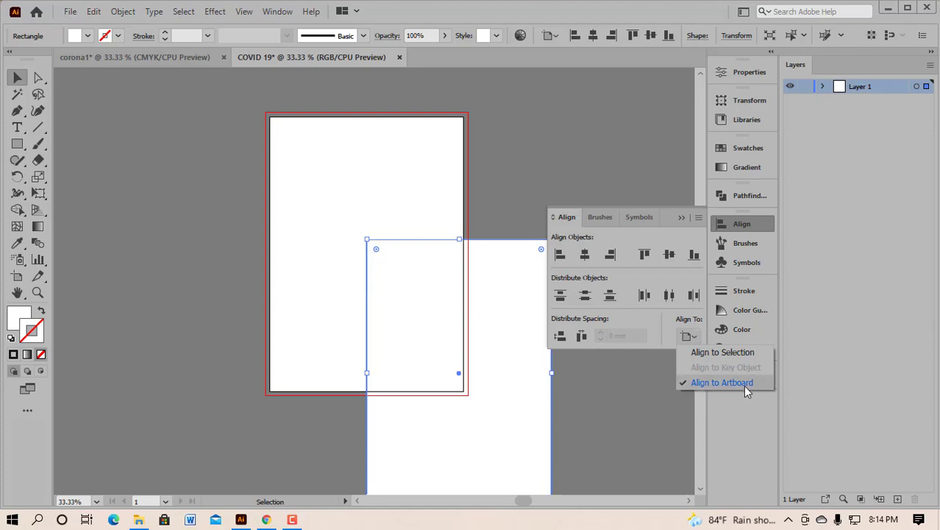
left_click(585, 257)
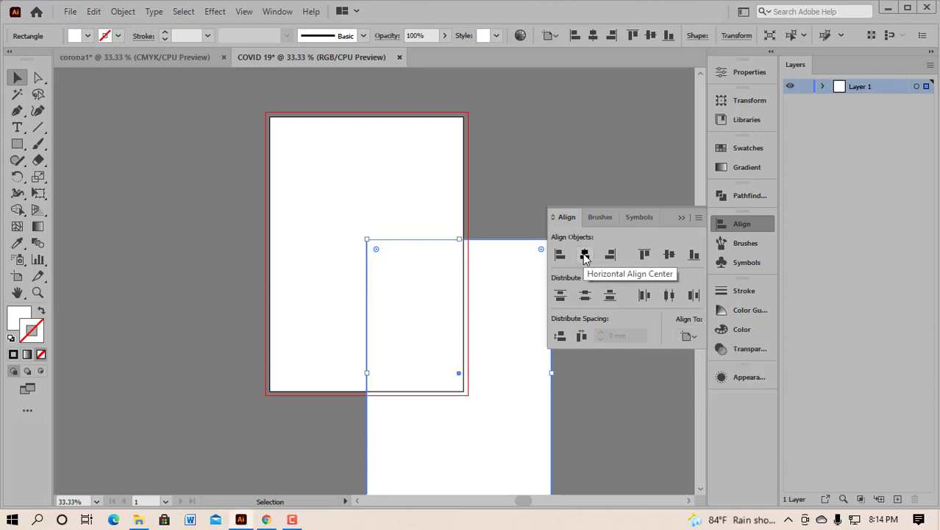
left_click(585, 256)
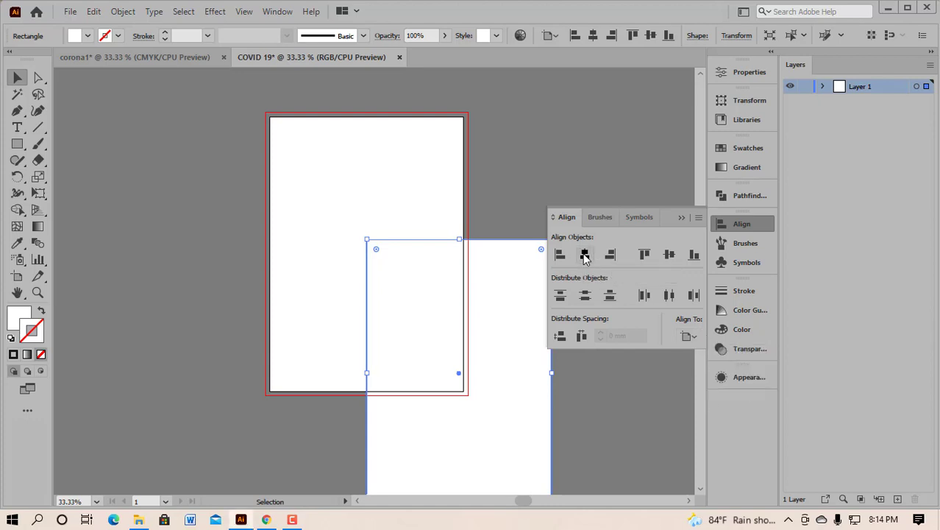
left_click(669, 256)
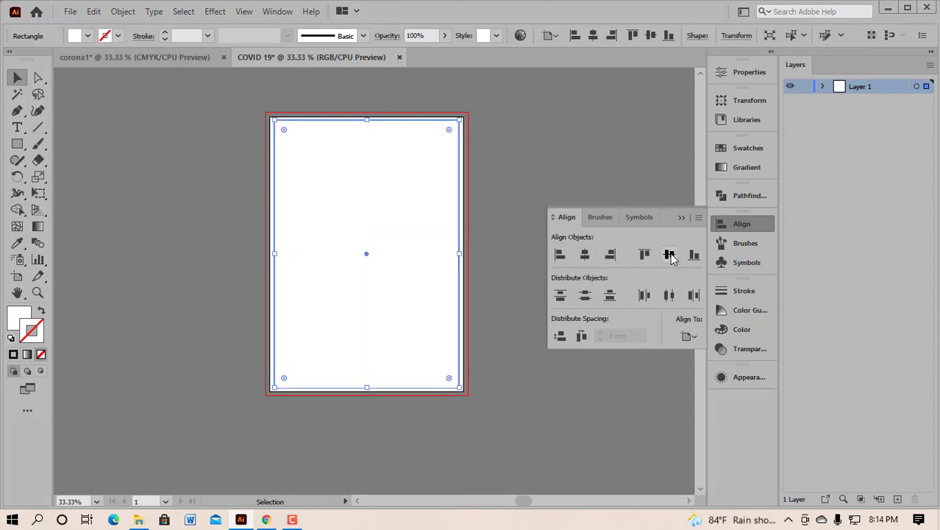
left_click(682, 217)
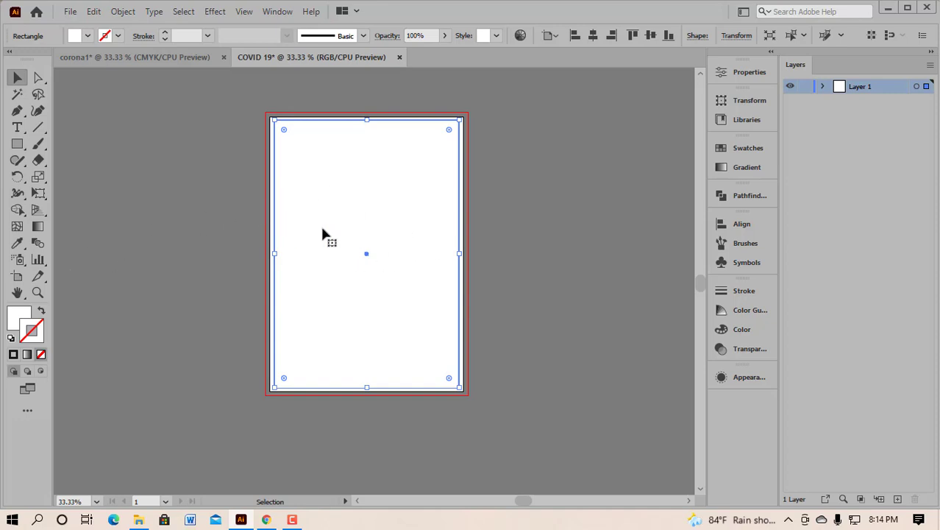
key("ctrl+shift+a")
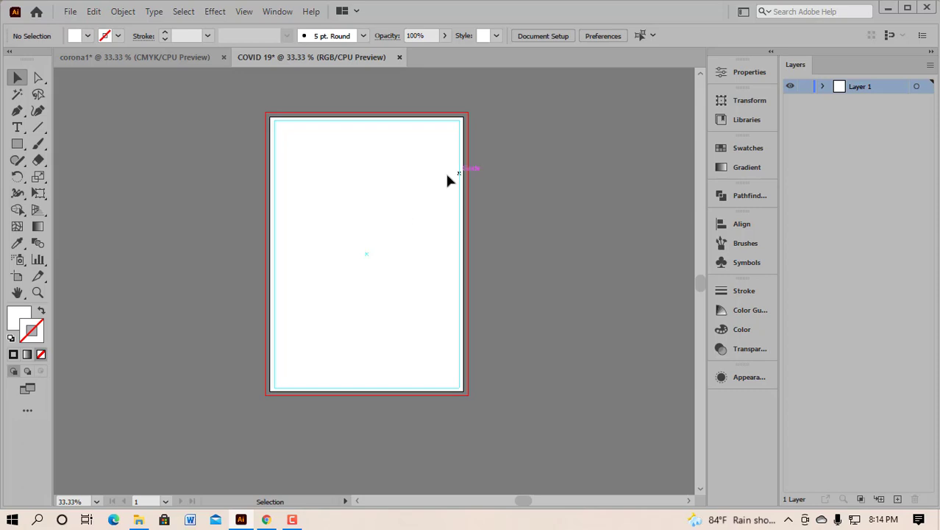
left_click(244, 11)
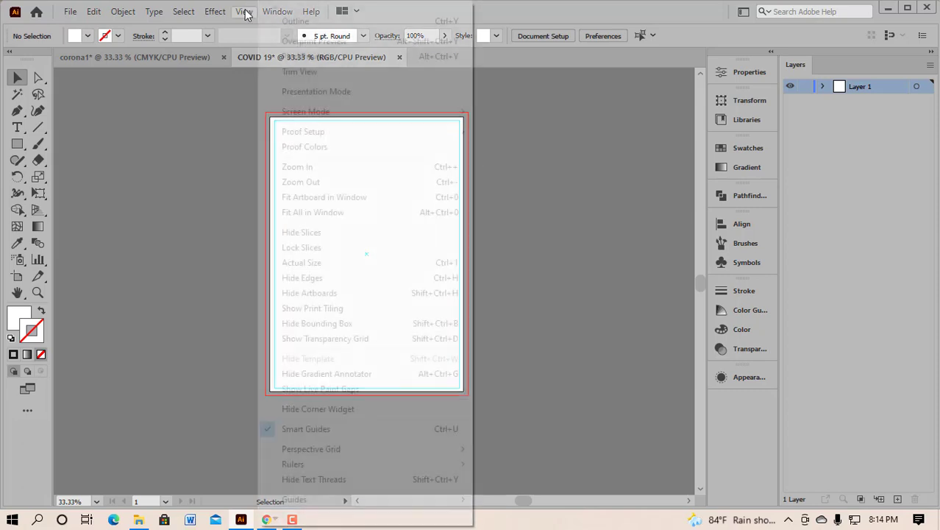
mouse_move(457, 500)
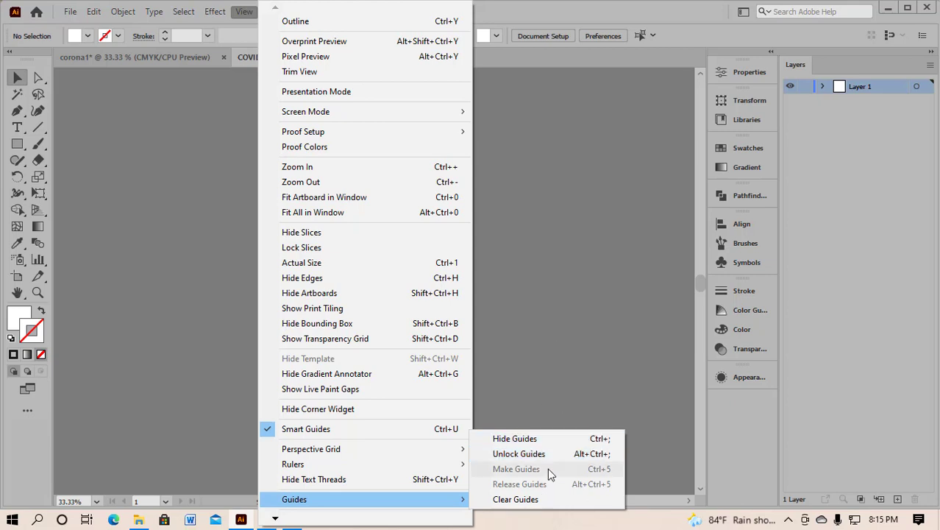
left_click(556, 385)
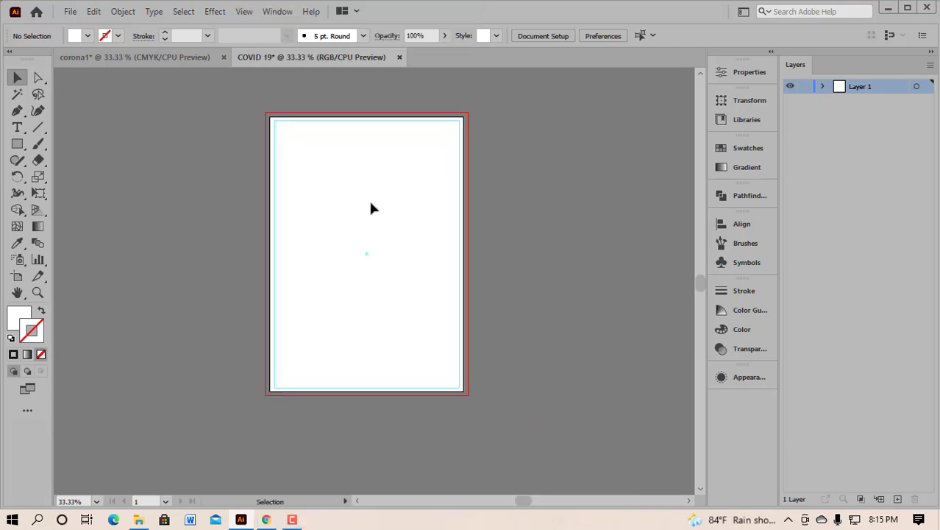
scroll(337, 212, "up", 1)
scroll(333, 246, "up", 1)
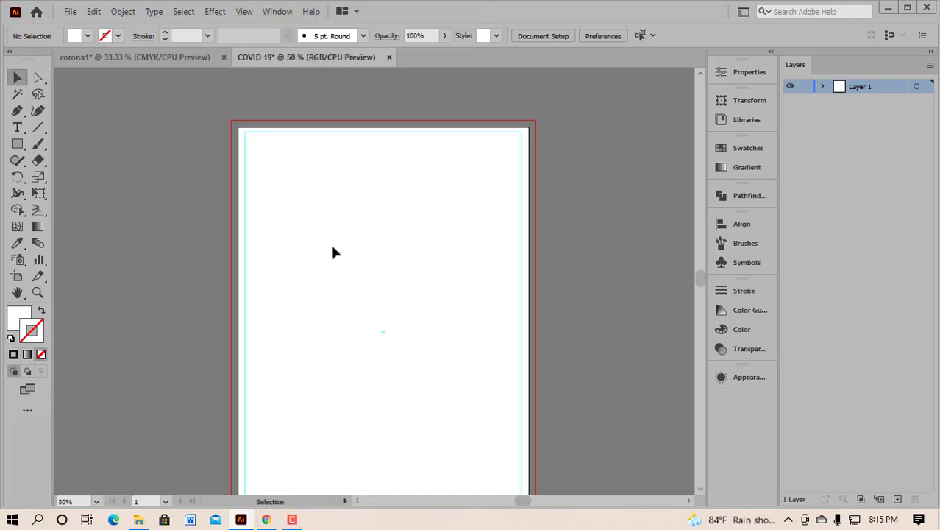
scroll(333, 245, "down", 2)
scroll(332, 251, "up", 2)
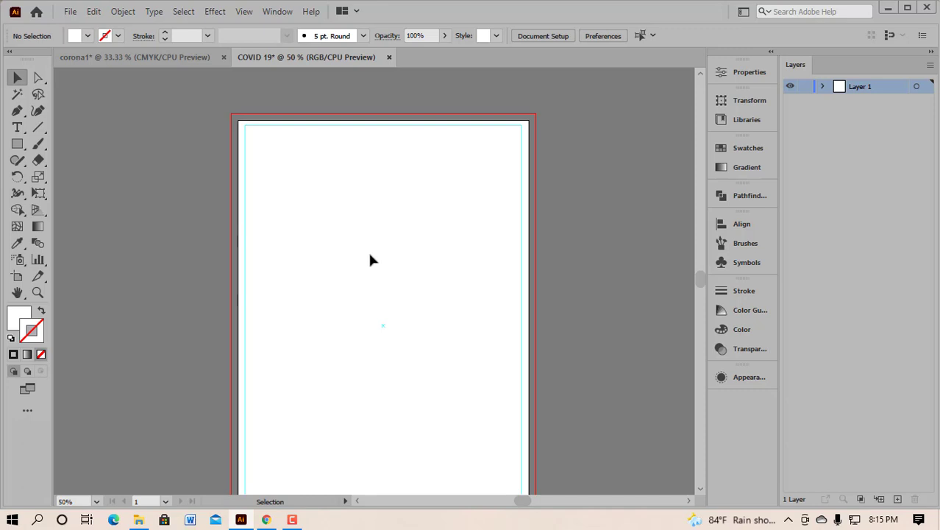
key("alt")
scroll(242, 315, "down", 1)
scroll(276, 322, "left", 1)
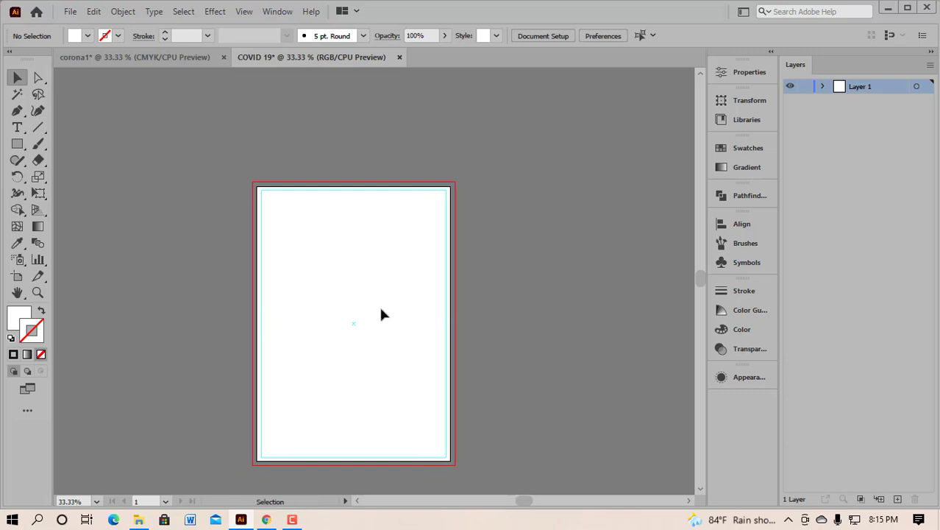
scroll(381, 310, "down", 1)
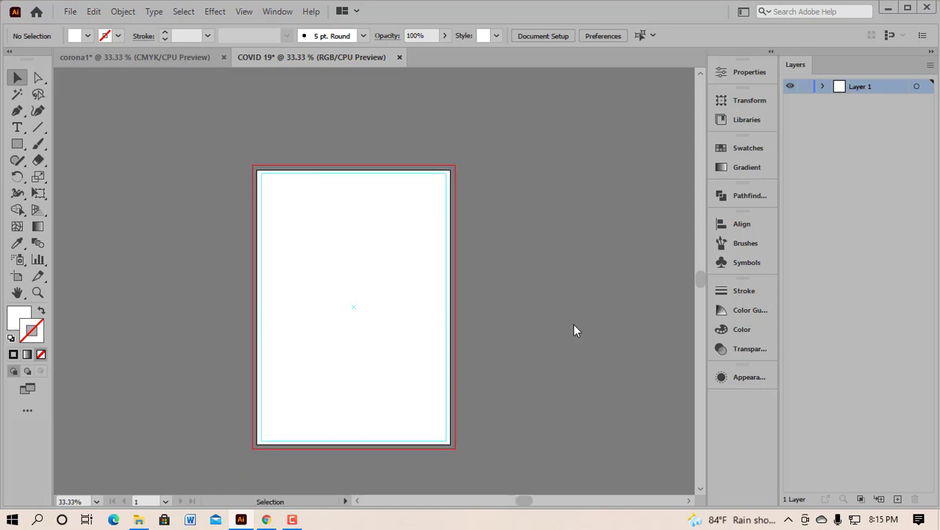
Step: Add Layer 2 as a sublayer of Layer 1, then switch to the corona1 reference poster
left_click(791, 87, "ctrl")
left_click(791, 87, "ctrl")
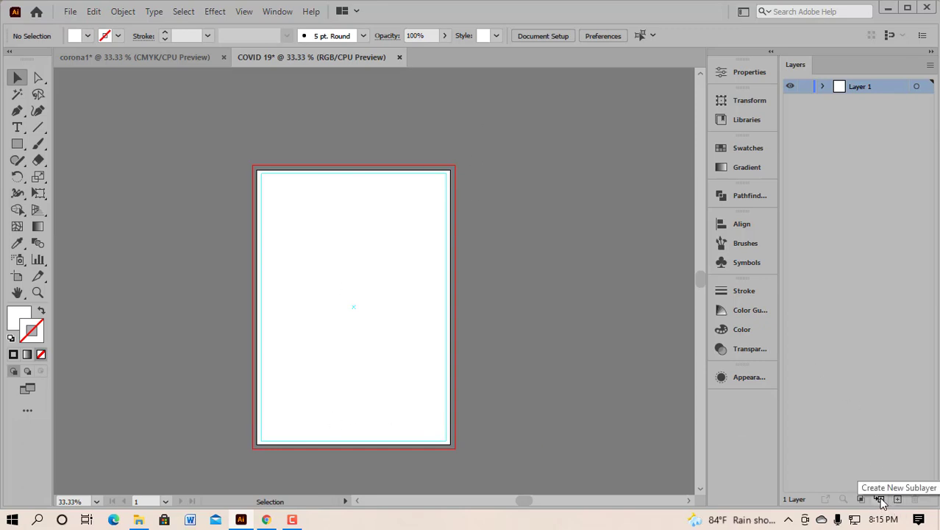
left_click(881, 499)
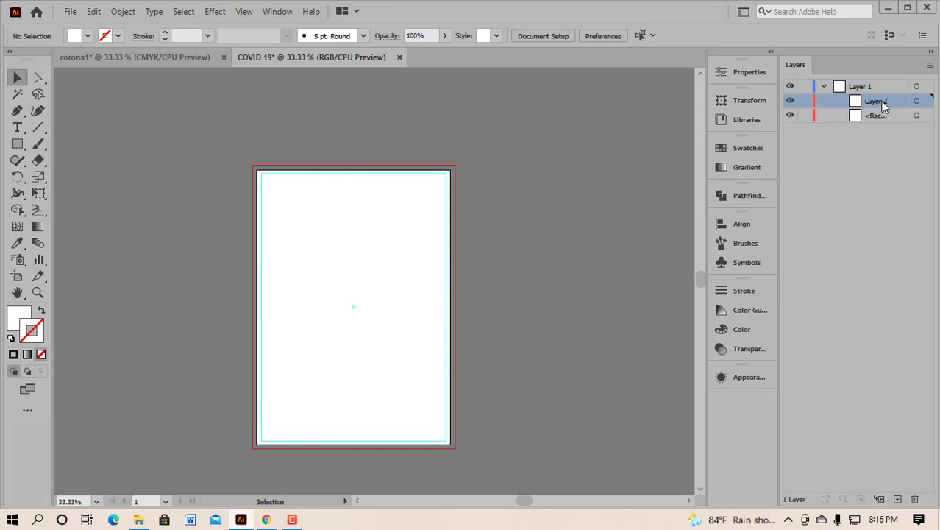
left_click(791, 86)
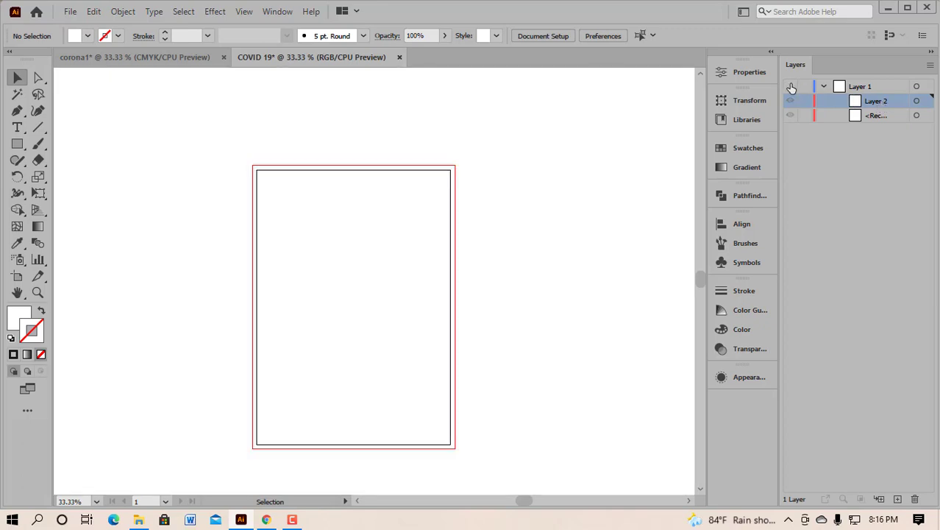
left_click(791, 87)
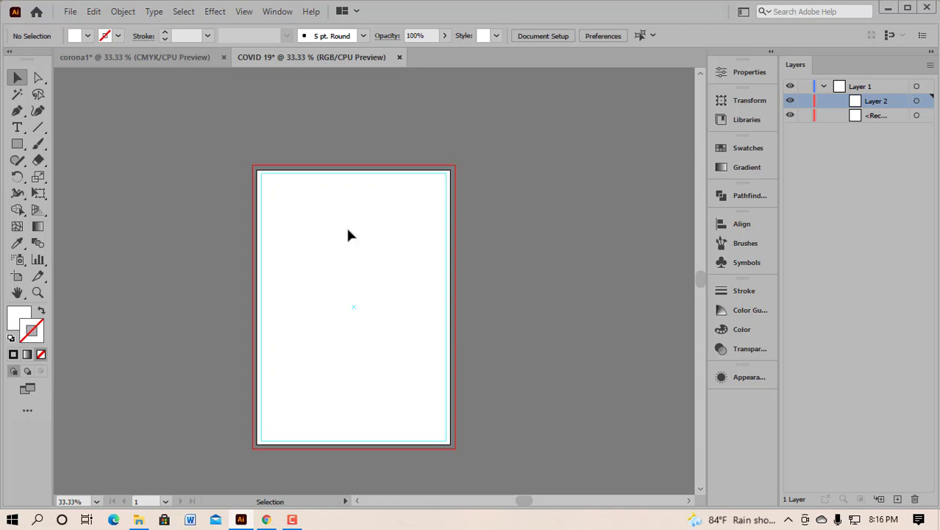
left_click(140, 55)
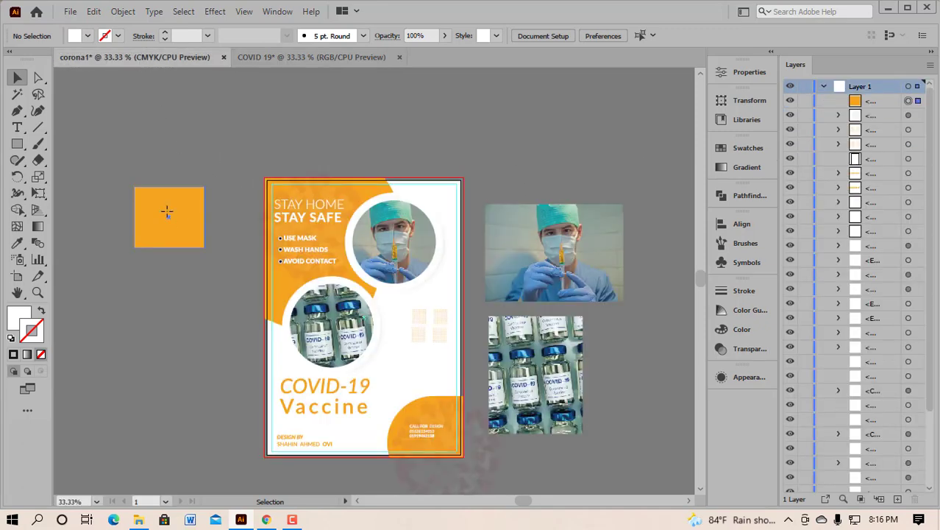
Step: Drag the orange square and both photos onto the COVID 19 tab, then stop the transfer
left_click(167, 212)
left_click(568, 253, "shift")
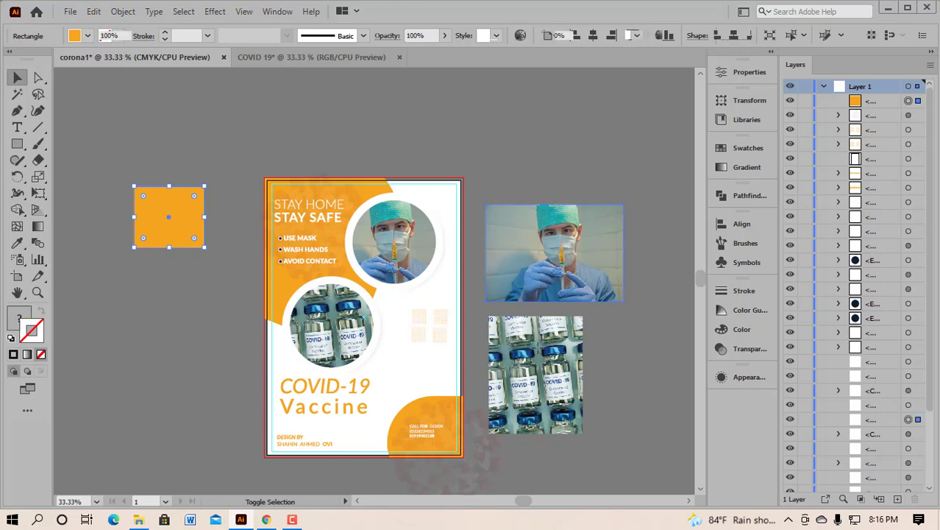
left_click(537, 352, "shift")
left_click_drag(537, 352, 450, 140)
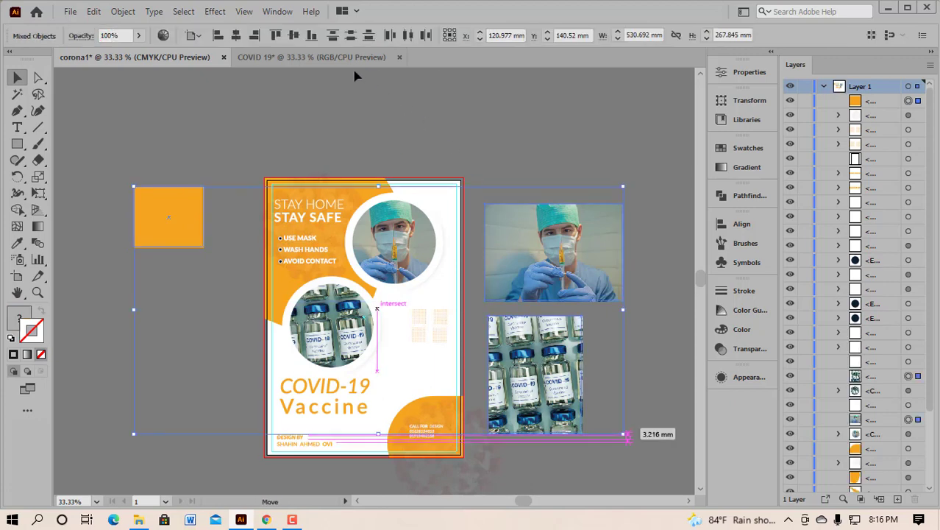
left_click_drag(356, 76, 350, 59)
left_click_drag(311, 279, 171, 280)
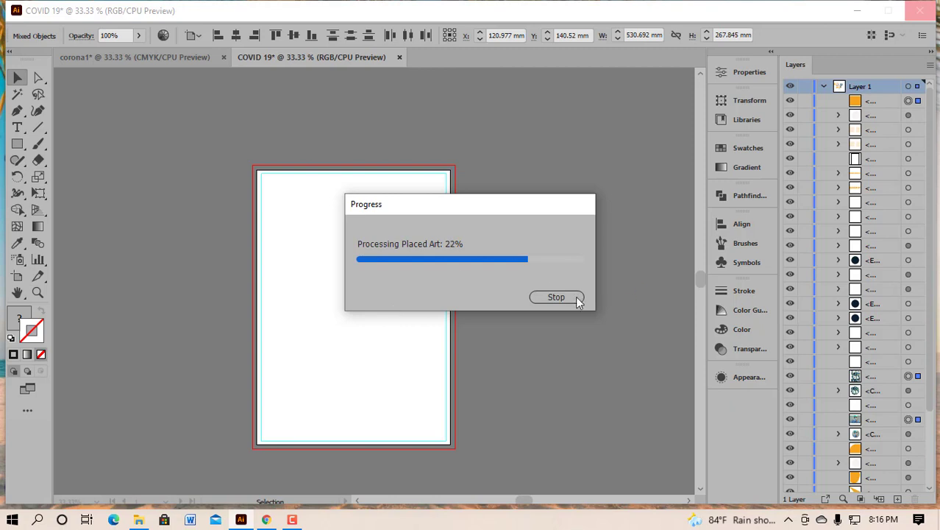
left_click(553, 302)
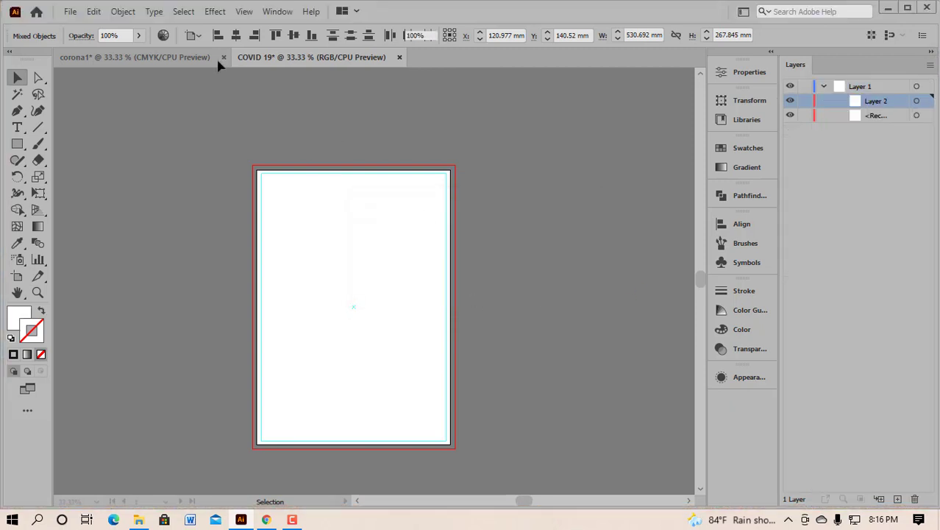
Step: Select only the orange square in corona1, then return to the COVID 19 document
left_click(145, 58)
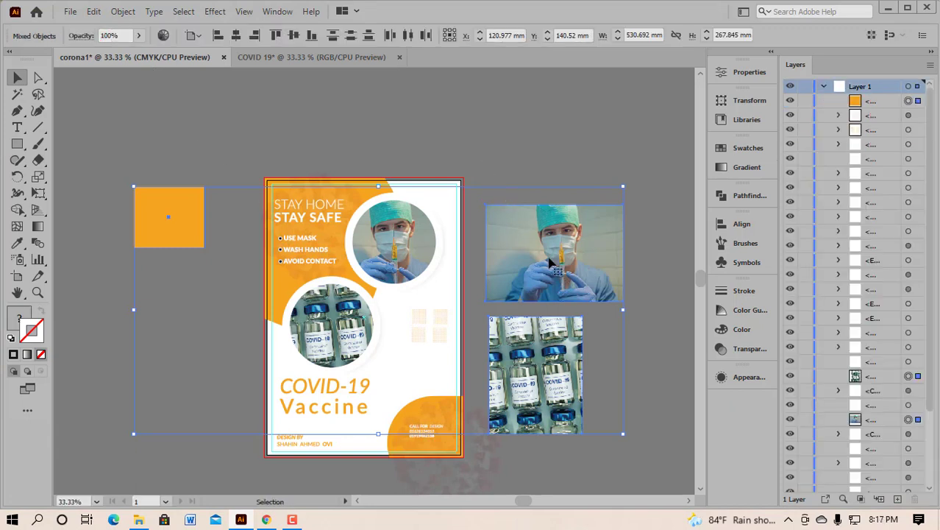
scroll(553, 258, "down", 1)
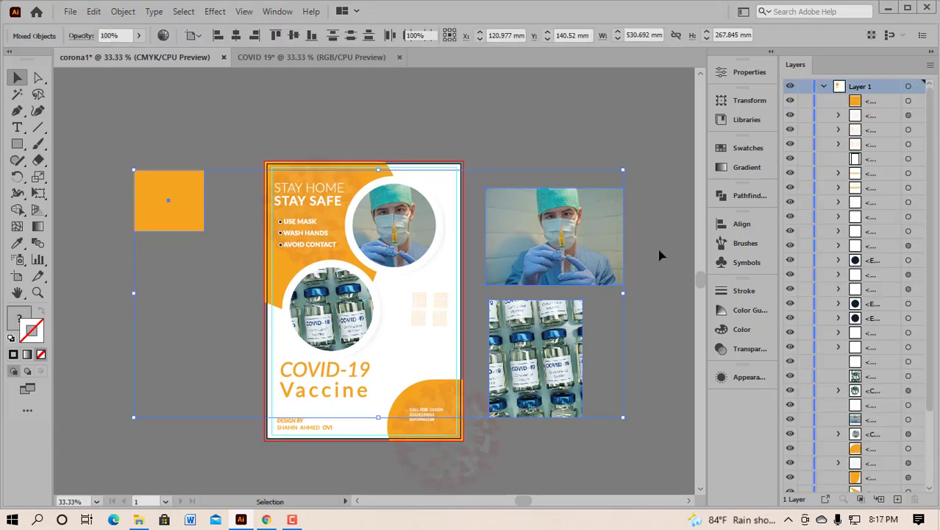
left_click(660, 255)
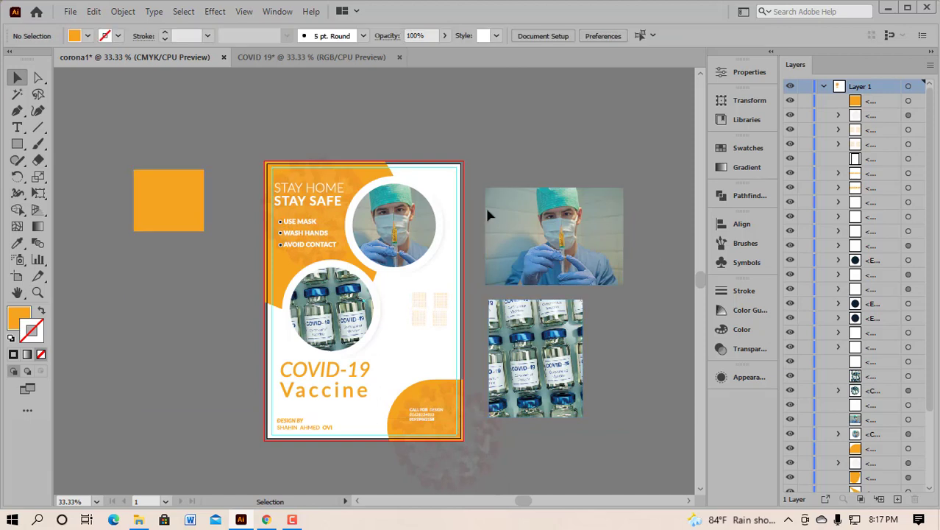
left_click(174, 206)
left_click(328, 58)
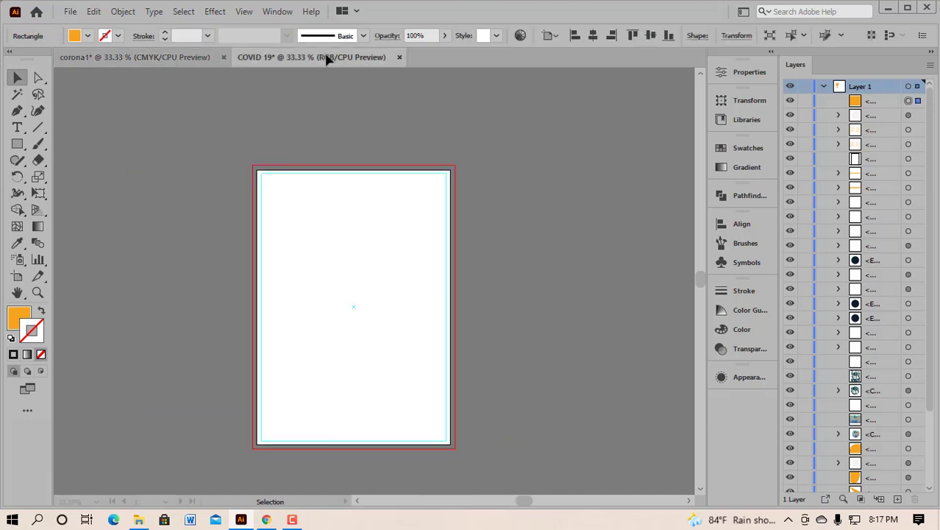
left_click(110, 62)
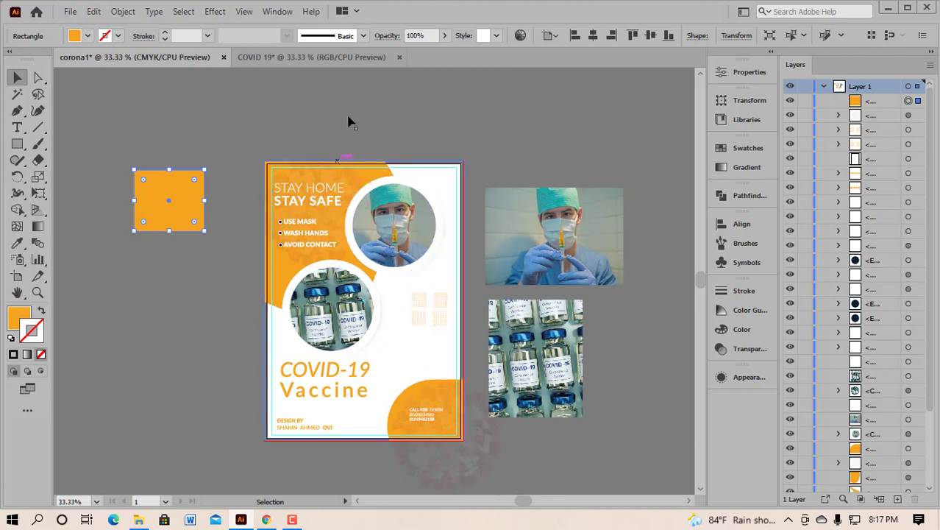
left_click(333, 53)
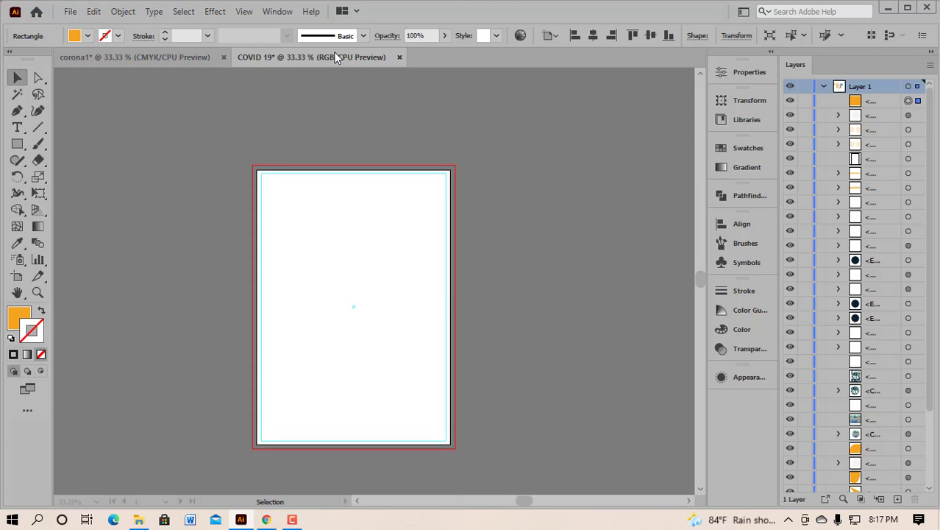
left_click(20, 144)
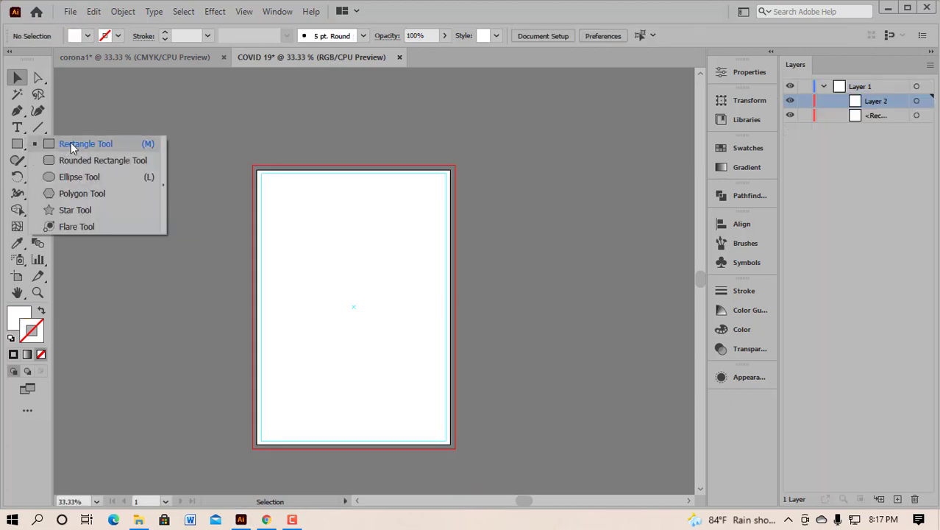
Step: Draw a wide rectangle across the artboard's top and fill it with orange F49C3B
left_click(71, 144)
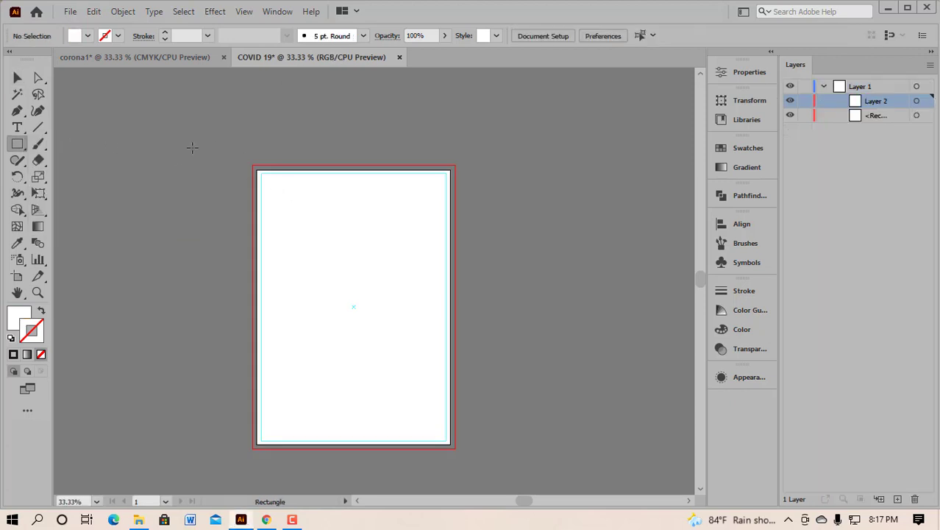
left_click_drag(153, 149, 493, 318)
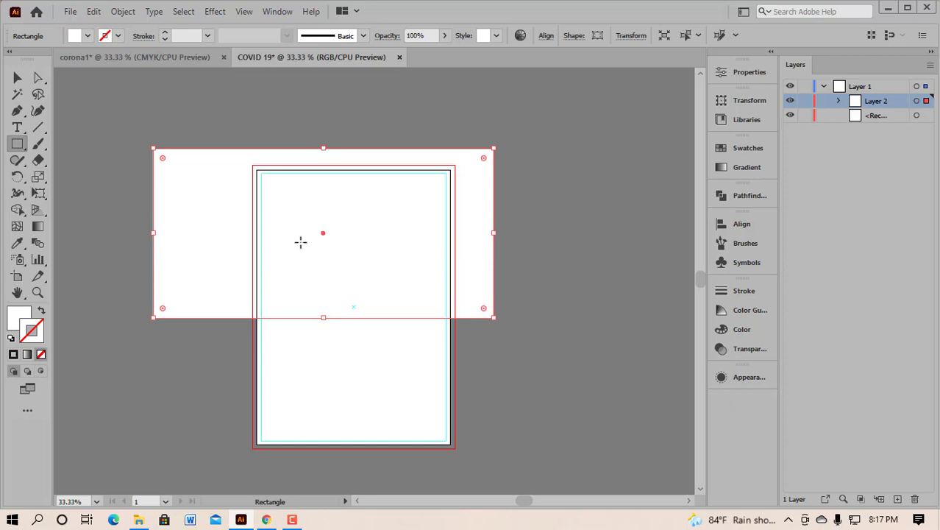
left_click(21, 317)
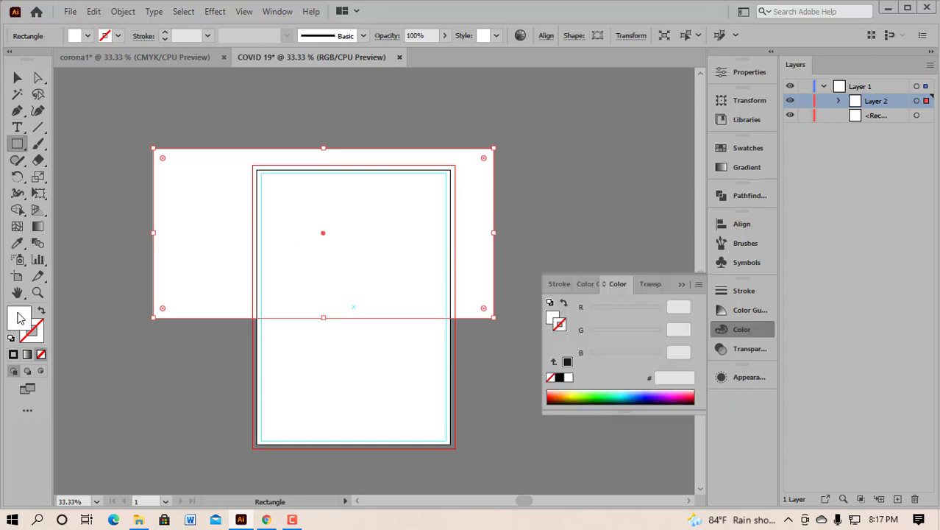
double_click(21, 317)
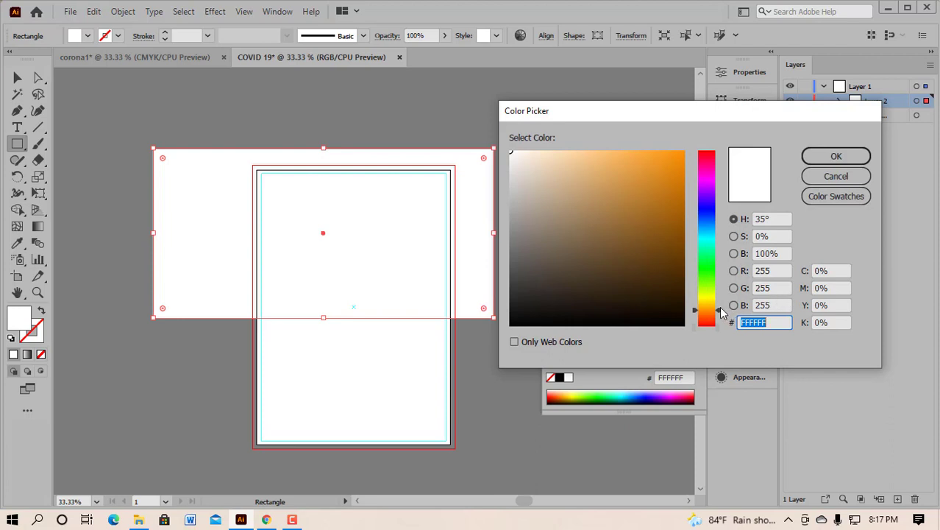
left_click(718, 310)
left_click(649, 160)
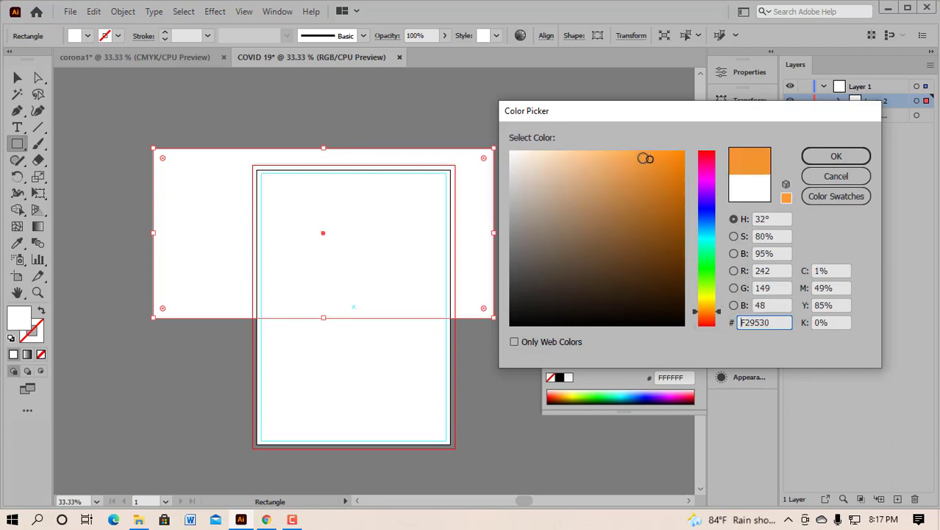
left_click(644, 157)
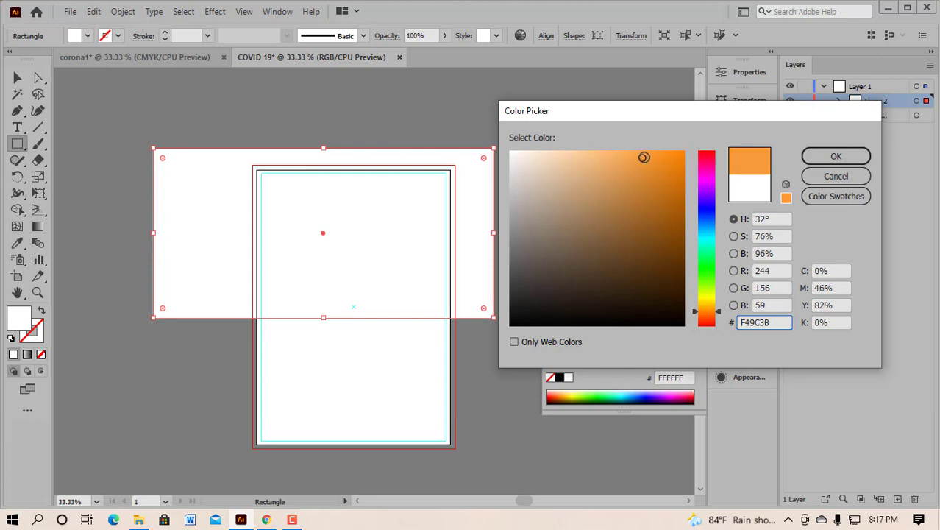
left_click(856, 156)
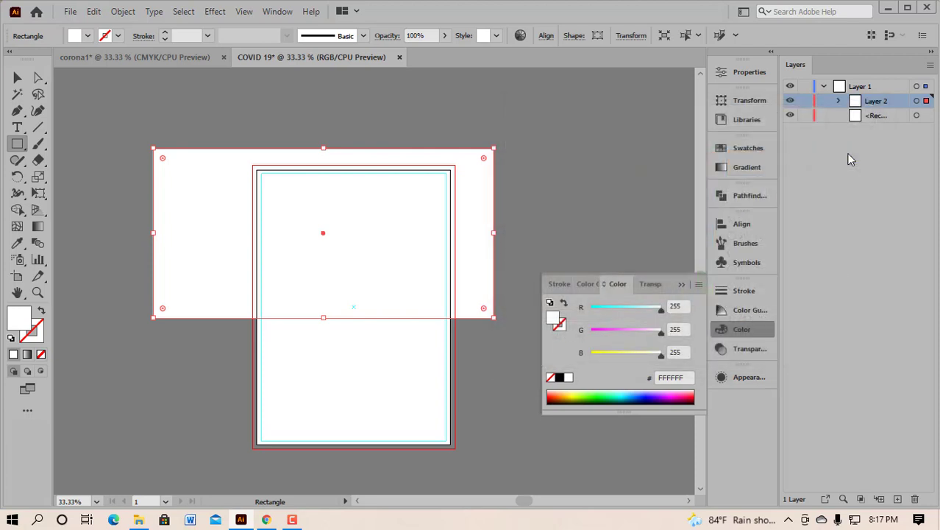
left_click(689, 283)
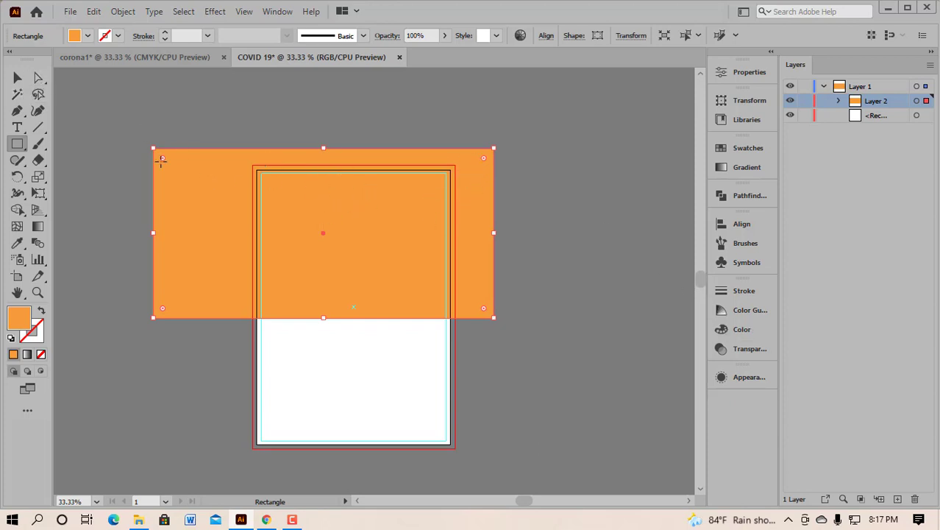
Step: Round the orange rectangle's corners into a pill shape and shift it left
left_click(38, 77)
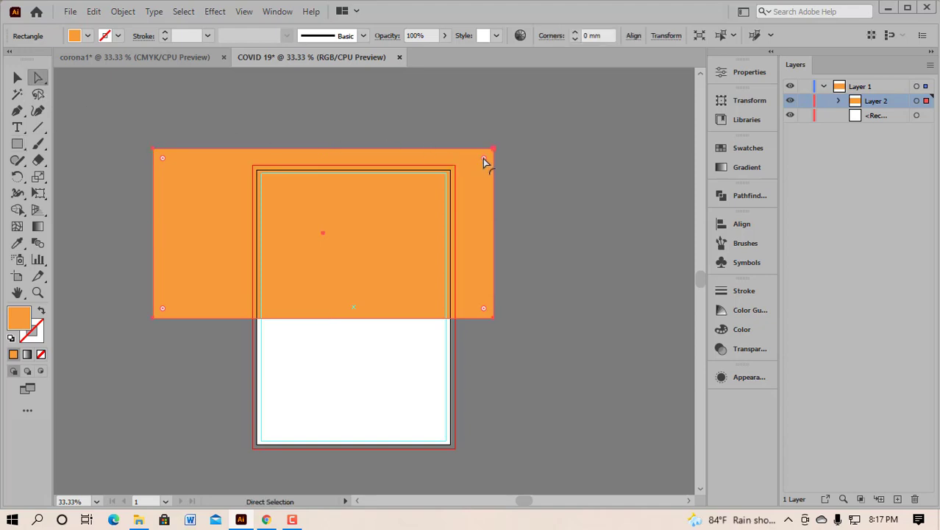
left_click_drag(483, 157, 329, 246)
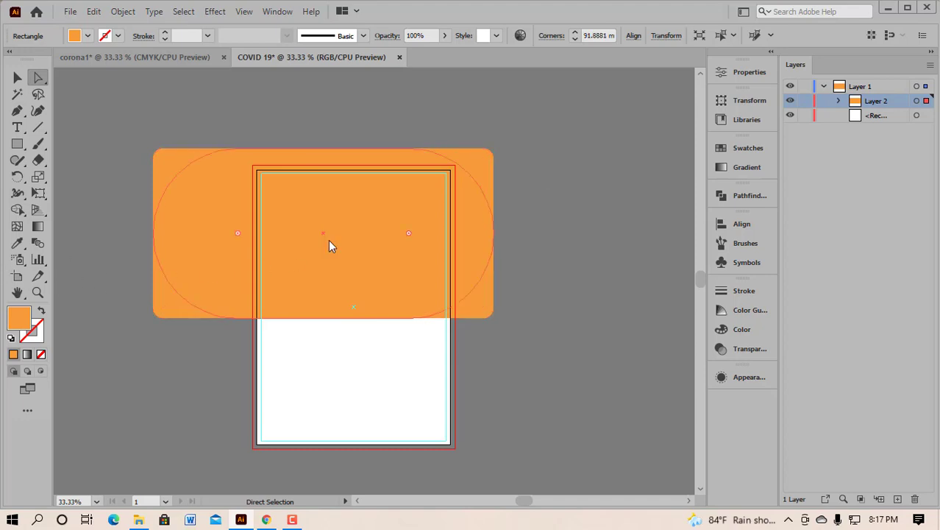
left_click(475, 172)
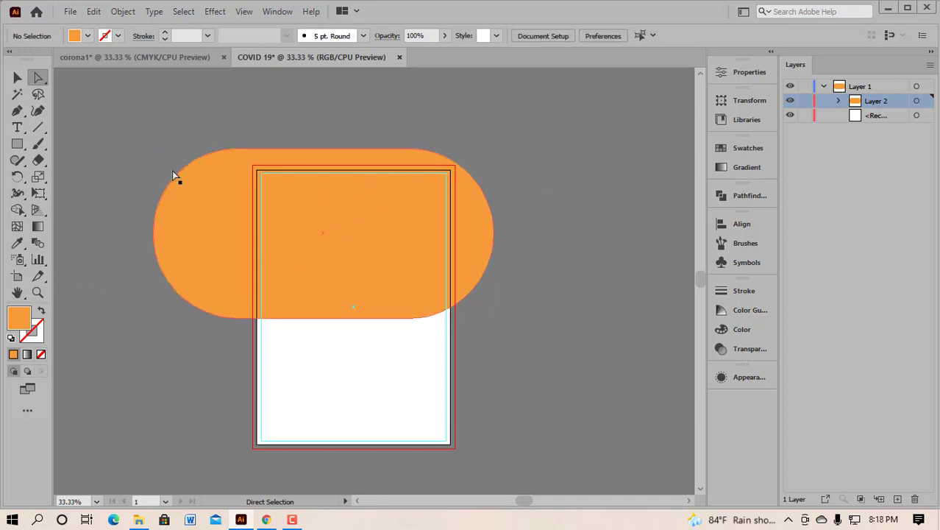
left_click(18, 77)
left_click_drag(404, 255, 338, 261)
Step: Rotate the pill diagonally, move it over the top-left corner and enlarge it
left_click(18, 77)
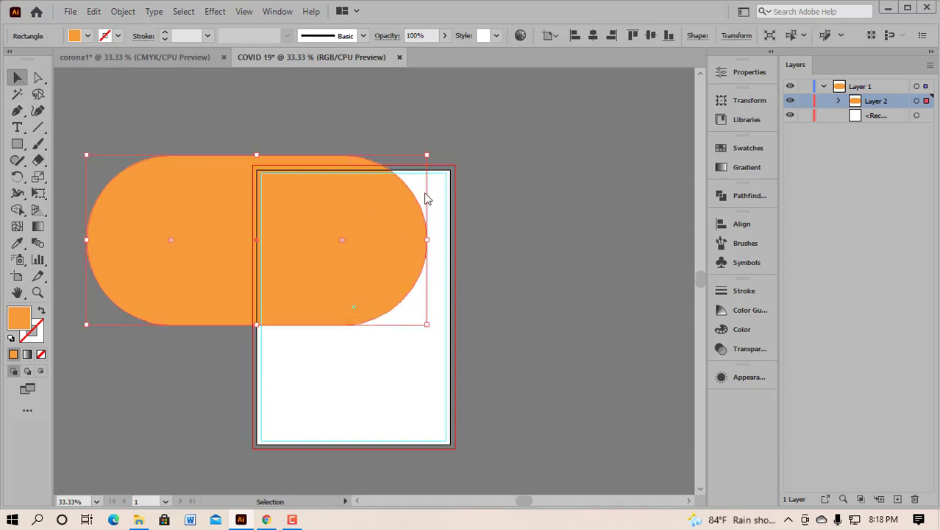
left_click_drag(433, 151, 431, 314)
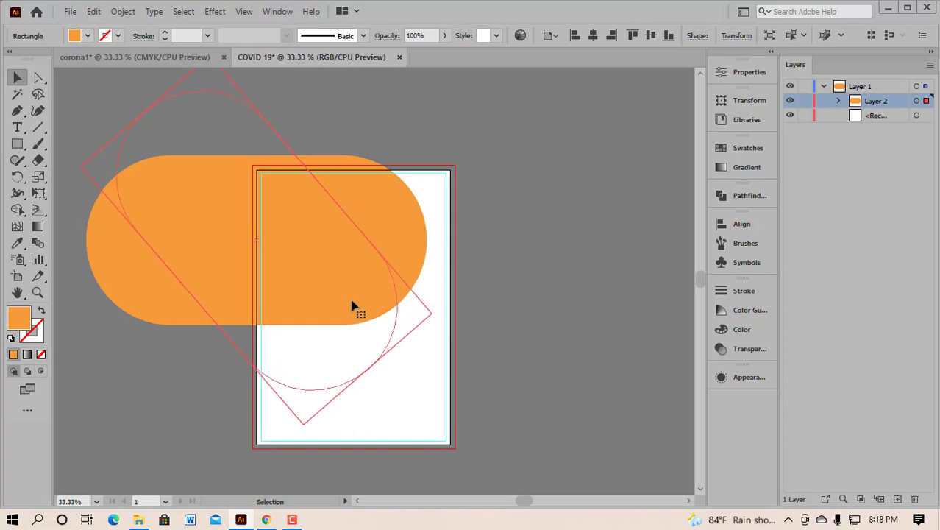
left_click_drag(352, 300, 319, 219)
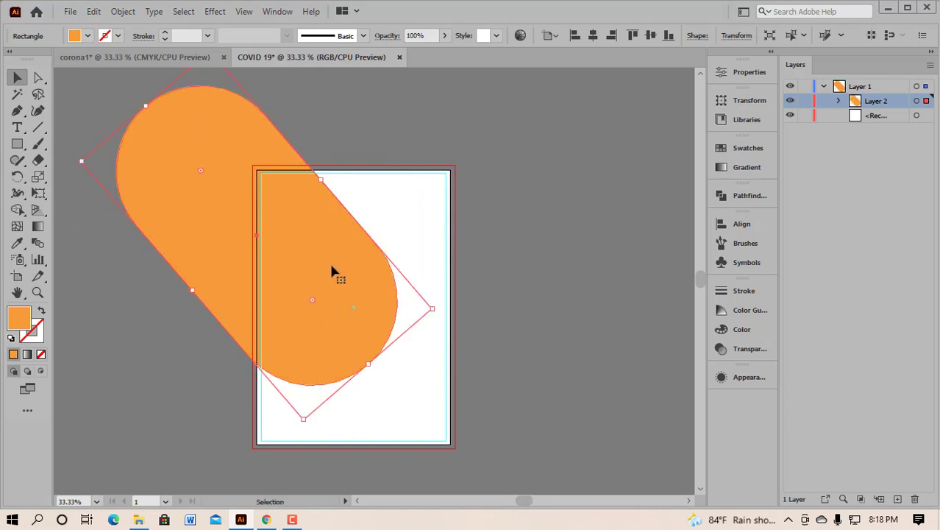
left_click_drag(330, 261, 310, 198)
left_click_drag(324, 239, 326, 236)
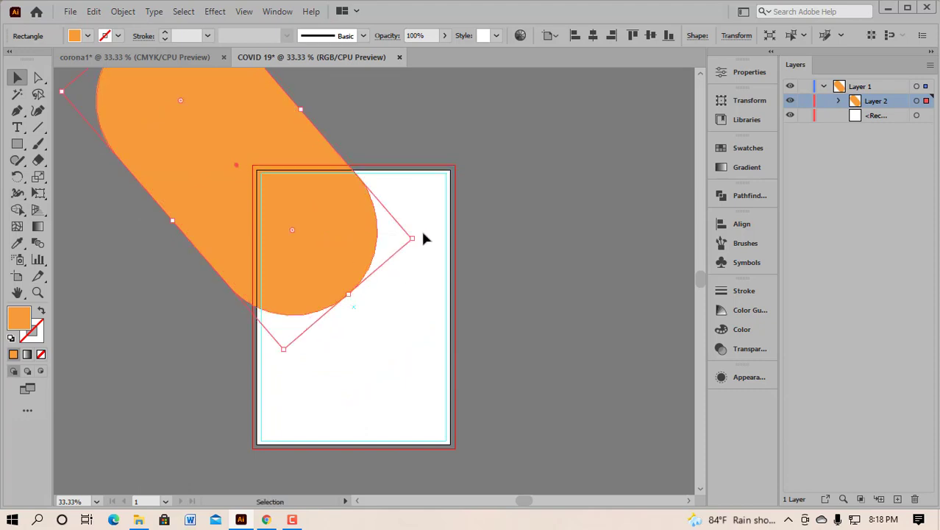
left_click_drag(420, 234, 415, 214)
left_click_drag(336, 243, 357, 273)
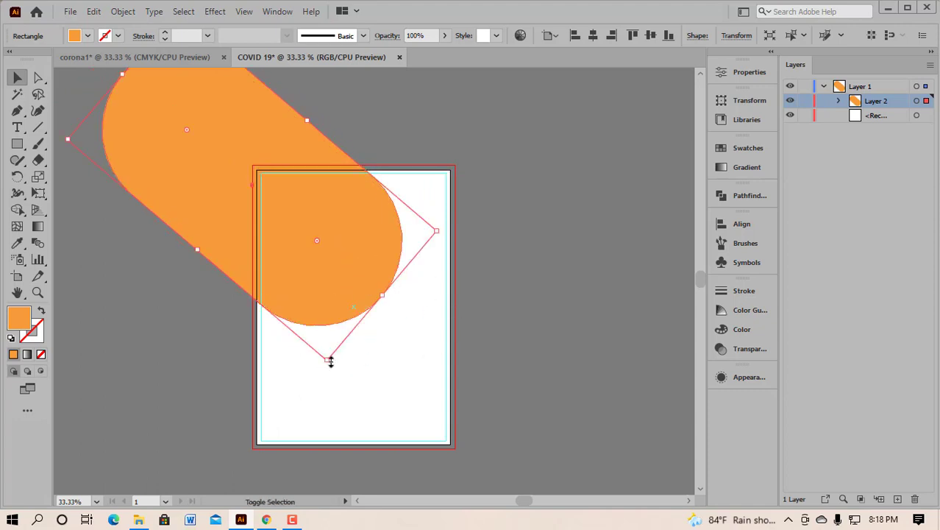
left_click_drag(328, 361, 349, 413)
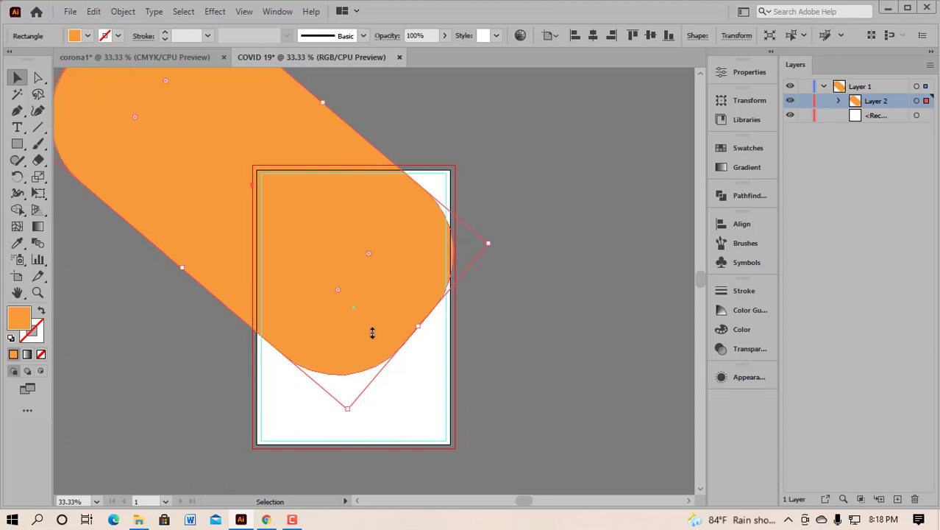
mouse_move(341, 312)
left_mouse_down()
mouse_move(325, 294)
mouse_move(341, 297)
left_mouse_up()
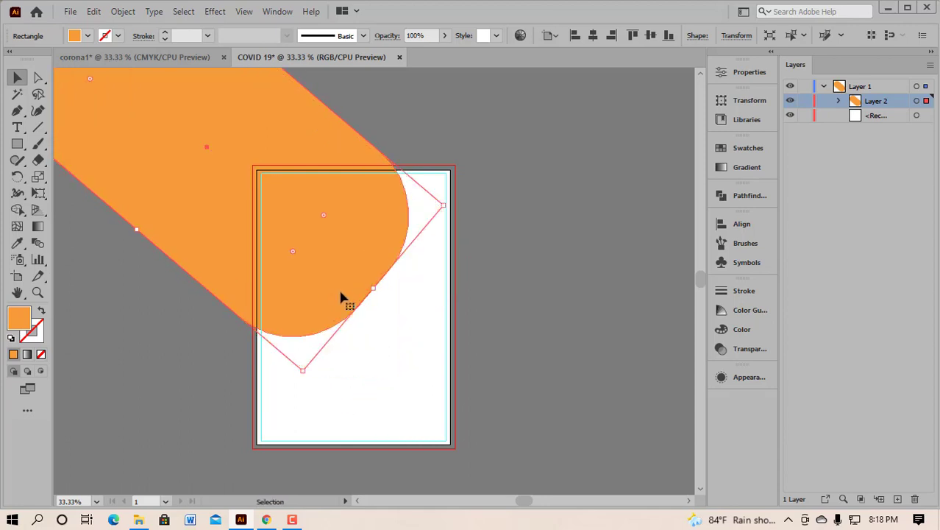
Step: Nudge the enlarged diagonal pill into its final position
left_click(340, 294)
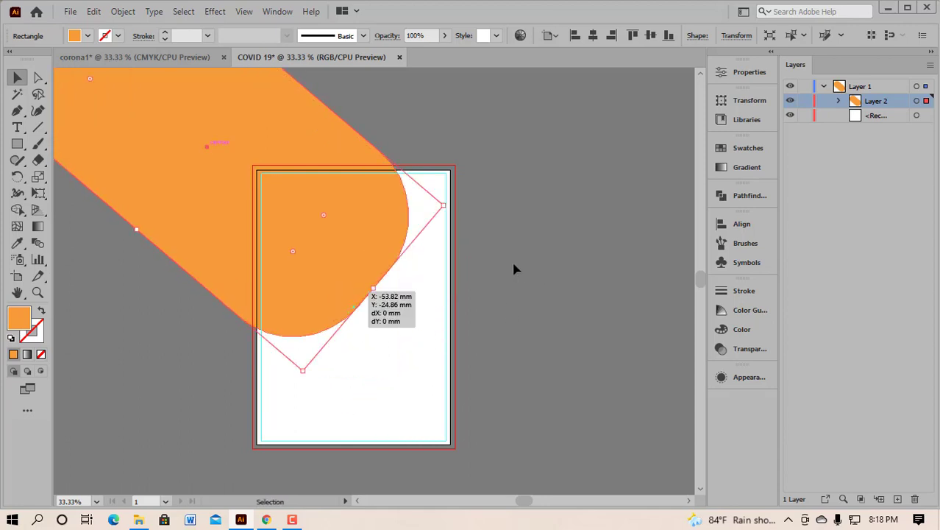
left_click_drag(367, 266, 585, 195)
left_click(585, 233)
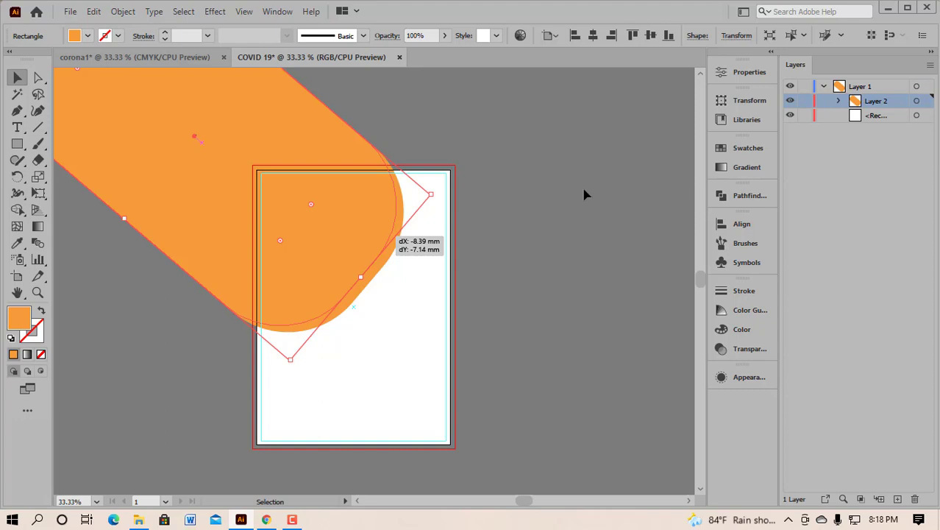
left_click(585, 194)
left_click_drag(340, 230, 347, 239)
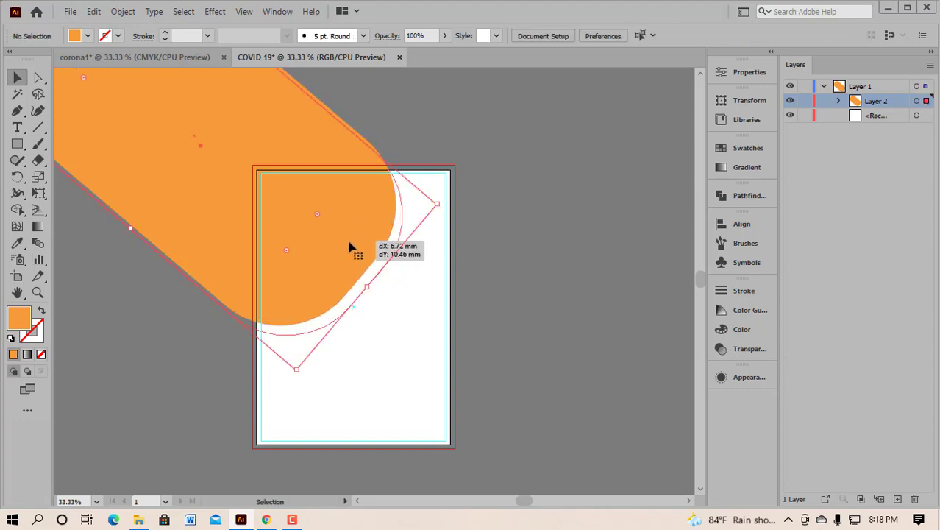
left_click(570, 220)
Step: Check the corona1 reference, then draw a wide rectangle across the bottom of the page
left_click(161, 56)
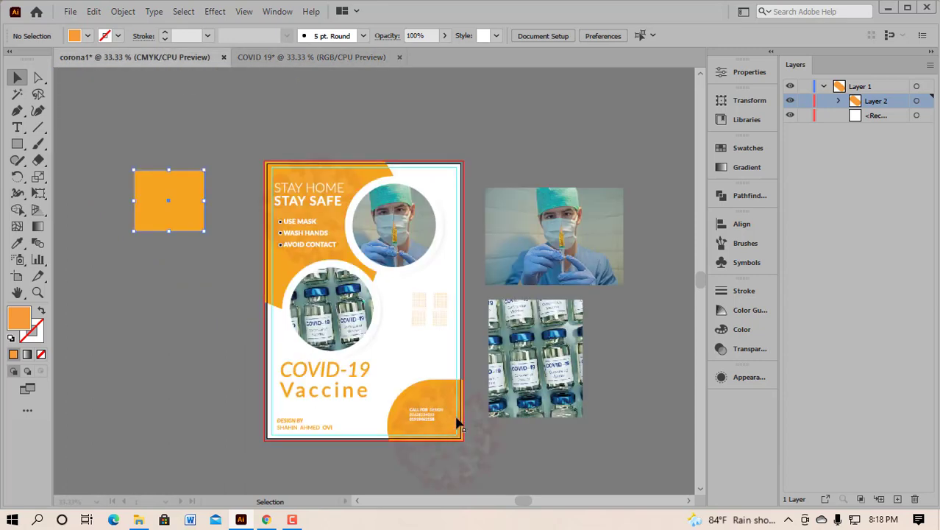
left_click(303, 54)
right_click(20, 145)
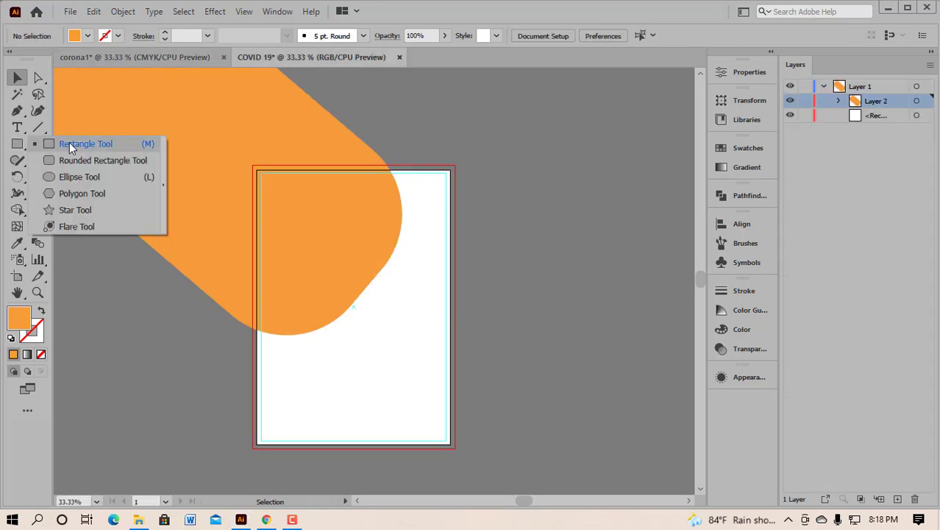
left_click(69, 142)
scroll(377, 237, "down", 3)
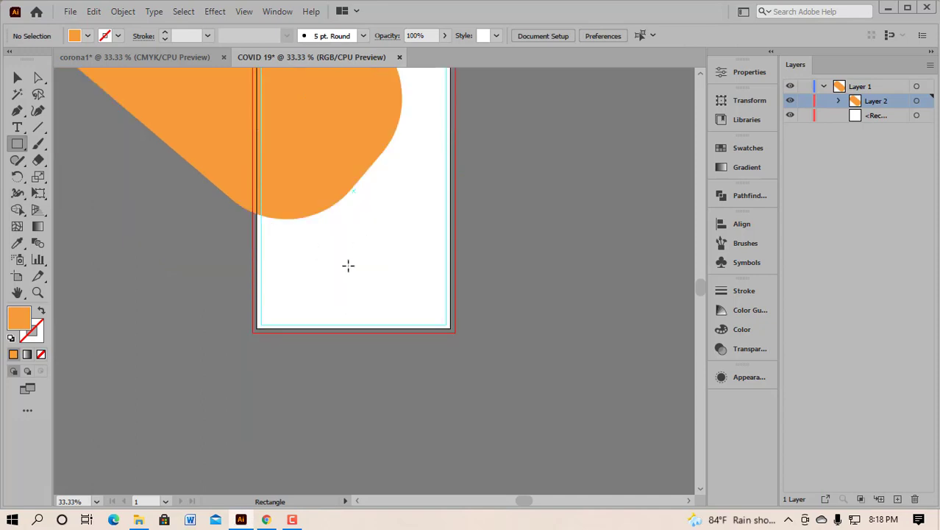
left_click_drag(316, 258, 545, 366)
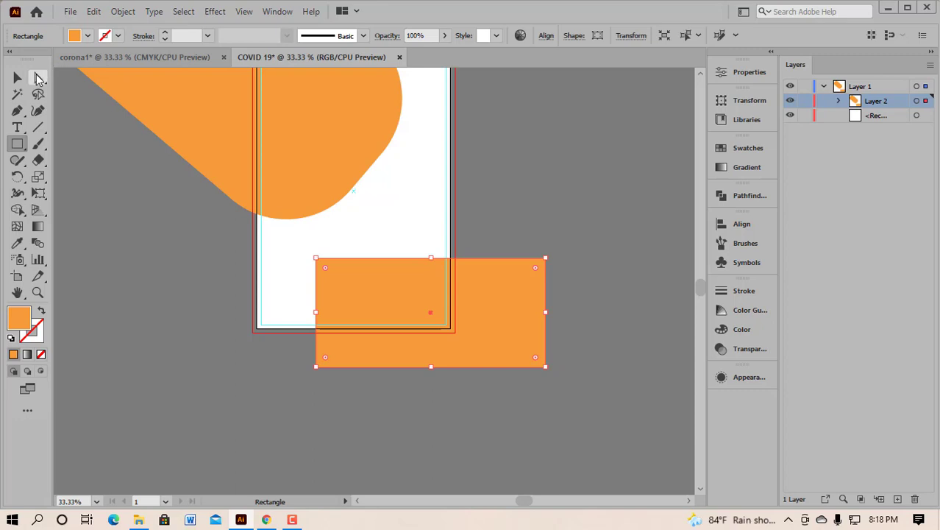
Step: Round the new rectangle's corners fully into a pill and move it right
left_click(37, 78)
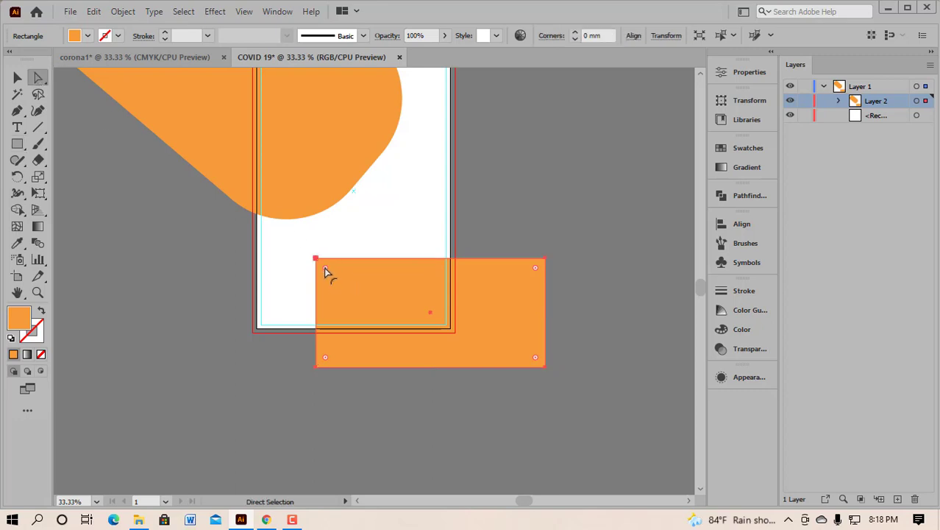
left_click_drag(324, 268, 325, 267)
left_click_drag(325, 269, 412, 309)
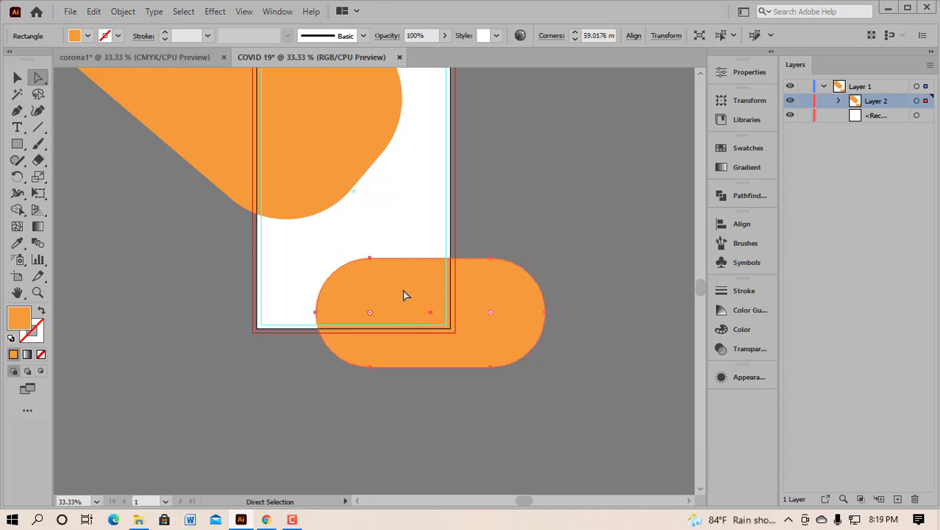
left_click(17, 78)
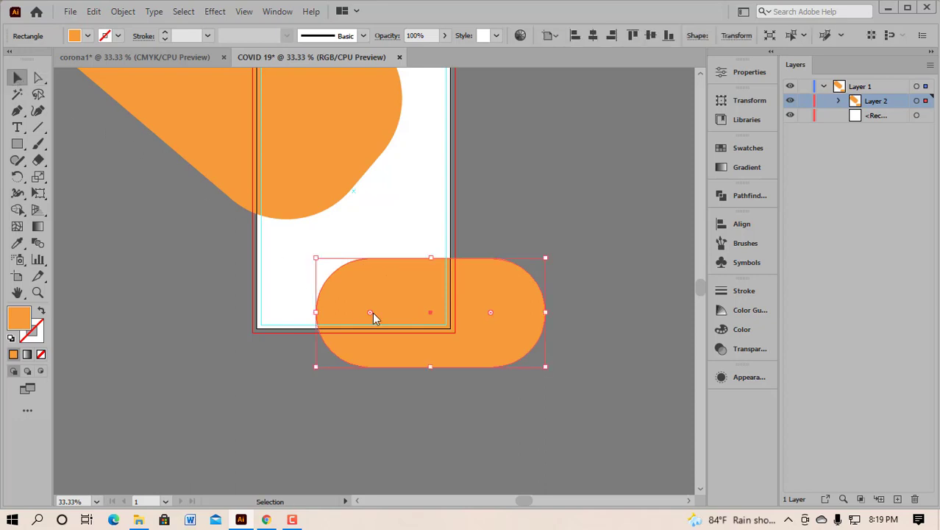
left_click_drag(399, 324, 497, 308)
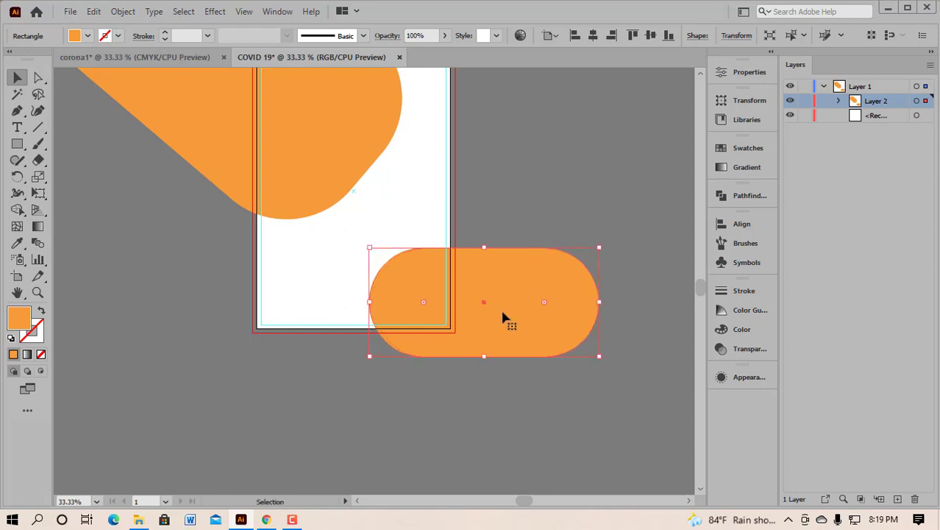
left_click(543, 201)
Step: Fine-tune the diagonal pill's position over the top-left corner
left_click_drag(325, 172, 362, 205)
scroll(321, 235, "up", 1)
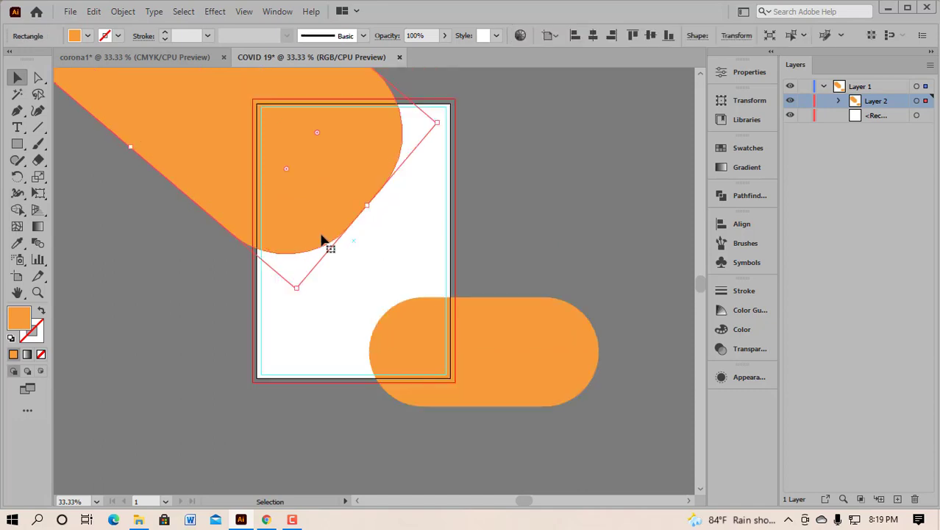
scroll(349, 235, "up", 1)
left_click_drag(333, 234, 333, 234)
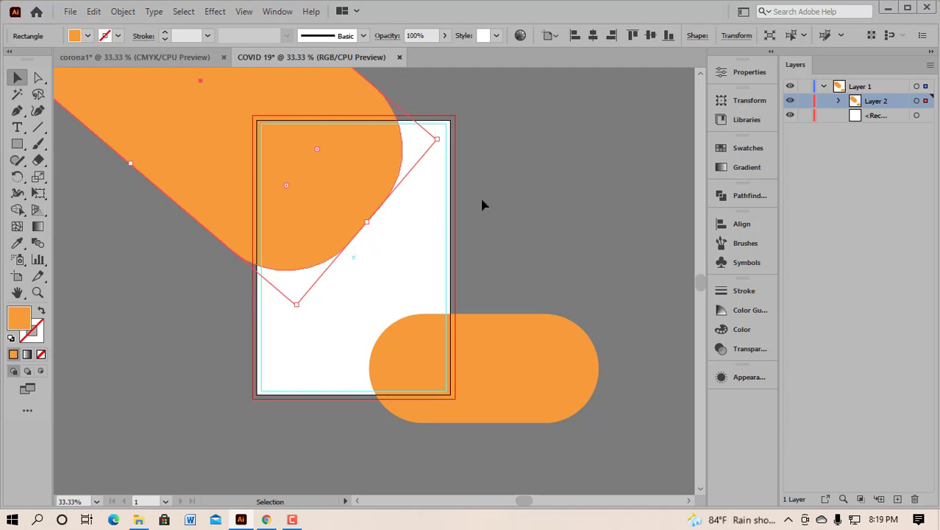
left_click(501, 212)
scroll(320, 273, "up", 3)
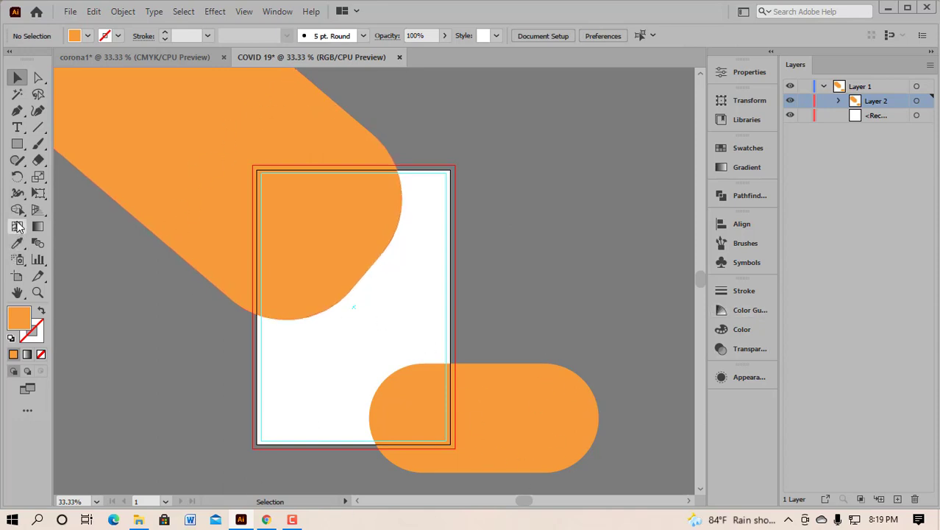
Step: Draw a page-sized rectangle and select it together with both orange pills
right_click(19, 145)
left_click(43, 145)
key("m")
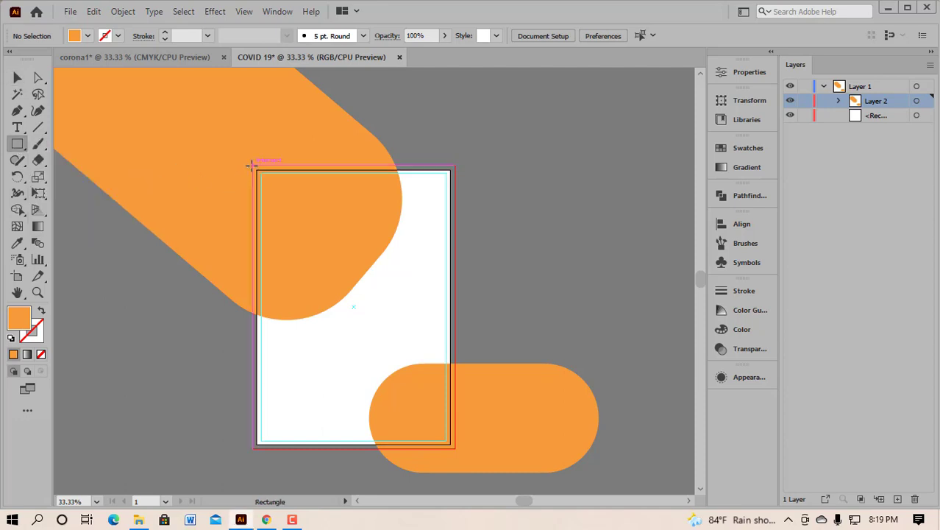
left_click_drag(252, 166, 455, 444)
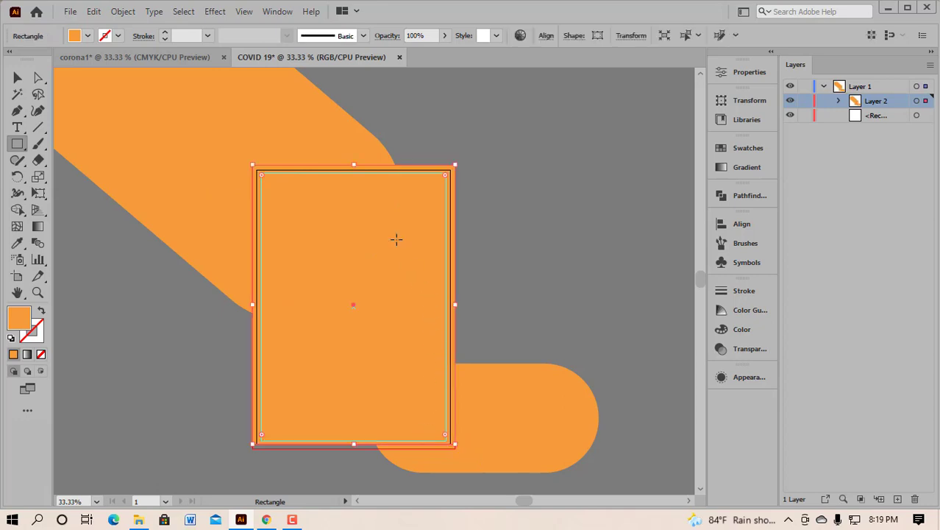
left_click(18, 78)
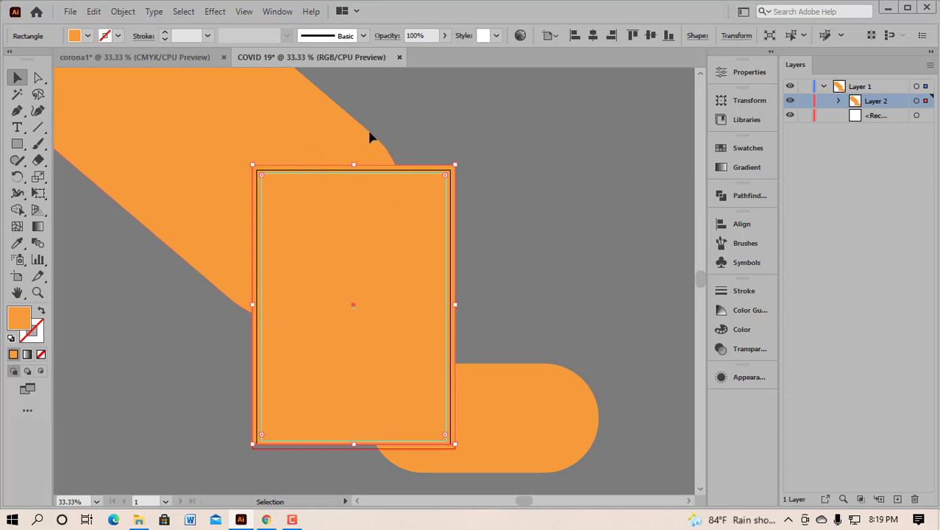
left_click(493, 446)
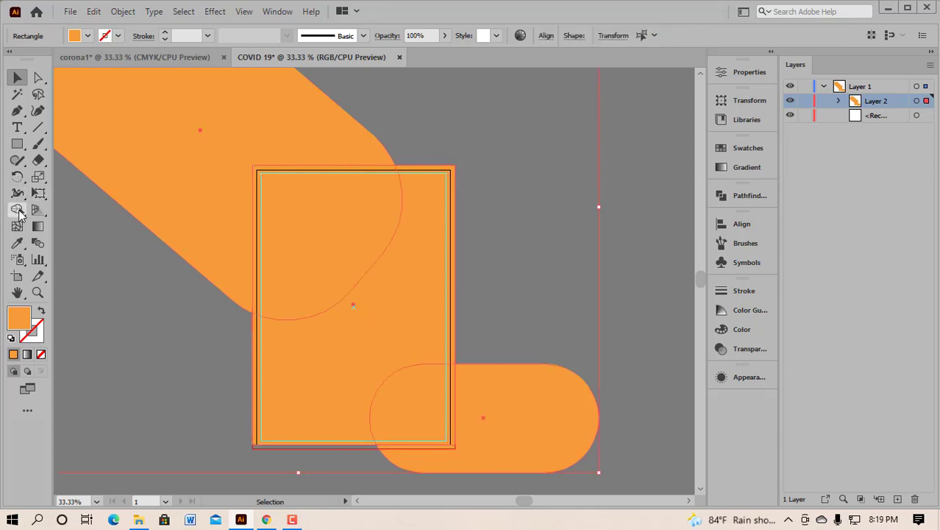
Step: Trim the pills' areas outside the page with Shape Builder and remove the page-sized rectangle
right_click(20, 214)
left_click(88, 211)
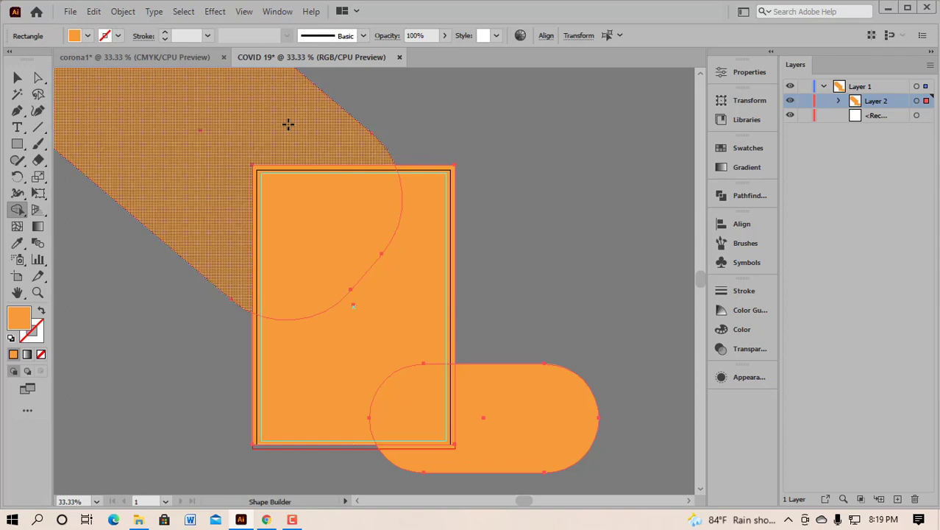
mouse_move(336, 95)
left_mouse_down()
mouse_move(206, 189)
mouse_move(166, 239)
left_mouse_up()
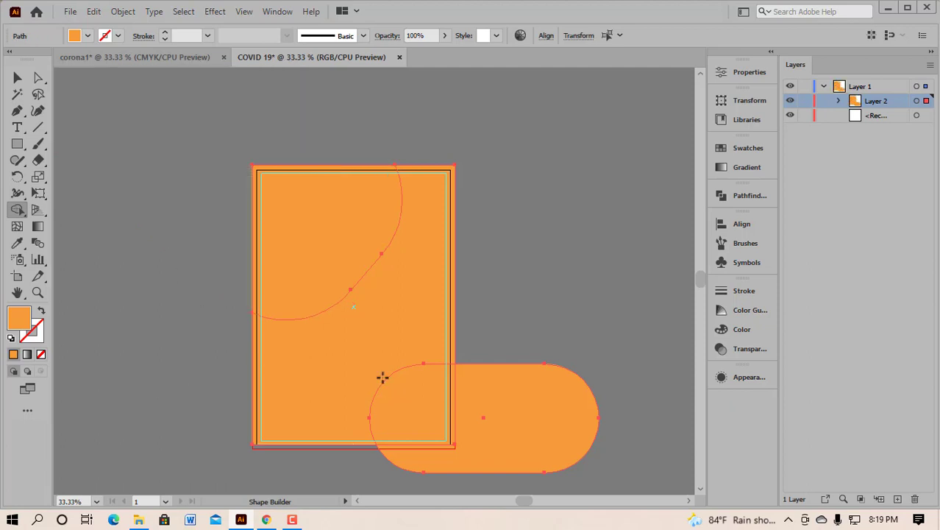
mouse_move(493, 332)
left_mouse_down()
mouse_move(508, 437)
mouse_move(453, 470)
mouse_move(231, 456)
left_mouse_up()
left_click(18, 78)
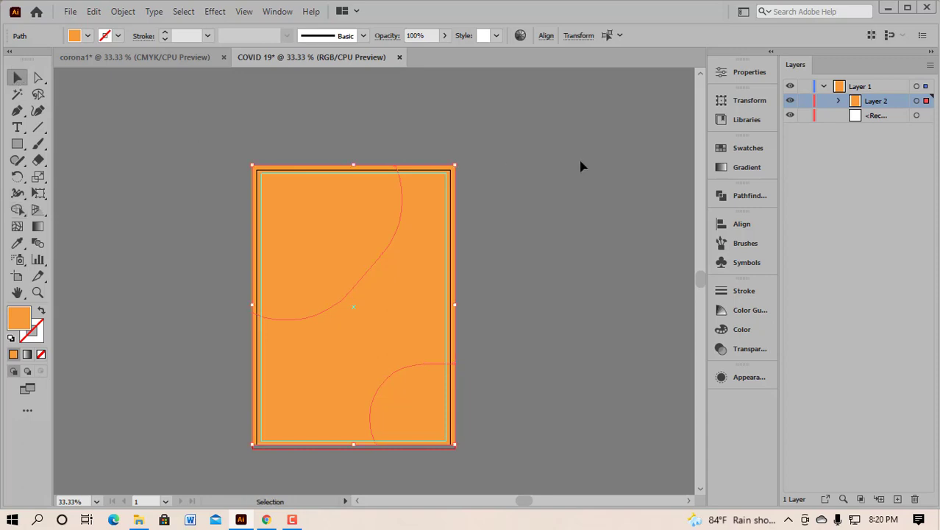
left_click(617, 162)
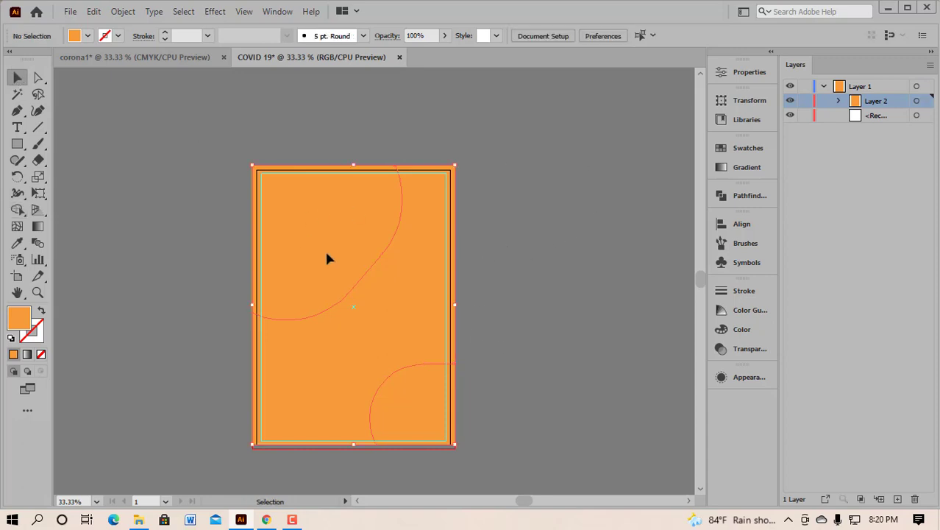
left_click(401, 319)
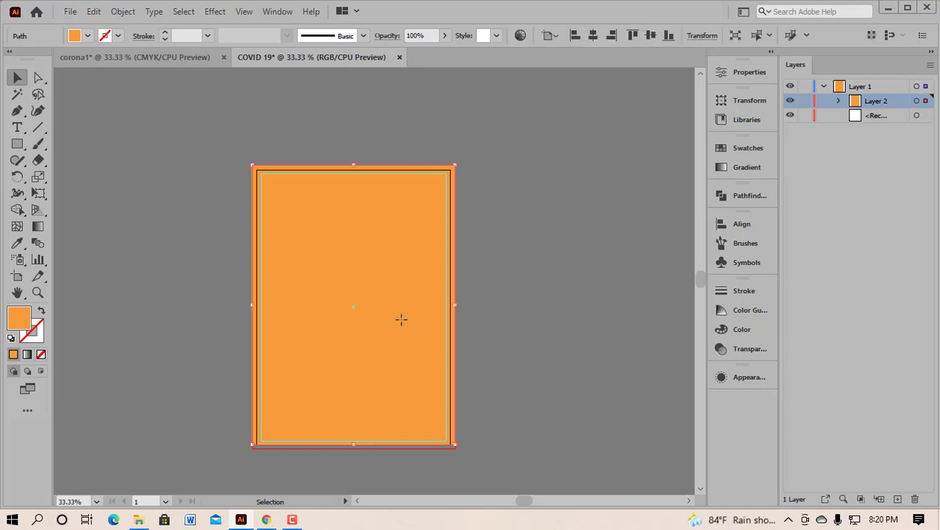
key("ctrl+2")
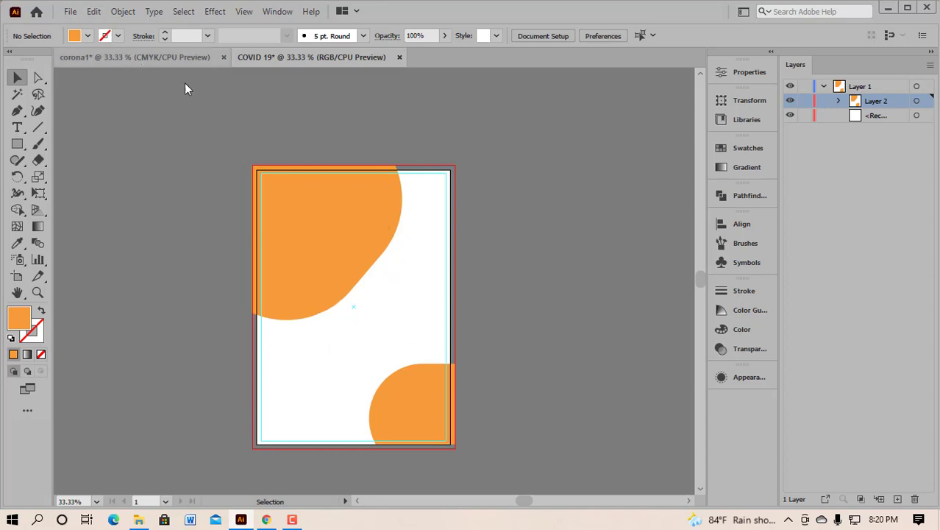
right_click(19, 145)
Step: Draw a circle left of the artboard and give it a 20 pt near-white FCFCFC stroke
left_click(79, 177)
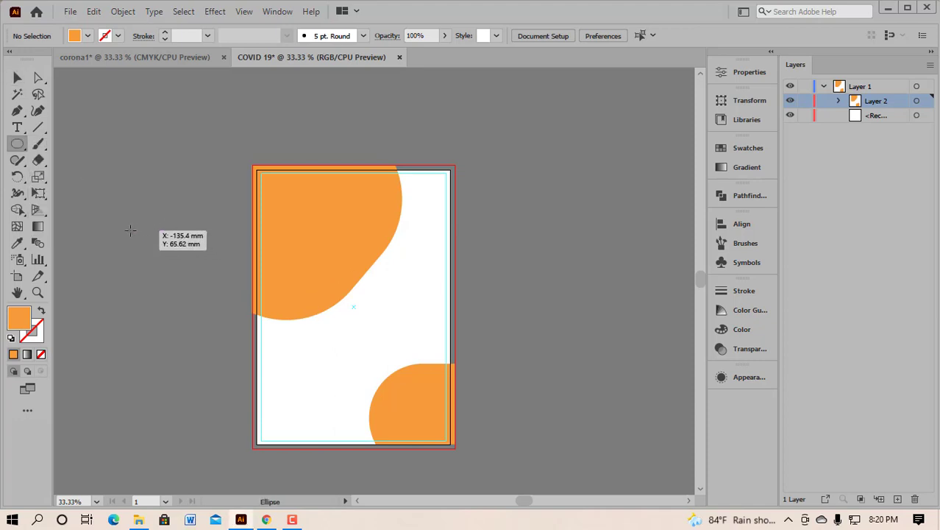
left_click_drag(131, 230, 185, 285)
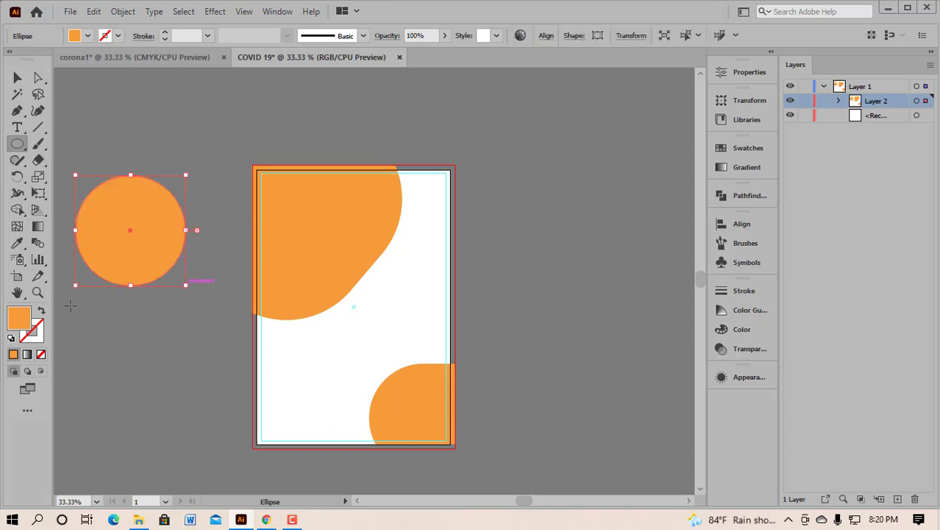
left_click(33, 334)
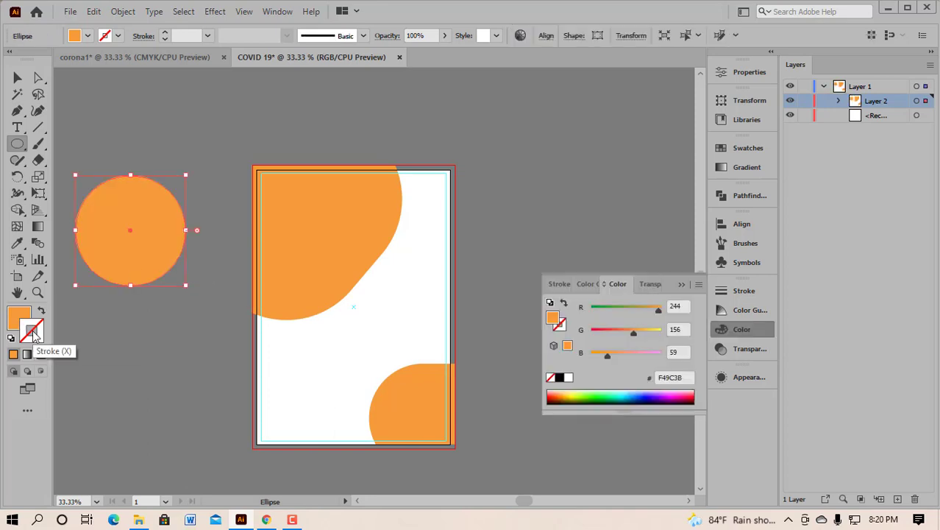
double_click(34, 334)
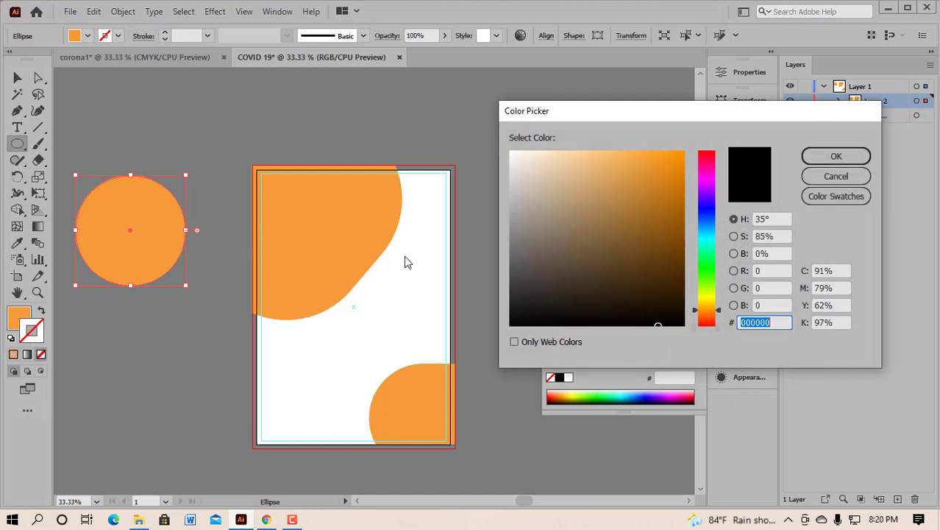
left_click(511, 153)
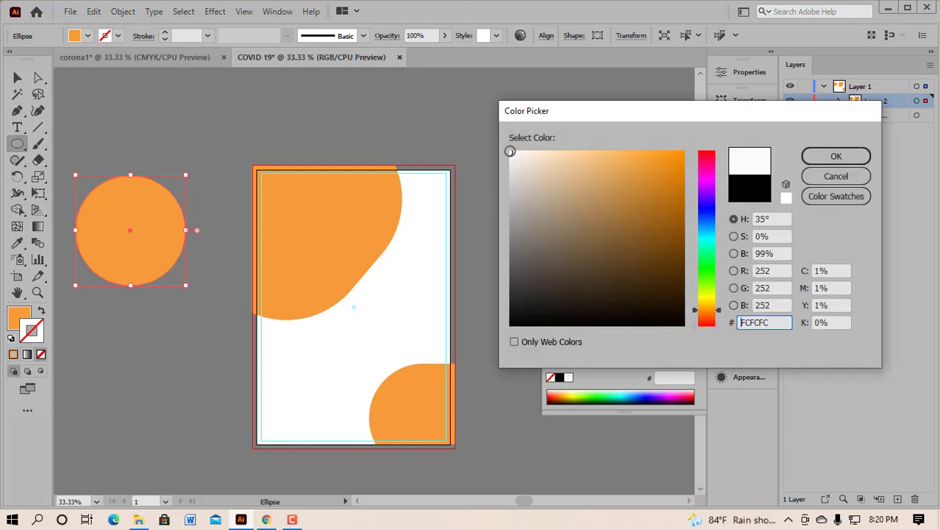
left_click(820, 157)
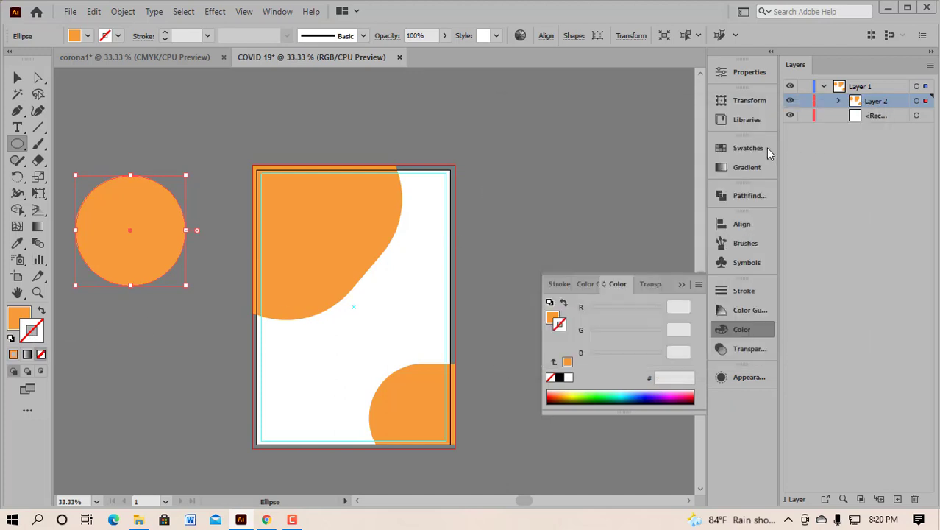
left_click(162, 33)
left_click(163, 33)
left_click(163, 33)
left_click(163, 33)
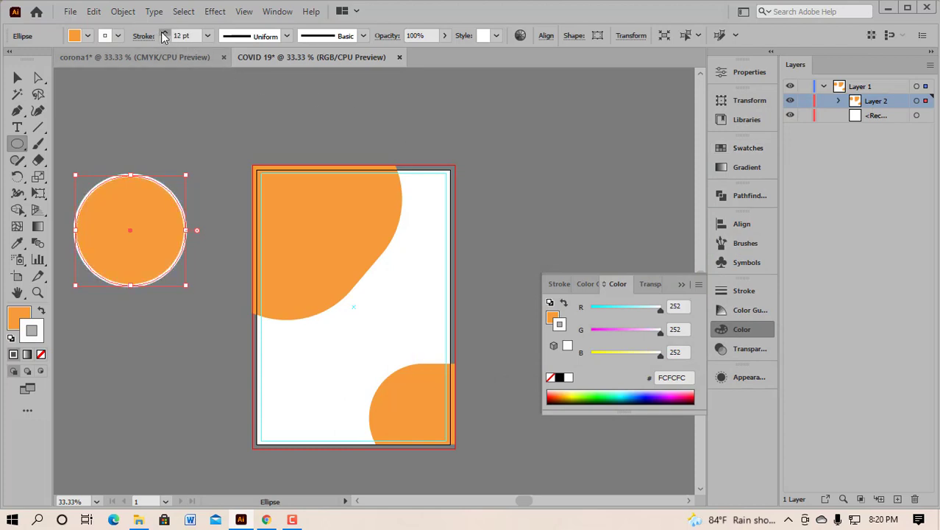
left_click(163, 33)
left_click(162, 33)
left_click(163, 34)
left_click(163, 33)
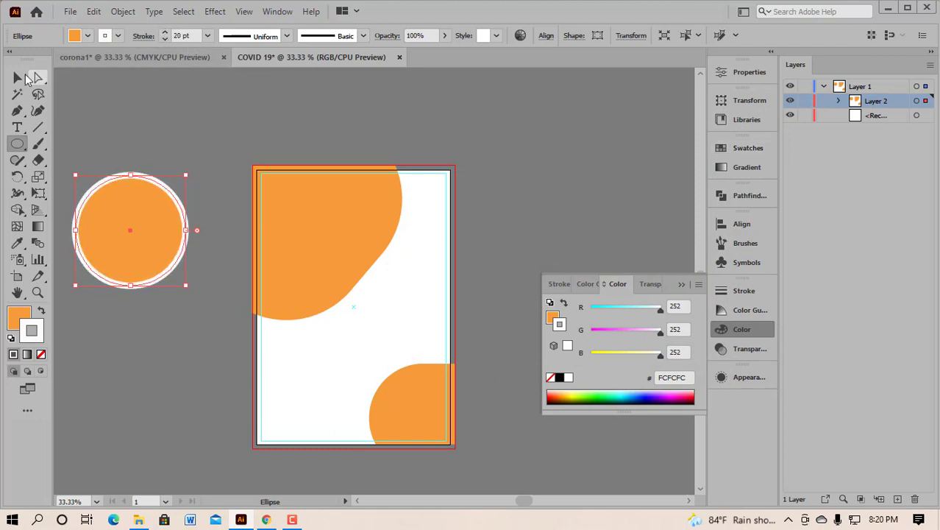
left_click(18, 79)
left_click(131, 118)
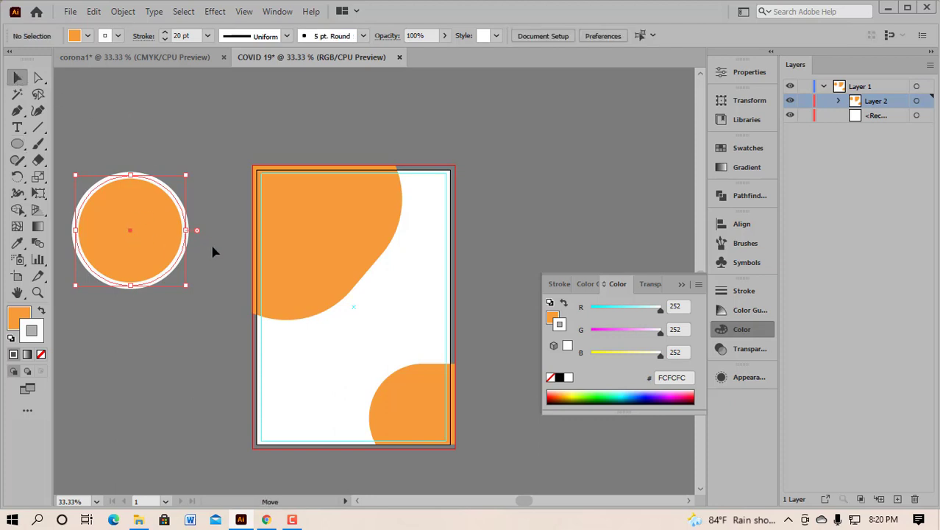
Step: Move the white-ringed circle onto the poster's upper area and resize it over the orange corner
left_click_drag(131, 230, 392, 258)
scroll(405, 259, "down", 1)
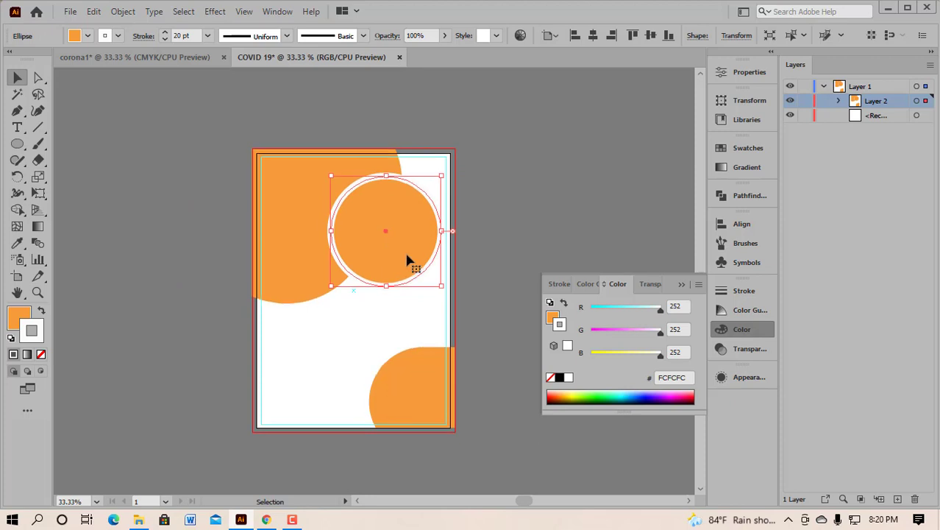
scroll(407, 253, "up", 2)
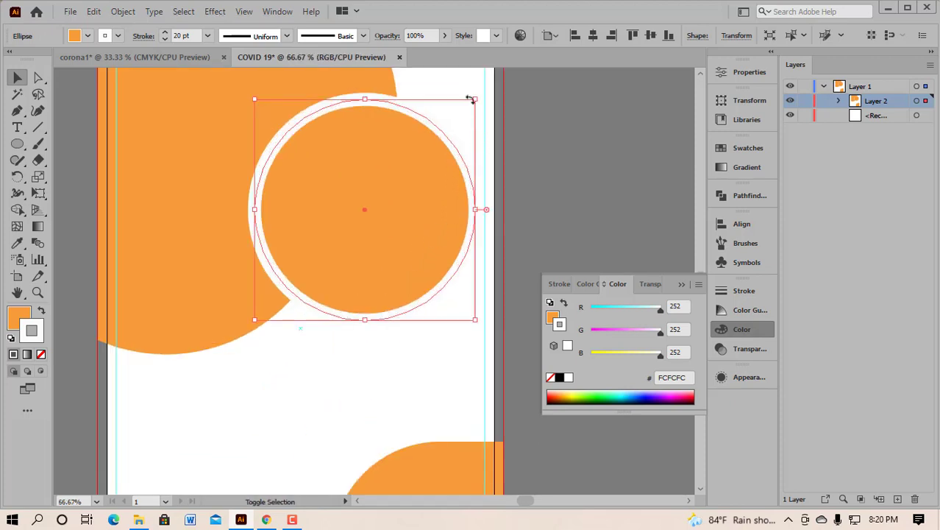
left_click_drag(474, 100, 437, 151)
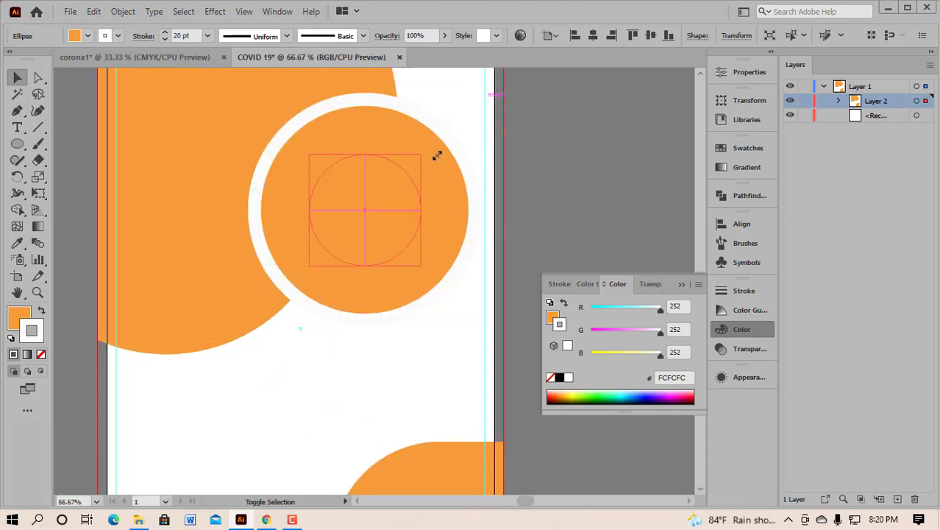
left_click_drag(388, 216, 375, 177)
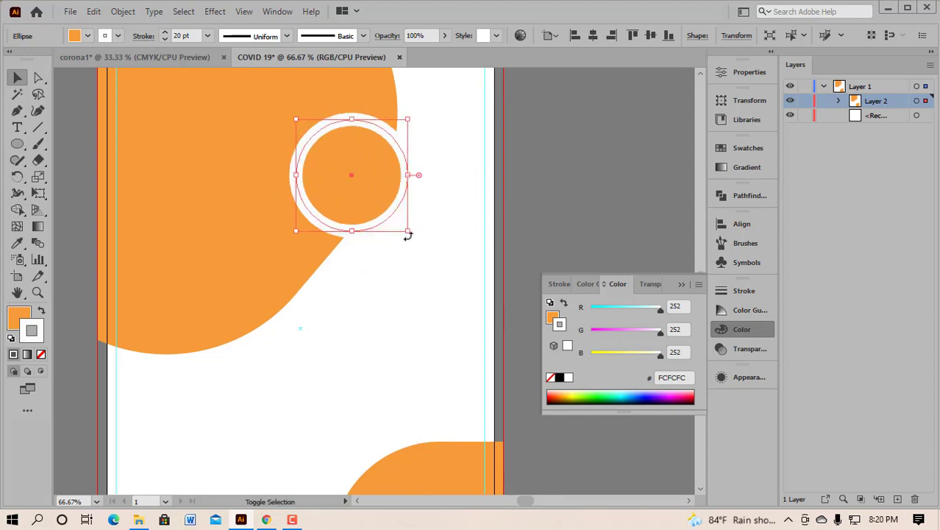
left_click_drag(409, 233, 437, 261)
left_click_drag(389, 207, 383, 207)
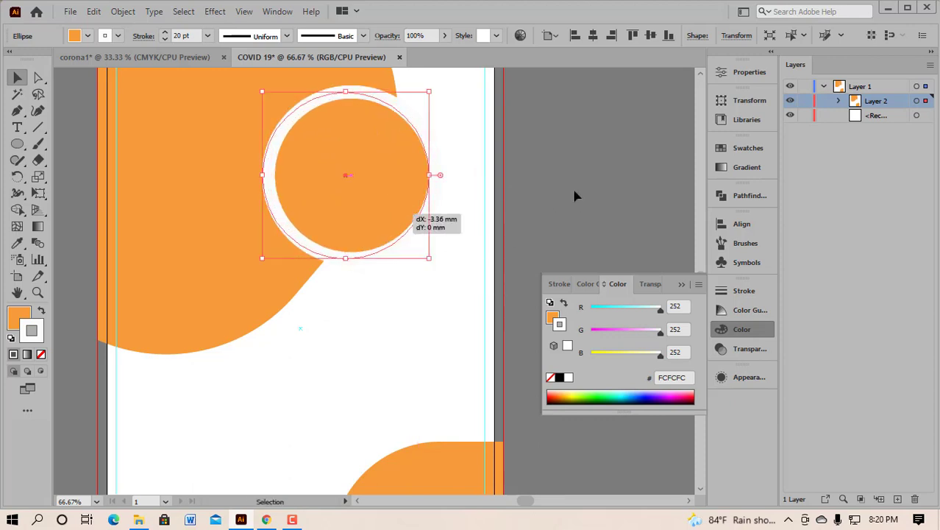
left_click(598, 177)
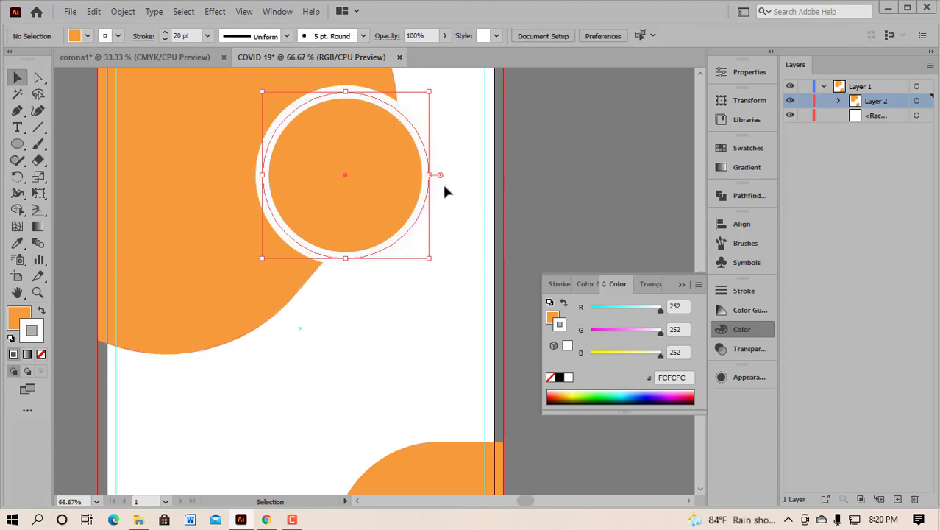
Step: Fill the circle with dark brown 3D2E1F in the Color Picker
key("ctrl+2")
key("l")
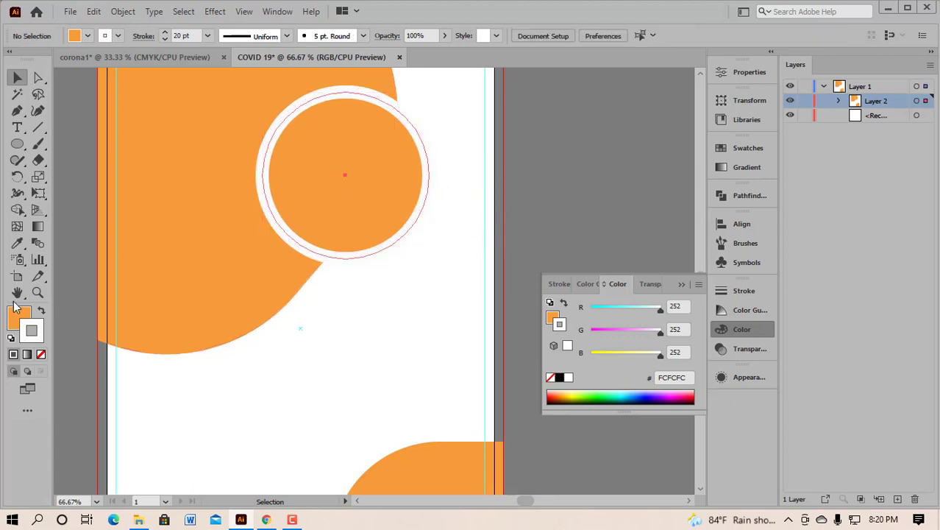
left_click(16, 318)
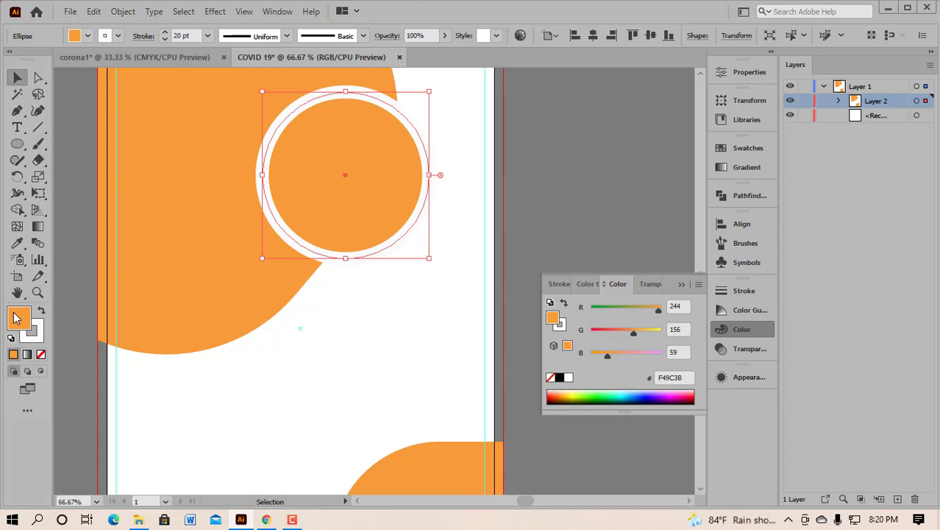
double_click(16, 318)
left_click(596, 286)
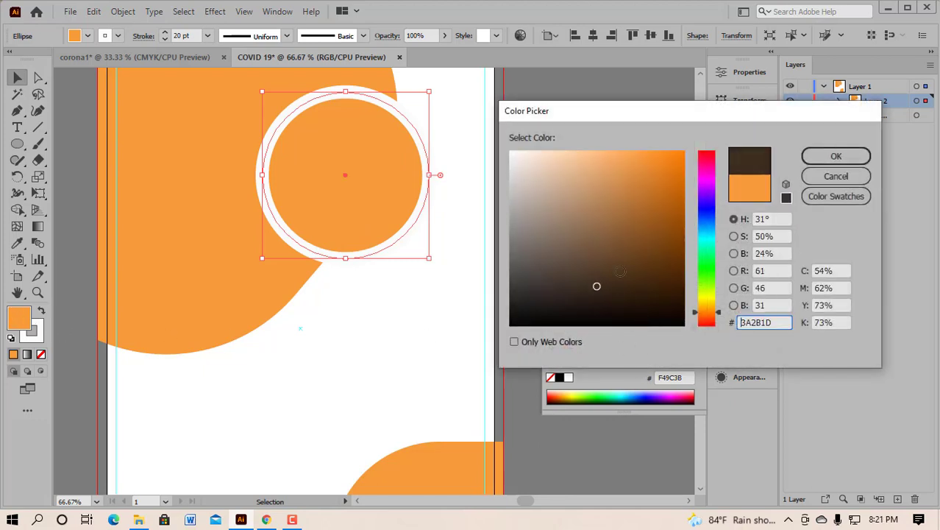
left_click(817, 176)
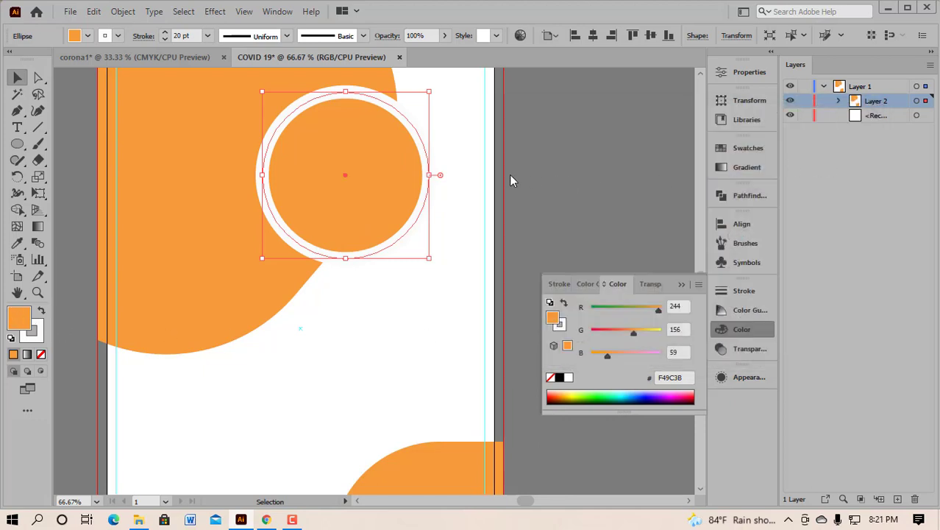
left_click(434, 232)
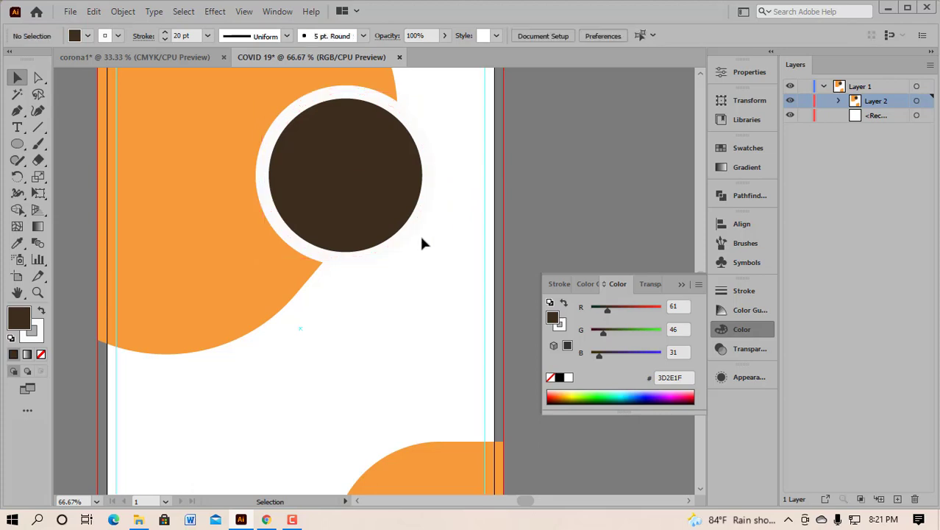
Step: Alt-drag a copy of the brown circle down-left over the orange band's edge and collapse the Color panel
scroll(421, 237, "down", 1)
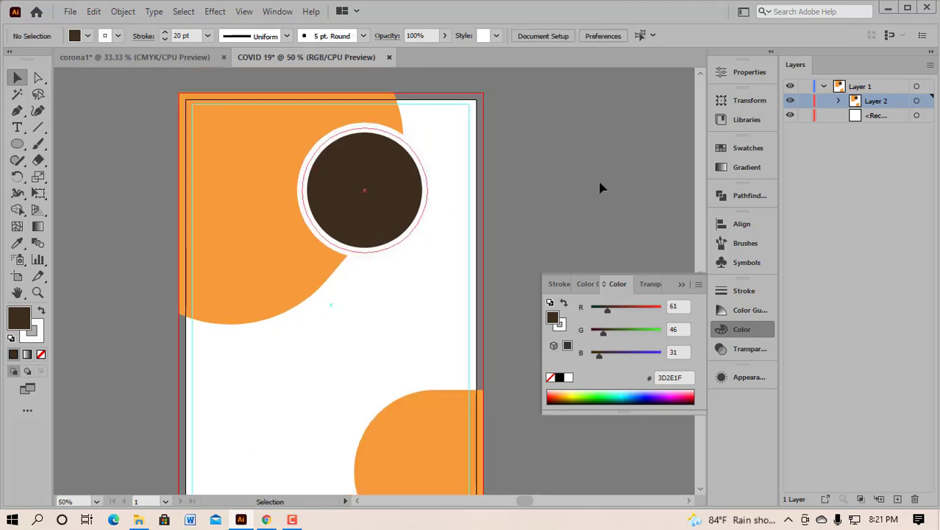
left_click_drag(390, 233, 304, 317)
left_click(395, 310)
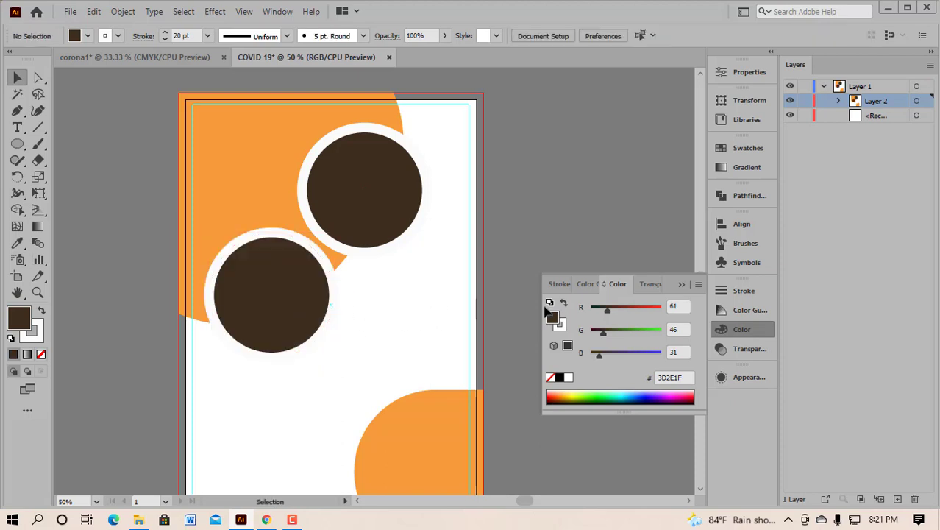
left_click(682, 284)
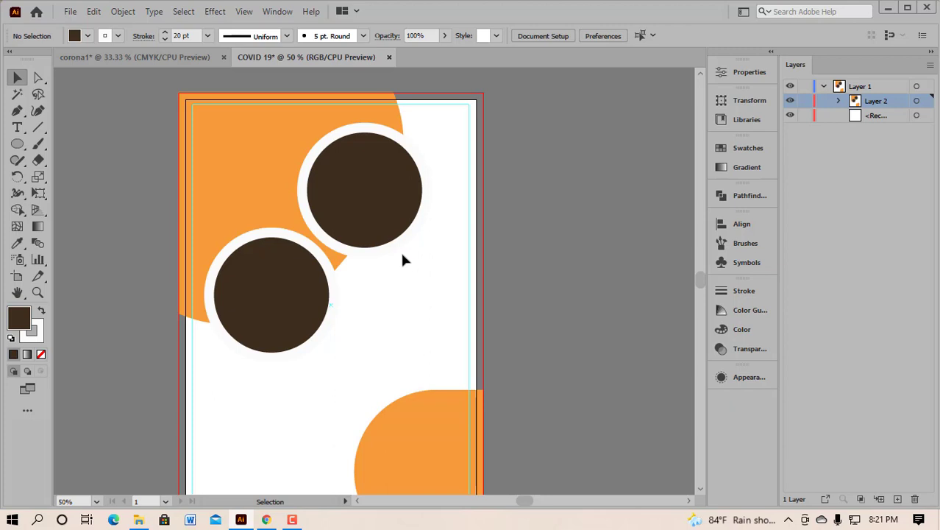
scroll(403, 254, "up", 1)
scroll(404, 252, "down", 3)
scroll(400, 272, "right", 1)
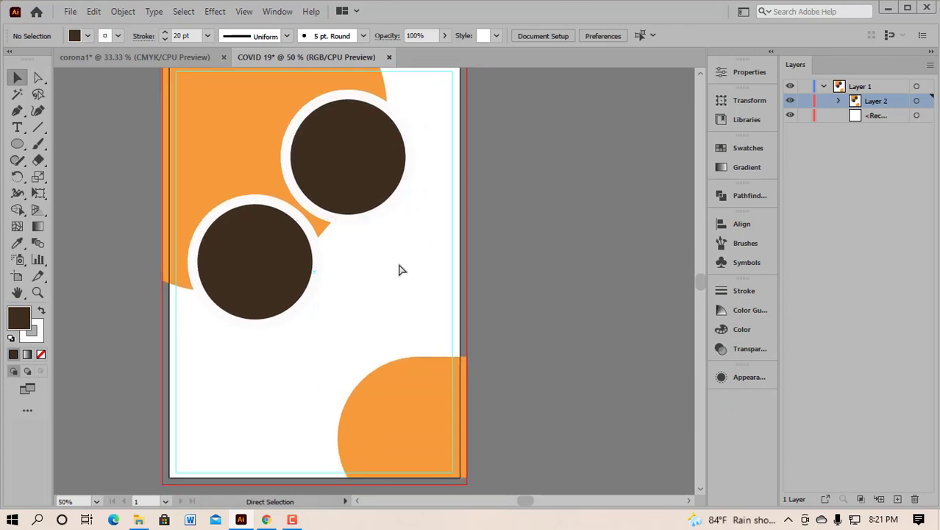
left_click(309, 106)
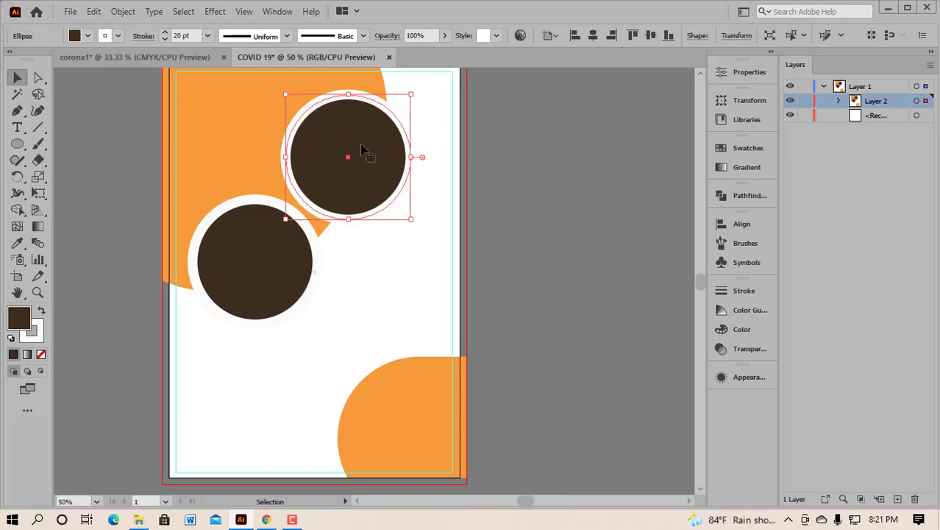
Step: Expand the appearance of both the upper and lower brown circles into shapes
left_click(122, 13)
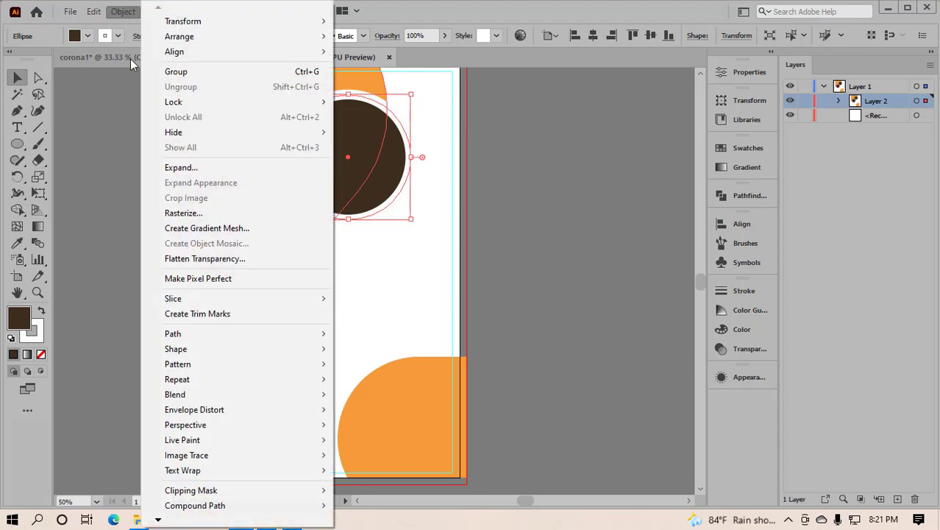
left_click(179, 169)
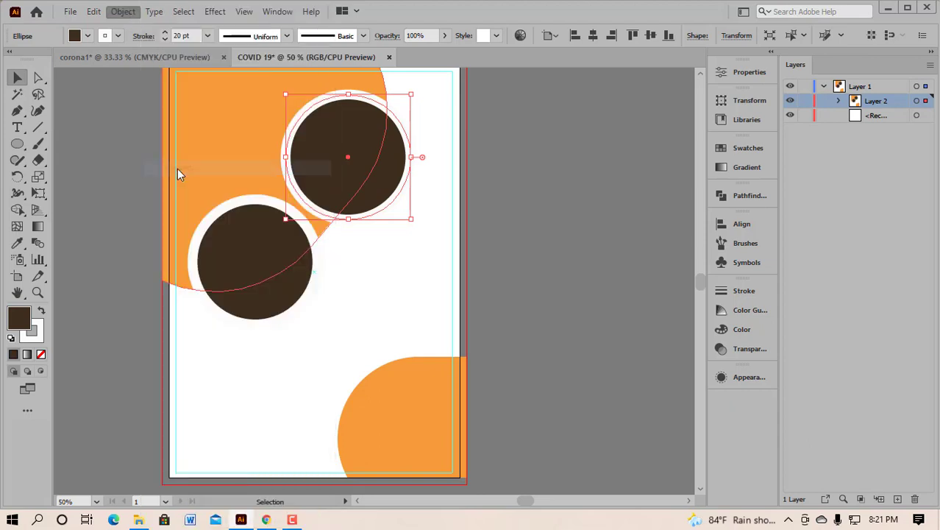
left_click(437, 338)
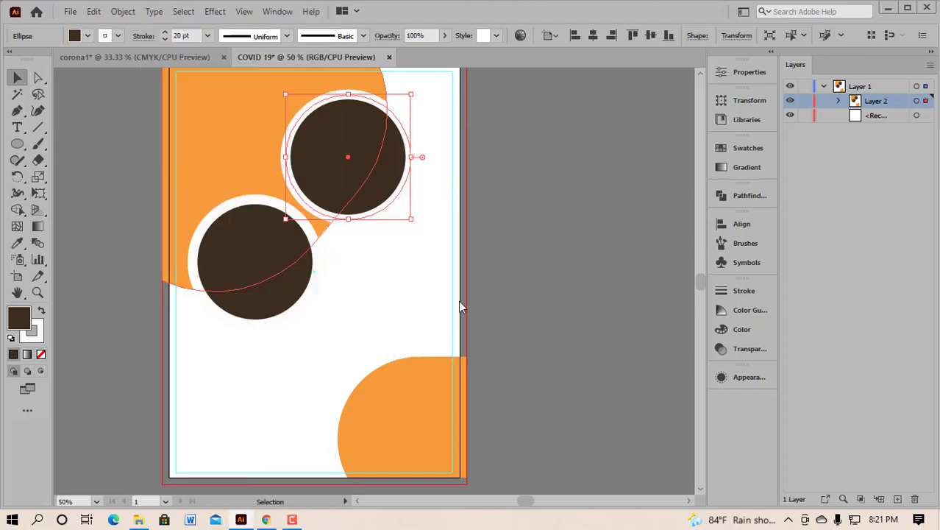
left_click(275, 270)
left_click(123, 11)
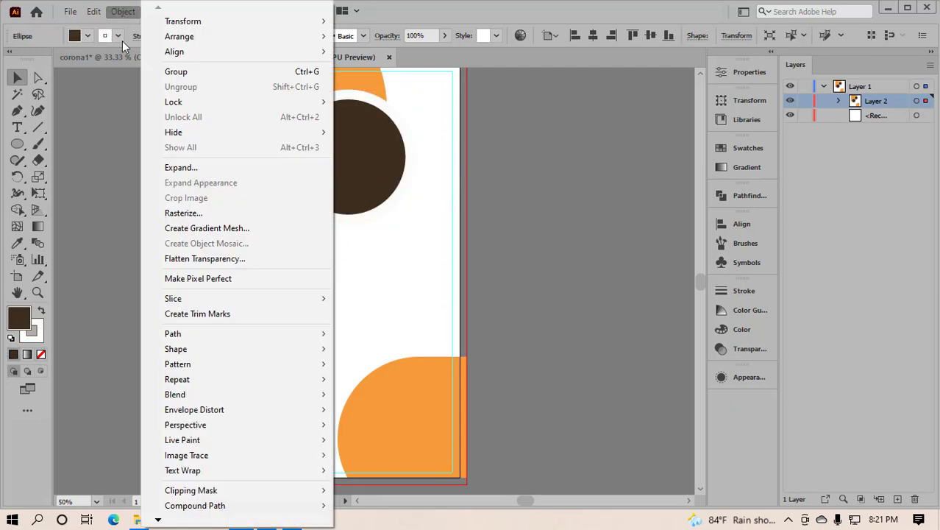
left_click(179, 168)
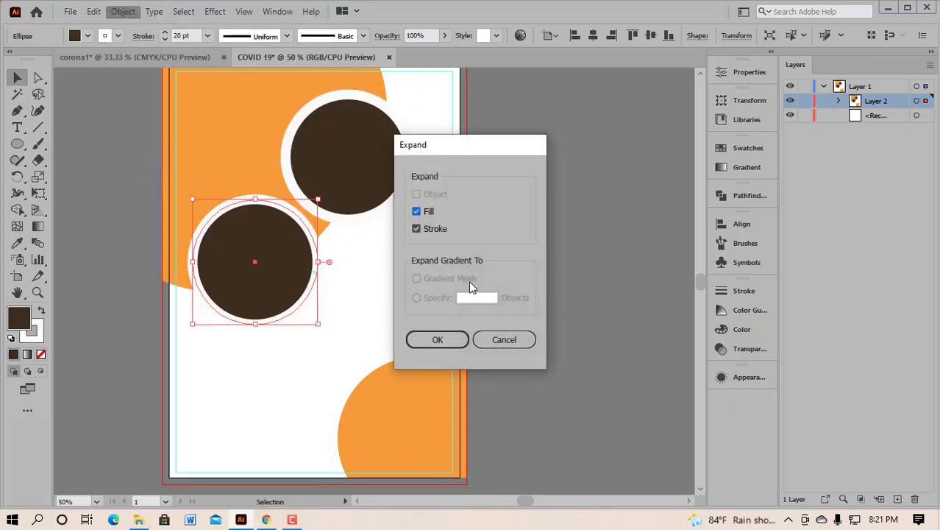
left_click(429, 339)
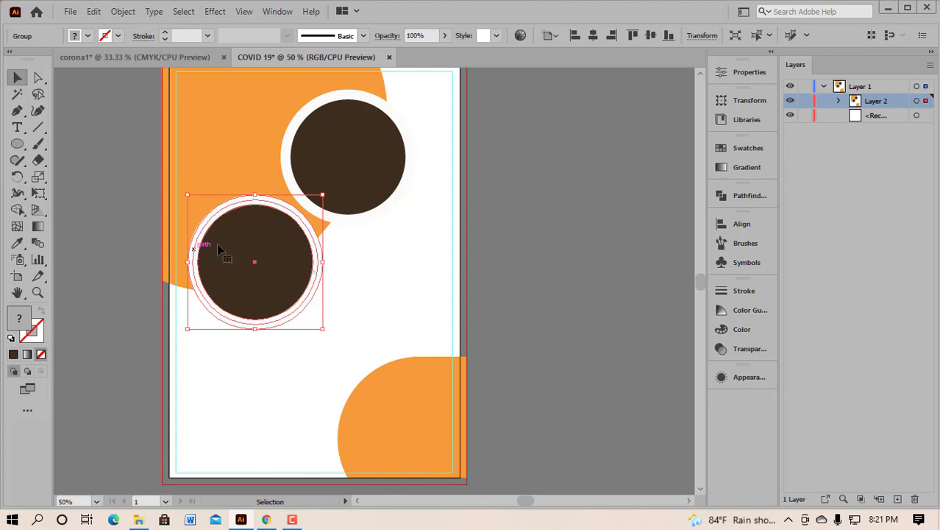
Step: Ungroup the upper circle so its white ring and brown fill are separate
left_click(362, 154)
right_click(362, 155)
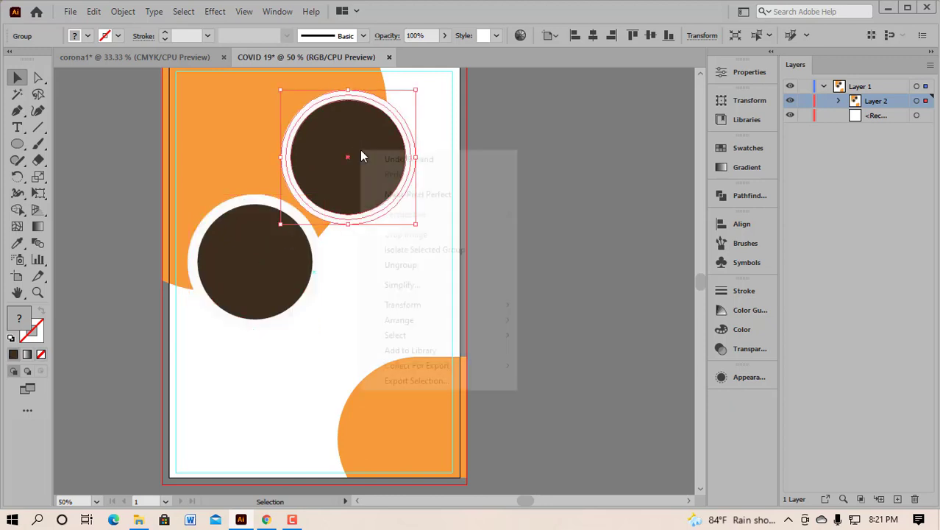
left_click(424, 267)
left_click(568, 199)
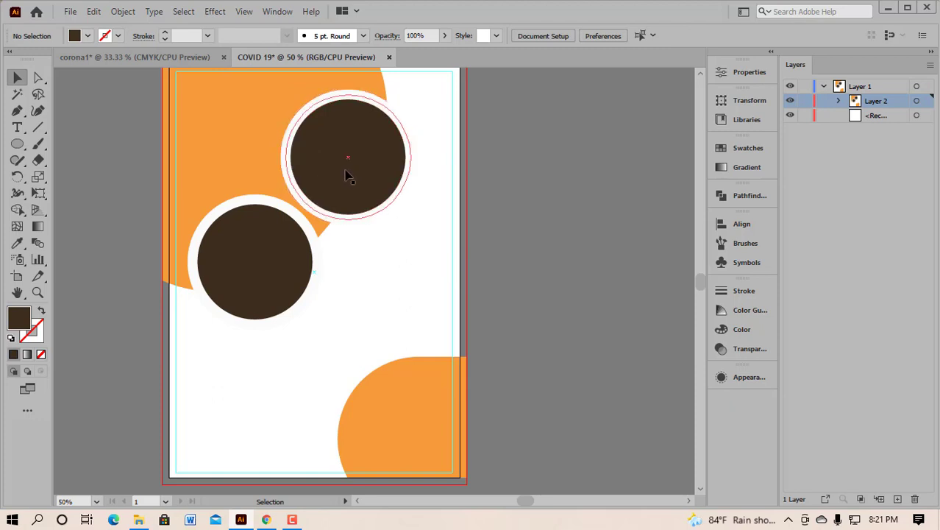
left_click(289, 163)
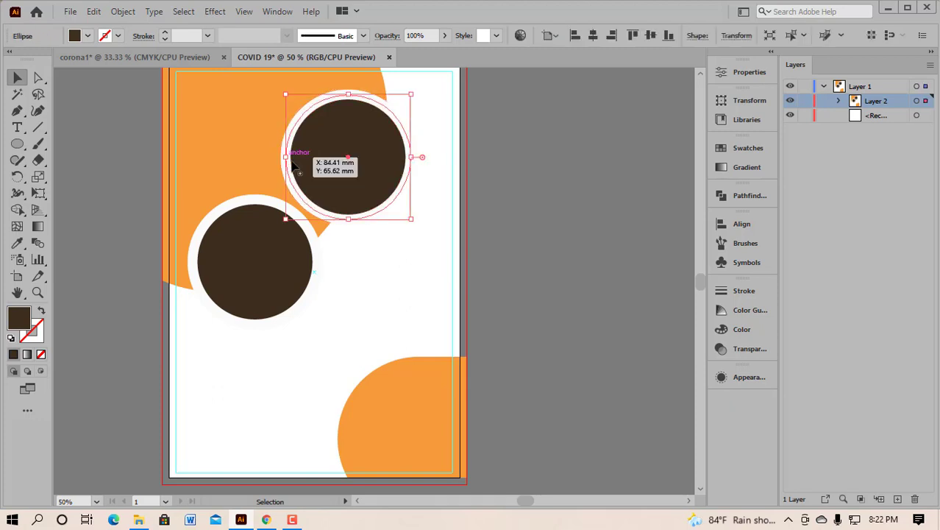
left_click(465, 159)
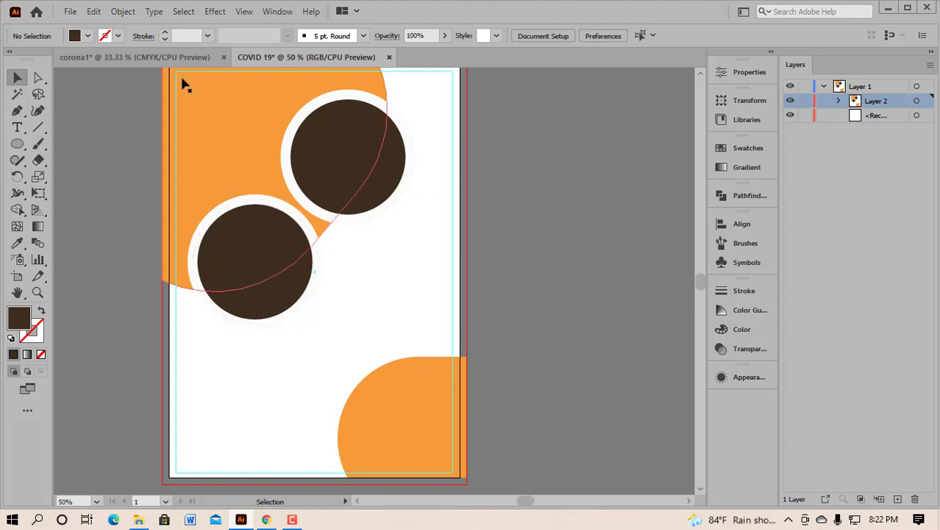
Step: Copy the doctor and vaccine-vial photos from corona1 into the COVID 19 document
left_click(125, 56)
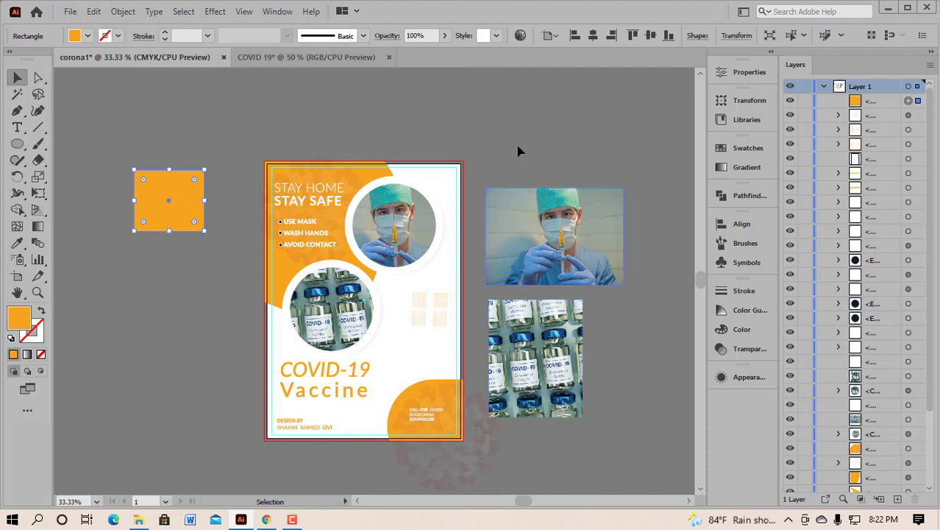
left_click(541, 218)
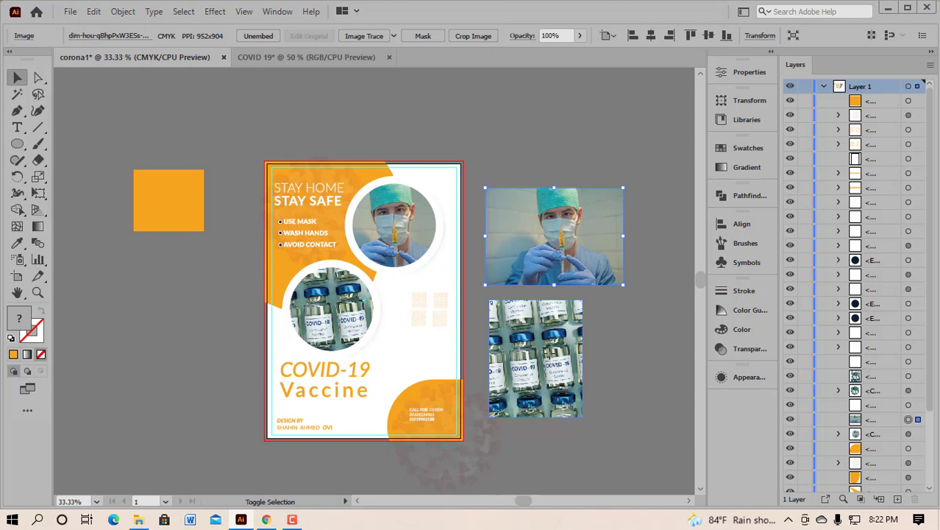
left_click(551, 357, "shift")
left_click_drag(551, 356, 592, 222)
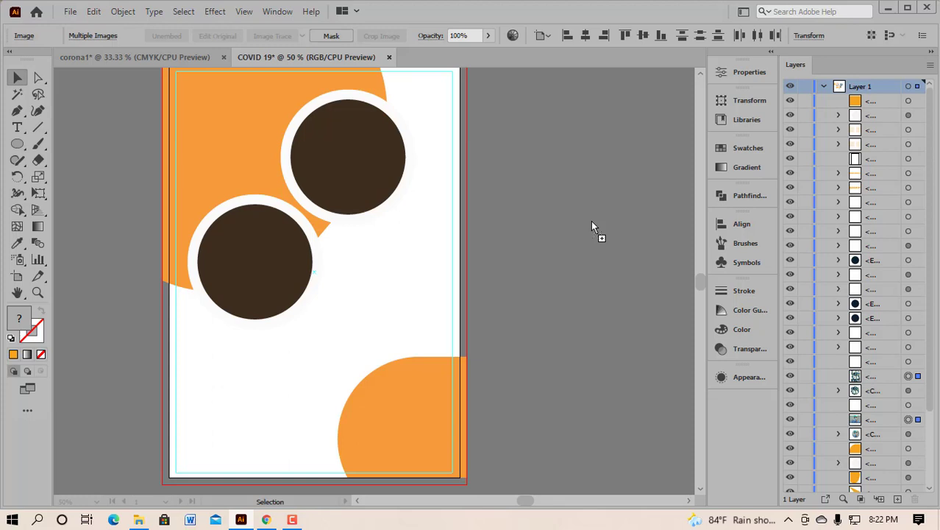
left_click_drag(592, 222, 592, 224)
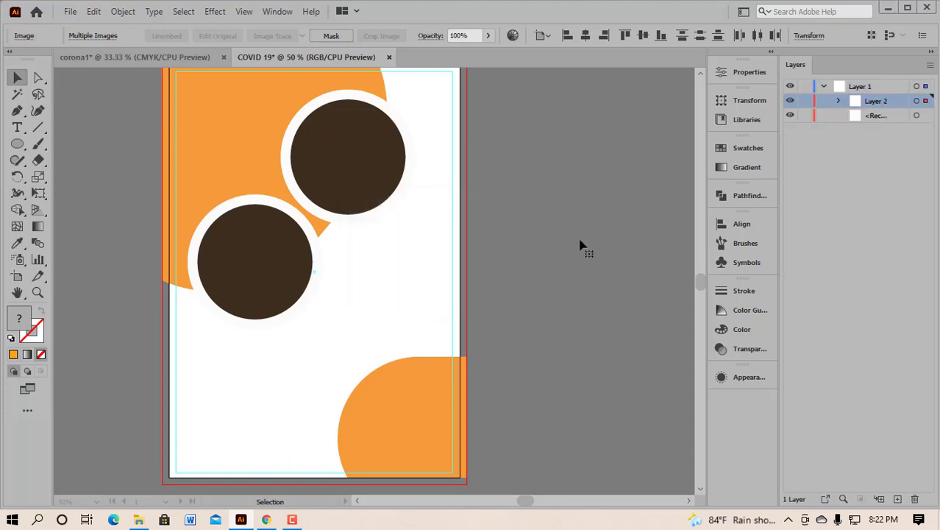
scroll(588, 249, "right", 1)
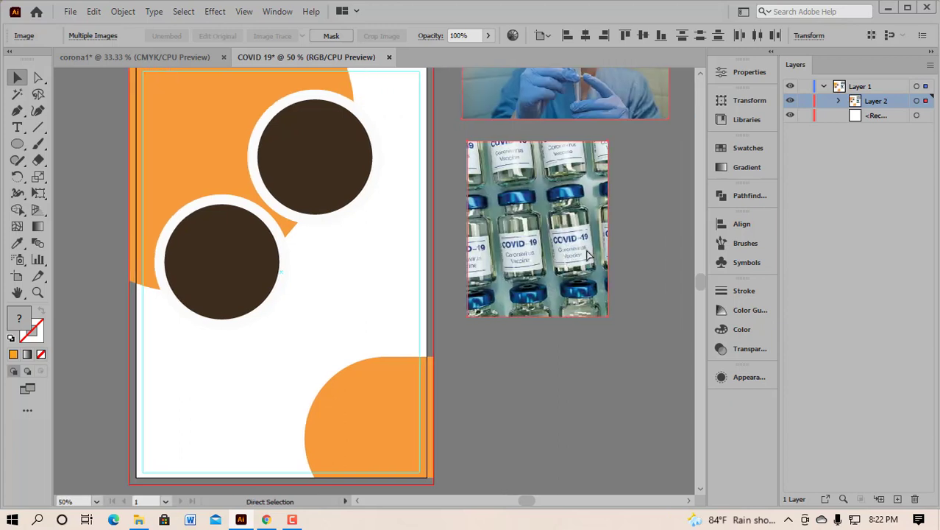
left_click_drag(551, 218, 557, 287)
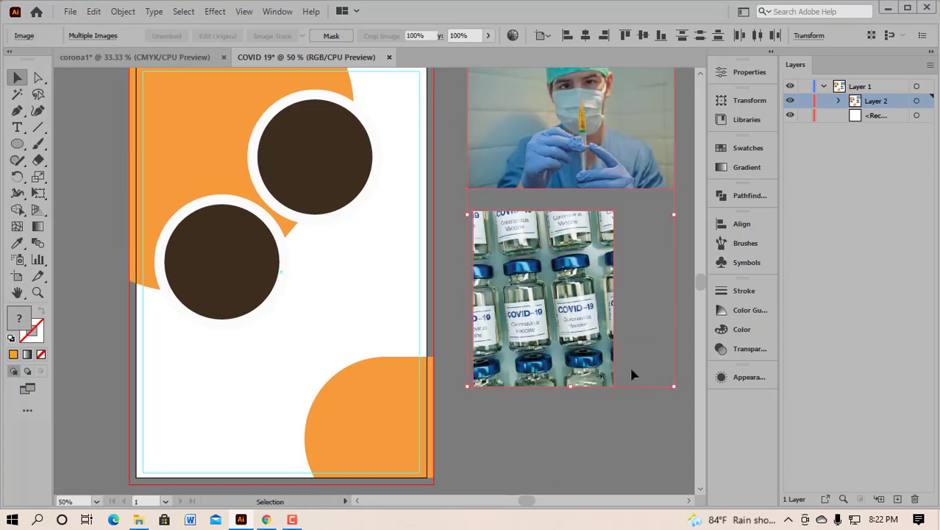
left_click(630, 368)
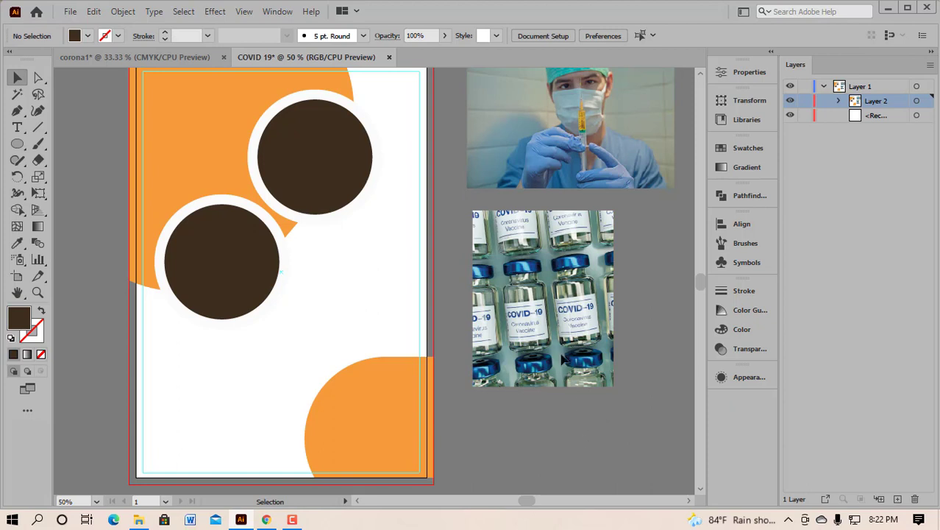
Step: Place the doctor photo over the upper circle
scroll(552, 284, "up", 2)
left_click_drag(599, 166, 484, 180)
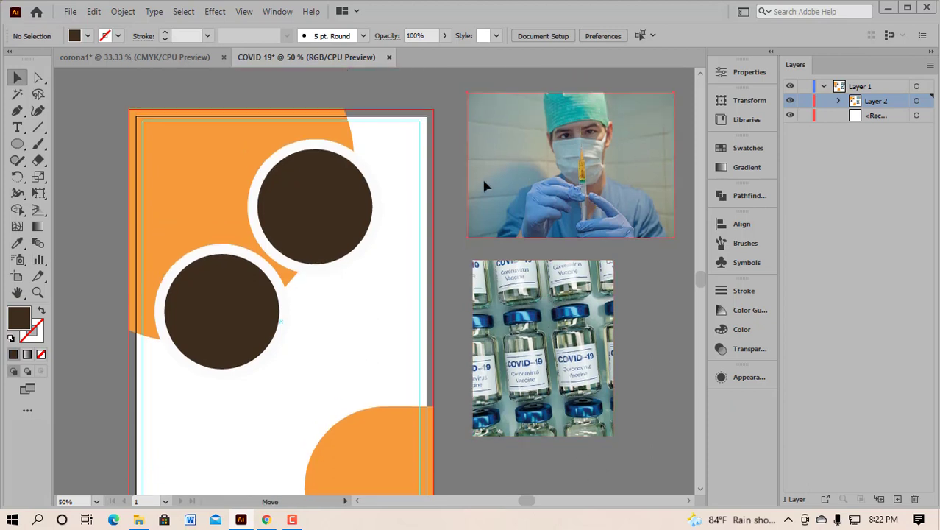
left_click_drag(355, 202, 328, 224)
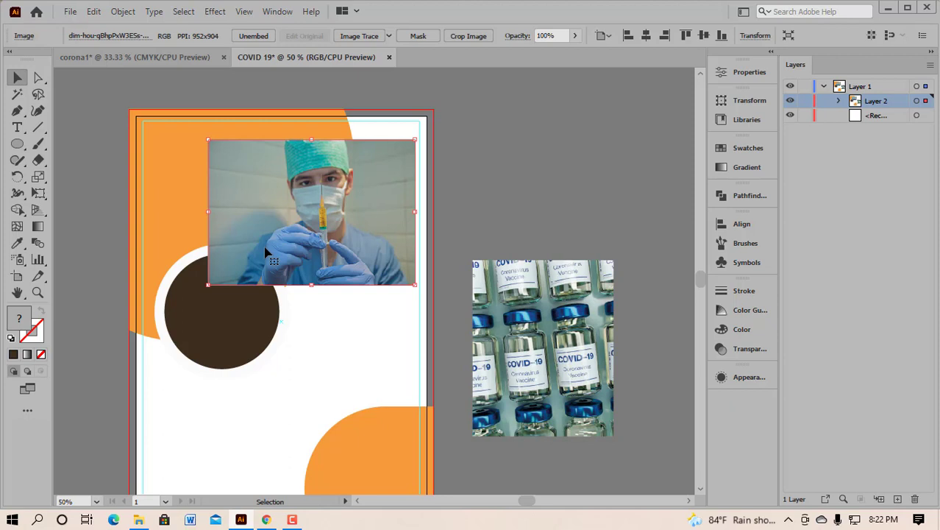
Step: Select the doctor photo and try Send to Back, then undo it
left_click(524, 207)
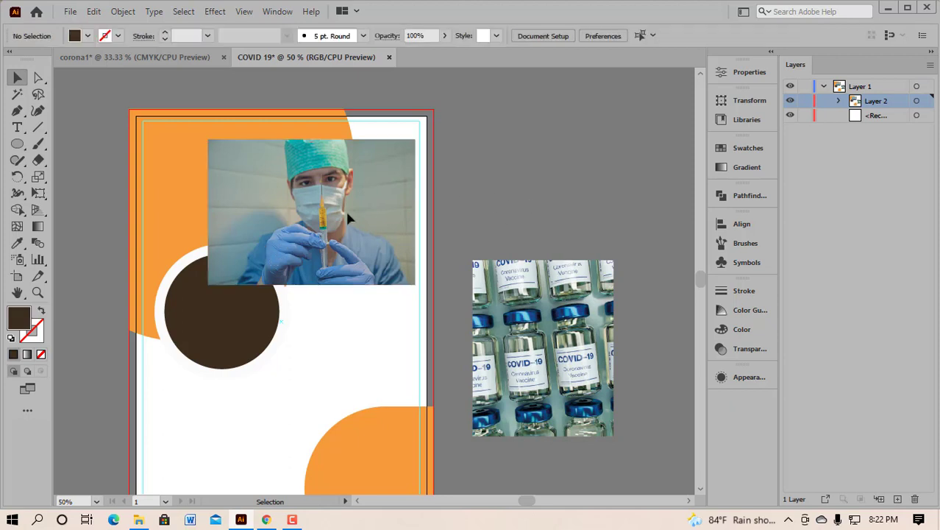
left_click(348, 213)
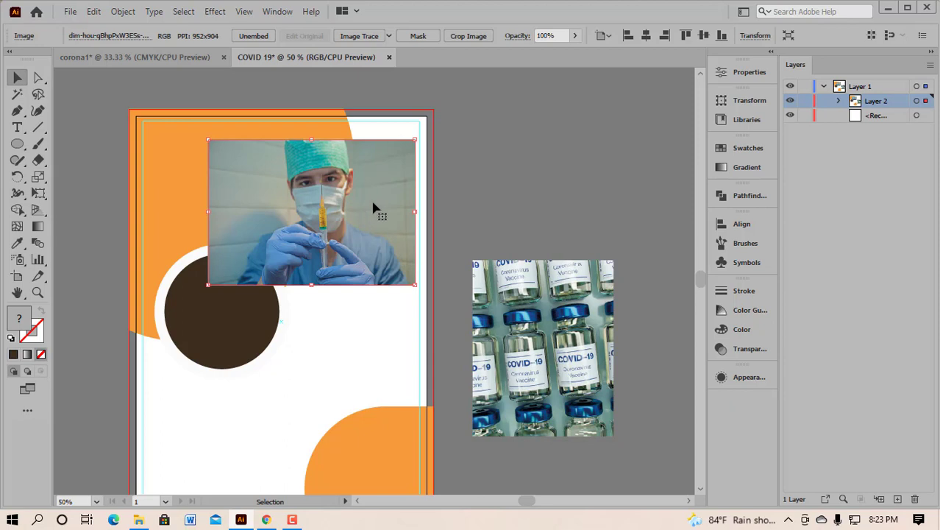
key("a")
key("v")
right_click(373, 206)
mouse_move(433, 321)
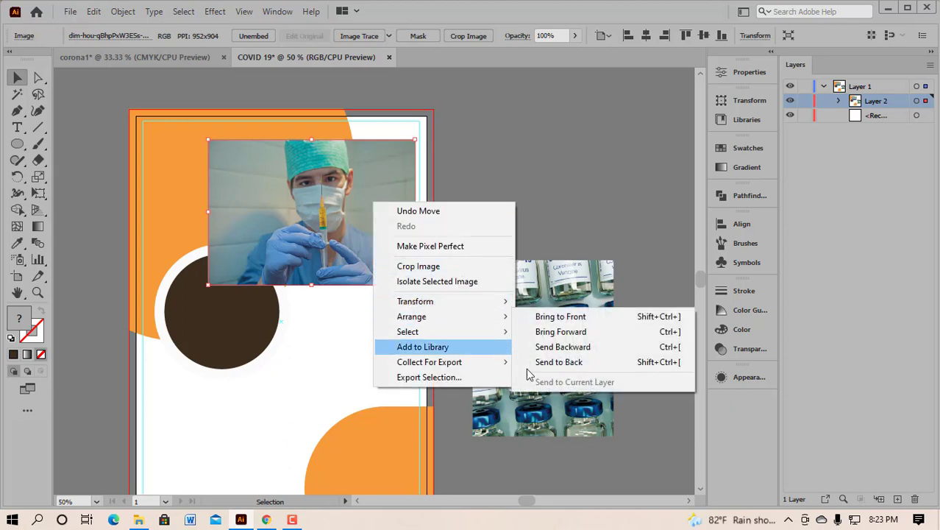
left_click(561, 362)
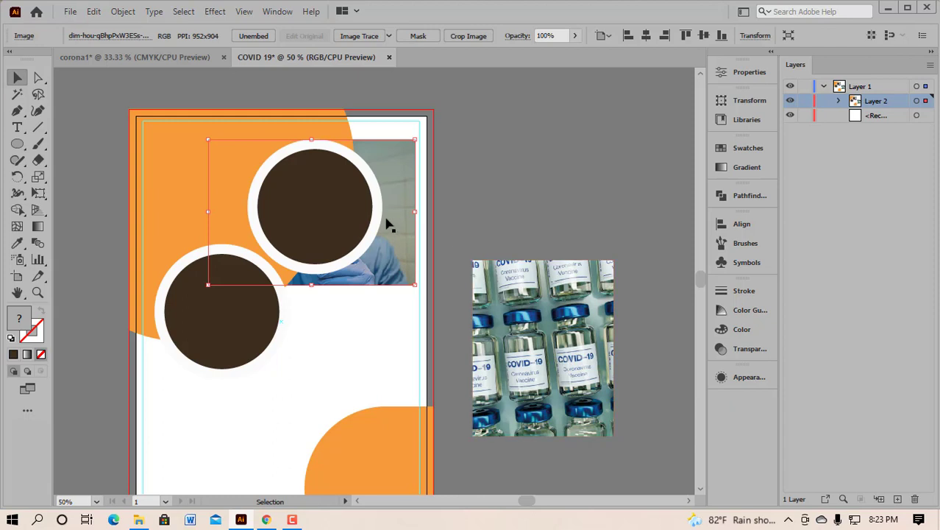
key("ctrl+z")
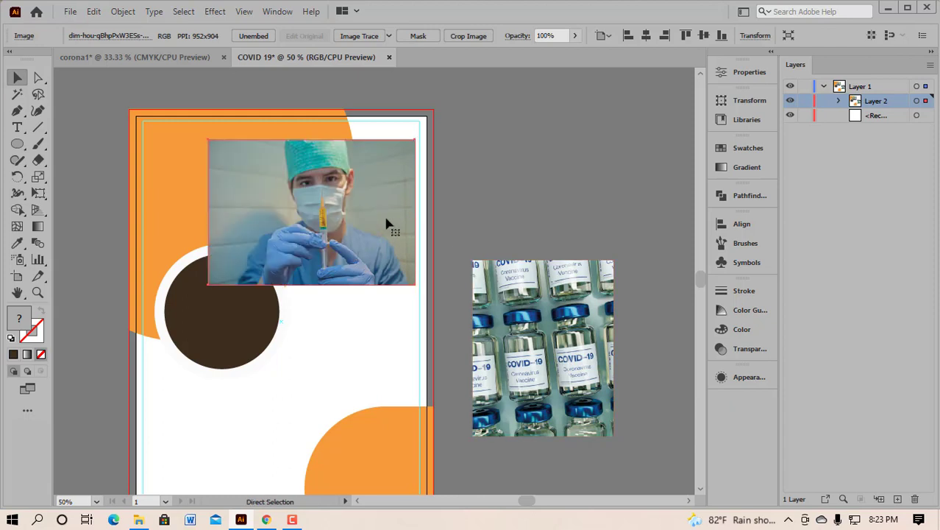
Step: Adjust the doctor photo's stacking with Bring Forward, then Send Backward
right_click(384, 207)
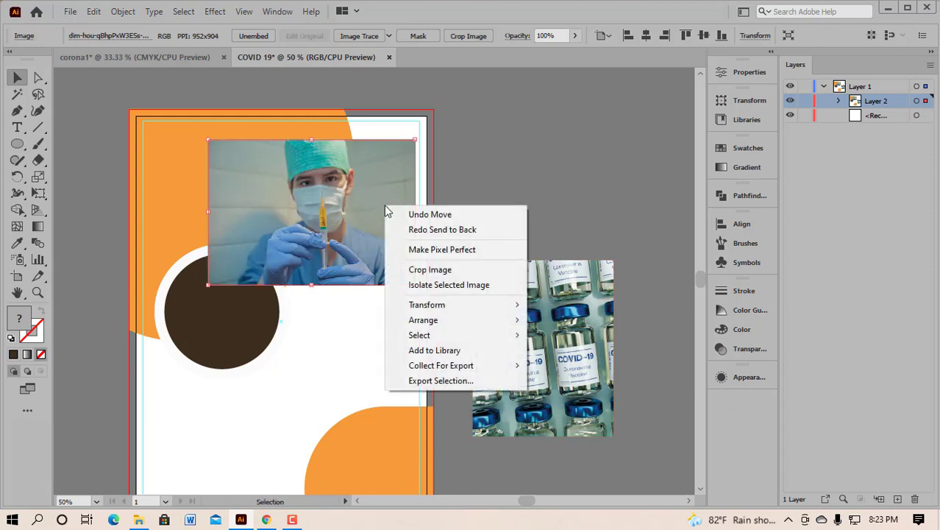
mouse_move(423, 324)
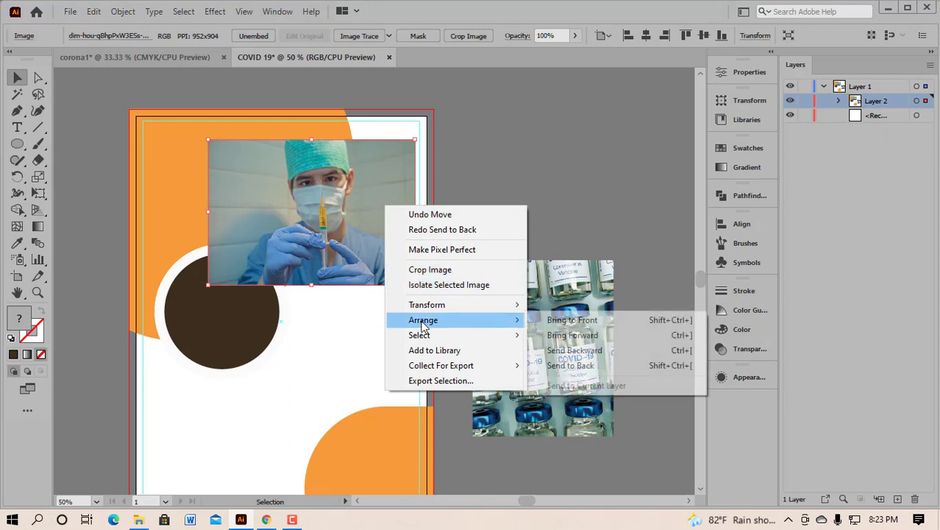
left_click(575, 336)
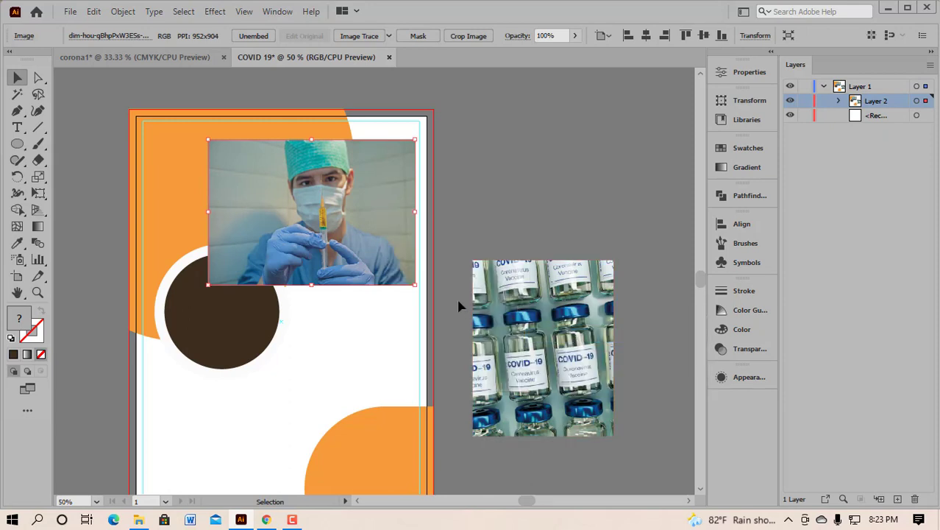
right_click(377, 200)
mouse_move(442, 316)
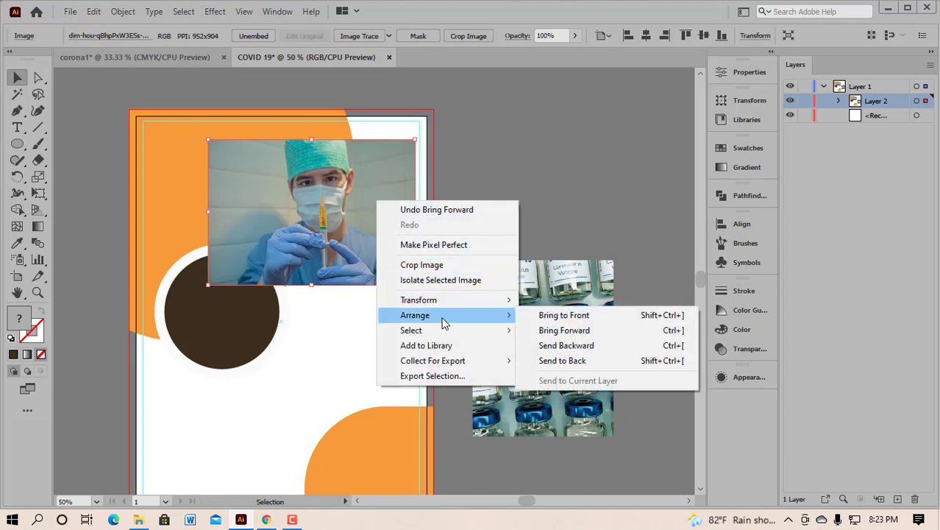
left_click(571, 348)
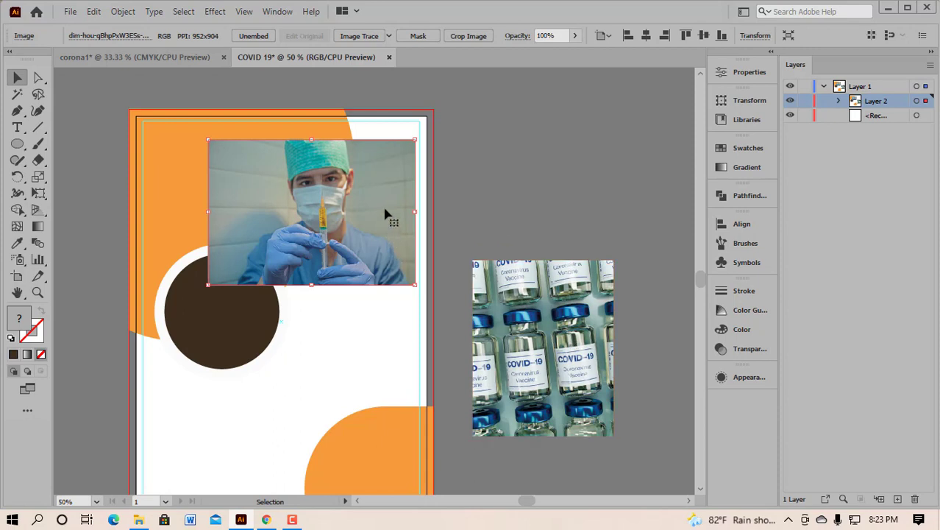
left_click(542, 193)
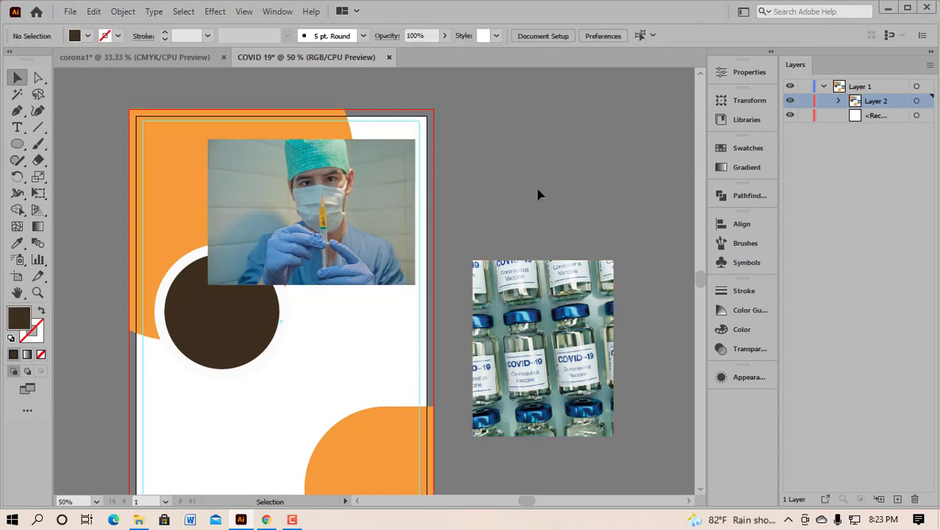
left_click(376, 194)
Step: Send the doctor photo backward past both rings and behind the upper brown circle with Ctrl+[
right_click(376, 194)
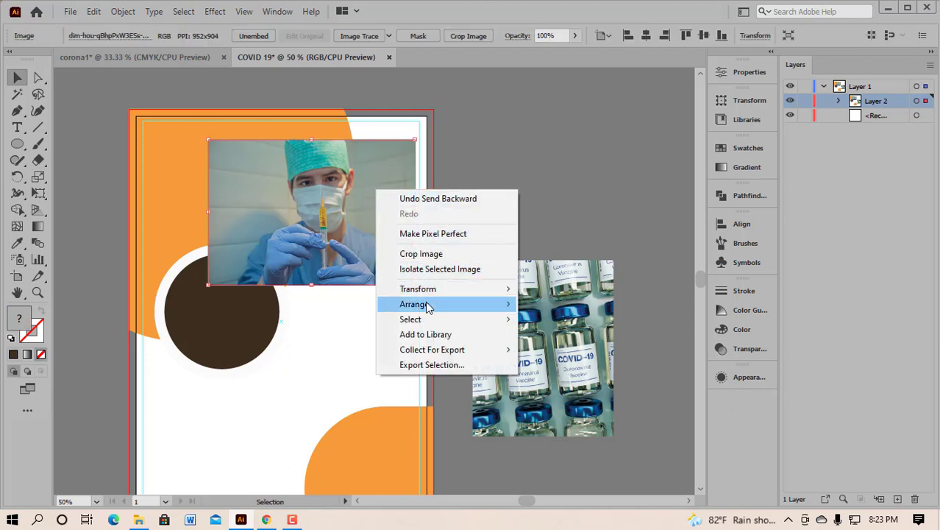
mouse_move(453, 312)
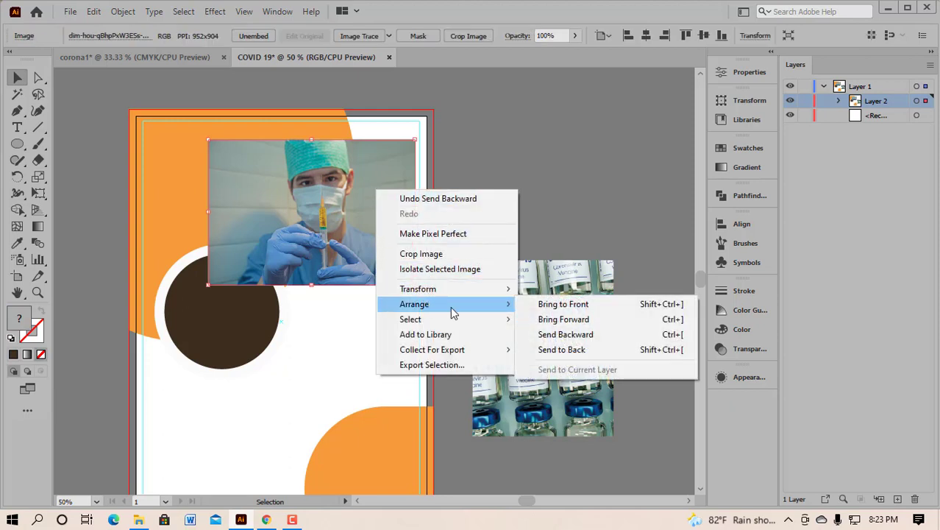
left_click(559, 335)
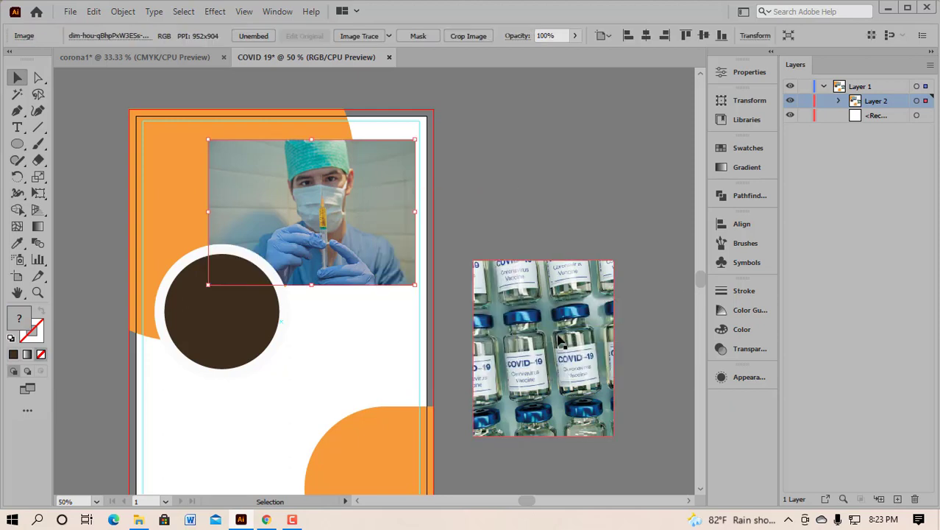
right_click(402, 190)
mouse_move(464, 306)
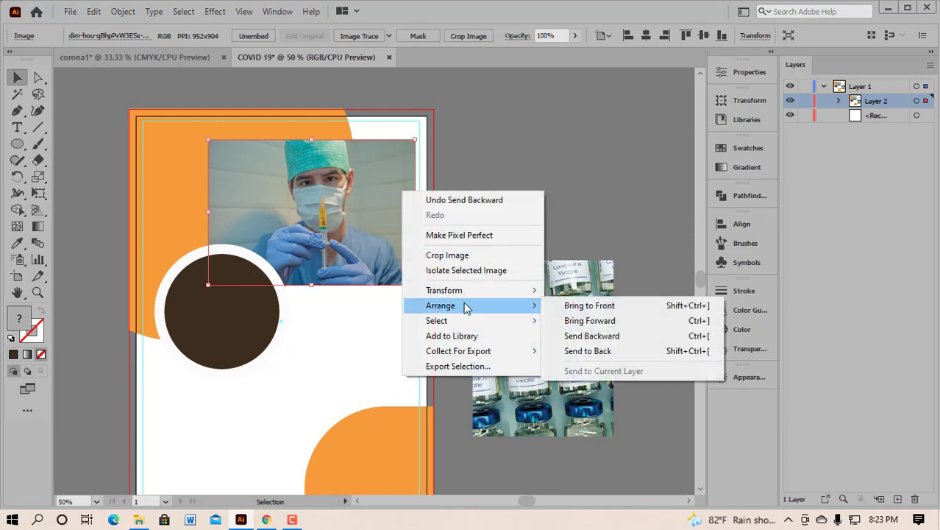
left_click(598, 337)
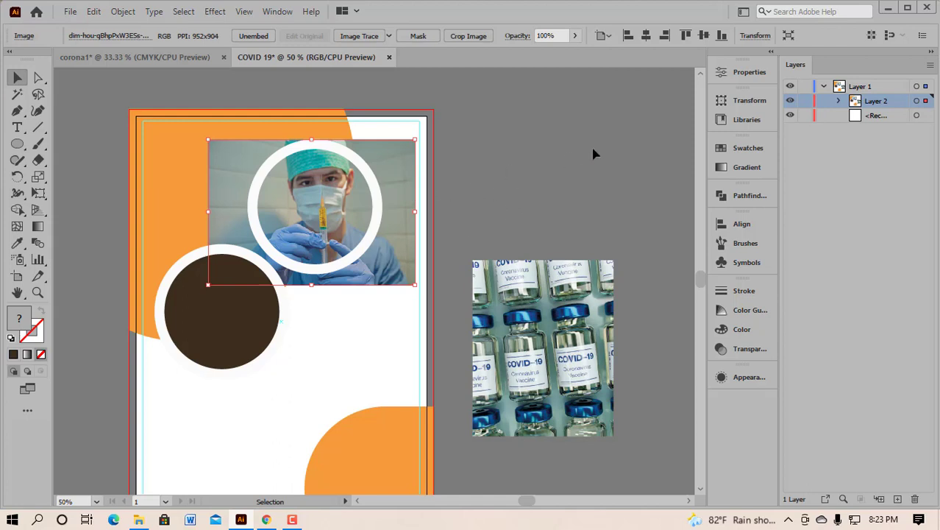
left_click(508, 167)
left_click(407, 192)
key("ctrl+[")
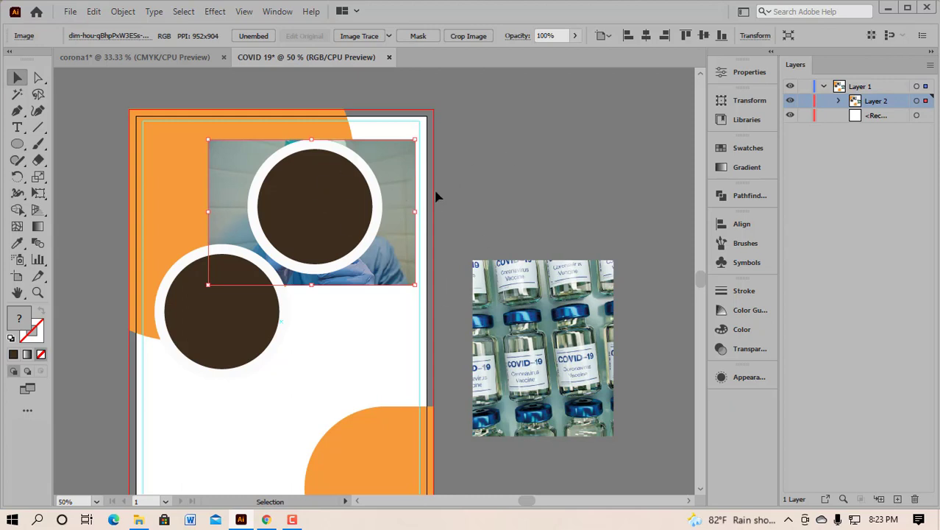
Step: Select the photo with the upper circle, dismiss the context menu, then reselect only the doctor photo
left_click_drag(388, 232, 389, 234)
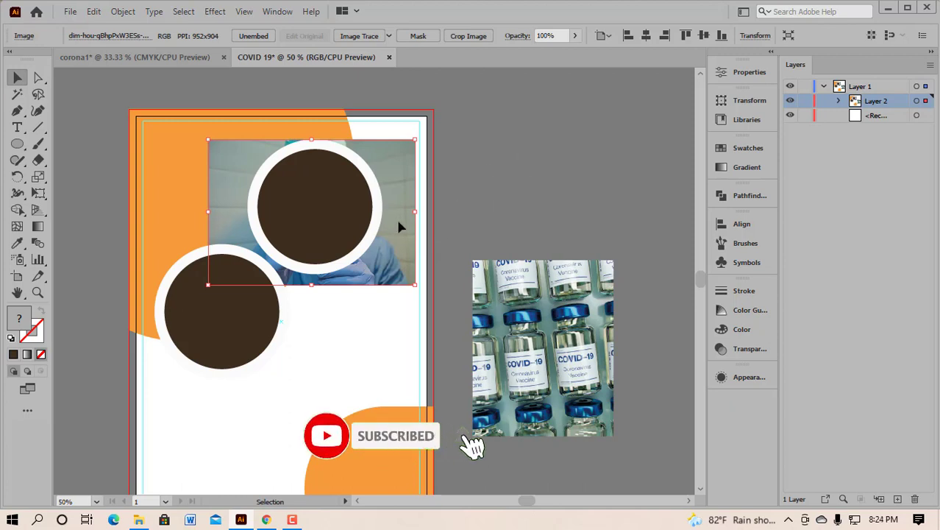
left_click(497, 182)
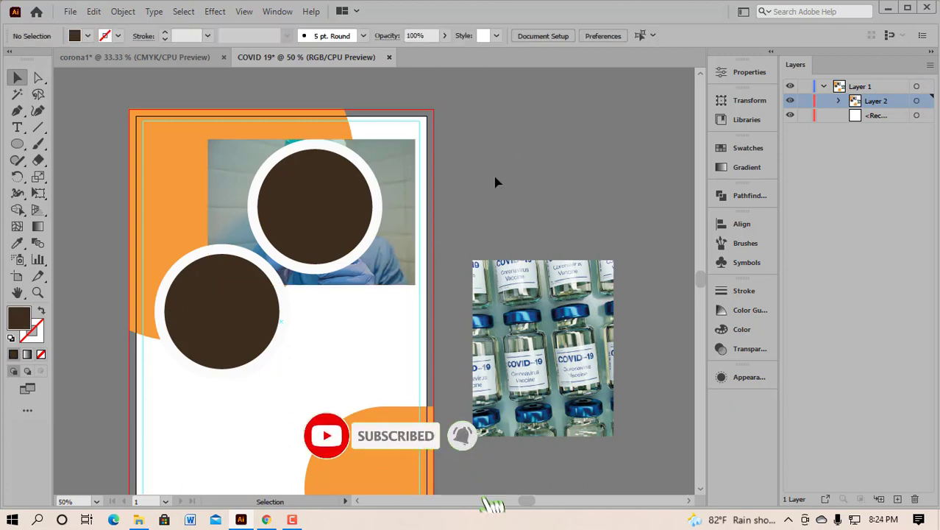
left_click(393, 166)
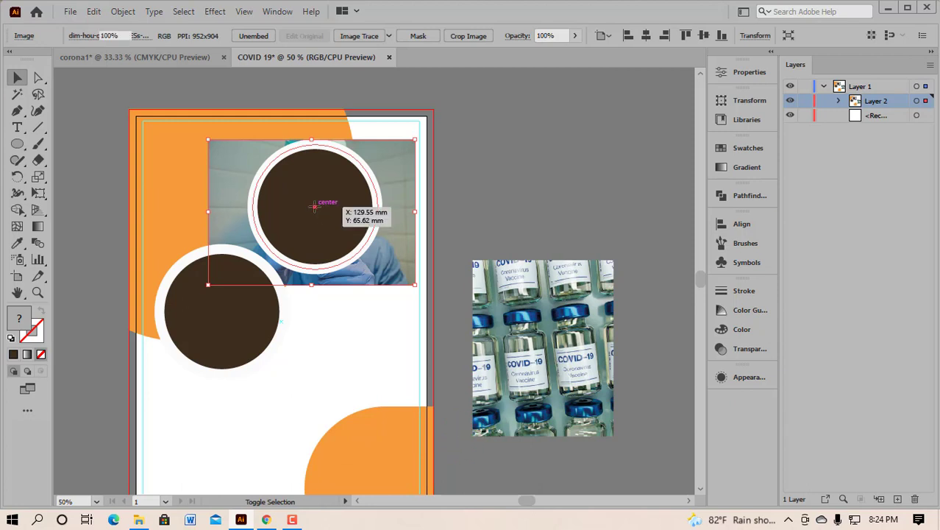
left_click(314, 206, "shift")
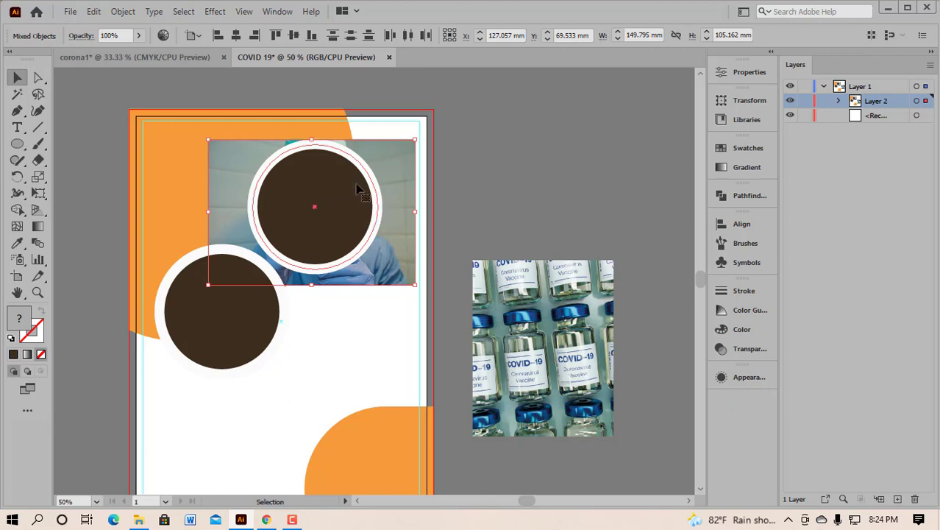
right_click(312, 207)
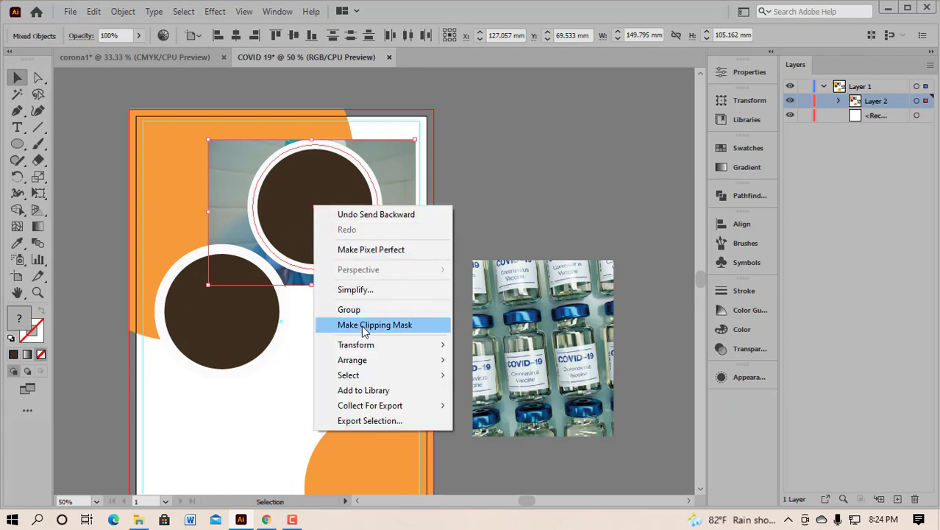
left_click(325, 190)
left_click(325, 189)
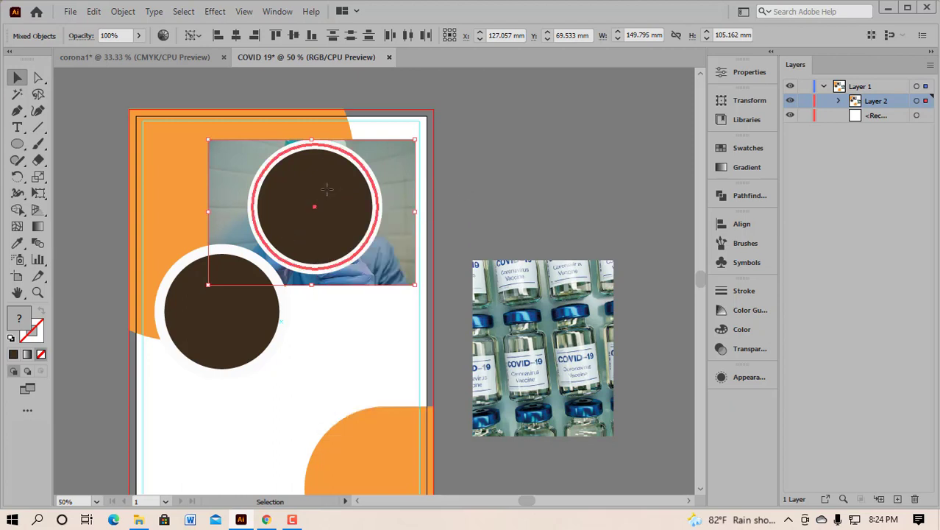
left_click(407, 177)
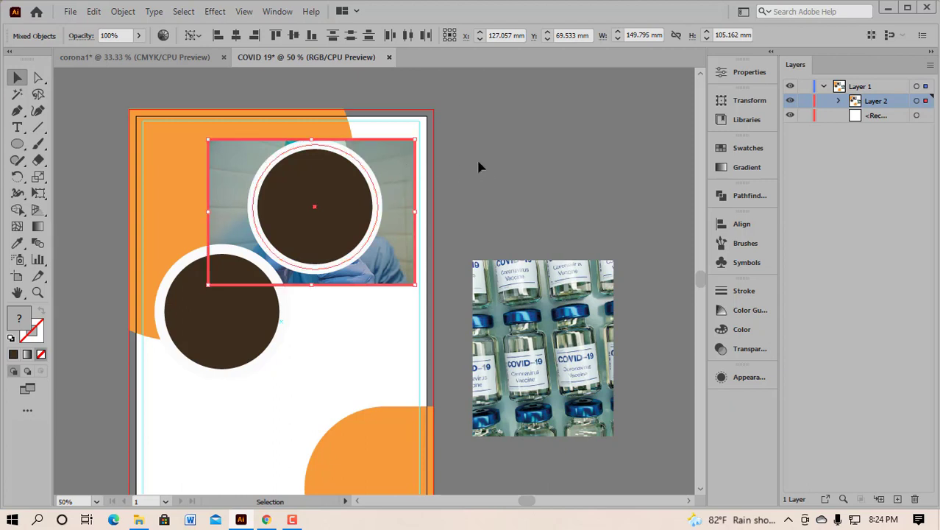
left_click(504, 184)
left_click(400, 176)
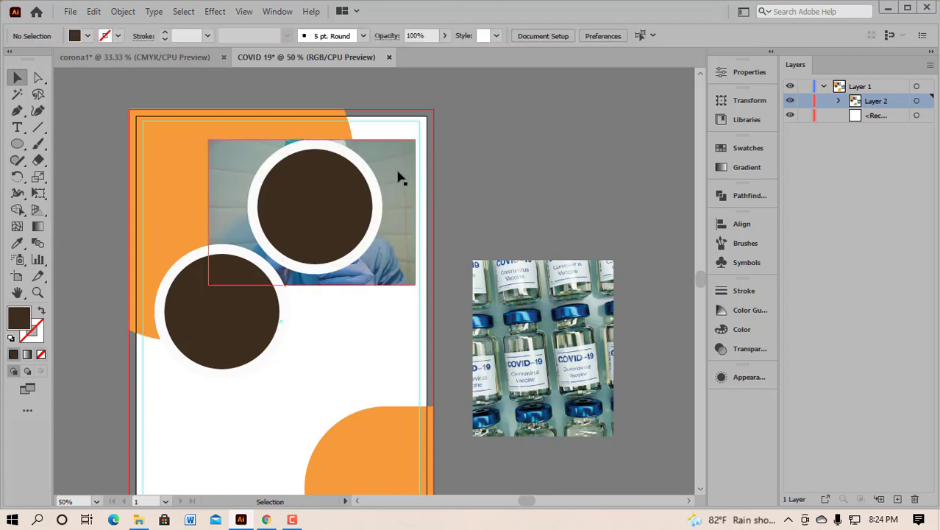
Step: Clip the doctor photo into the upper circle with Ctrl+7
left_click(320, 196, "shift")
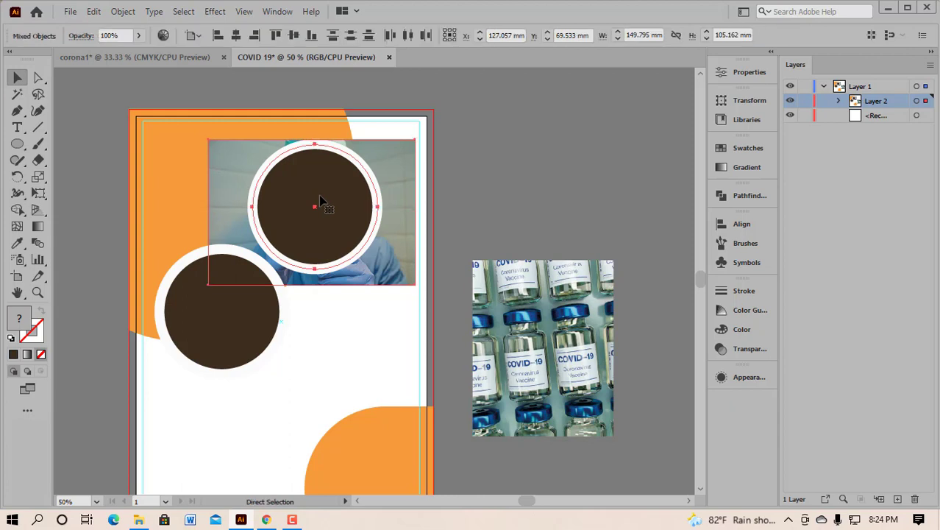
key("ctrl+7")
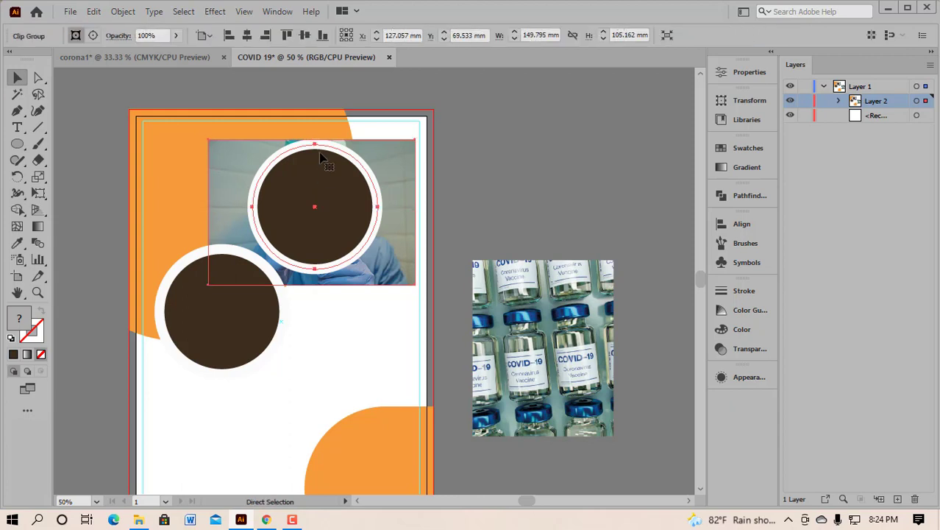
left_click(463, 200)
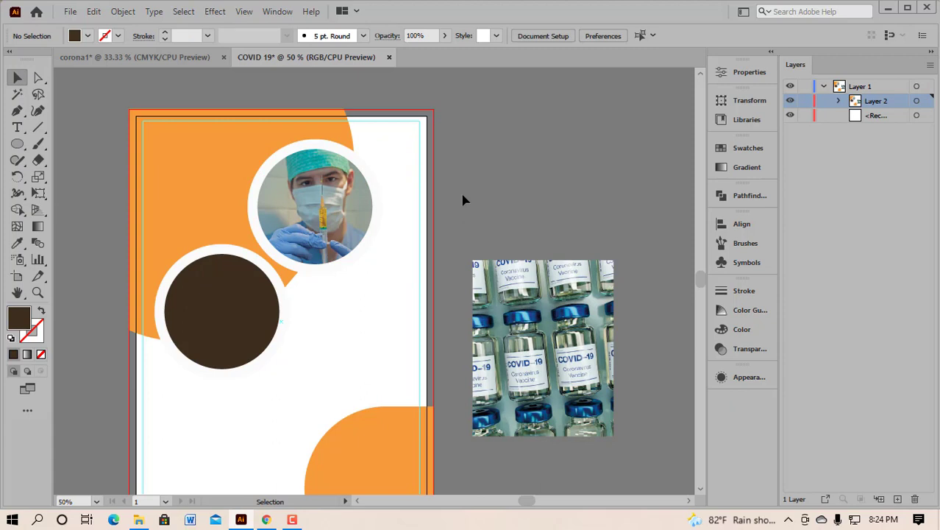
left_click(315, 214)
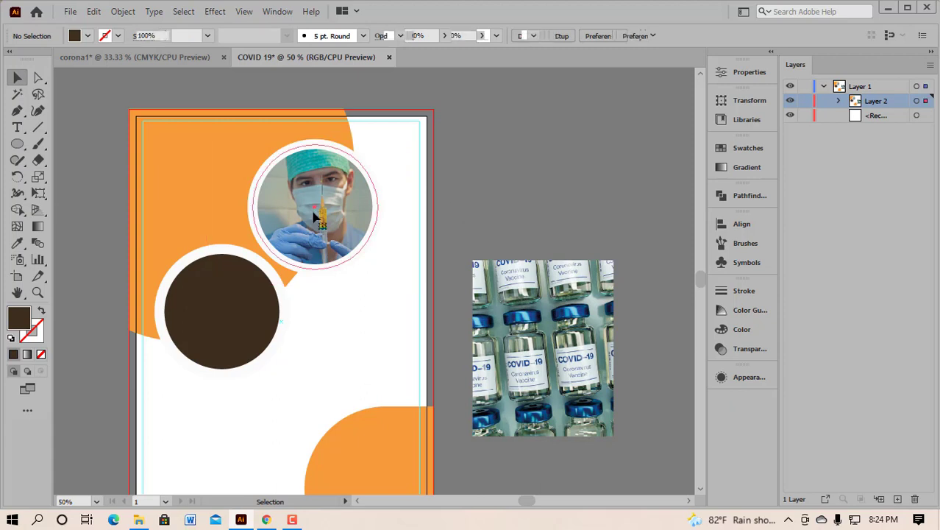
double_click(319, 220)
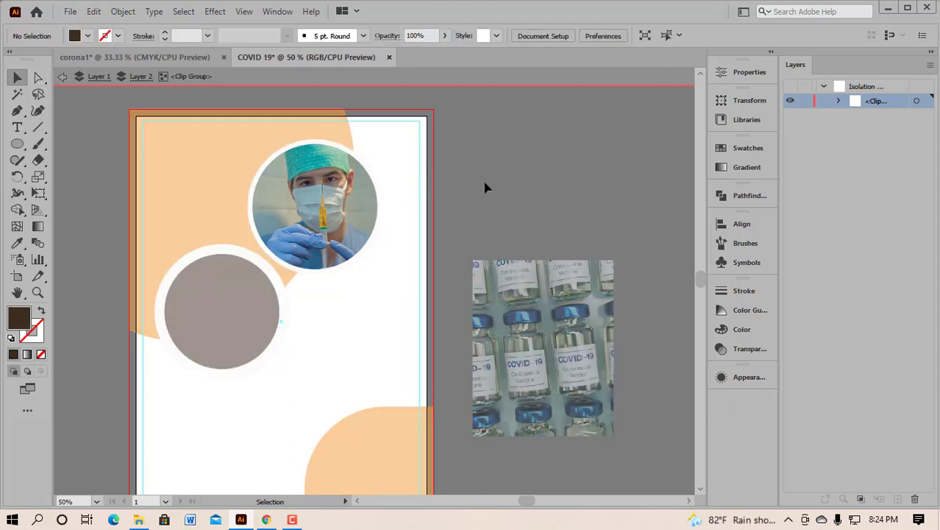
double_click(508, 175)
left_click(321, 221)
left_click(320, 215)
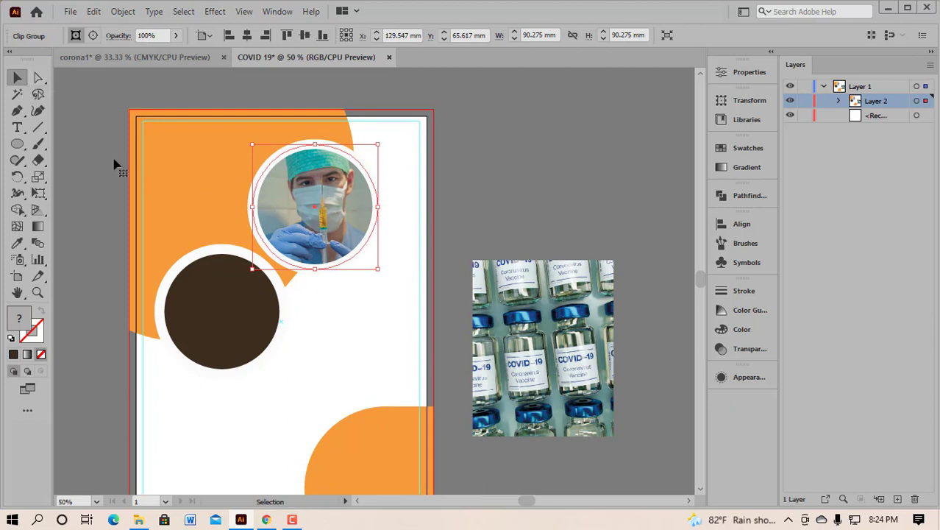
Step: Shift-resize the clipped doctor photo to about 83.2 mm inside the white ring
left_click(38, 78)
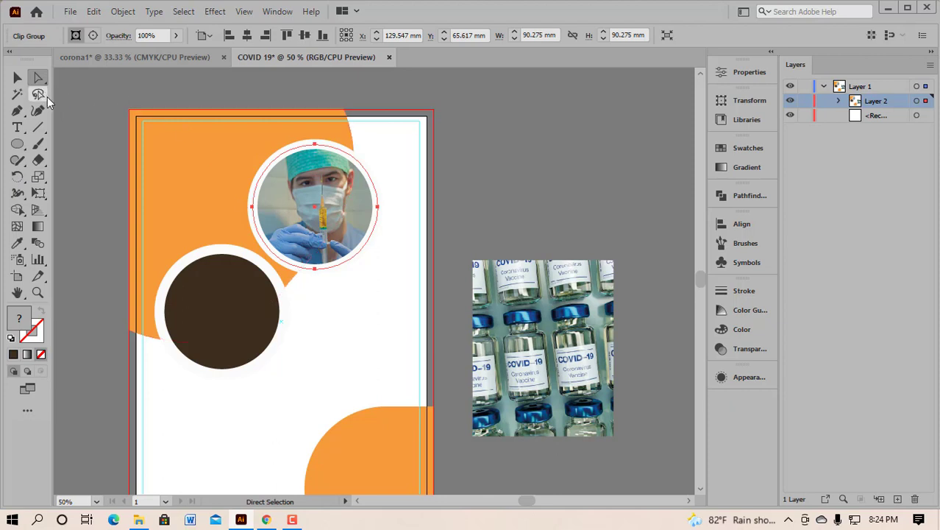
left_click(17, 78)
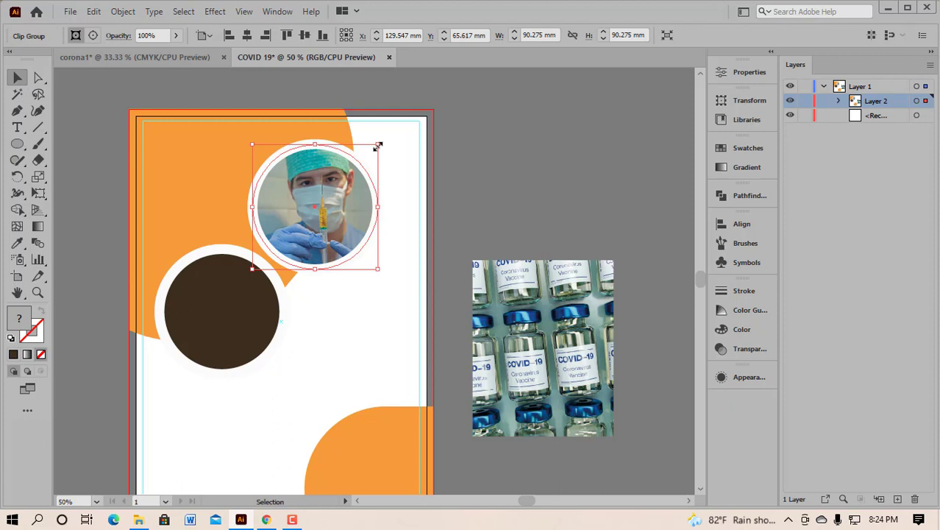
key("shift")
left_click_drag(378, 147, 374, 150)
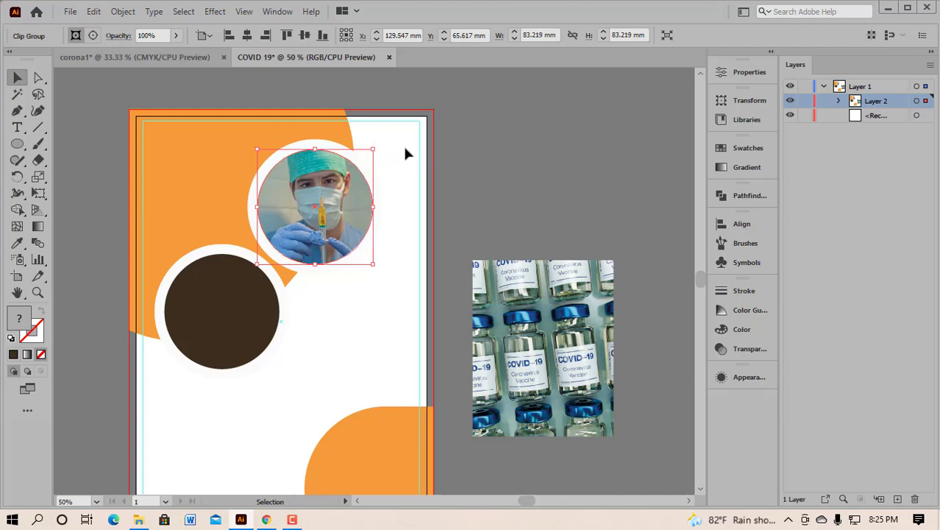
left_click_drag(373, 149, 373, 150)
left_click(389, 151)
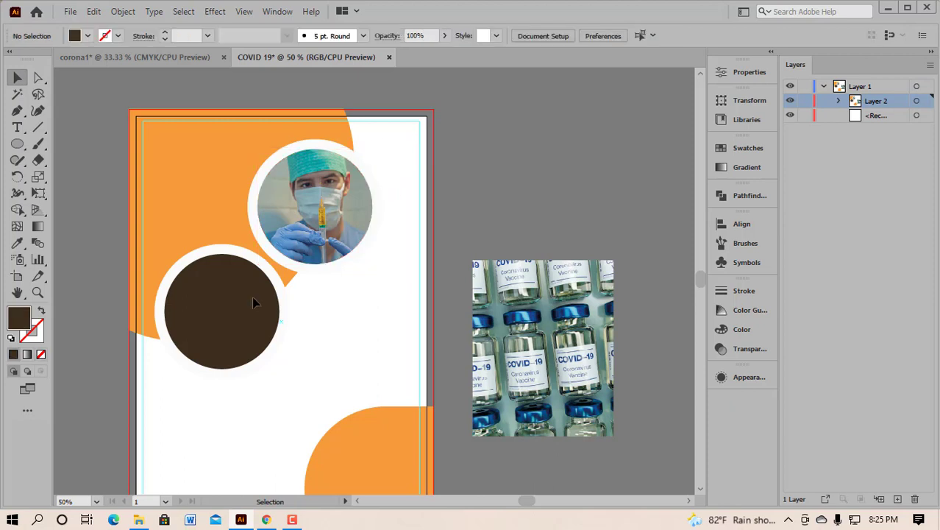
scroll(244, 342, "down", 1)
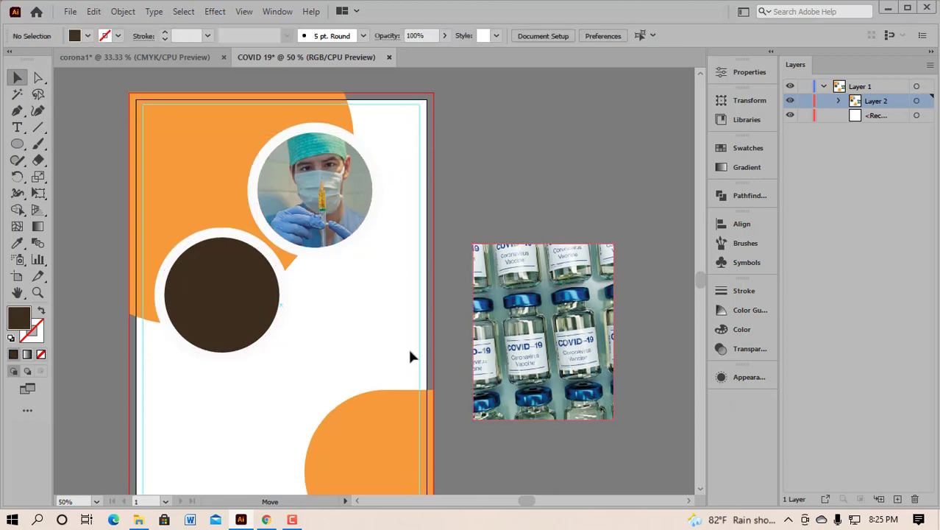
Step: Place the vaccine-vial photo over the lower circle and send it behind with Ctrl+[
left_click_drag(562, 350, 374, 359)
left_click_drag(237, 330, 238, 321)
key("ctrl")
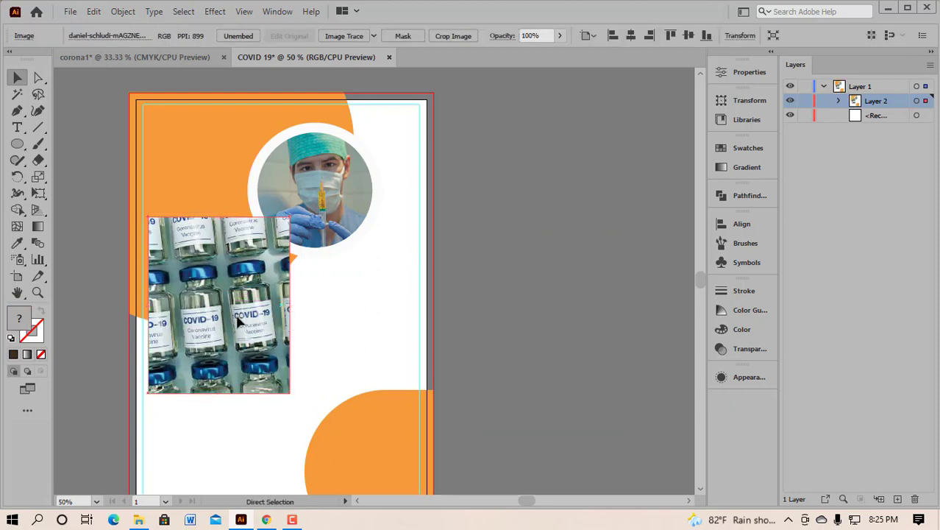
key("ctrl+[")
key("ctrl+[")
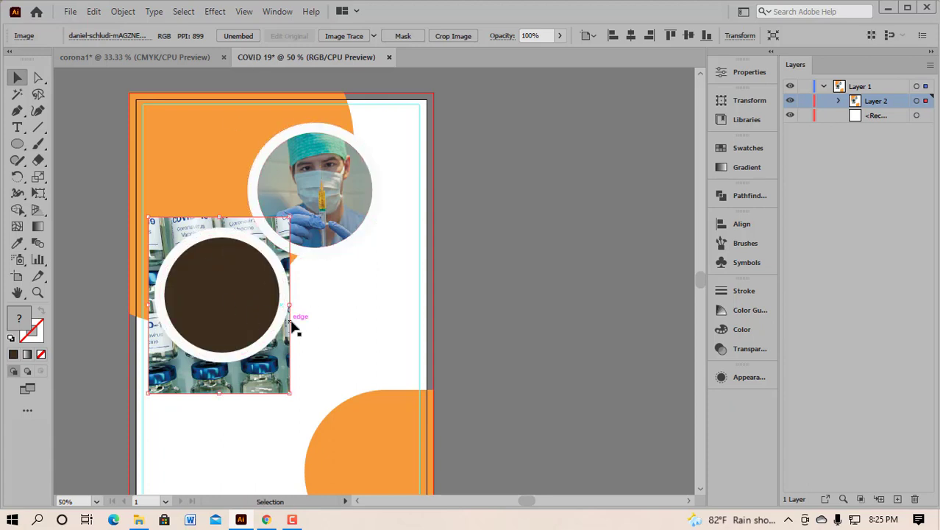
left_click(359, 334)
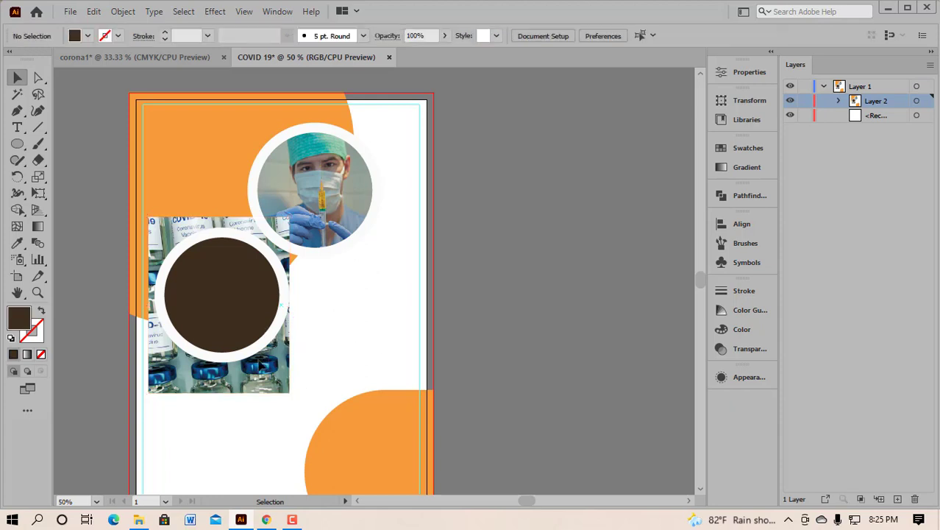
left_click(257, 366)
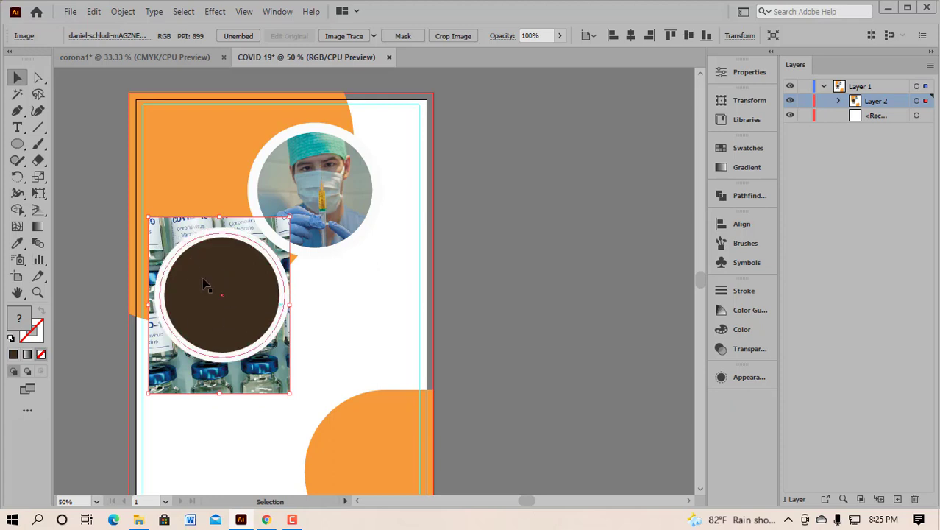
left_click(563, 270)
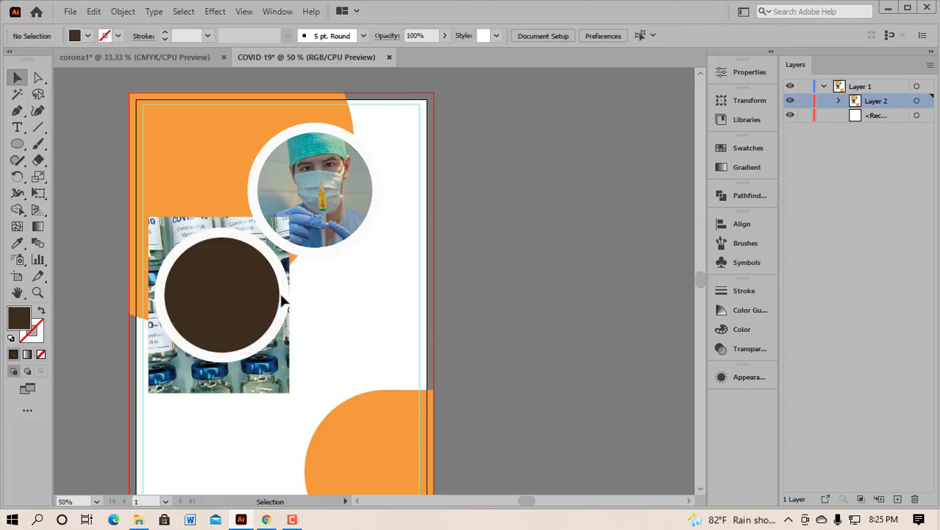
Step: Ungroup the lower circle from its ring, then select the vaccine photo with the brown circle
left_click(279, 290)
right_click(280, 293)
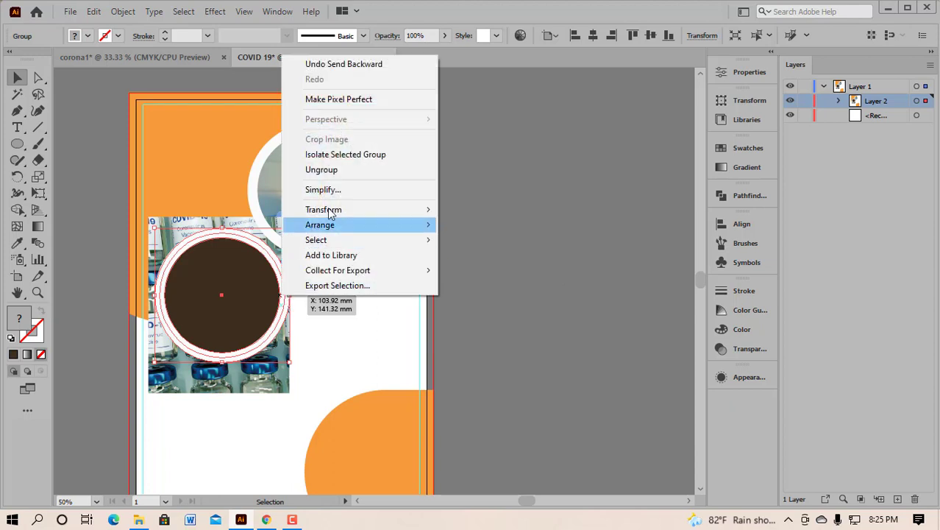
left_click(339, 171)
left_click(539, 227)
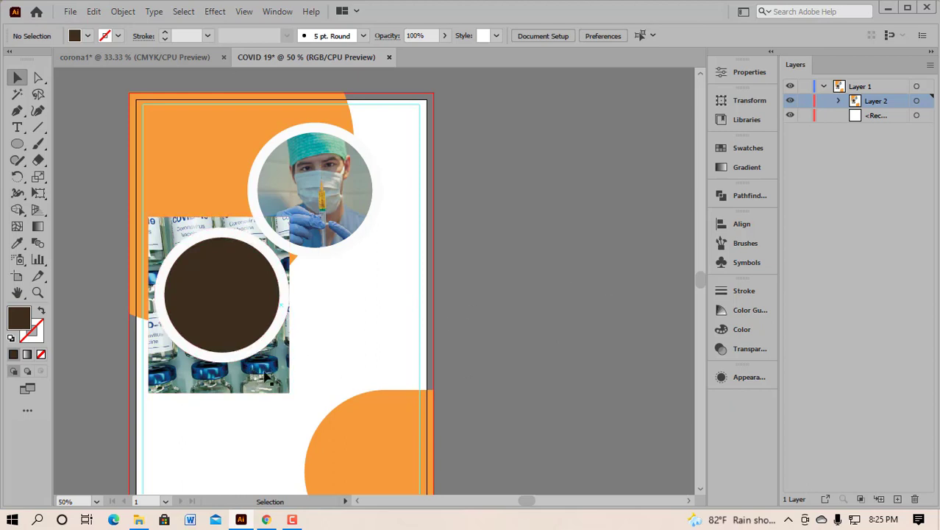
left_click(267, 377)
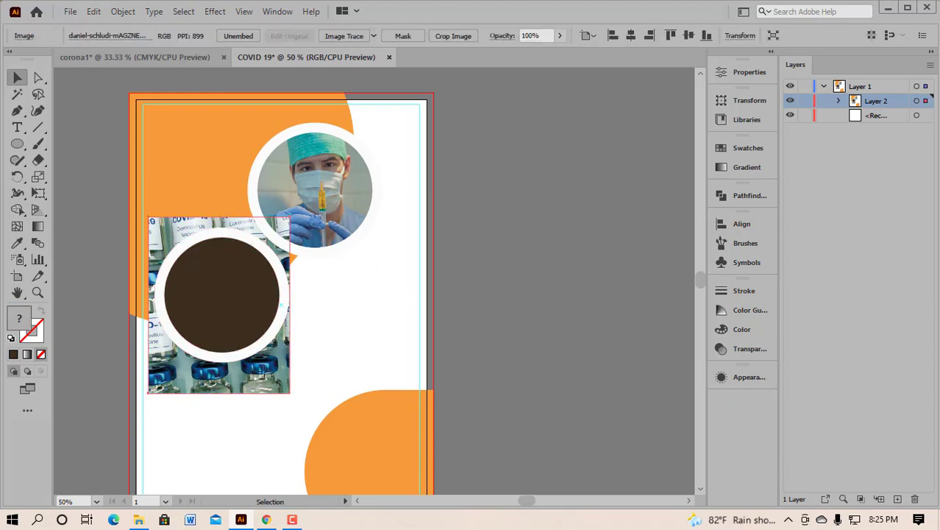
left_click(222, 298, "shift")
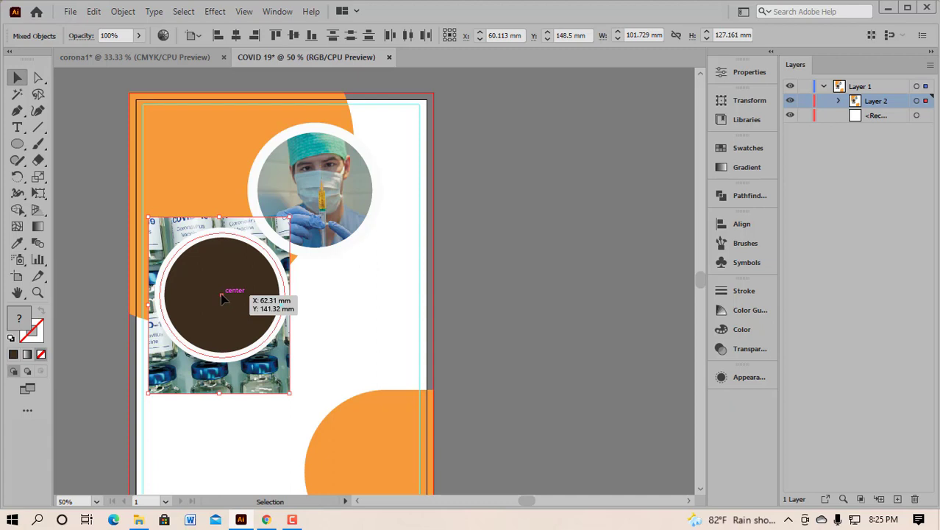
Step: Clip the vaccine photo into the lower circle with Ctrl+7, shrink it to the ring and nudge it up
key("ctrl+7")
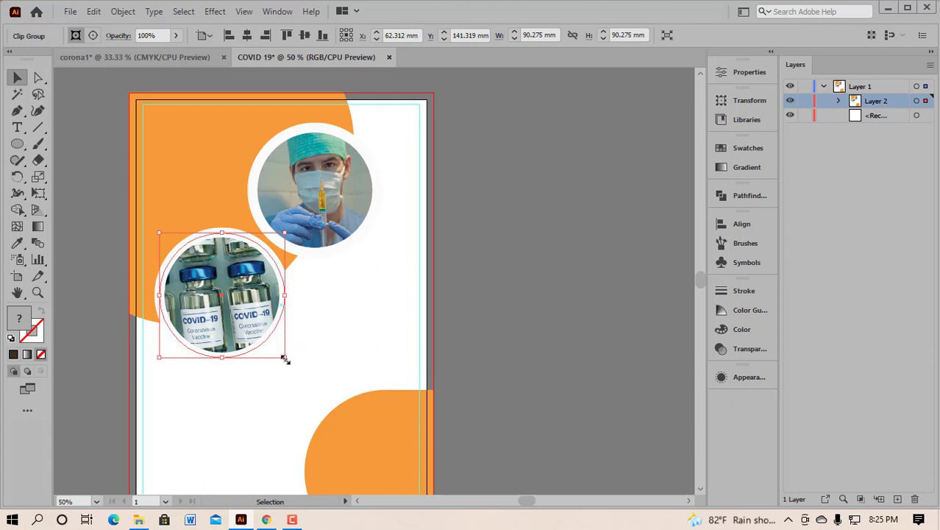
left_click_drag(285, 359, 281, 352)
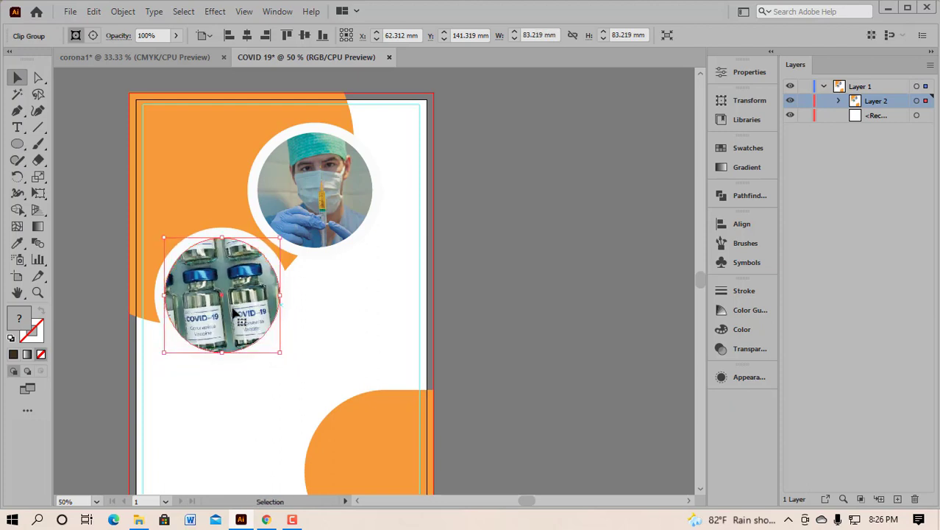
left_click_drag(231, 308, 232, 306)
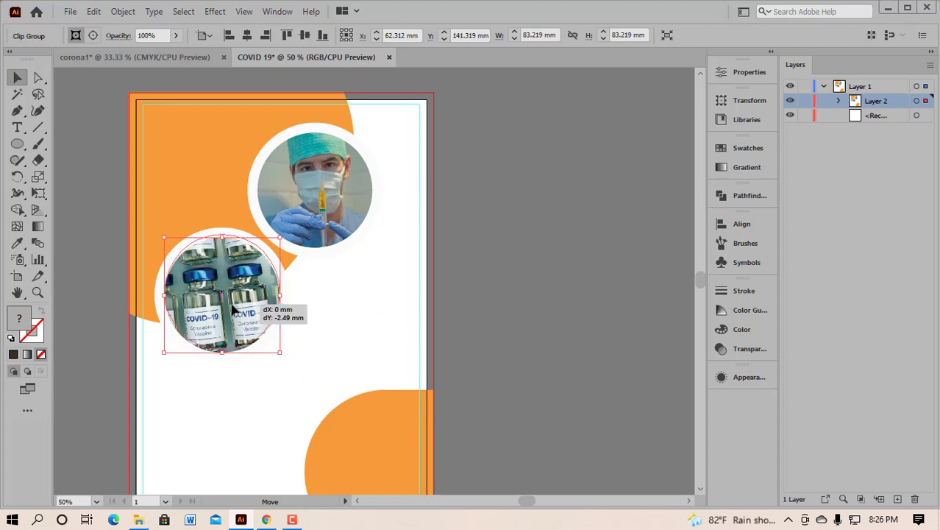
left_click(356, 314)
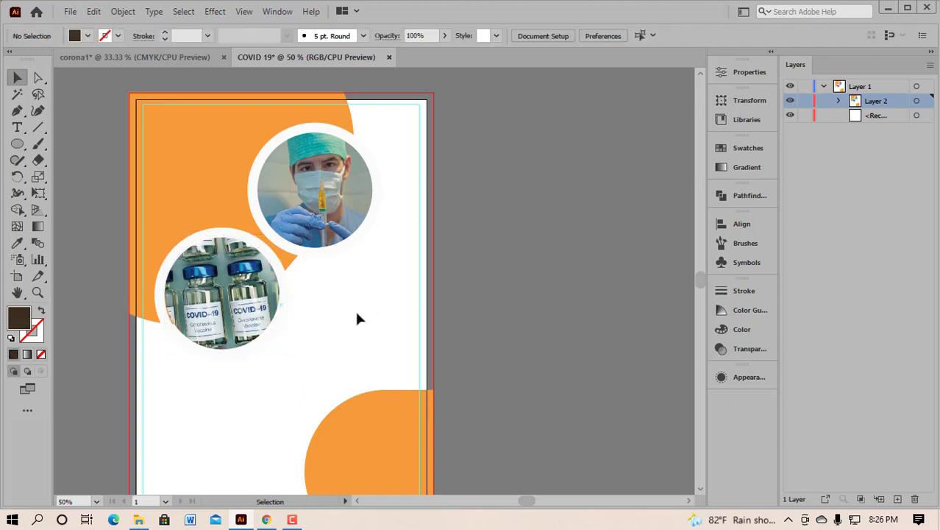
scroll(372, 287, "up", 2)
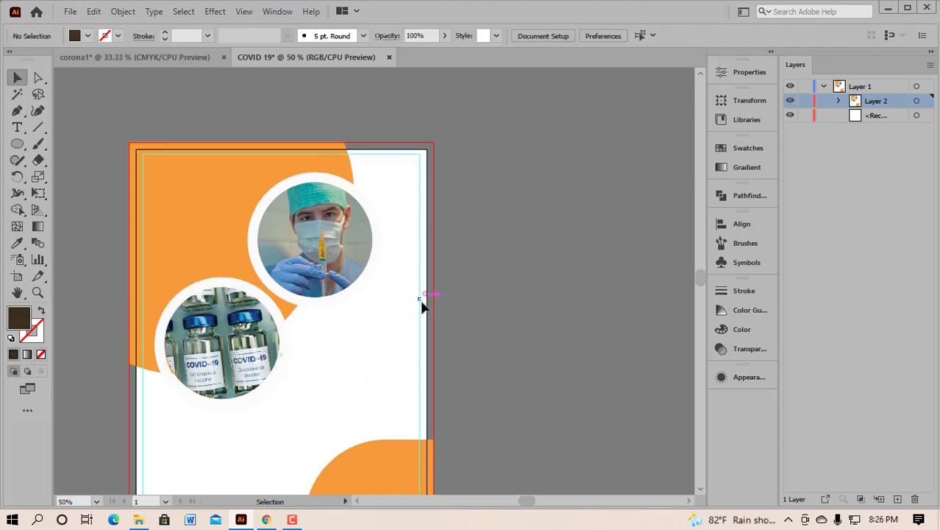
scroll(409, 309, "down", 1)
scroll(382, 314, "down", 5)
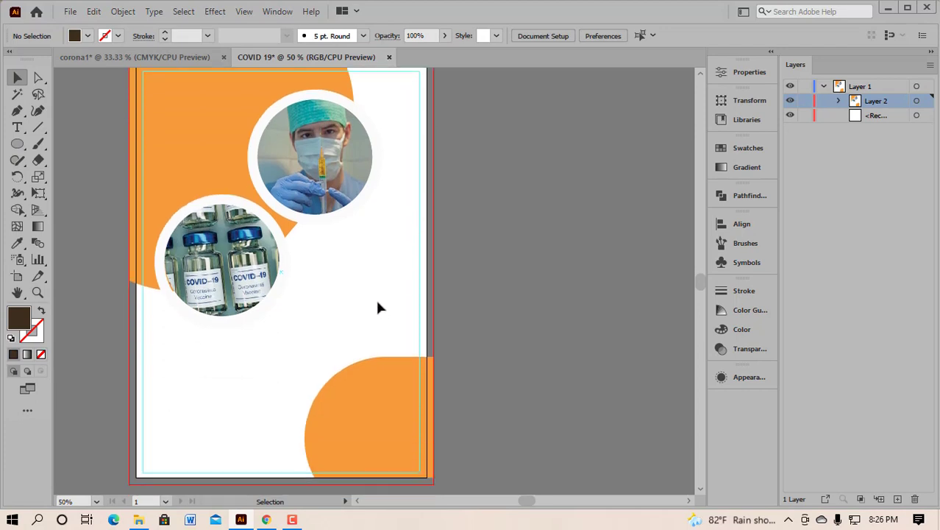
scroll(375, 300, "up", 3)
scroll(375, 306, "up", 1)
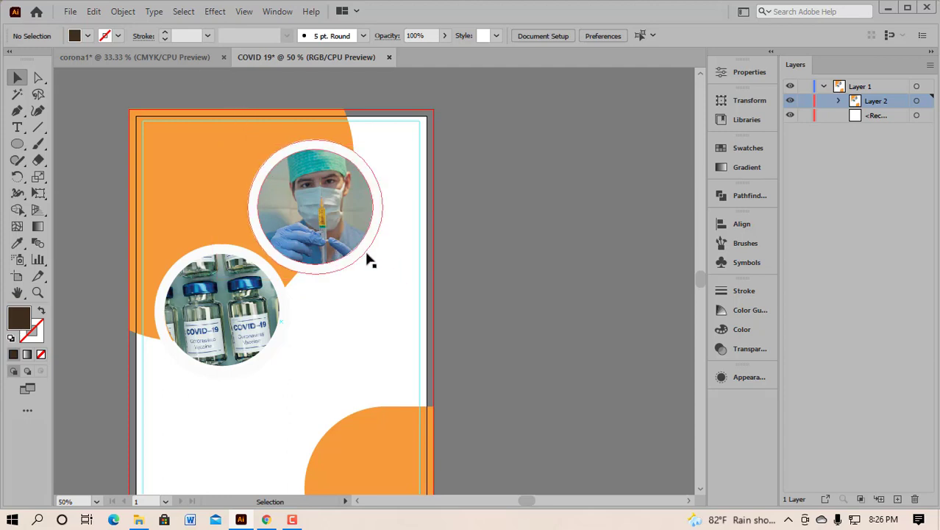
Step: Back in the COVID 19 poster, group the doctor photo circle with its white ring
left_click(169, 52)
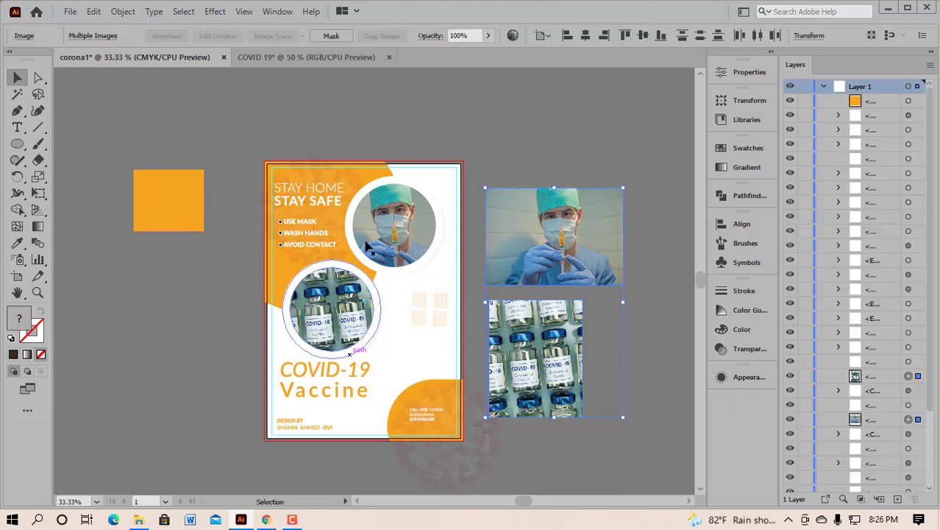
left_click(312, 56)
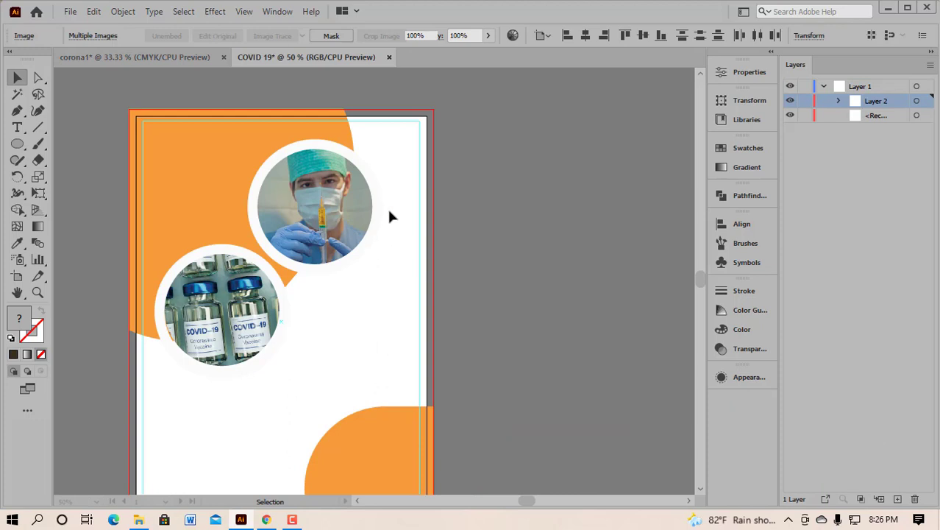
left_click_drag(399, 178, 357, 234)
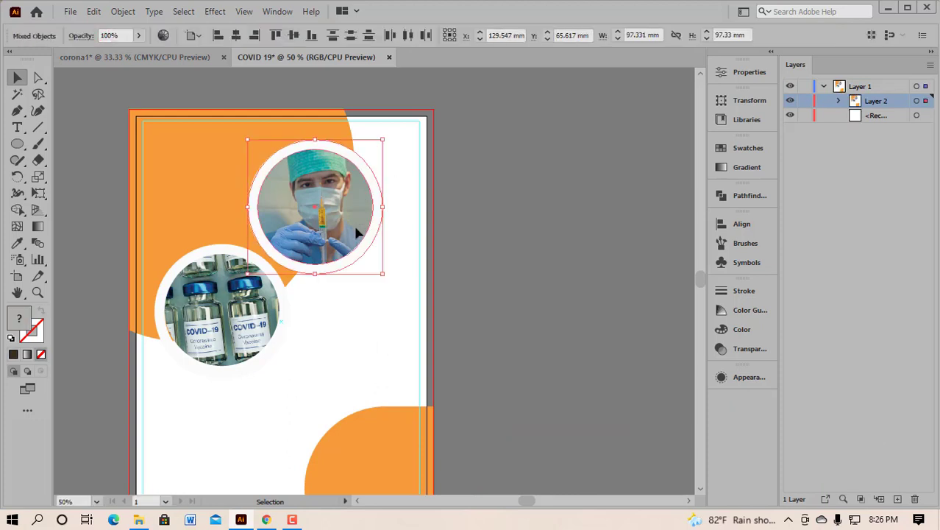
key("ctrl+g")
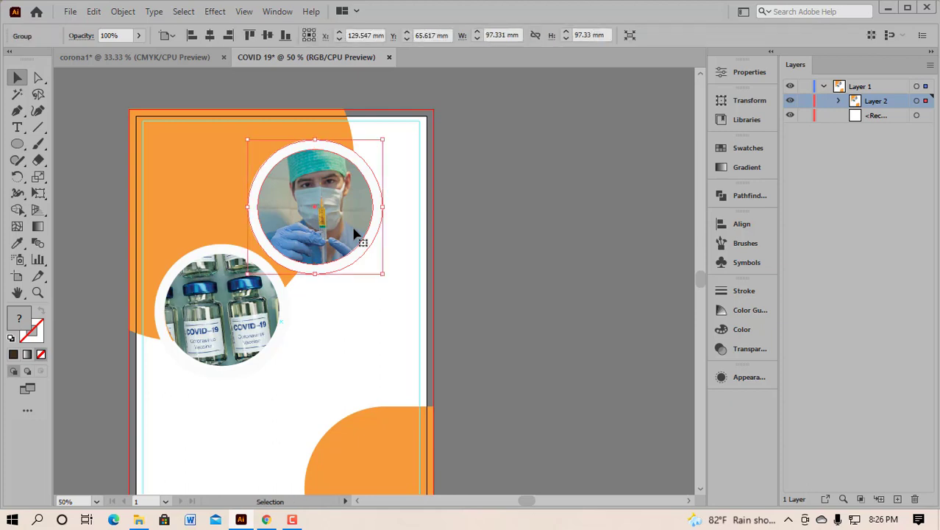
Step: Group the vaccine photo circle with its white ring
left_click_drag(284, 402, 224, 335)
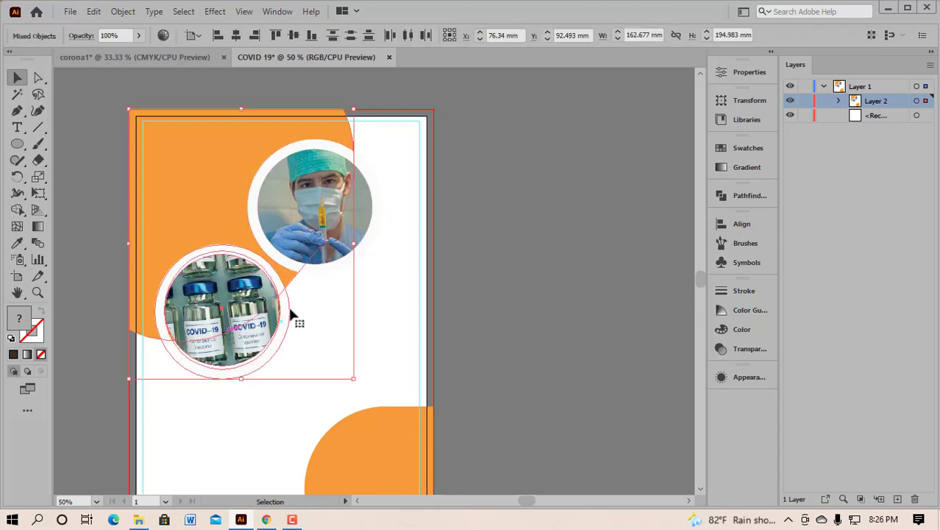
left_click(368, 333)
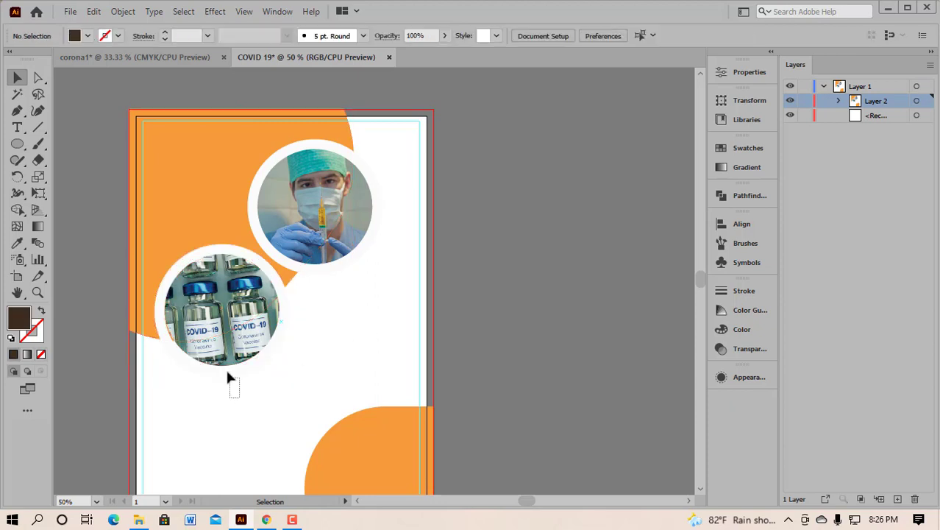
left_click_drag(228, 376, 219, 357)
key("a")
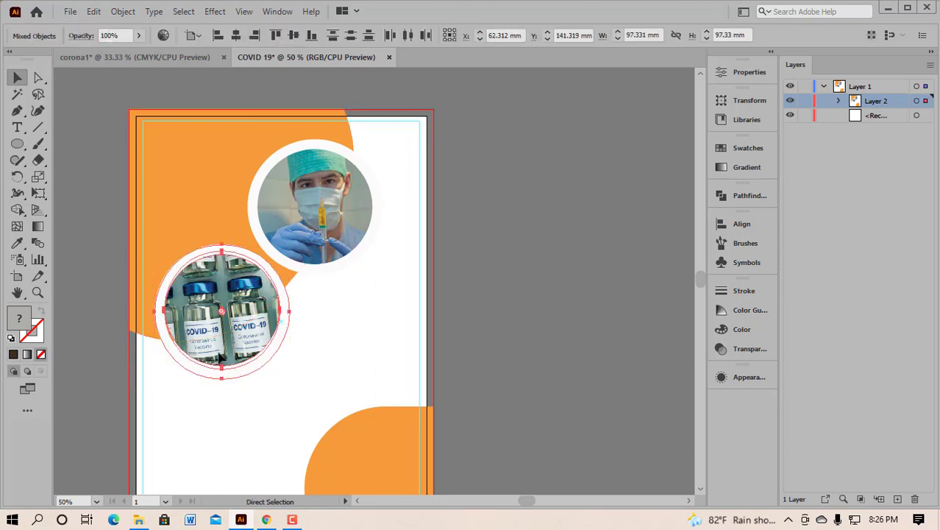
key("v")
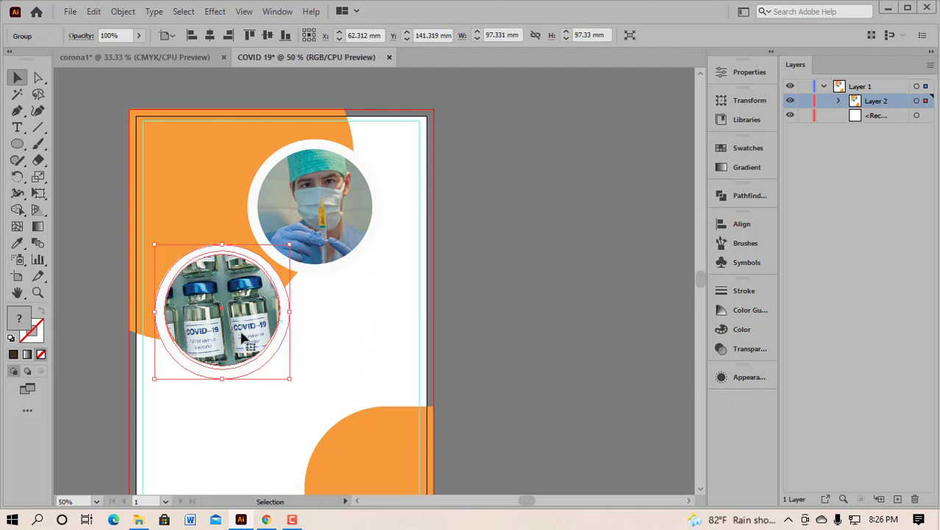
left_click(401, 132)
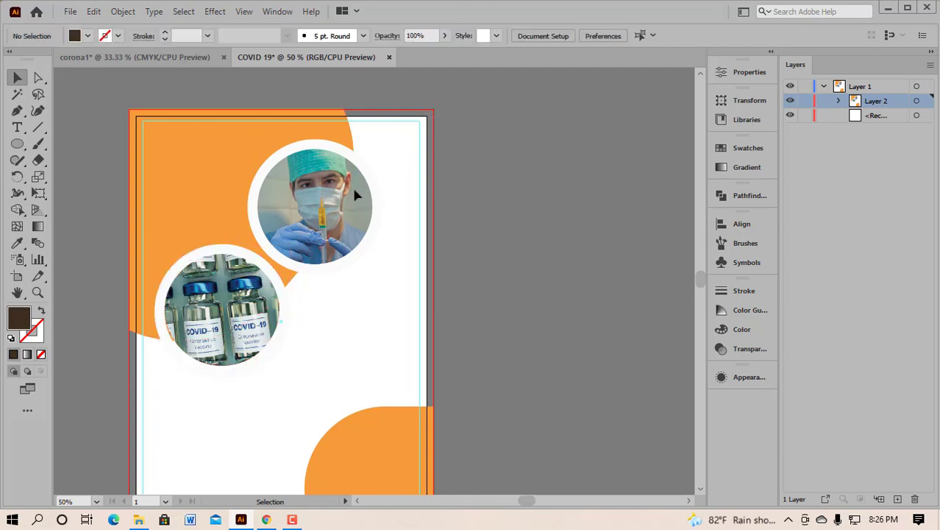
left_click(353, 197)
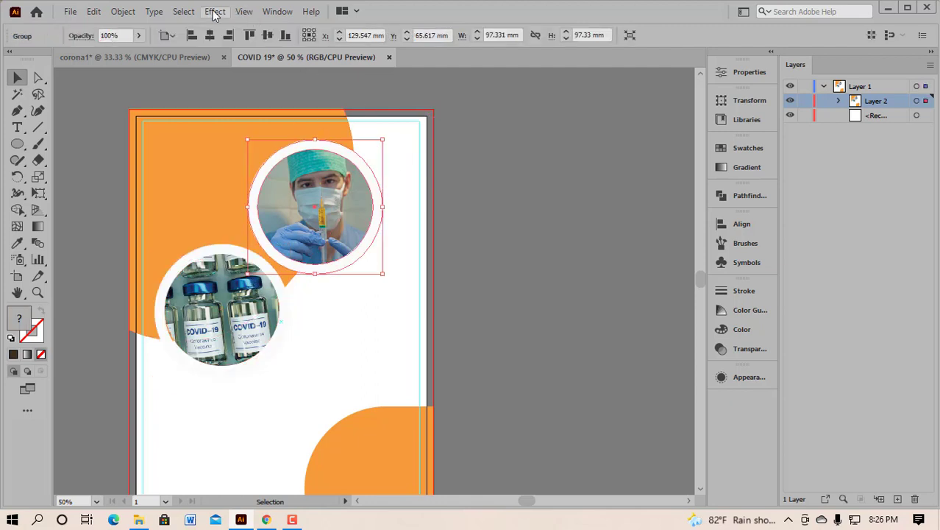
Step: Add a Multiply drop shadow (10%, X 5 mm, Y 3 mm, blur 6 mm) to the doctor photo circle
left_click(214, 12)
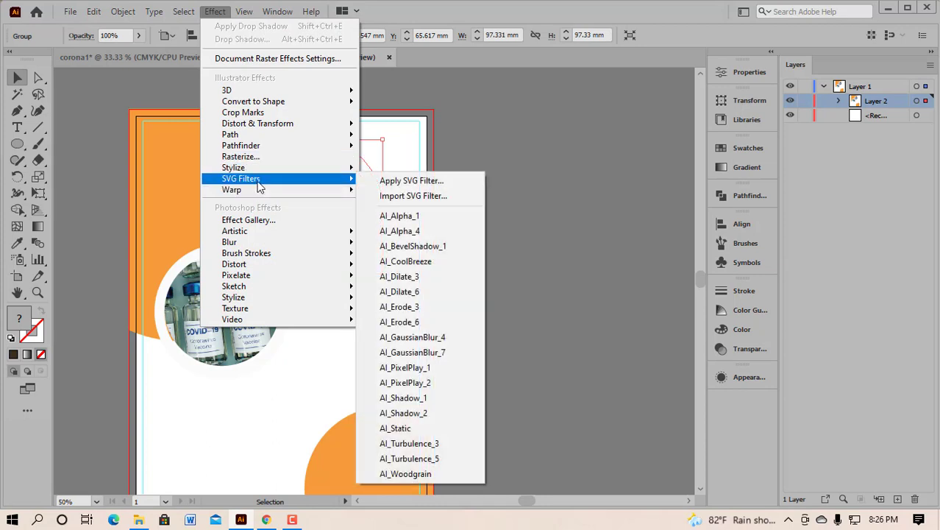
mouse_move(259, 167)
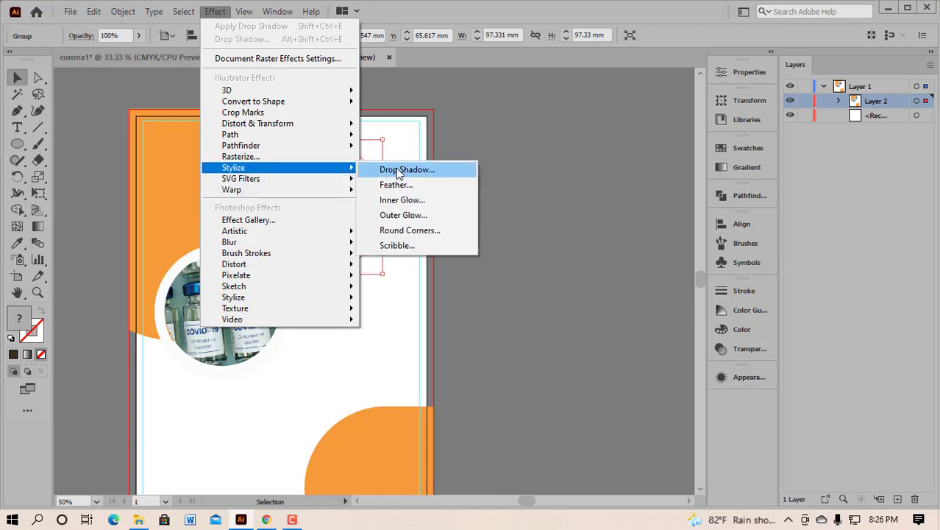
left_click(397, 169)
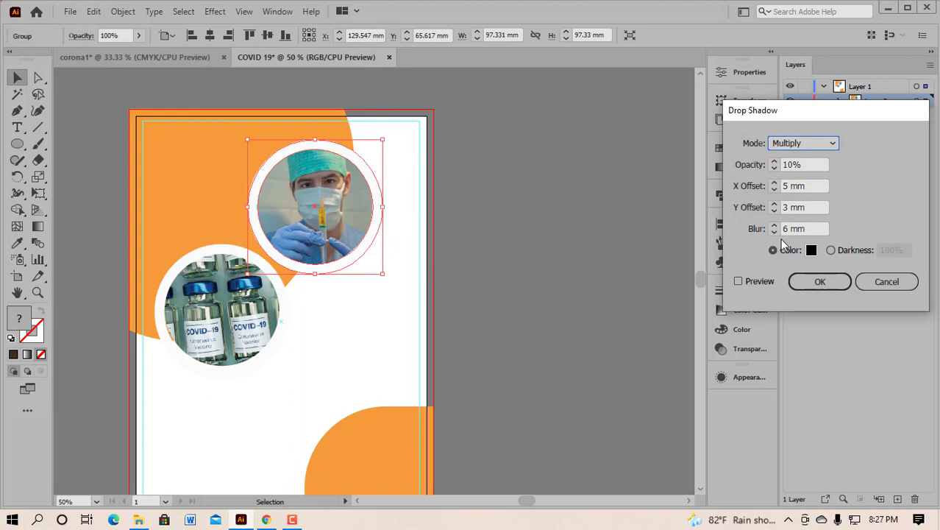
left_click(809, 281)
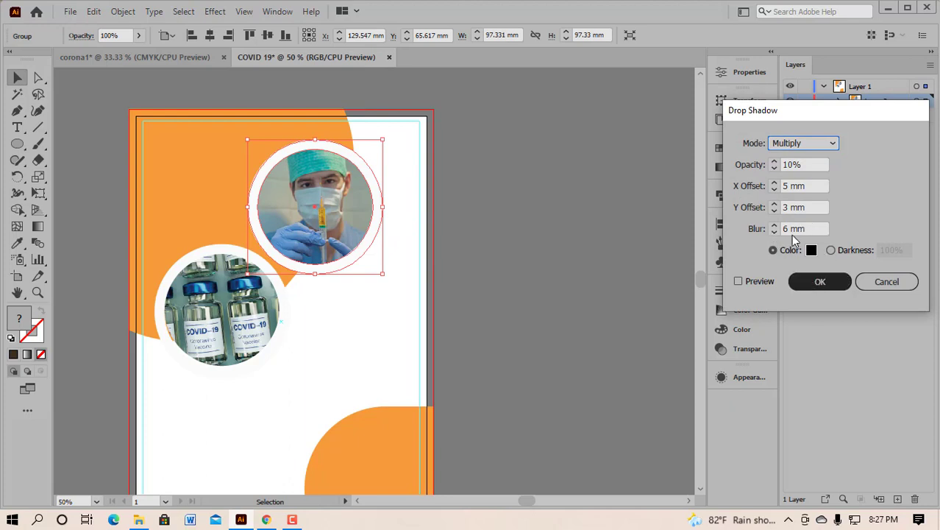
left_click(740, 282)
left_click(738, 281)
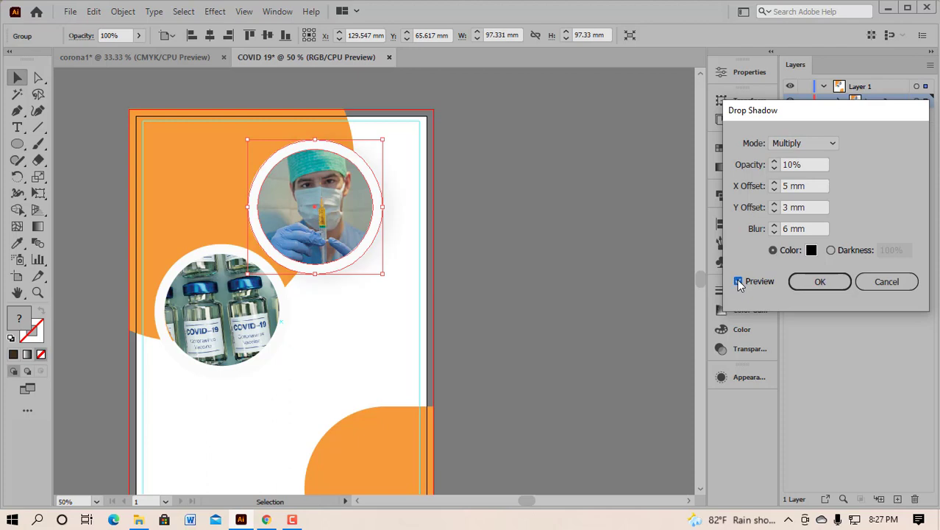
left_click(814, 282)
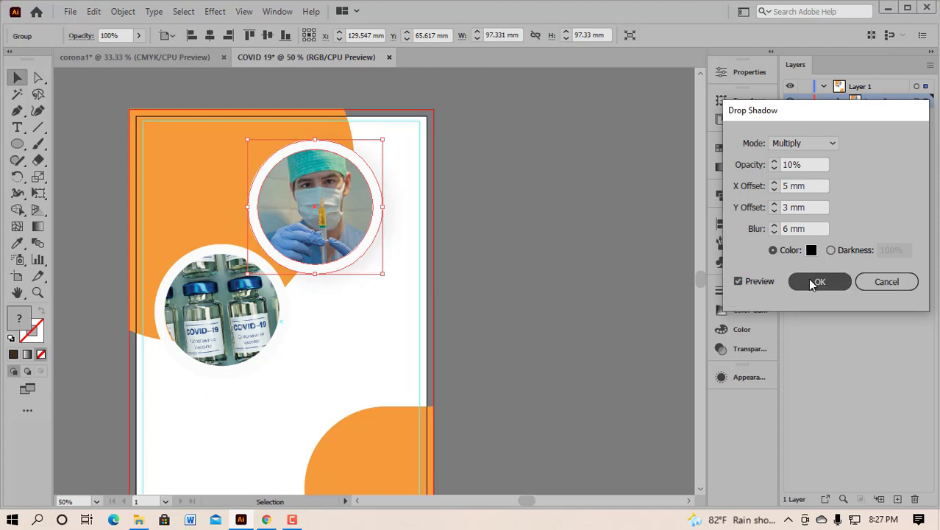
left_click(351, 354)
Step: Apply the same 10% drop shadow to the vaccine photo circle
left_click(232, 324)
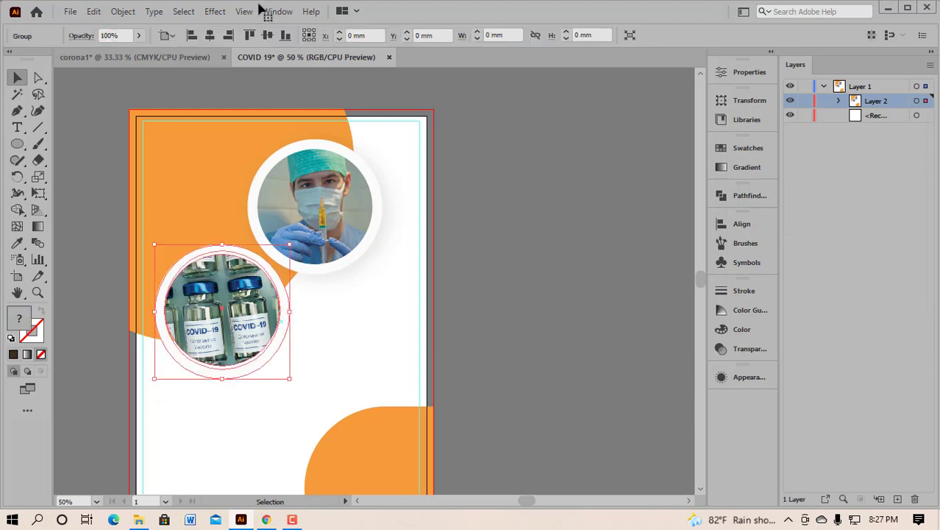
left_click(215, 12)
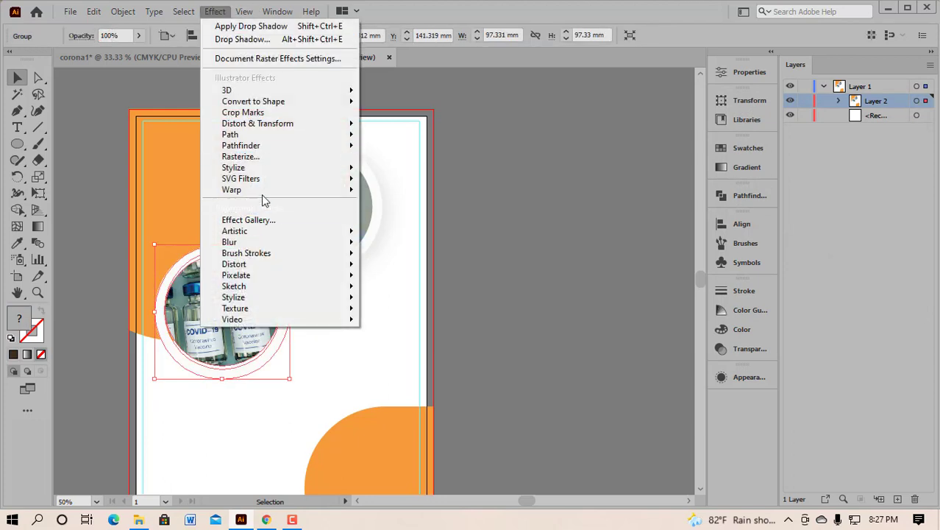
mouse_move(267, 168)
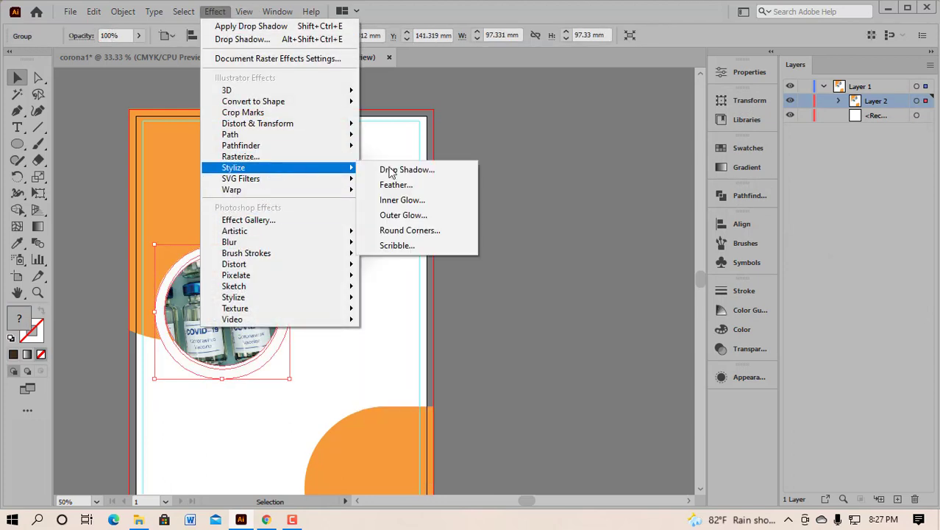
left_click(409, 171)
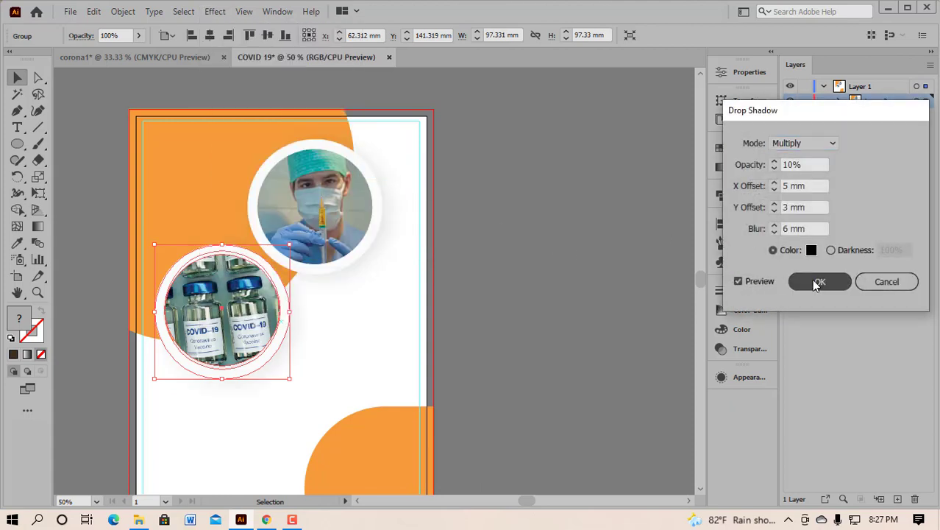
left_click(818, 283)
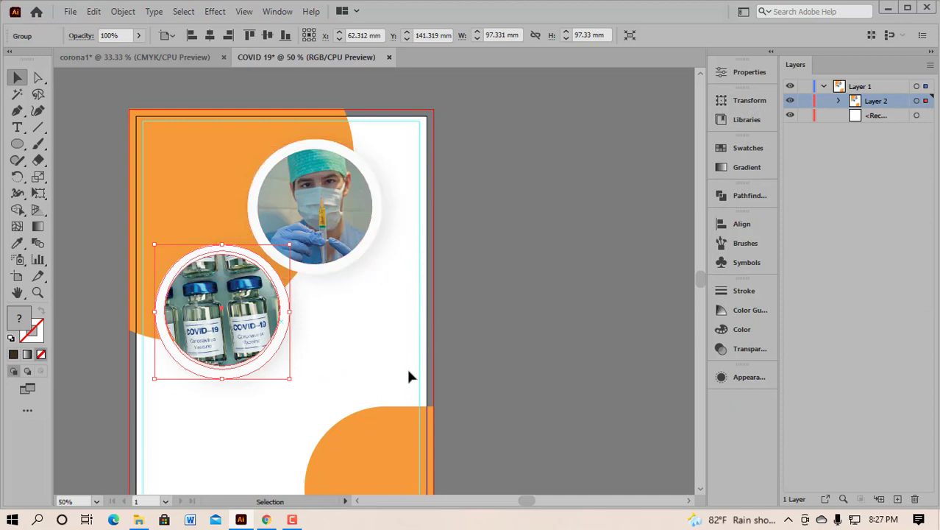
left_click(350, 375)
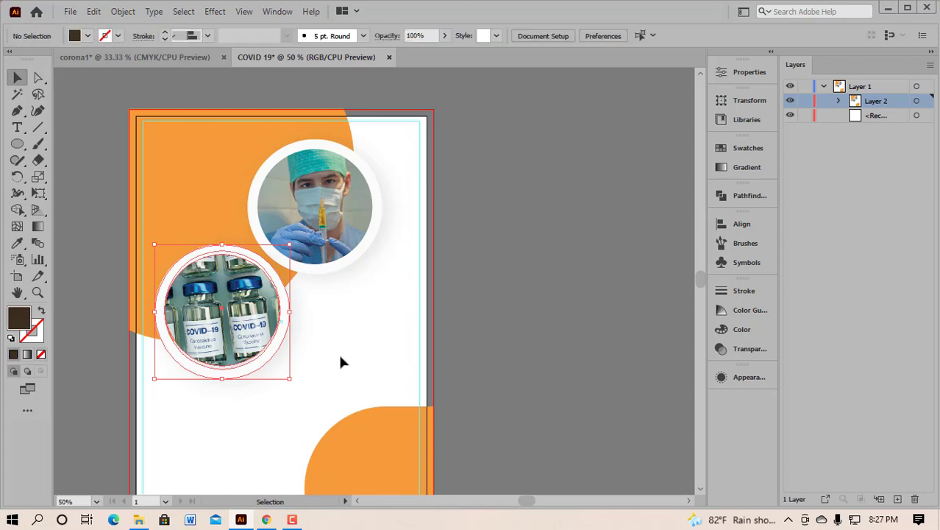
Step: Zoom out, check corona1's STAY HOME heading, then return to COVID 19 with the Type tool
scroll(340, 356, "down", 1)
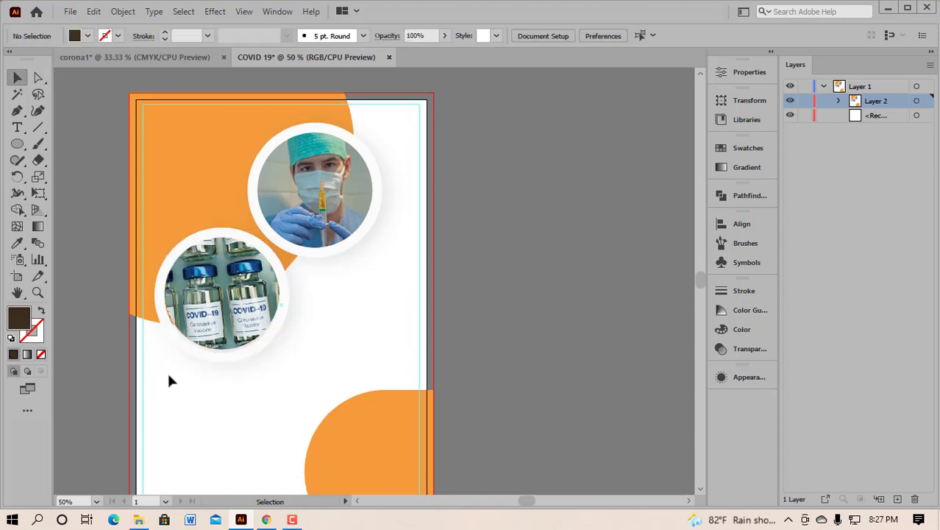
scroll(373, 322, "down", 1)
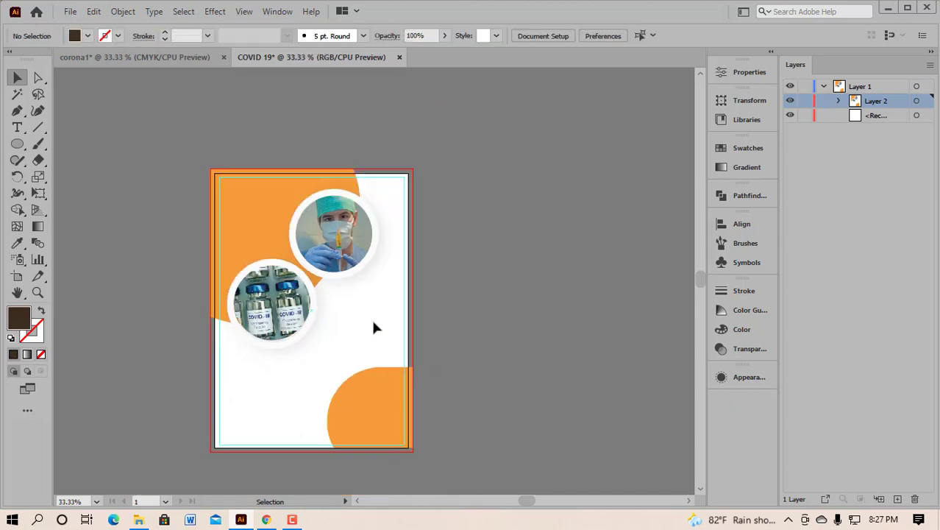
scroll(255, 372, "left", 2)
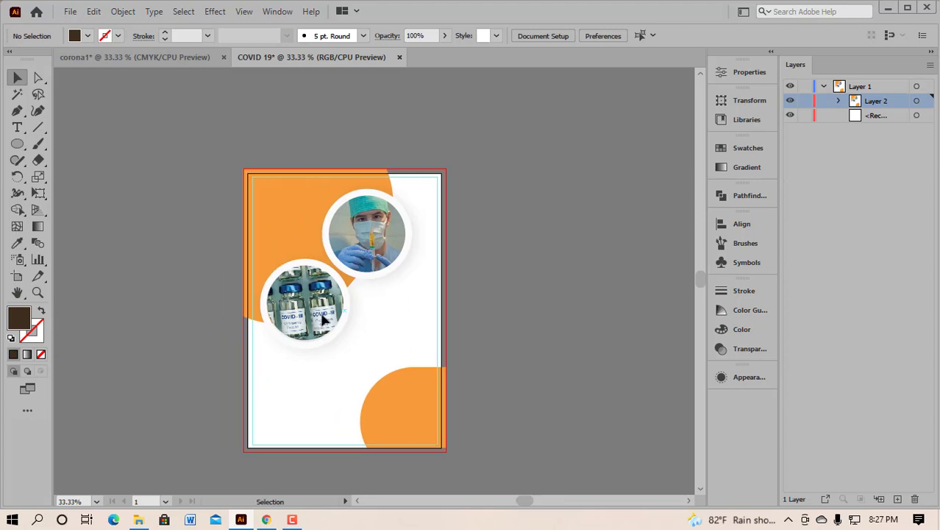
left_click(148, 57)
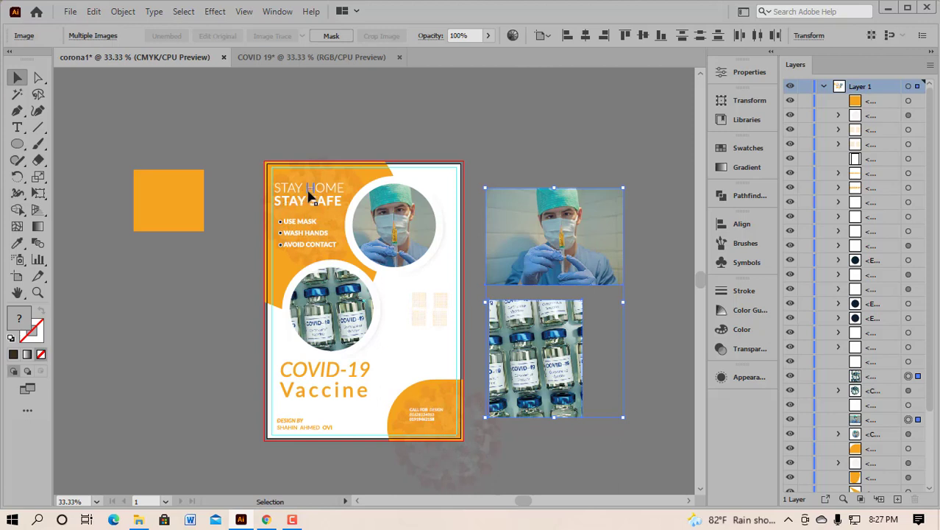
left_click(309, 191)
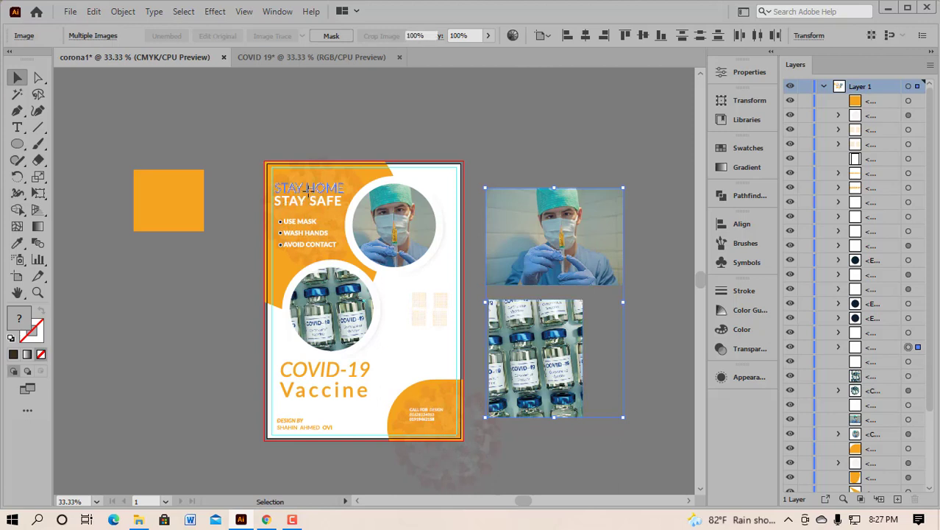
left_click(332, 59)
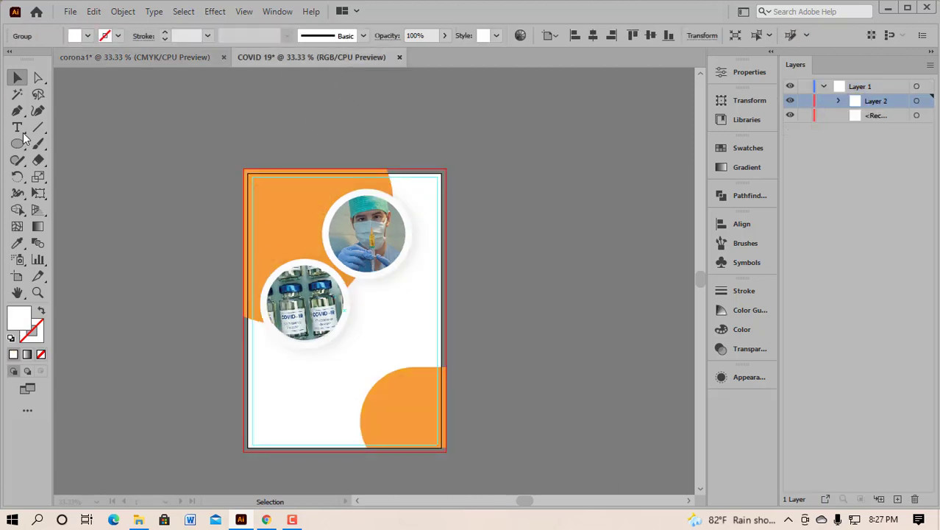
left_click_drag(22, 129, 72, 128)
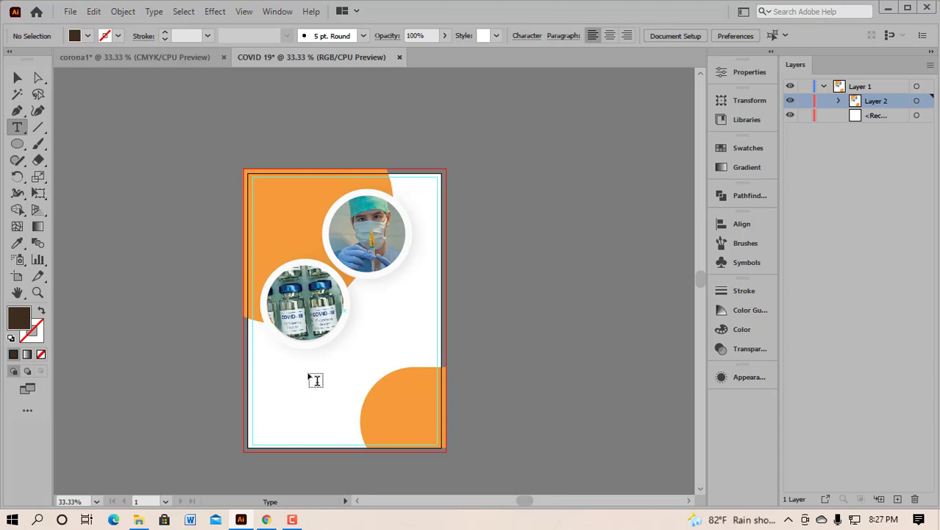
Step: Place Lorem ipsum point text below the vaccine photo circle and set it in Lato Light
left_click(278, 389)
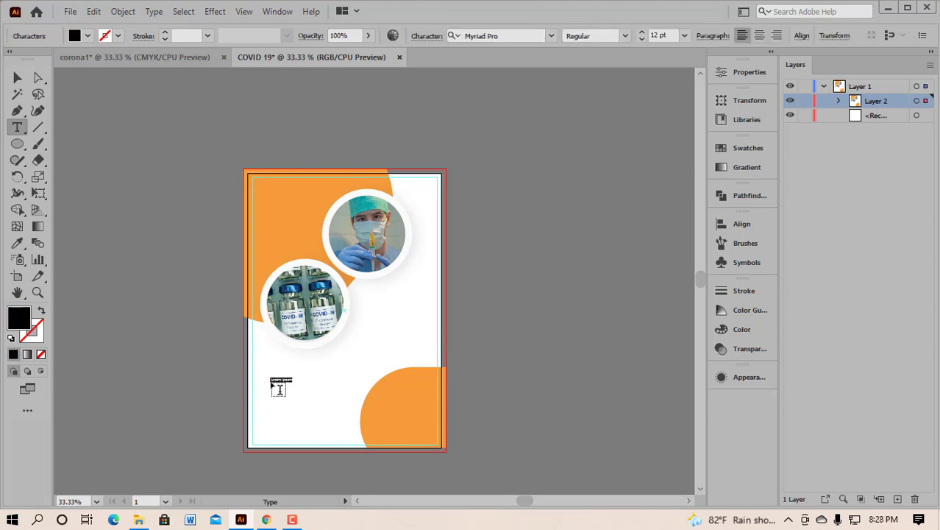
left_click(507, 35)
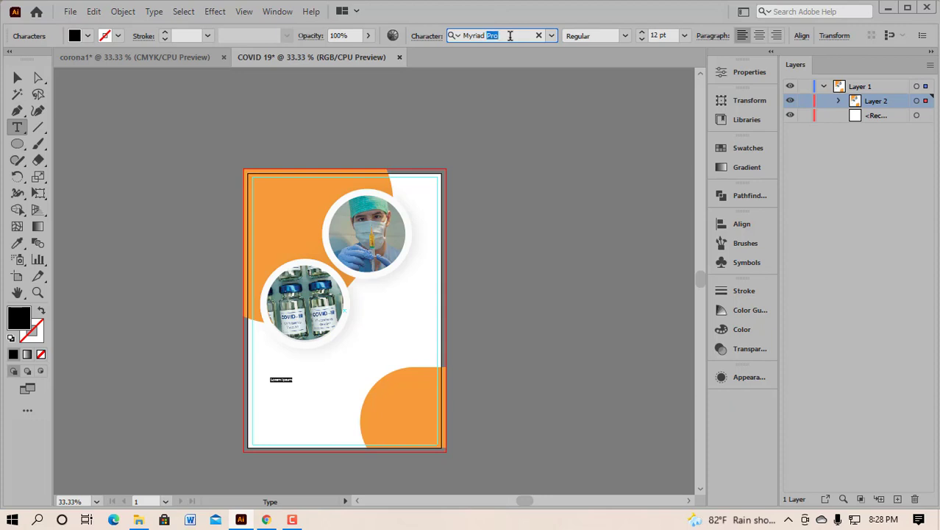
triple_click(510, 35)
type("LA")
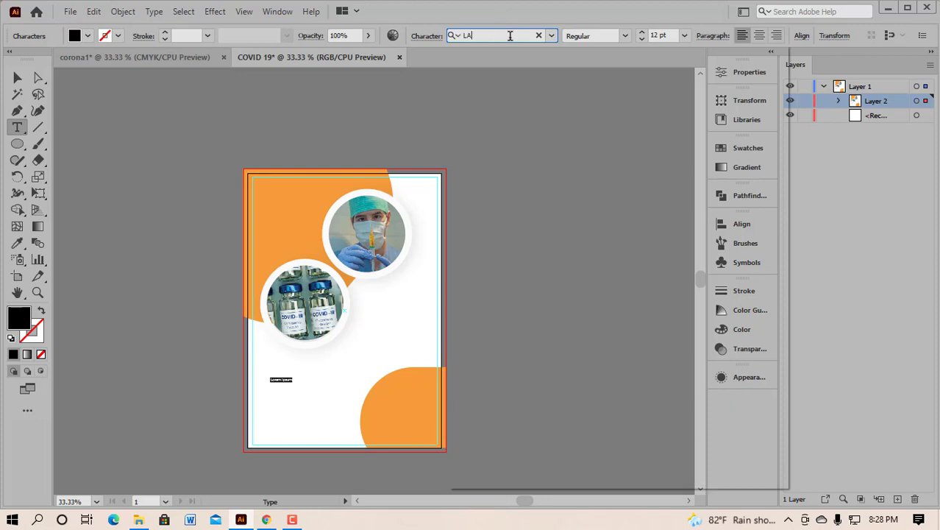
type("TO")
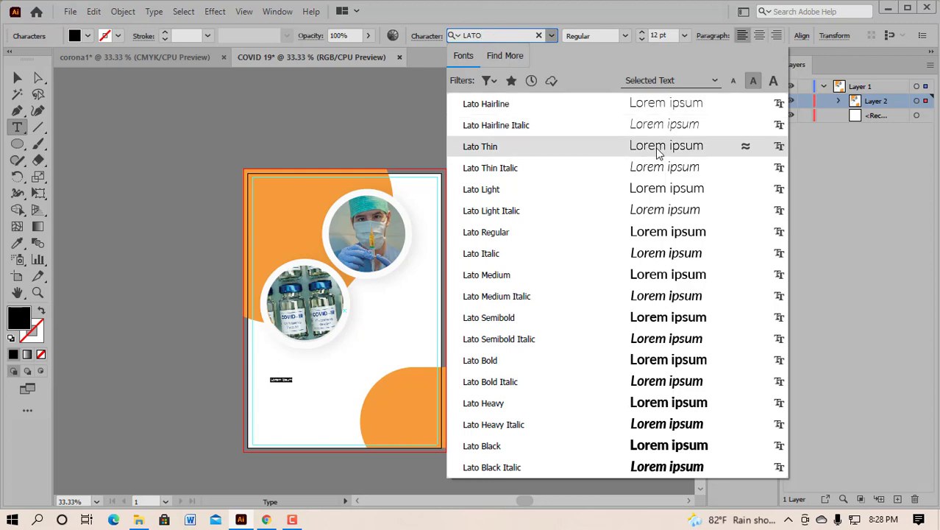
left_click(643, 193)
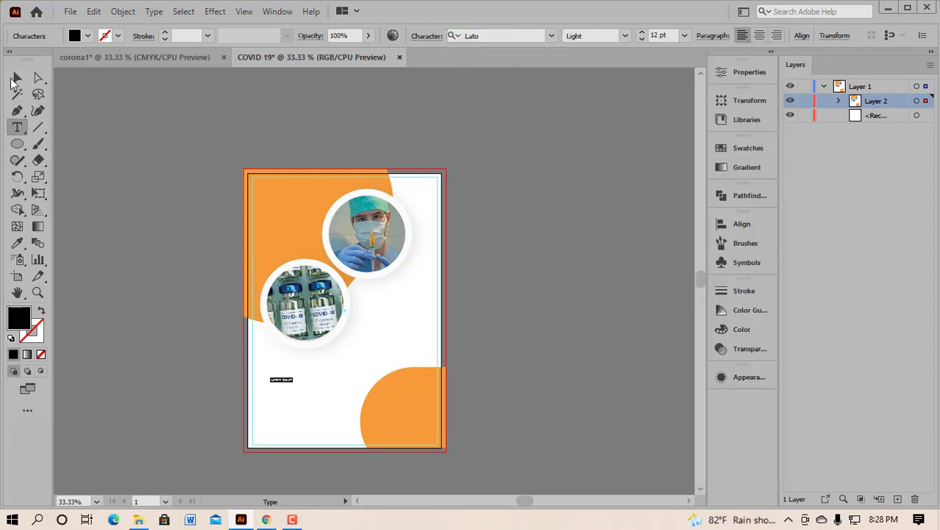
left_click(17, 78)
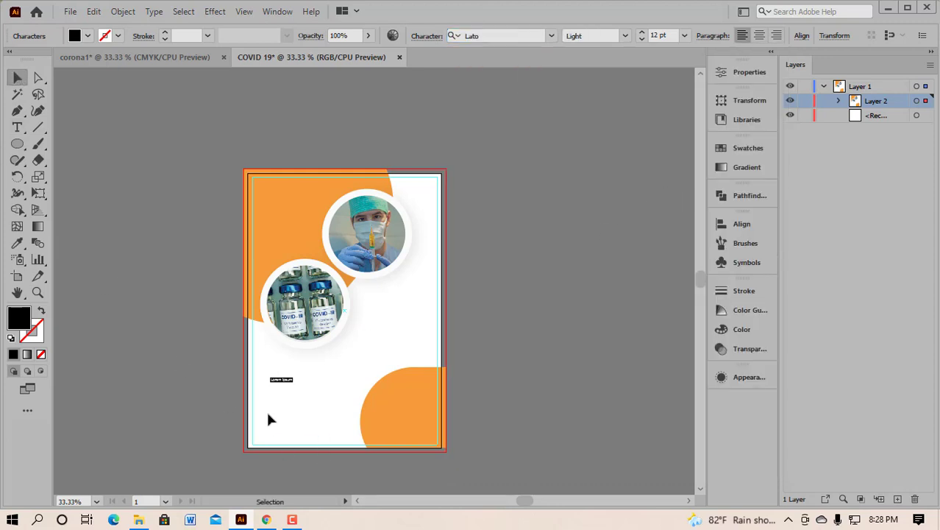
left_click(292, 383)
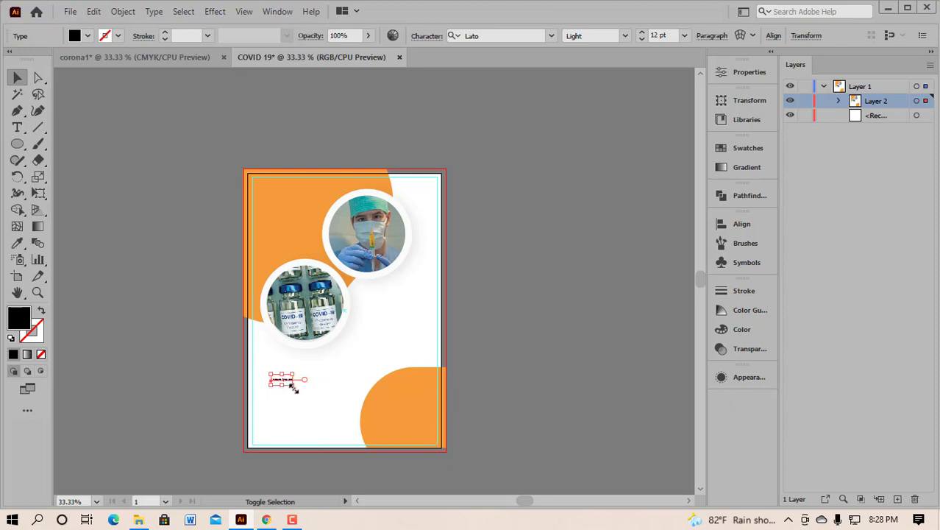
Step: Scale the Lorem ipsum text up to about 60 pt and compare with the corona1 poster
left_click_drag(293, 385, 441, 332)
left_click(118, 58)
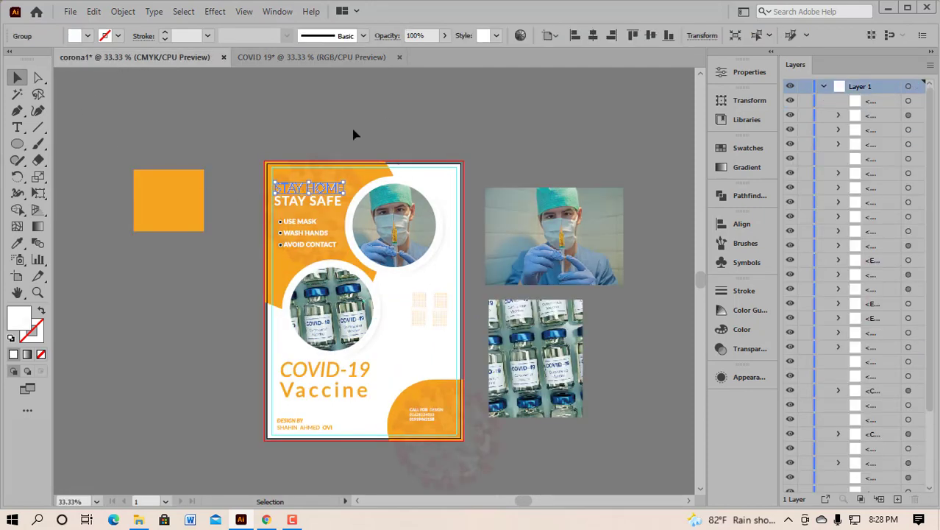
left_click(313, 57)
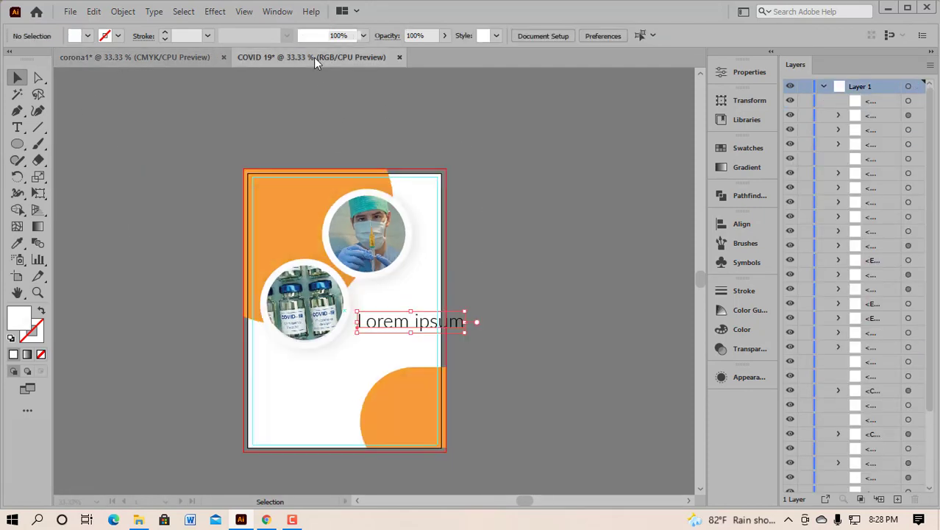
Step: Select the whole Lorem ipsum line with the Type tool
right_click(18, 129)
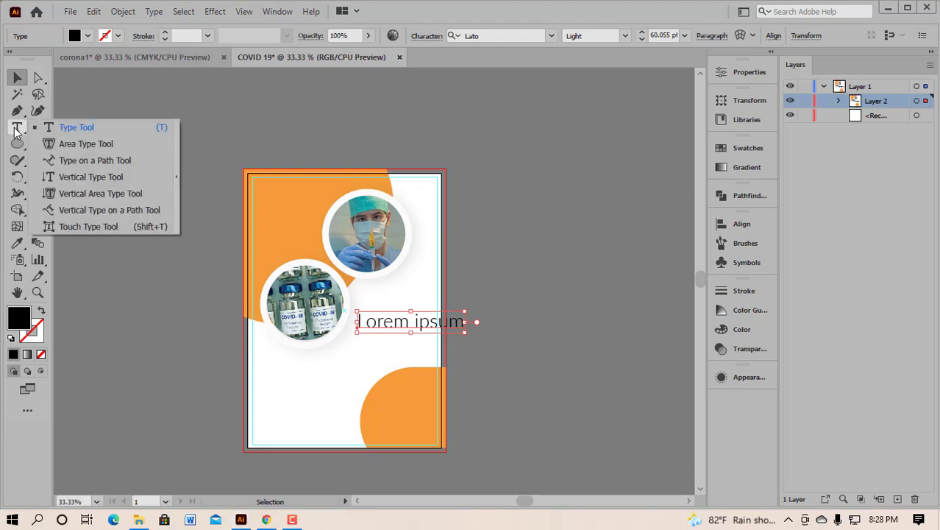
left_click(67, 129)
triple_click(415, 323)
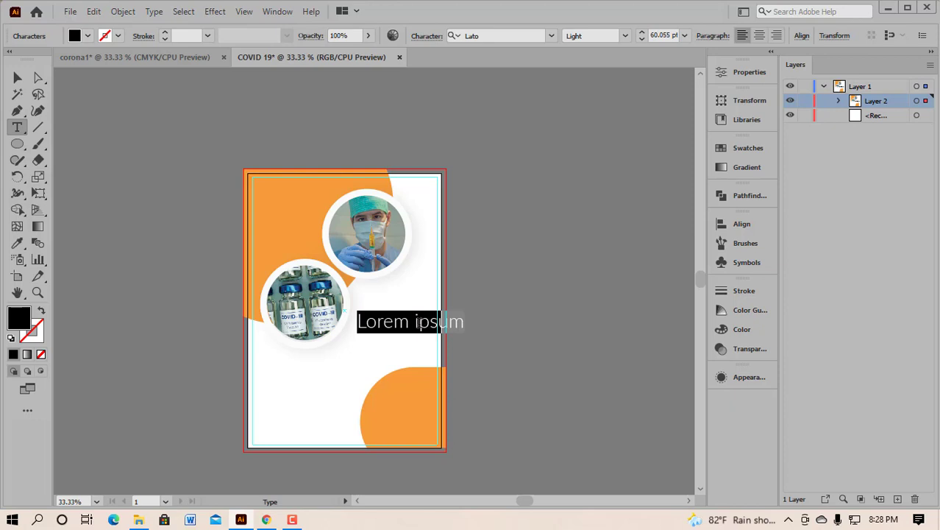
Step: Replace the Lorem ipsum placeholder with the capitalised text 'STAY HOME'
triple_click(420, 322)
type("stay")
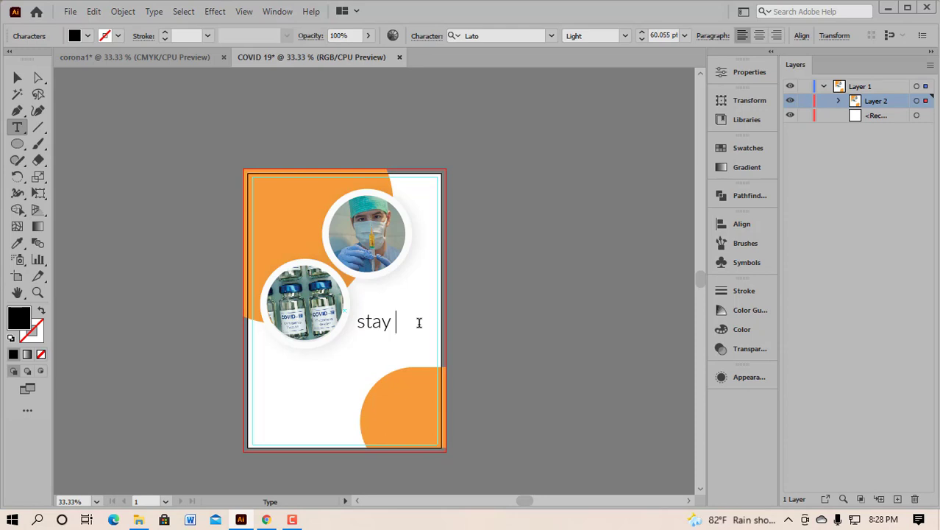
key("BackSpace")
key("BackSpace")
key("BackSpace")
key("BackSpace")
type("T")
type("STA")
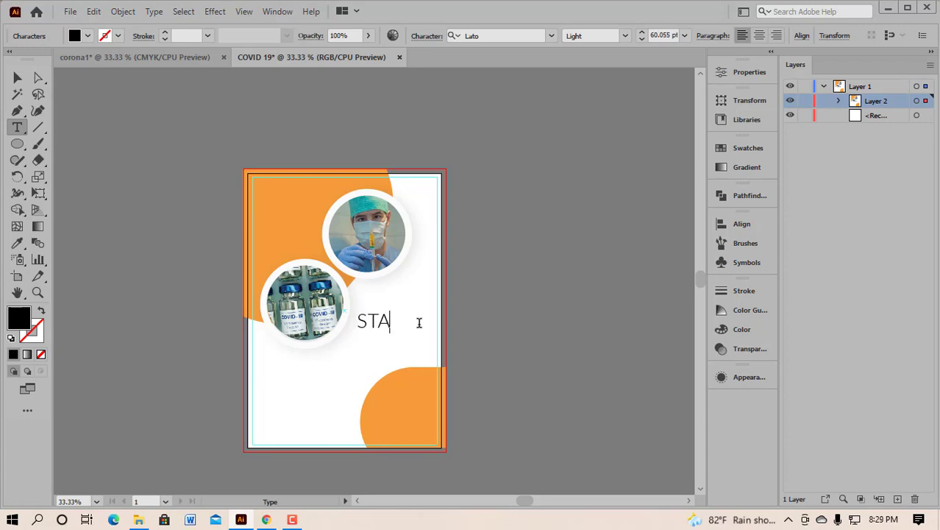
type("Y HOME")
left_click(18, 78)
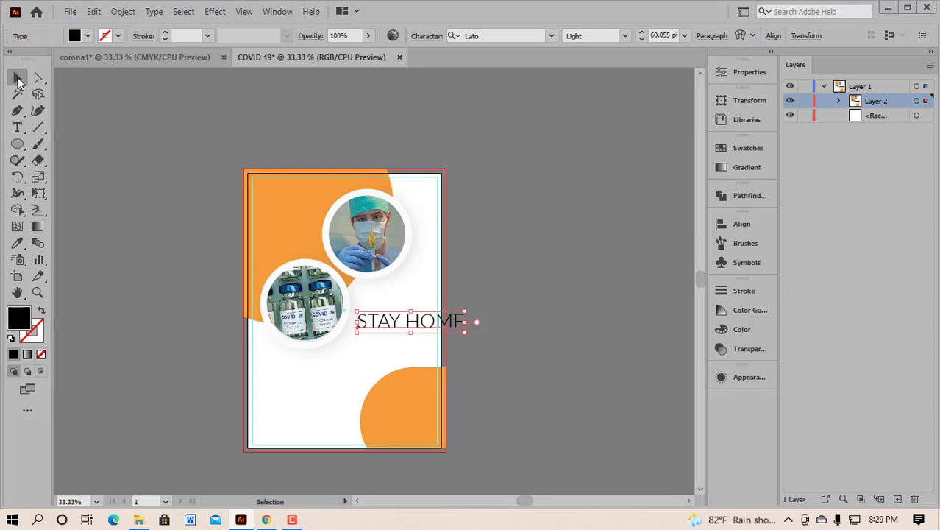
Step: Duplicate the STAY HOME line and edit the copy to read 'STAY SAFE'
mouse_move(425, 328)
left_mouse_down()
mouse_move(436, 284)
mouse_move(428, 330)
left_mouse_up()
right_click(17, 128)
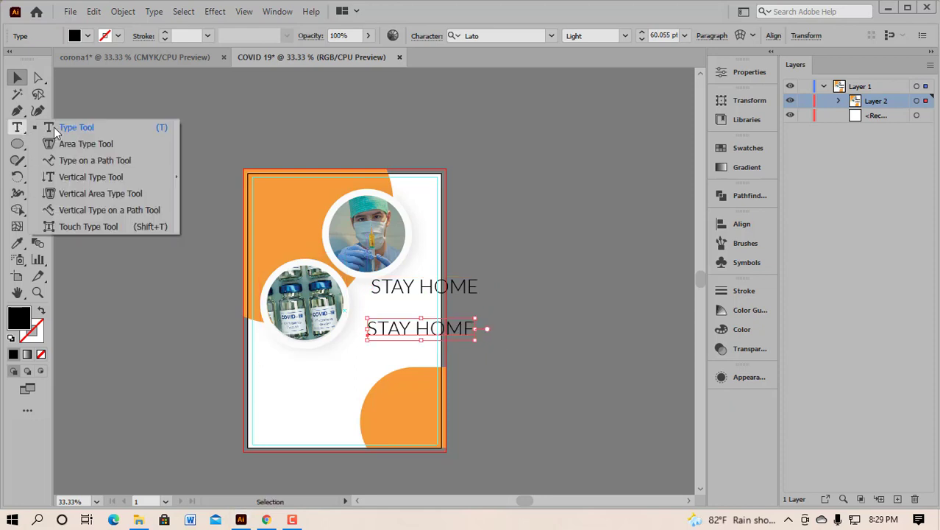
left_click(59, 129)
key("t")
left_click_drag(415, 328, 489, 326)
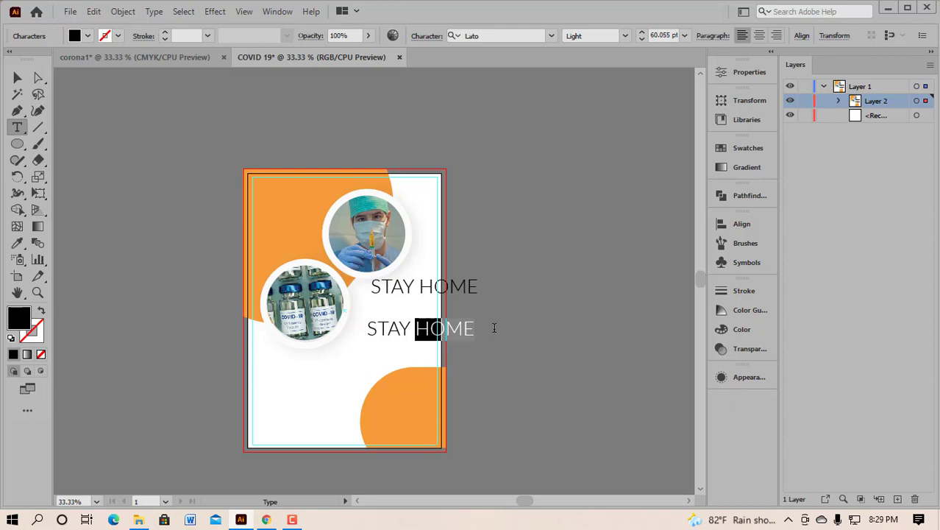
type("SAF")
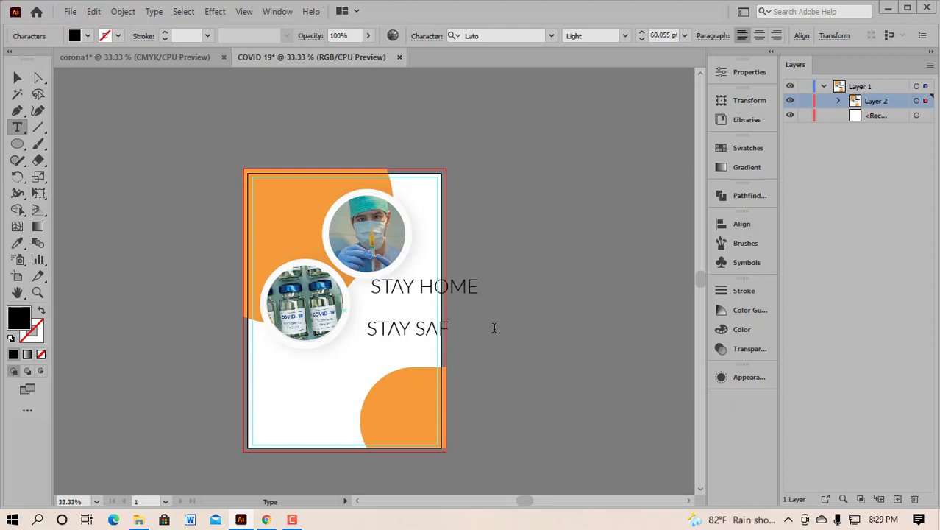
Step: Set the STAY SAFE line to Lato Bold
left_click(17, 77)
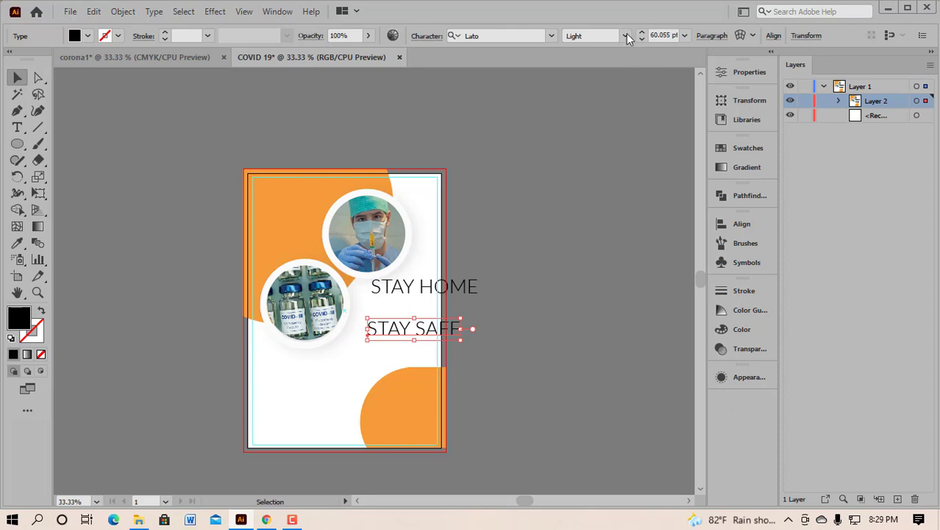
left_click(625, 34)
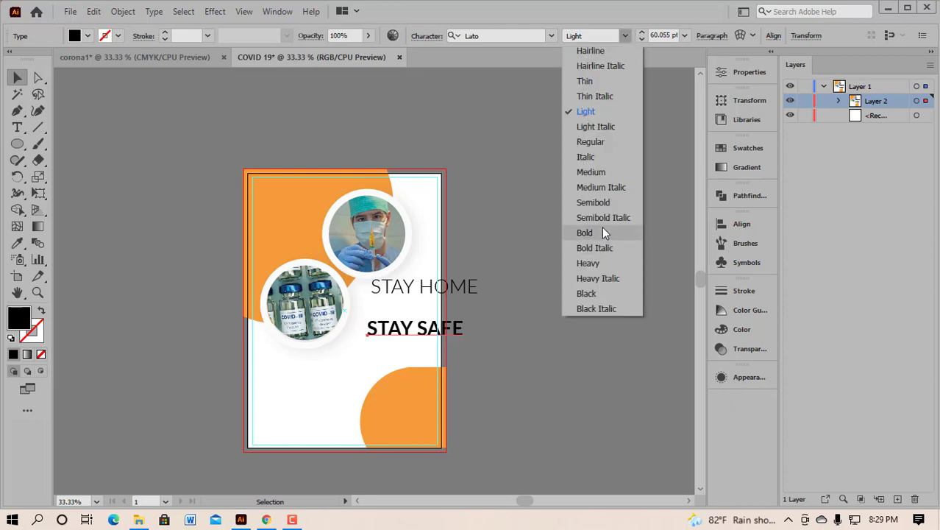
left_click(603, 232)
left_click(597, 222)
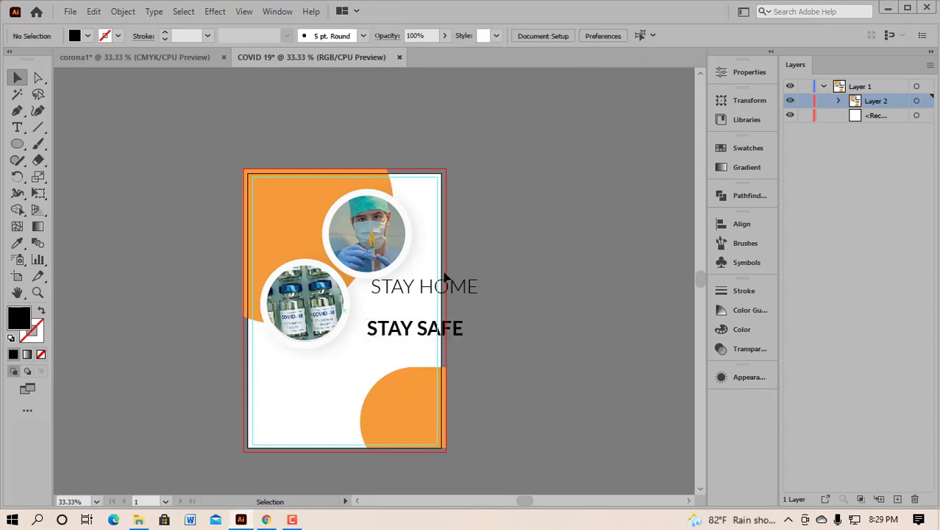
Step: Move both headings toward the poster's top-left
left_click(434, 332)
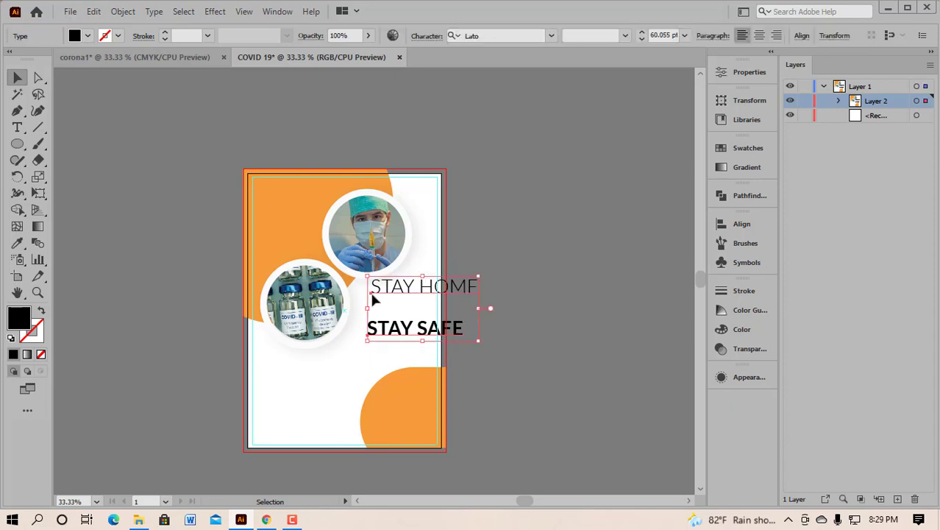
left_click_drag(372, 293, 180, 243)
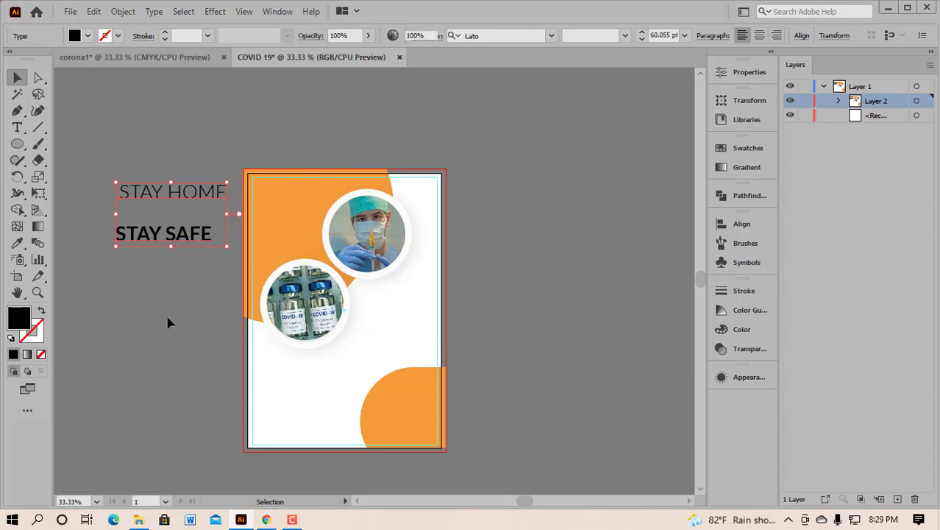
left_click(168, 322)
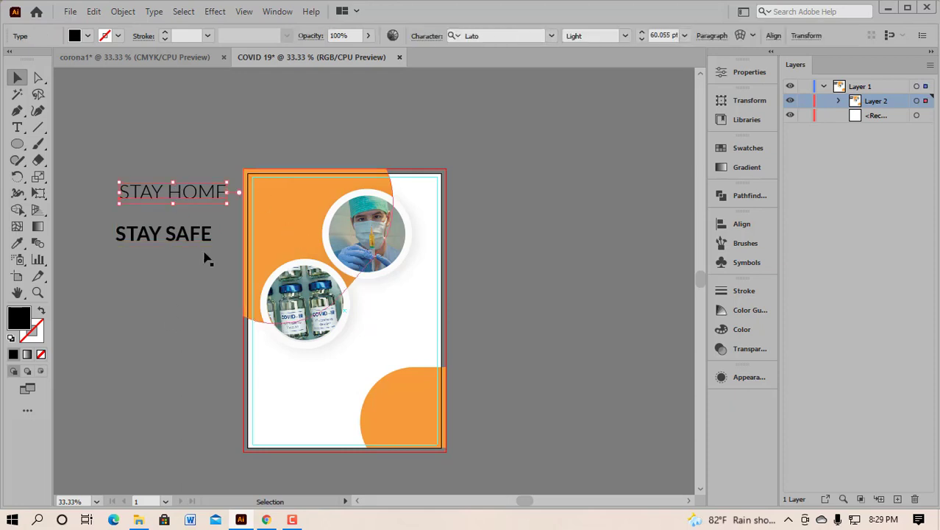
Step: Inspect the artwork zoomed in, then drag STAY HOME onto the orange area
scroll(306, 215, "up", 2)
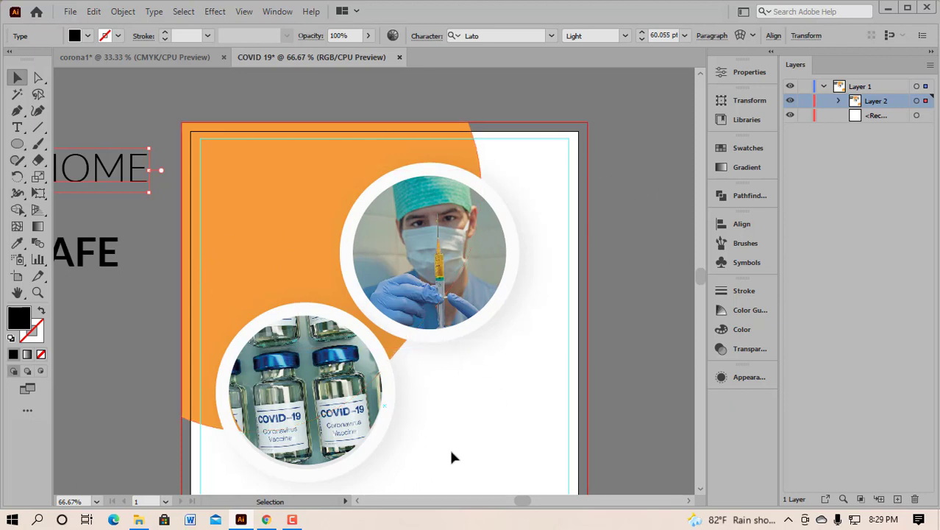
left_click_drag(387, 385, 303, 247)
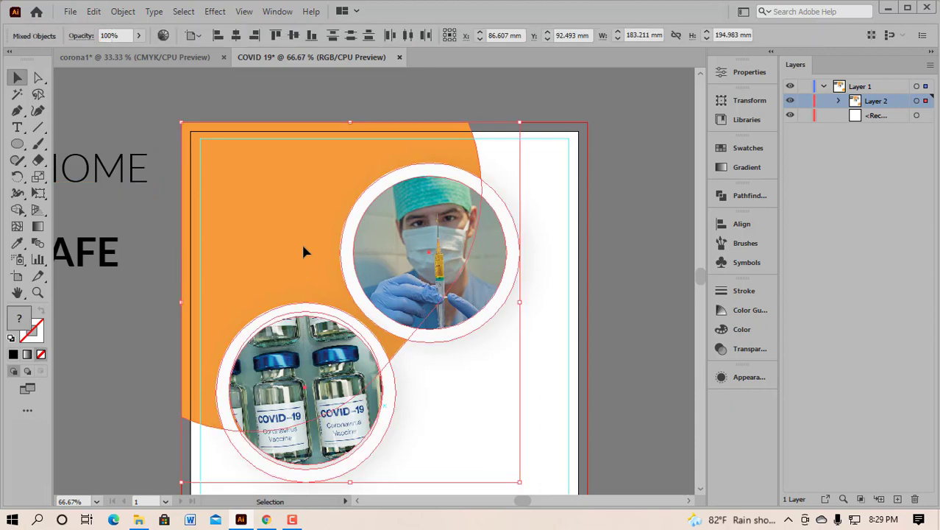
key("ctrl+2")
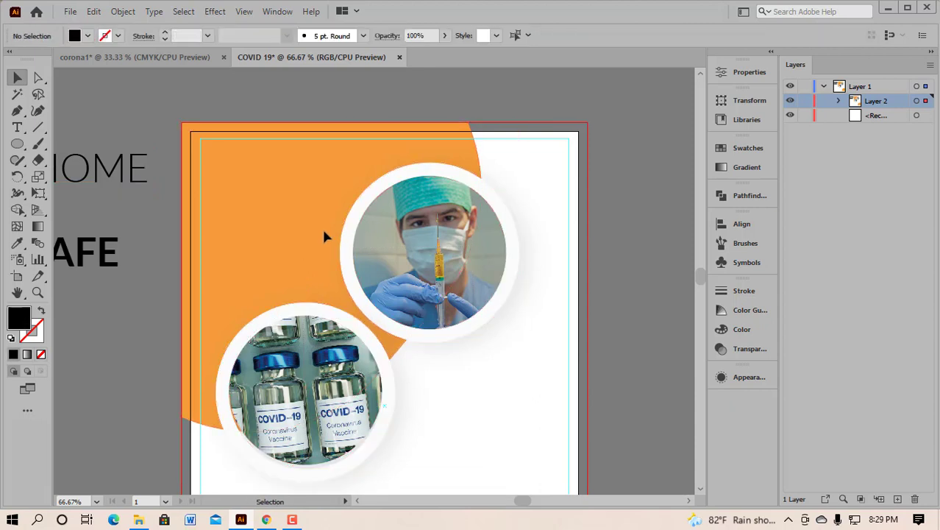
scroll(296, 221, "down", 2)
left_click_drag(197, 197, 328, 185)
Step: Reduce STAY HOME to 35 pt and place it near the orange area's top
scroll(299, 213, "up", 2)
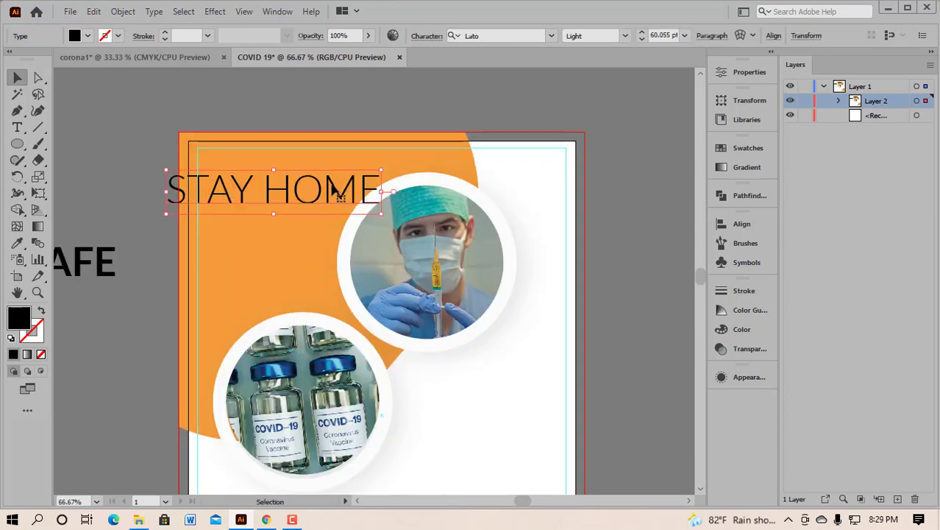
left_click(642, 40)
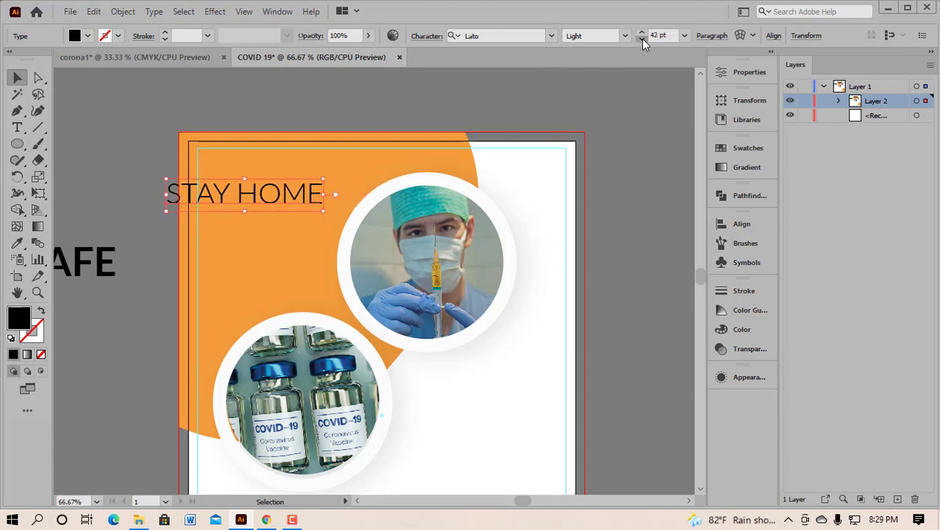
left_click_drag(255, 196, 315, 176)
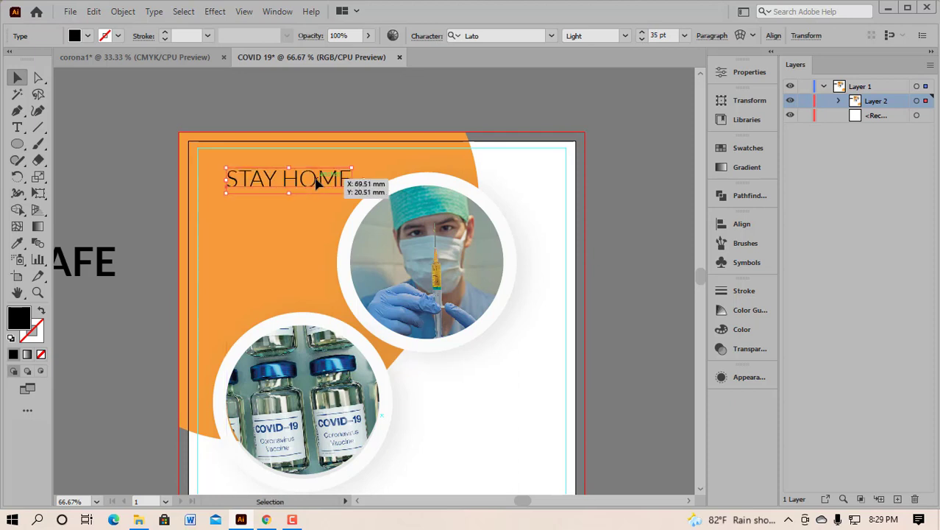
Step: Set STAY SAFE to 35 pt and position it directly beneath STAY HOME
left_click_drag(97, 254, 338, 222)
left_click(657, 35)
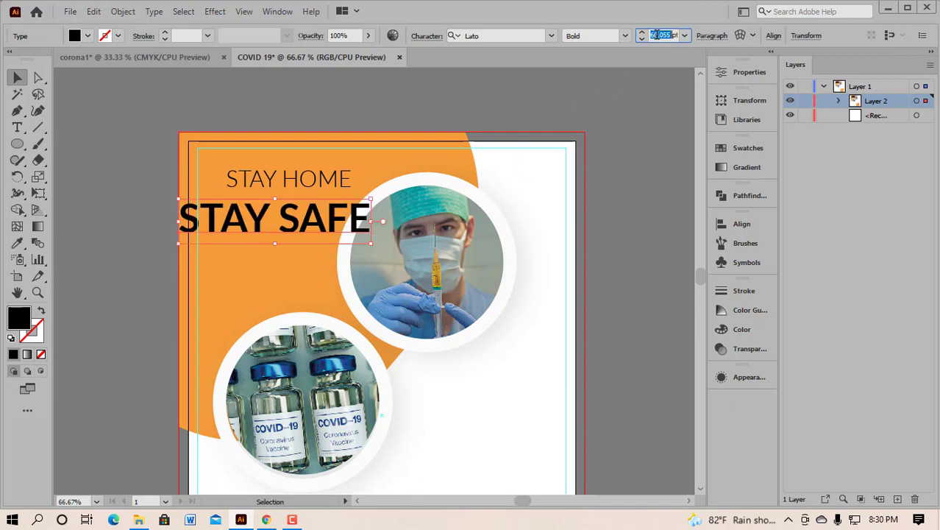
type("35")
left_click(634, 70)
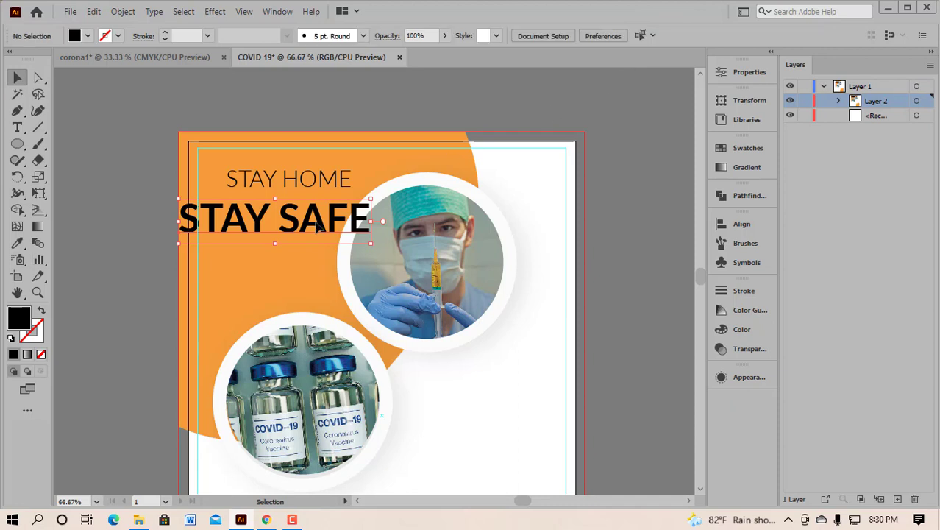
left_click_drag(279, 231, 313, 211)
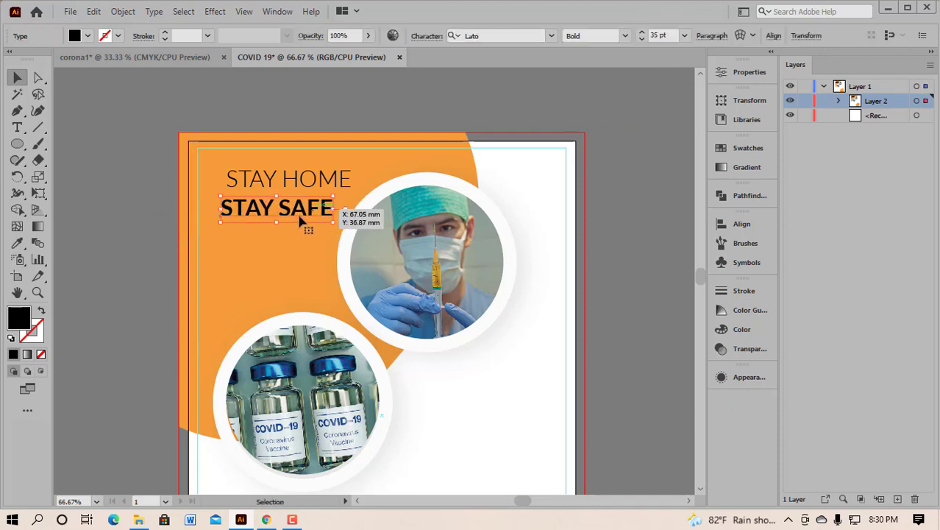
scroll(299, 213, "up", 2)
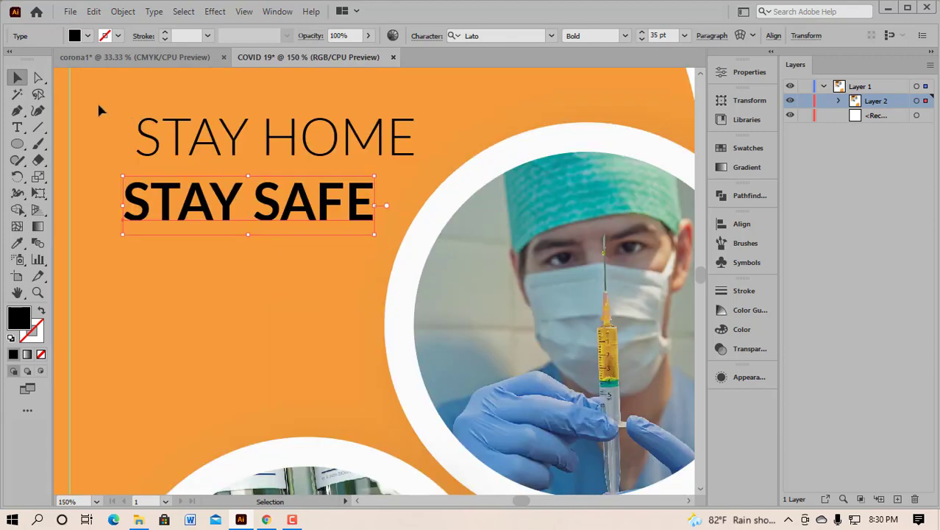
Step: Left-align STAY HOME and STAY SAFE with Horizontal Align Left
left_click_drag(99, 105, 268, 239)
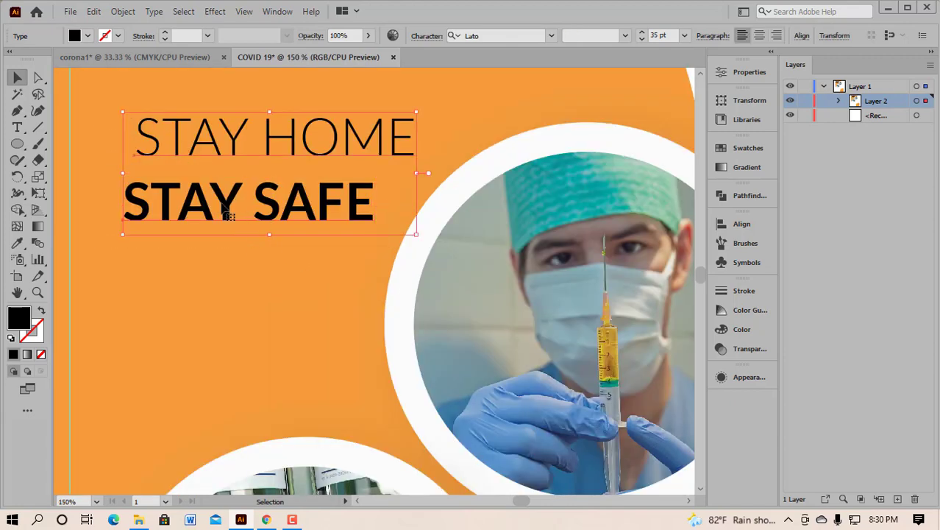
left_click_drag(227, 208, 214, 207)
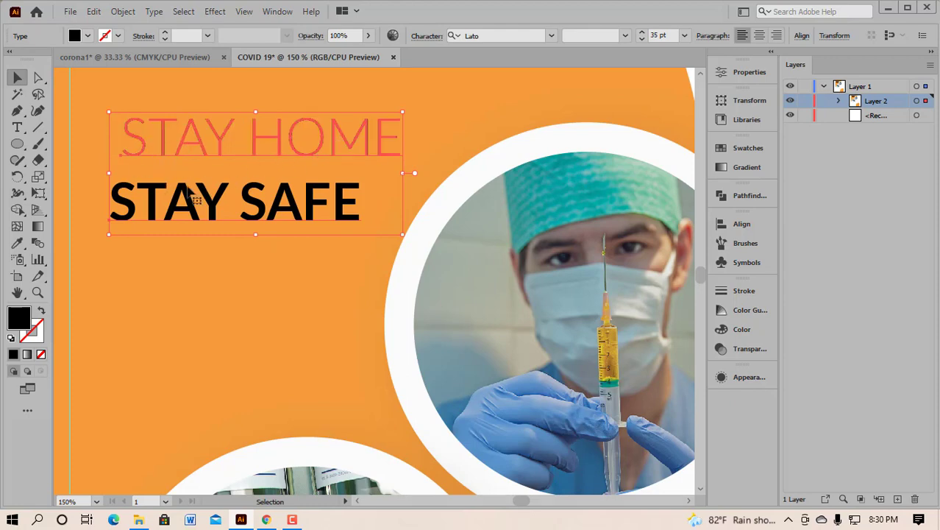
left_click(734, 230)
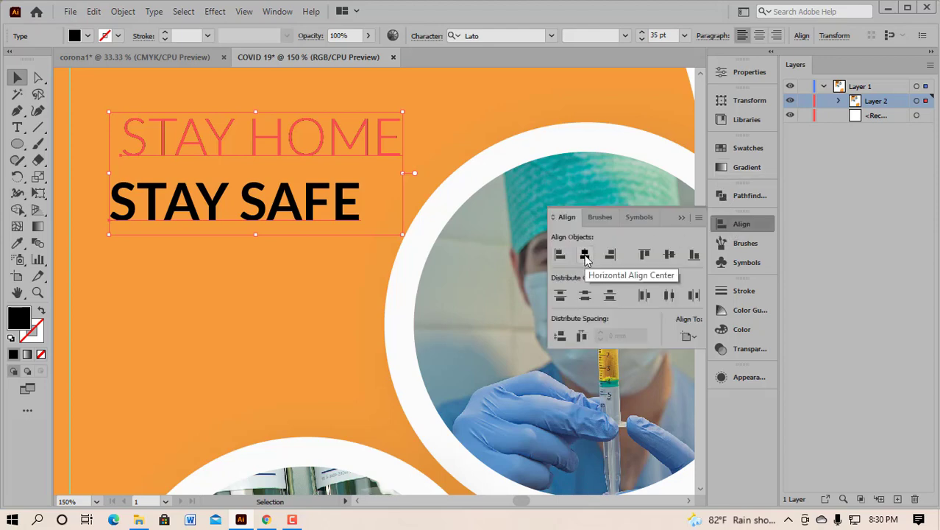
left_click(560, 255)
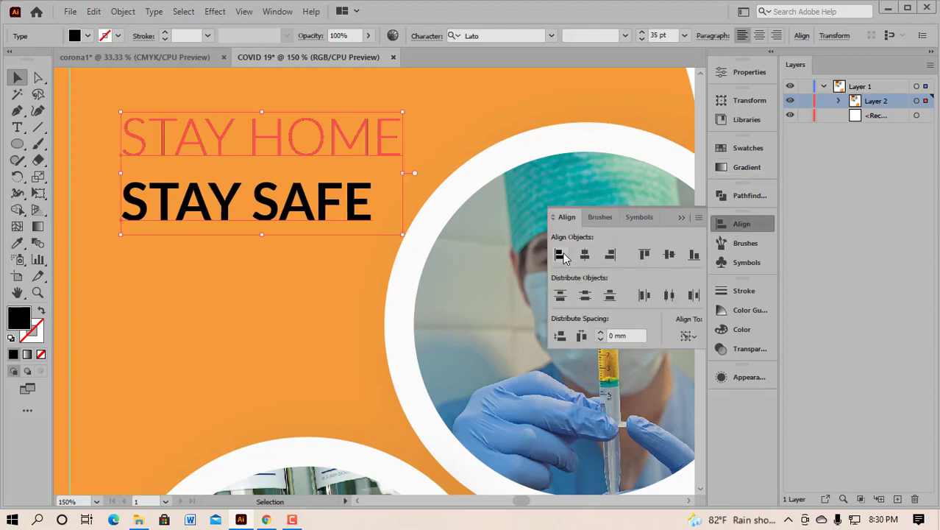
left_click(682, 219)
Step: At 100% zoom, nudge both headings left toward the poster's margin
key("ctrl+minus")
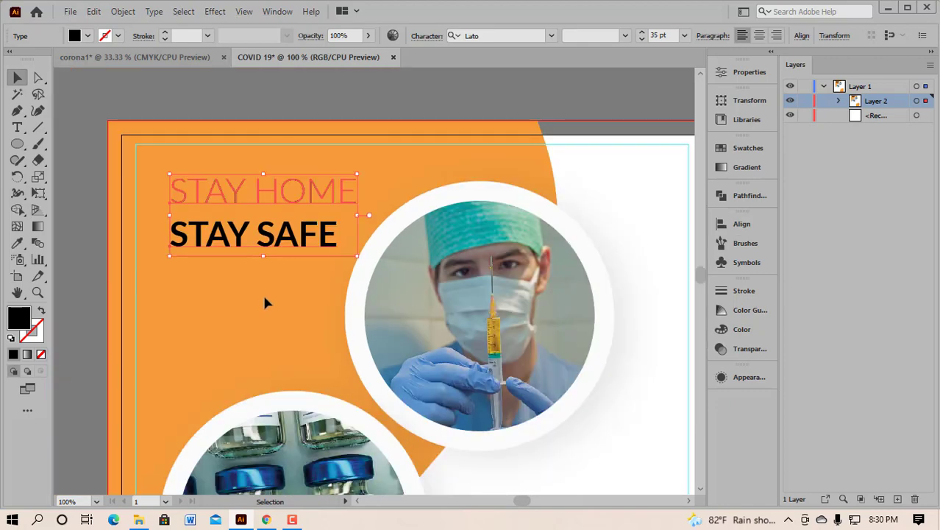
left_click_drag(228, 198, 201, 193)
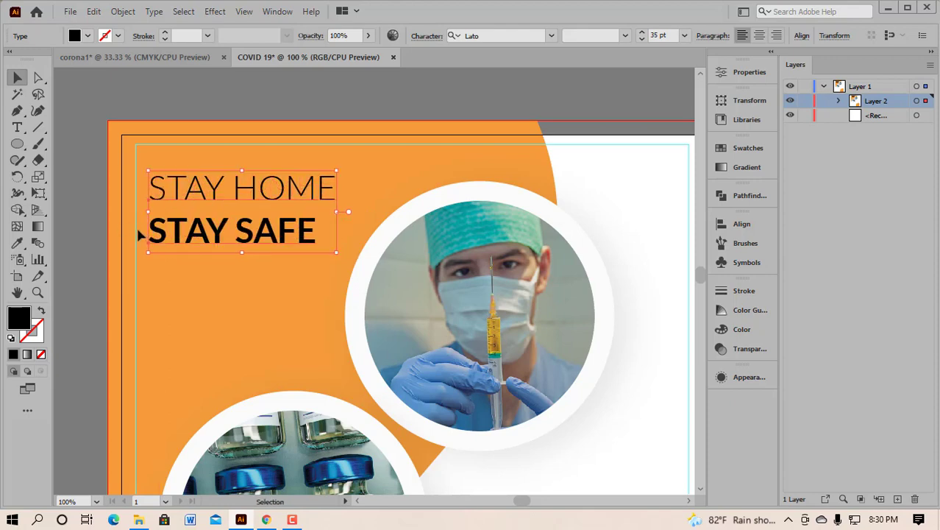
left_click(194, 332)
scroll(144, 288, "down", 1)
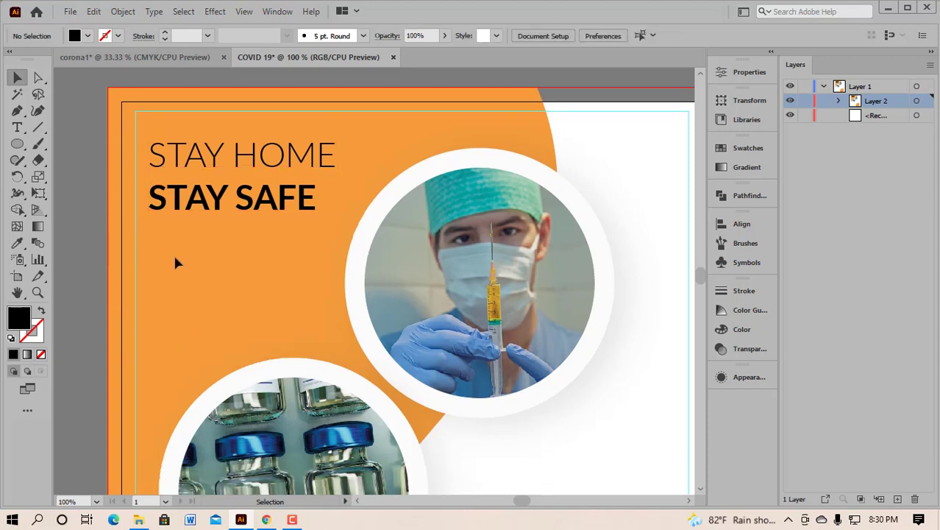
left_click_drag(194, 125, 258, 234)
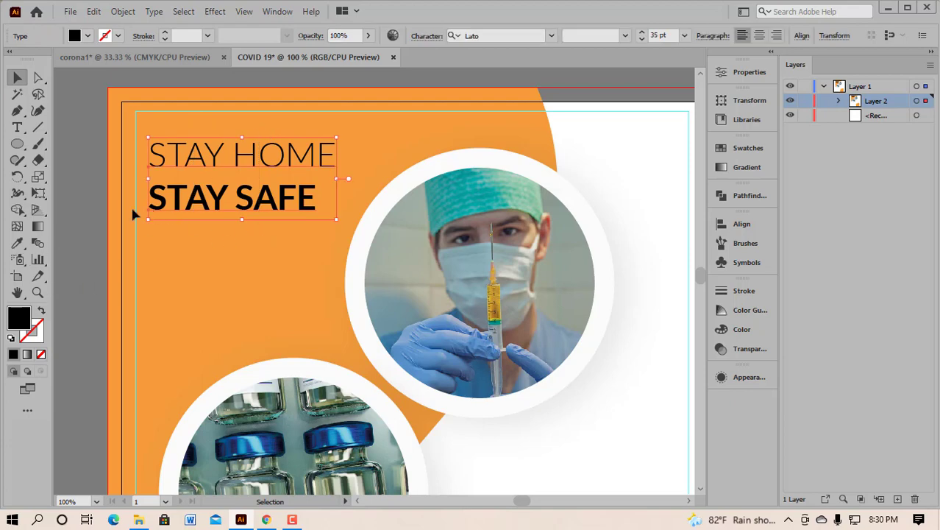
left_click(17, 244)
left_click(643, 378)
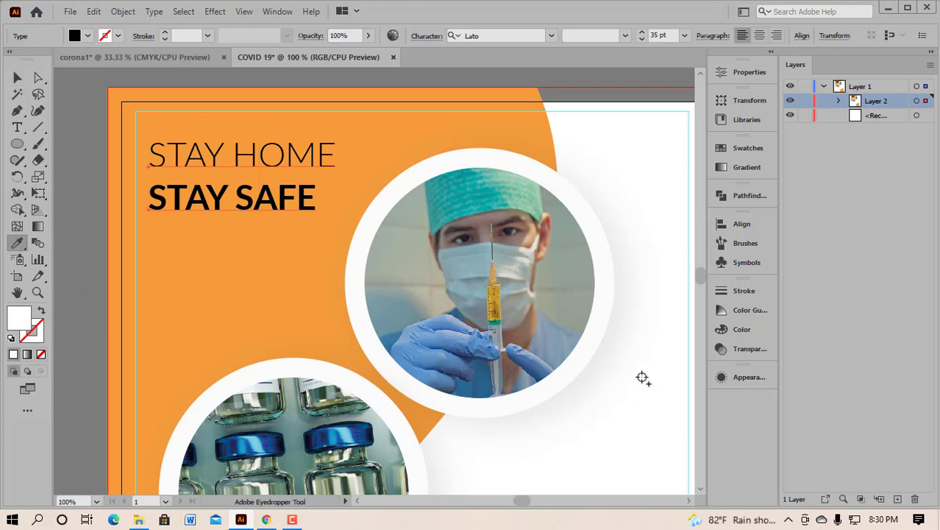
left_click(17, 78)
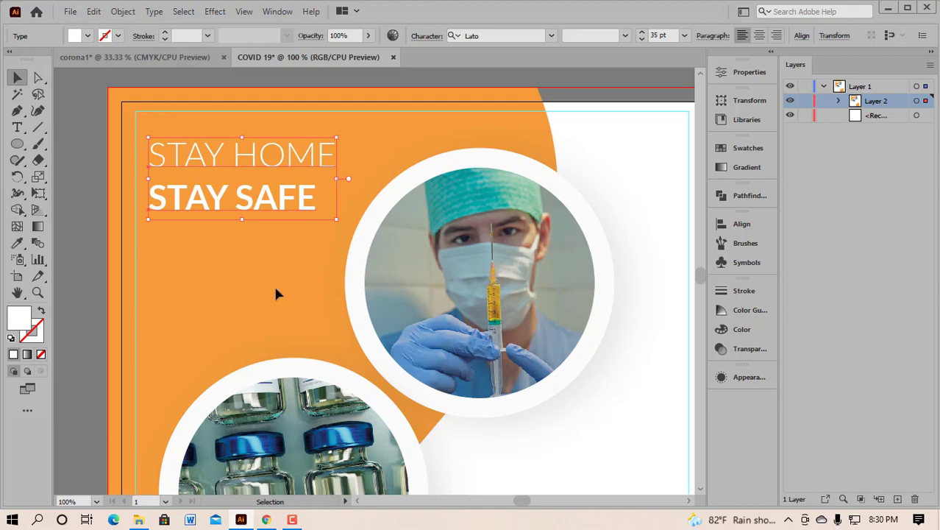
left_click(242, 290)
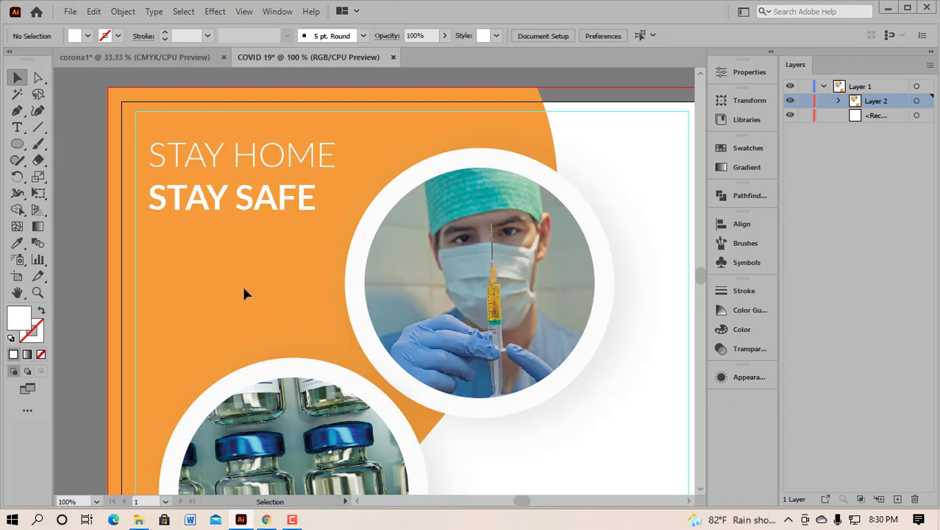
scroll(245, 288, "down", 2)
scroll(234, 256, "up", 2)
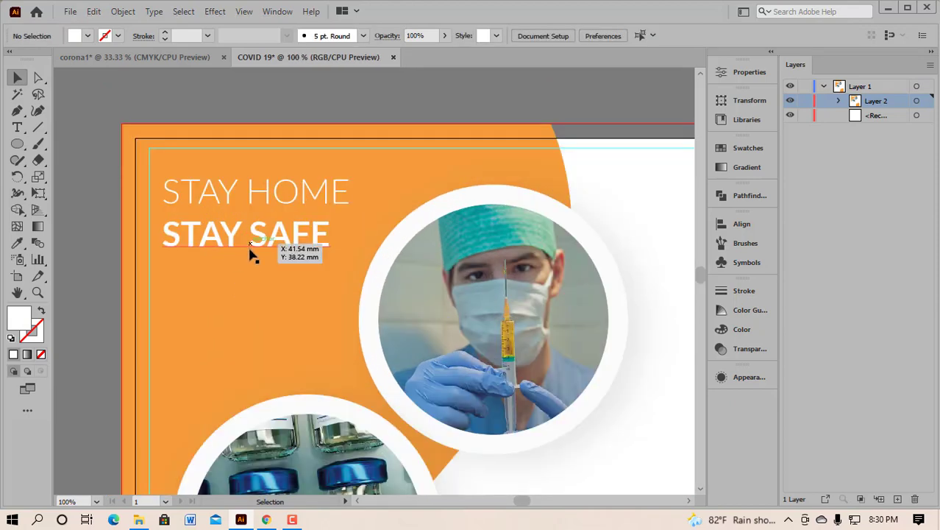
scroll(279, 298, "down", 2)
scroll(275, 291, "down", 2)
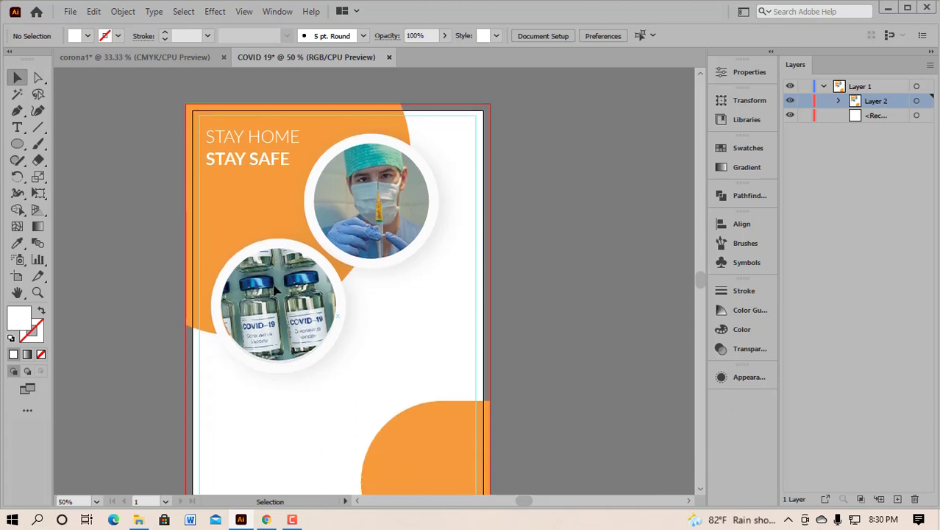
scroll(232, 199, "up", 1)
scroll(243, 182, "up", 2)
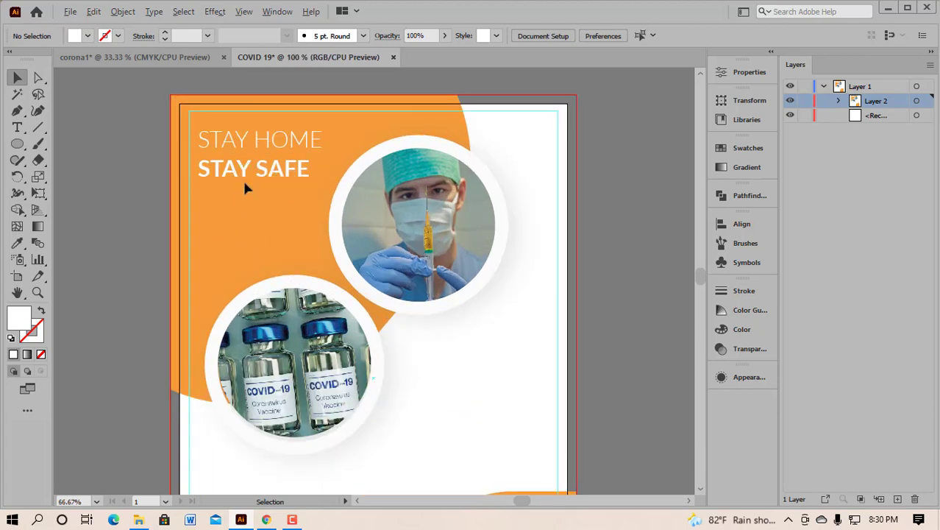
scroll(258, 190, "up", 2)
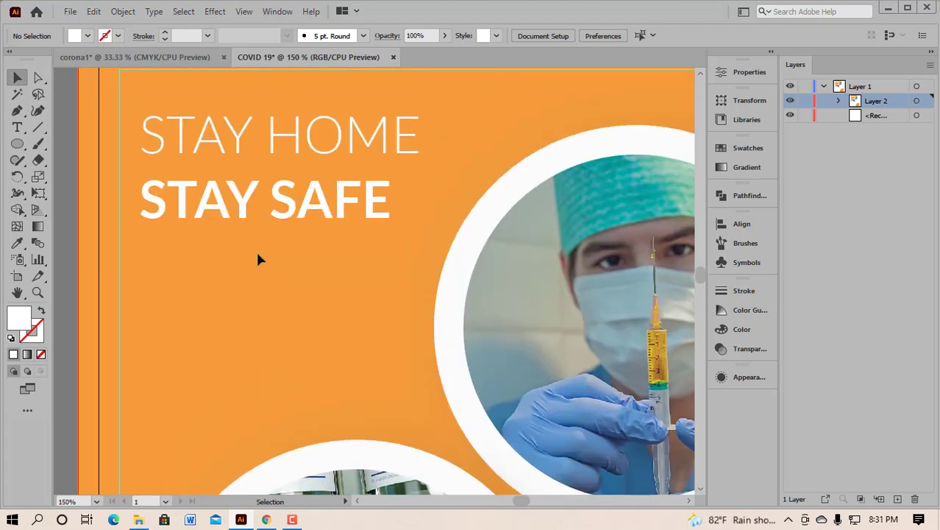
Step: Nudge STAY HOME about 1.66 mm lower, then left-align it with STAY SAFE
left_click_drag(237, 142, 239, 147)
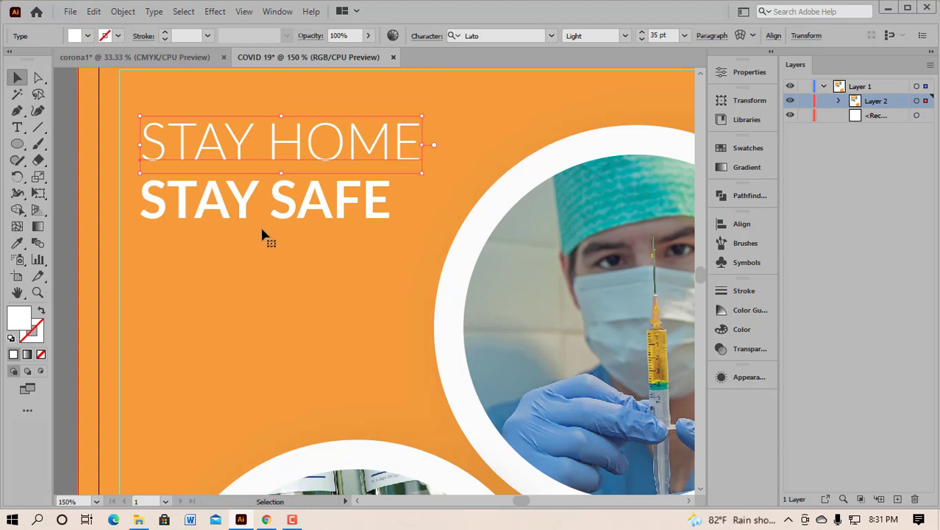
left_click(292, 255)
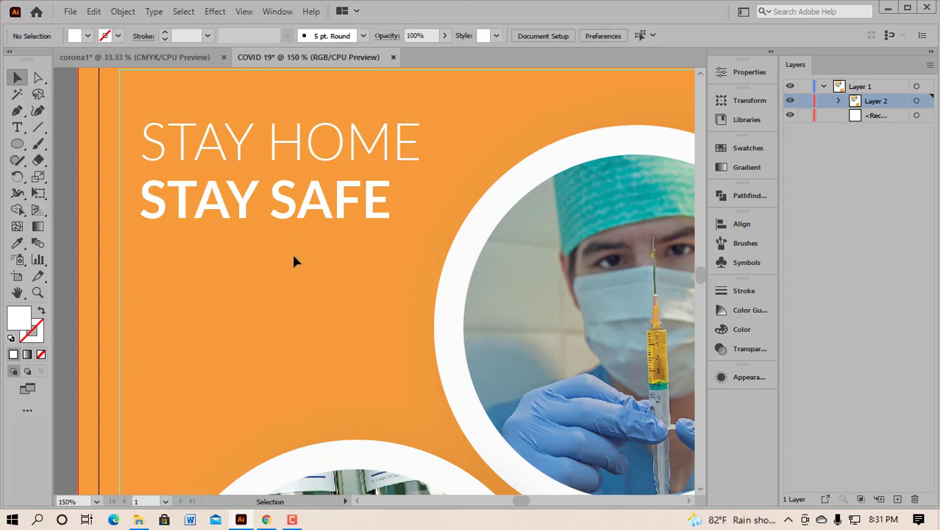
left_click_drag(206, 96, 336, 250)
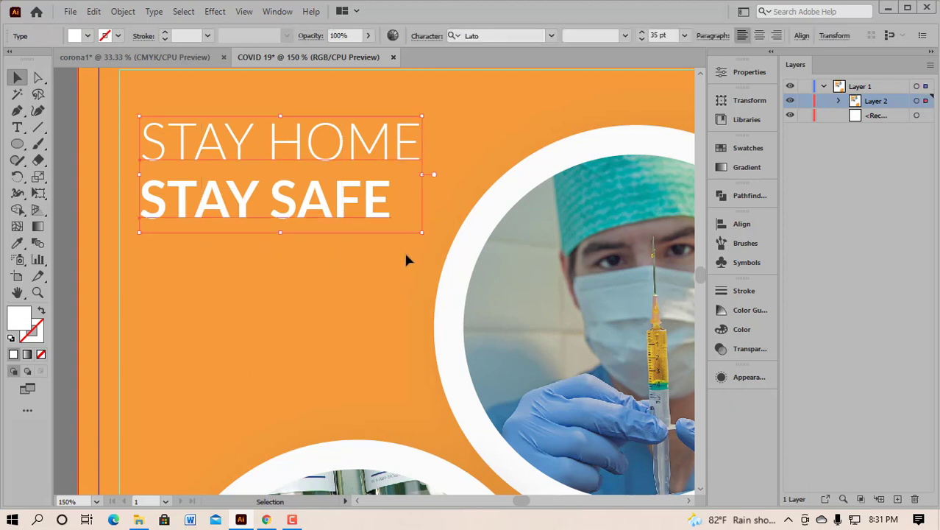
left_click(718, 225)
left_click(560, 256)
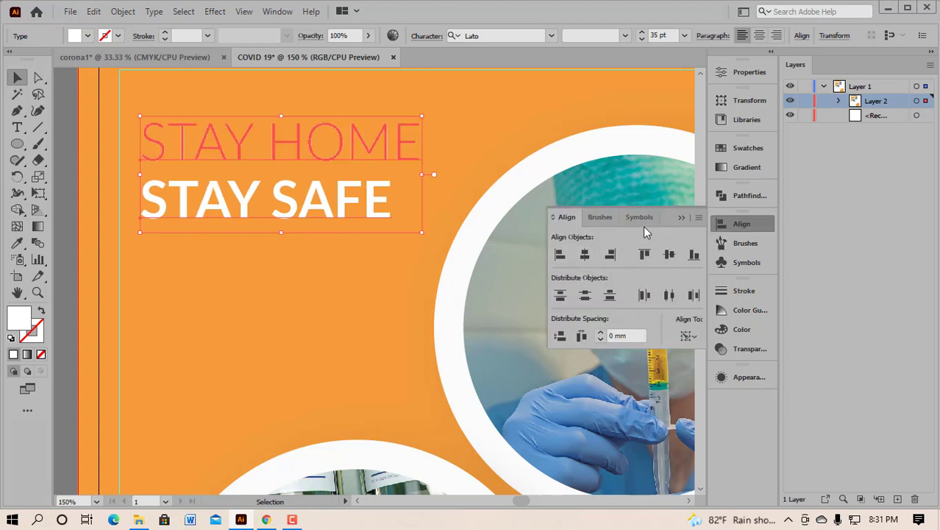
left_click(682, 218)
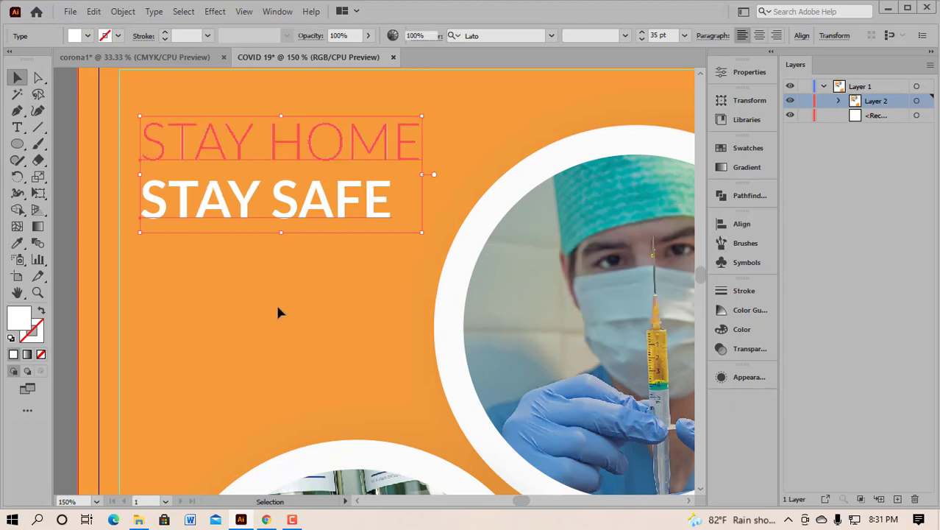
left_click(280, 306)
scroll(279, 306, "down", 2)
scroll(294, 316, "down", 3)
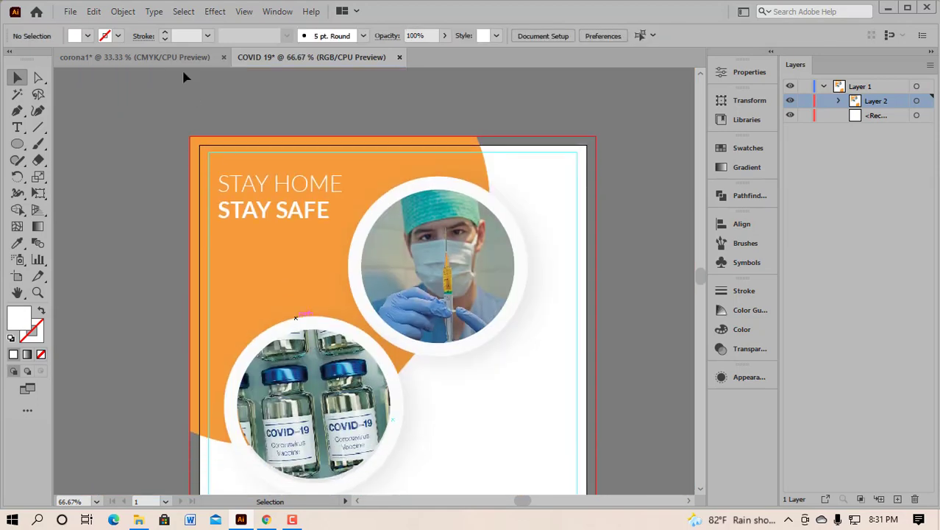
Step: Inspect the bullet list on the corona1 poster, then return to COVID 19
left_click(130, 56)
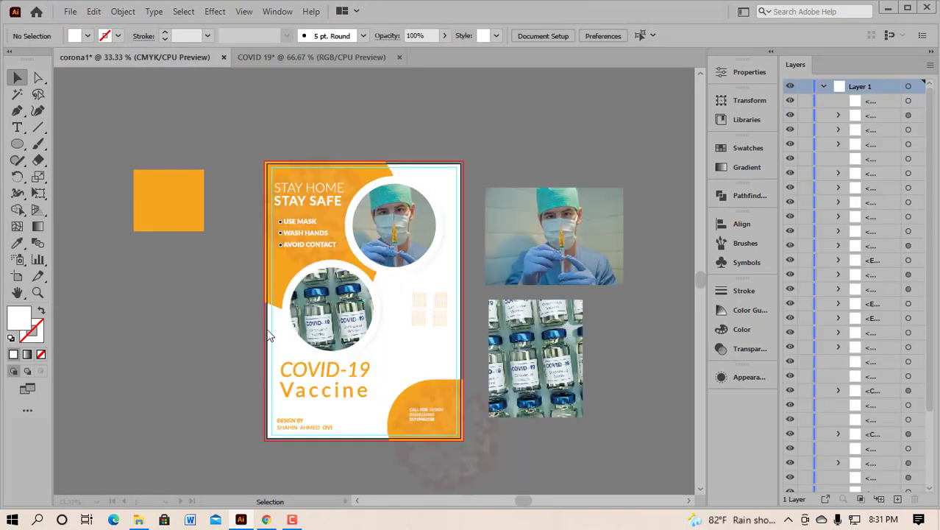
scroll(293, 251, "up", 3)
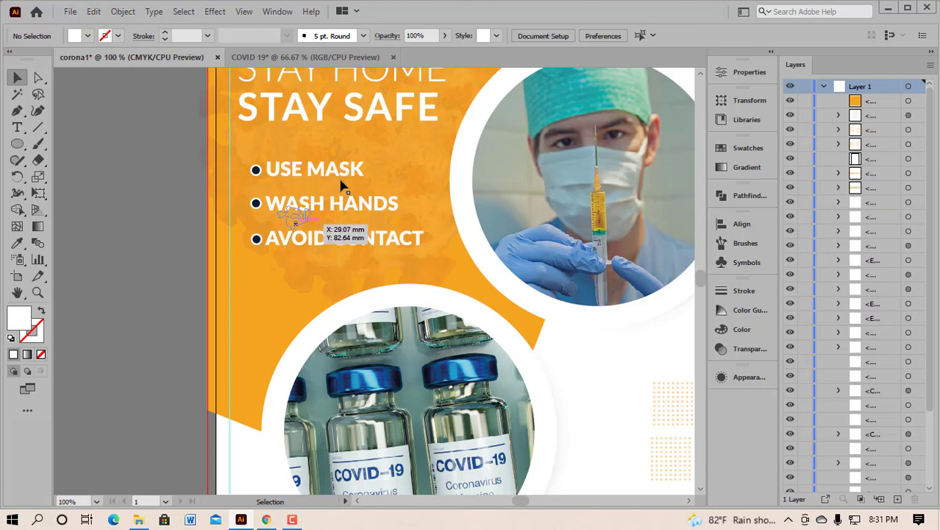
key("t")
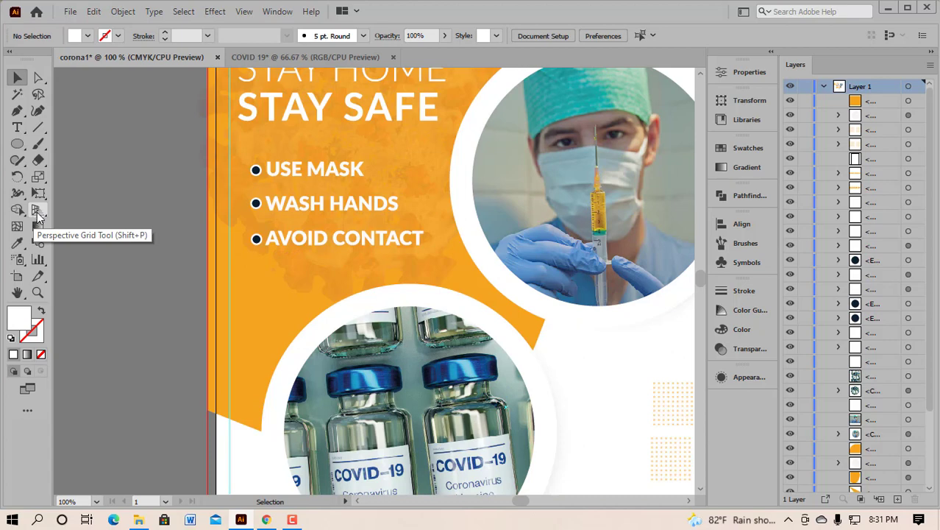
left_click(306, 57)
left_click_drag(27, 131, 105, 130)
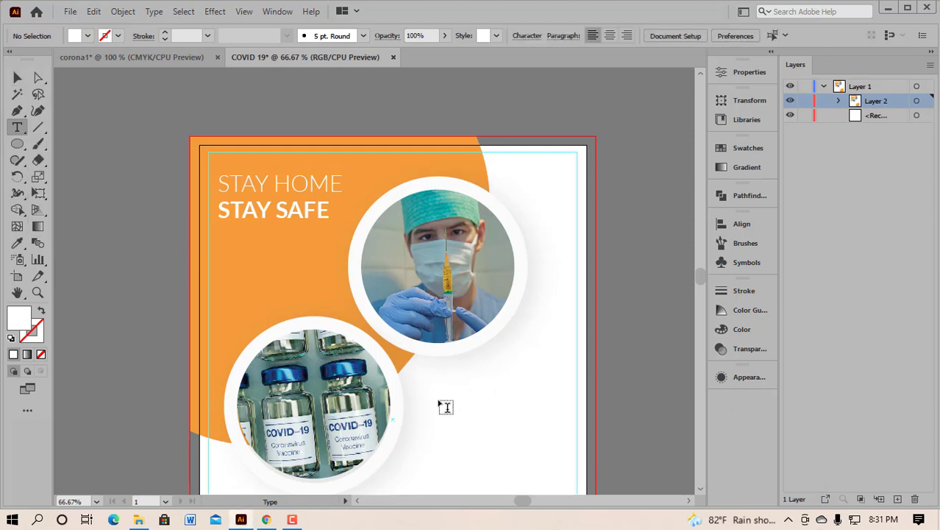
Step: Add a text line reading 'USE MASKVVV' right of the vials circle
left_click(440, 403)
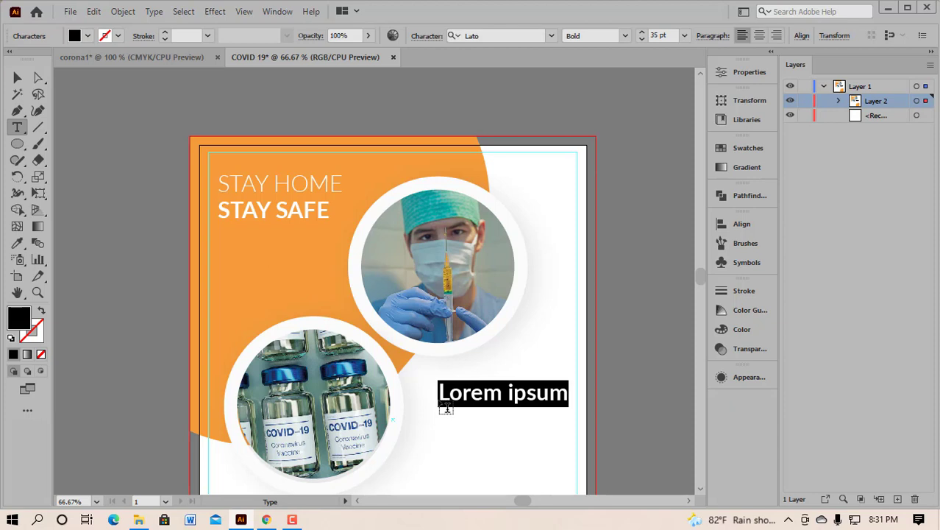
type("USE")
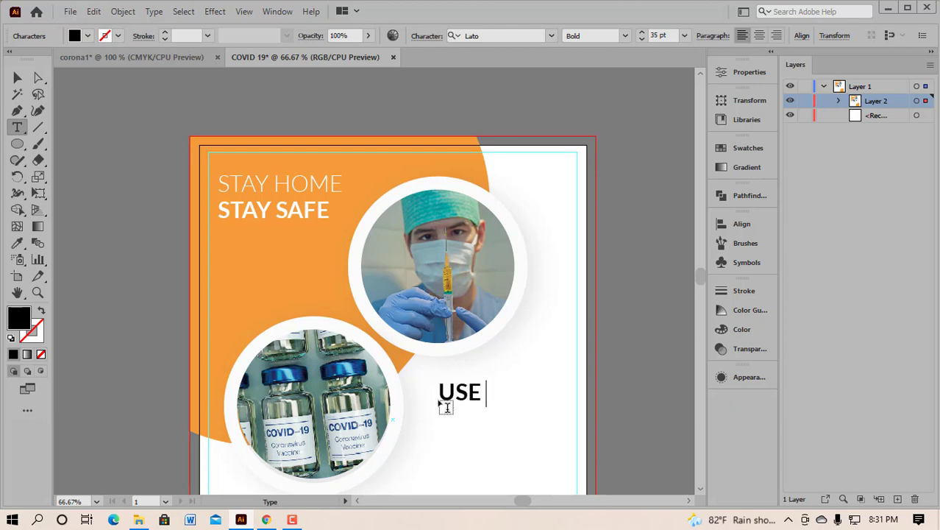
type(" MAS")
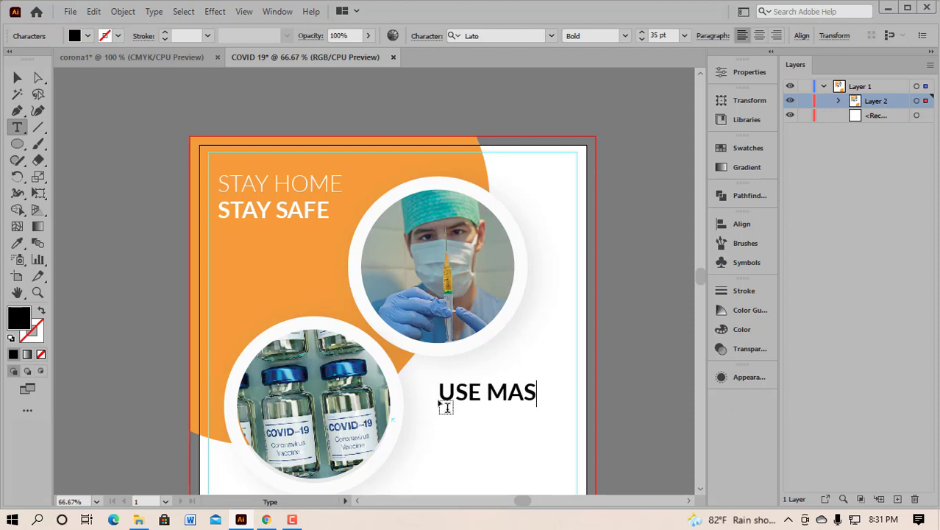
type("K")
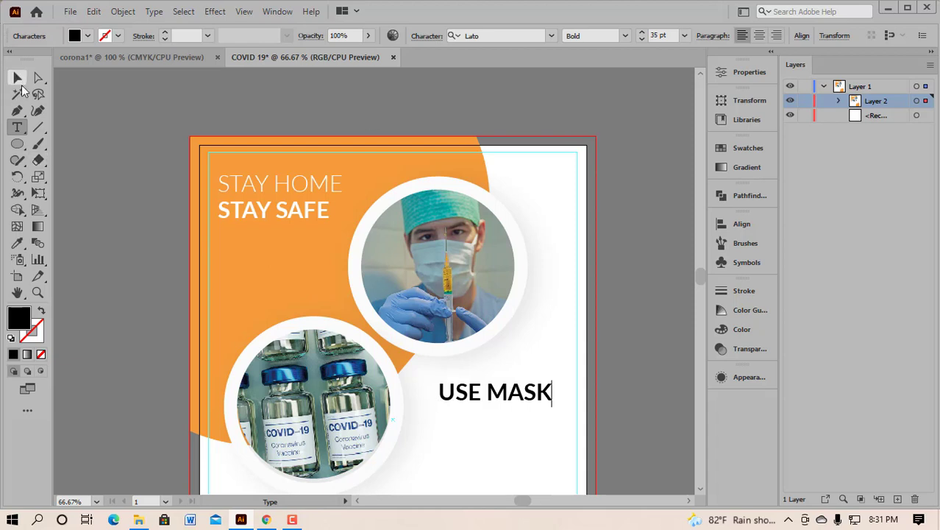
type("V")
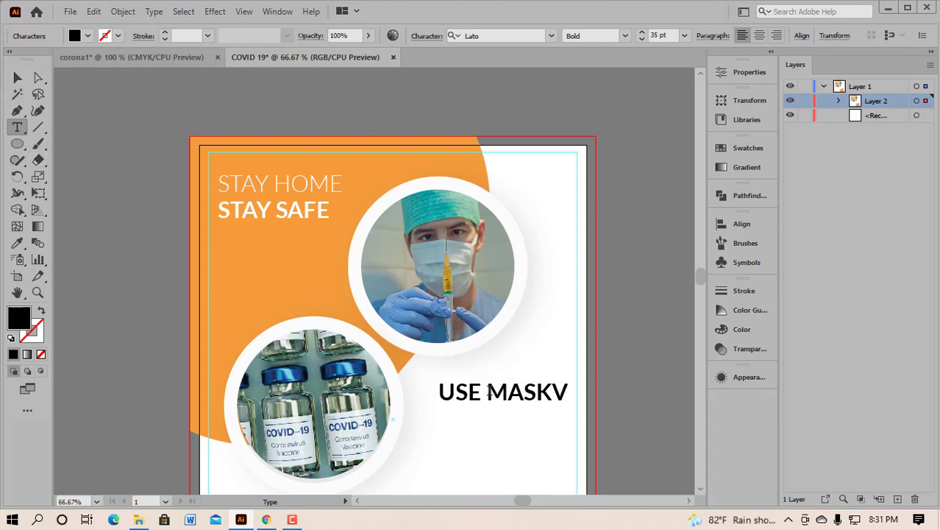
type("VV")
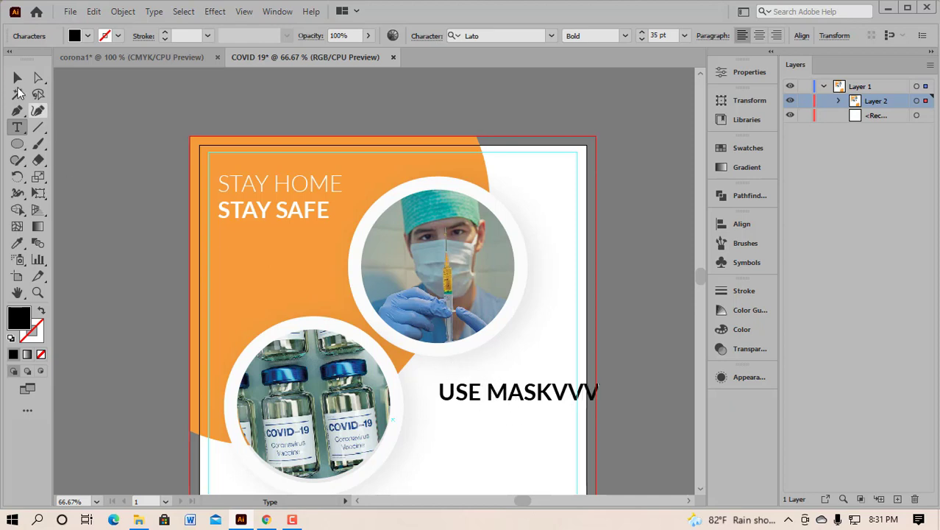
left_click(17, 77)
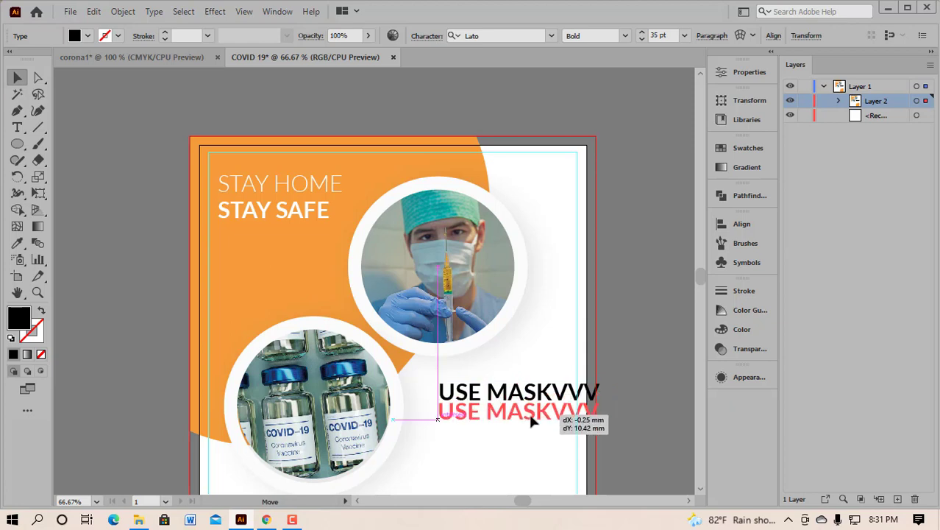
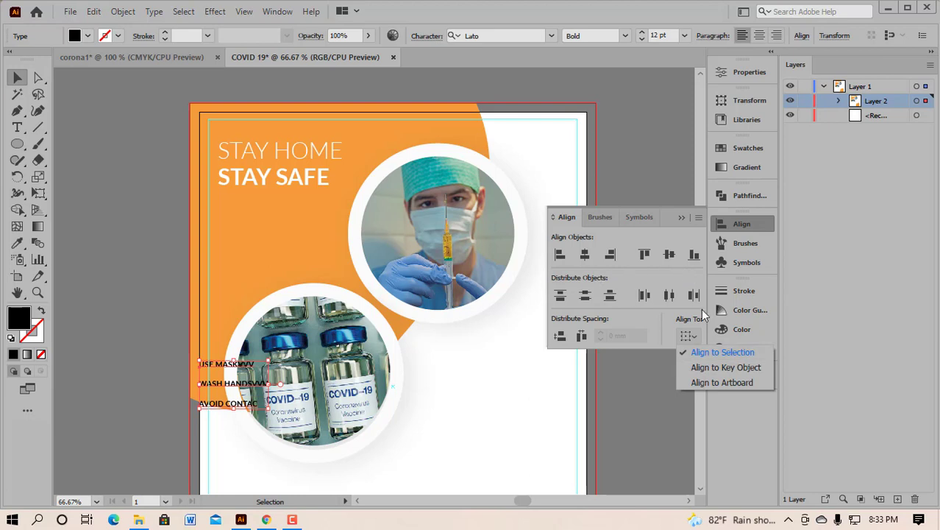
Step: Move the three list lines up beneath STAY SAFE and make them white
left_click(561, 255)
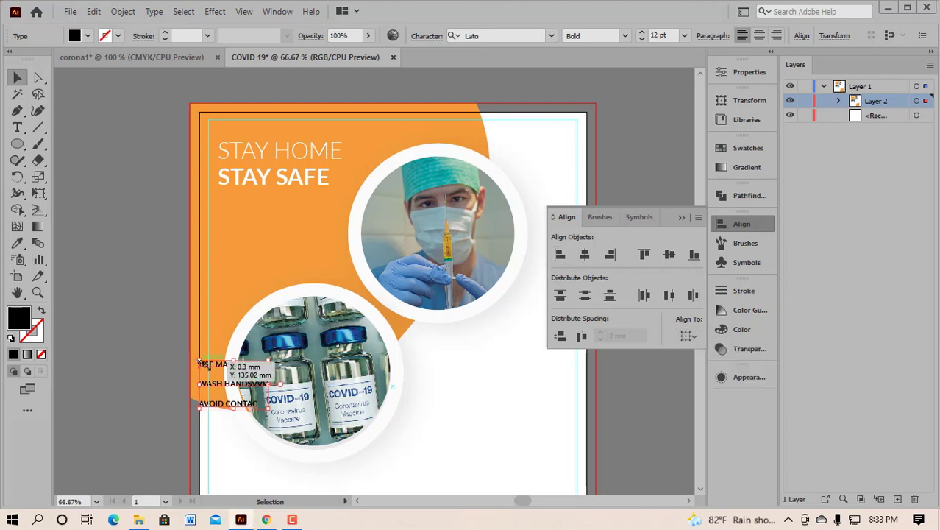
left_click_drag(233, 364, 257, 221)
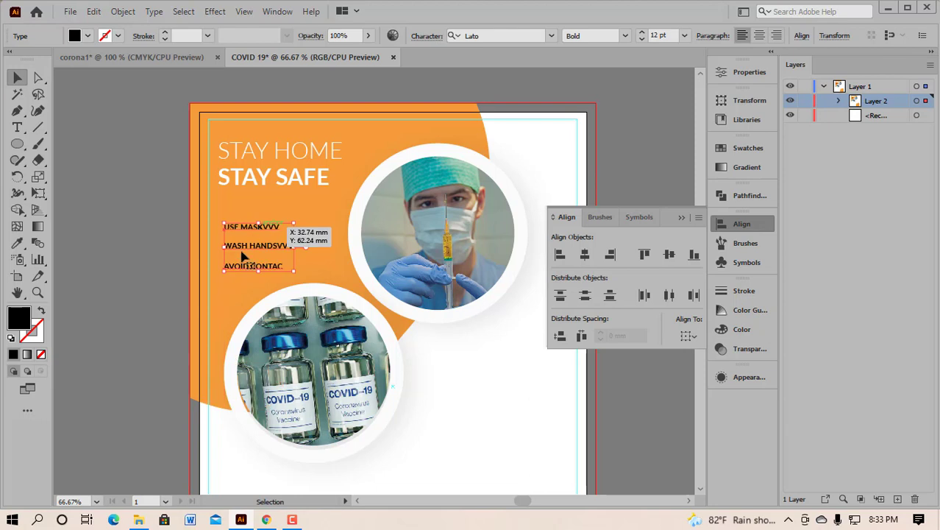
left_click(17, 243)
left_click(463, 397)
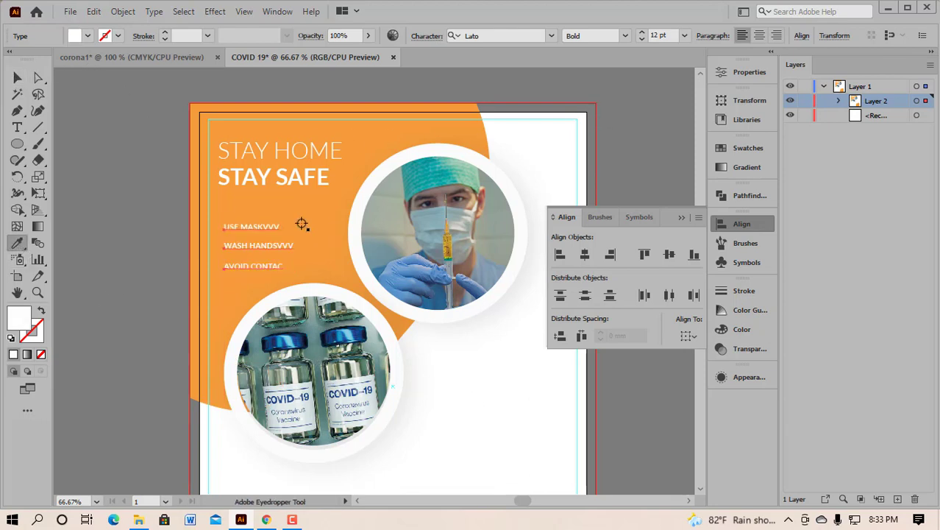
Step: Set USE MASK, WASH HANDS and AVOID CONTAC to Lato Black at 17 pt
left_click(18, 78)
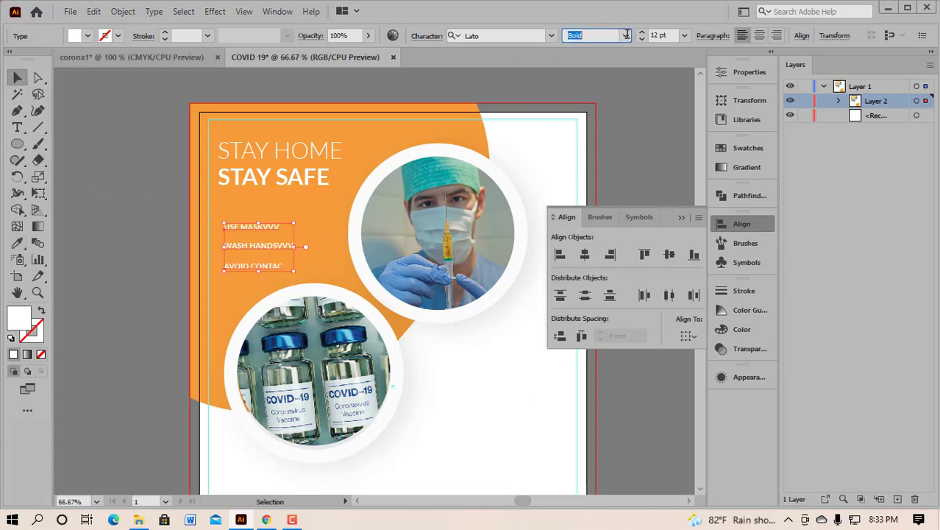
left_click(626, 36)
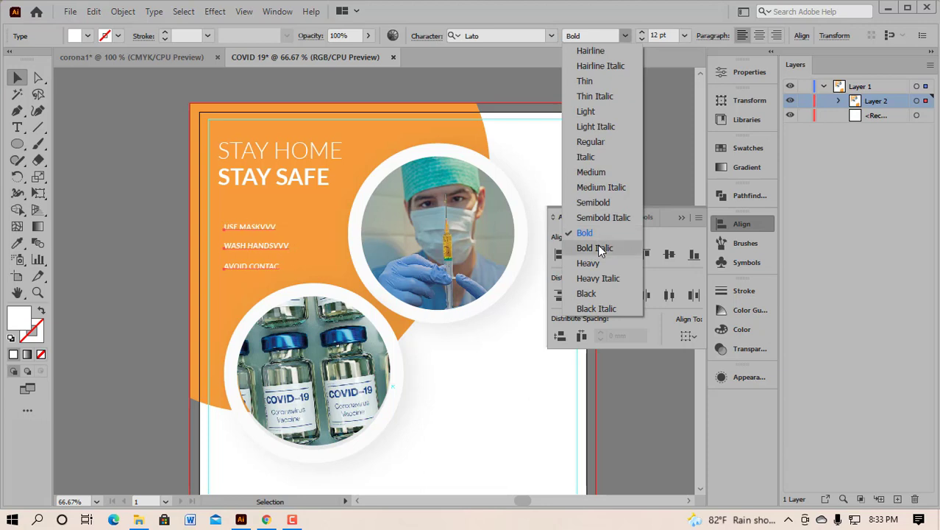
left_click(601, 294)
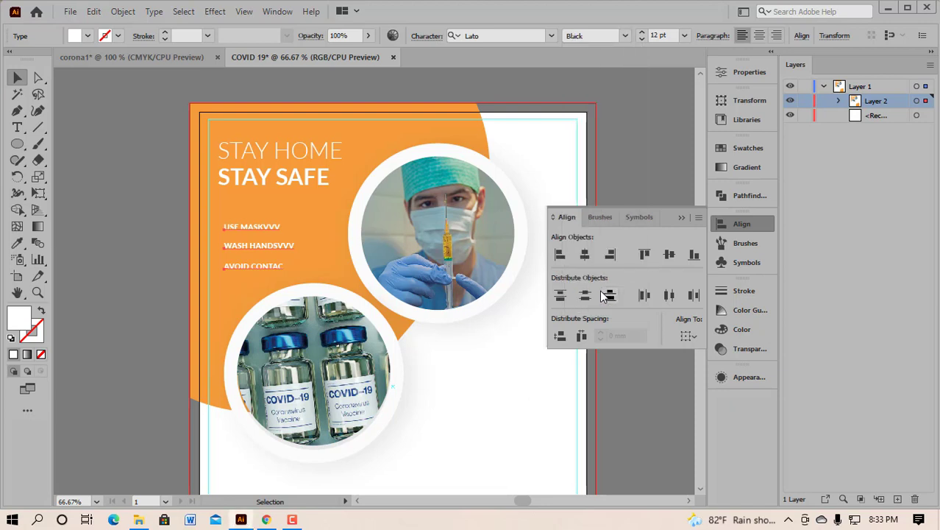
left_click(643, 34)
left_click(643, 34)
left_click(643, 34)
left_click(643, 34)
left_click(643, 34)
left_click(643, 33)
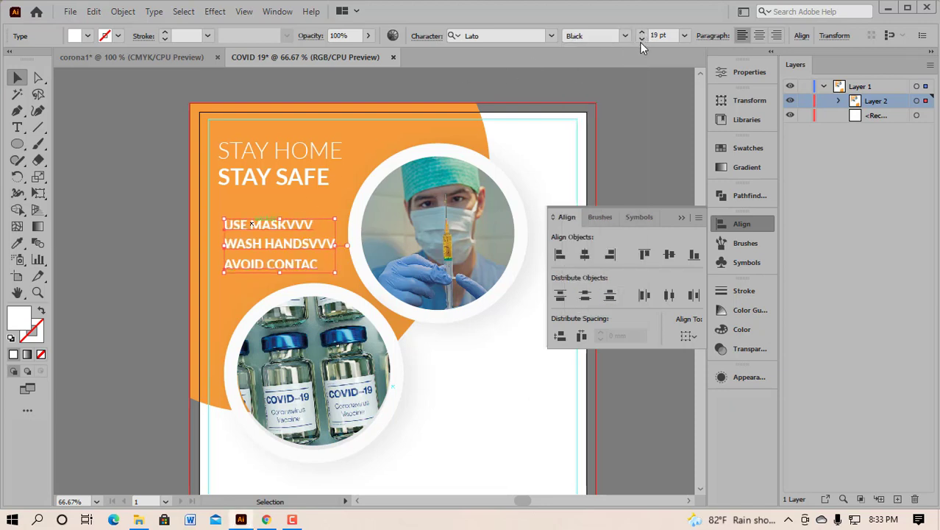
left_click(643, 41)
left_click(642, 41)
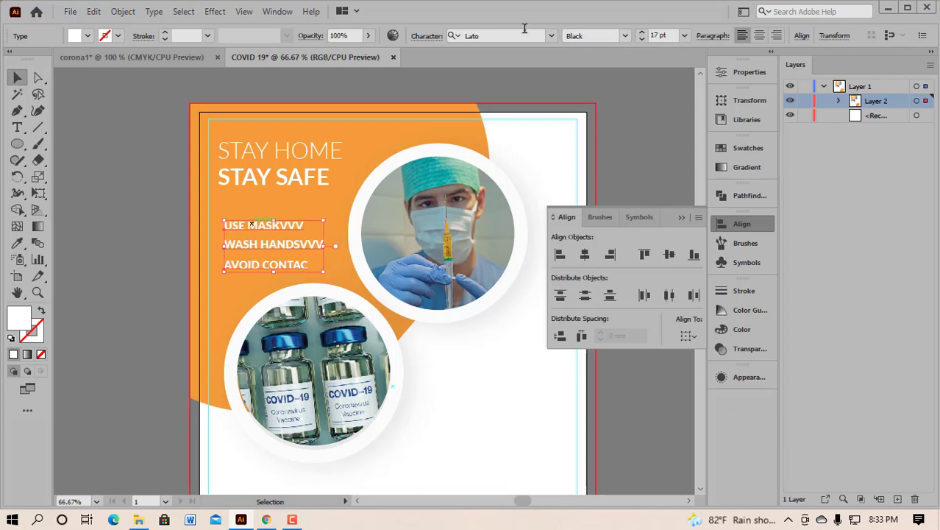
left_click(83, 238)
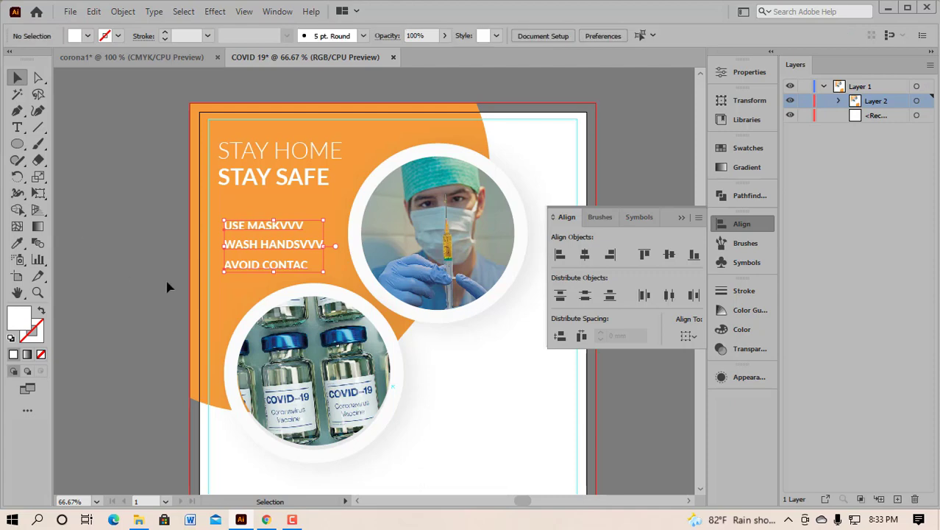
scroll(271, 342, "down", 1)
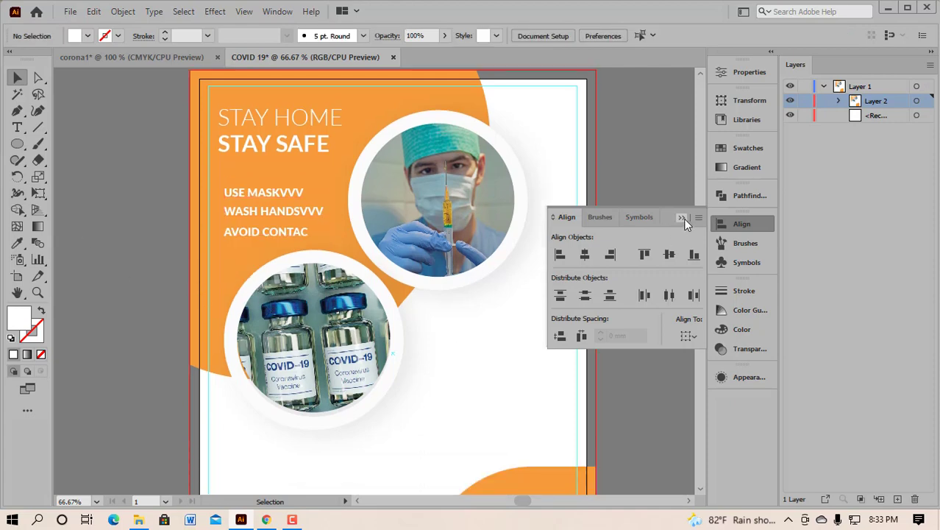
Step: Nudge the three-line text block slightly up and right
left_click(681, 217)
scroll(342, 277, "up", 1)
scroll(312, 210, "up", 1)
left_click_drag(157, 184, 246, 291)
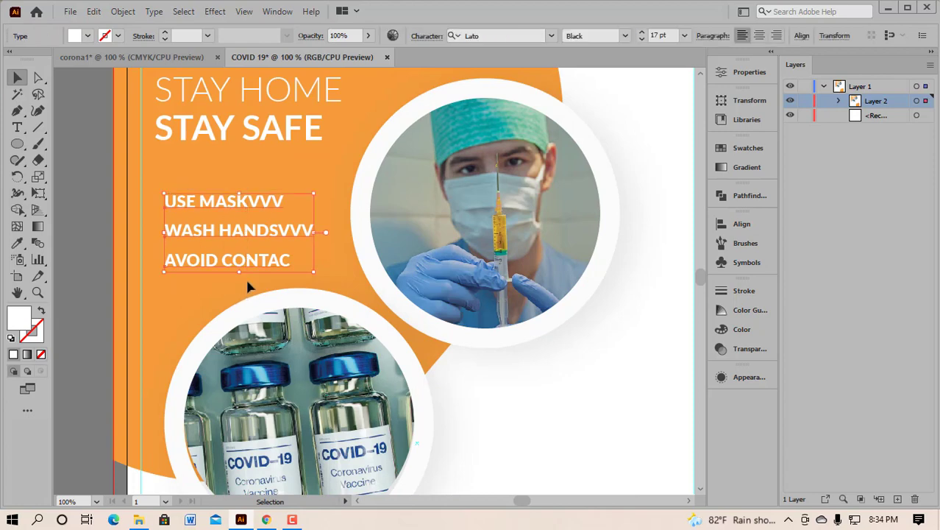
mouse_move(245, 229)
left_mouse_down()
mouse_move(242, 202)
mouse_move(247, 212)
left_mouse_up()
left_click(204, 291)
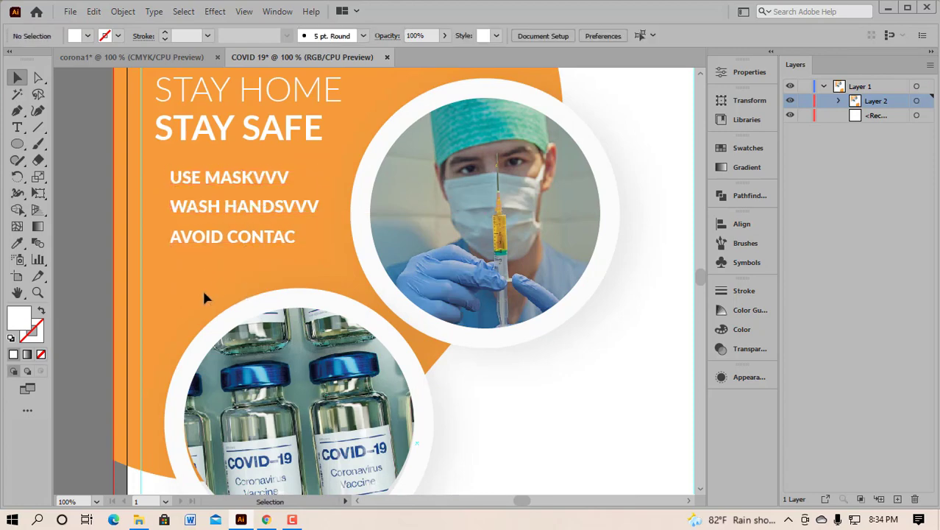
Step: Delete the stray VVV after USE MASK and WASH HANDS
scroll(192, 277, "up", 1)
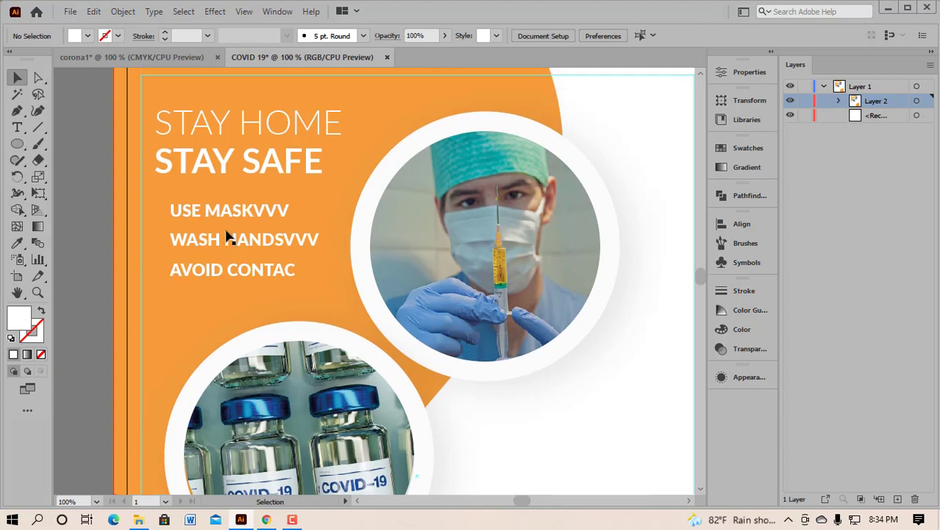
right_click(20, 128)
left_click(64, 128)
key("t")
left_click_drag(255, 211, 319, 242)
key("BackSpace")
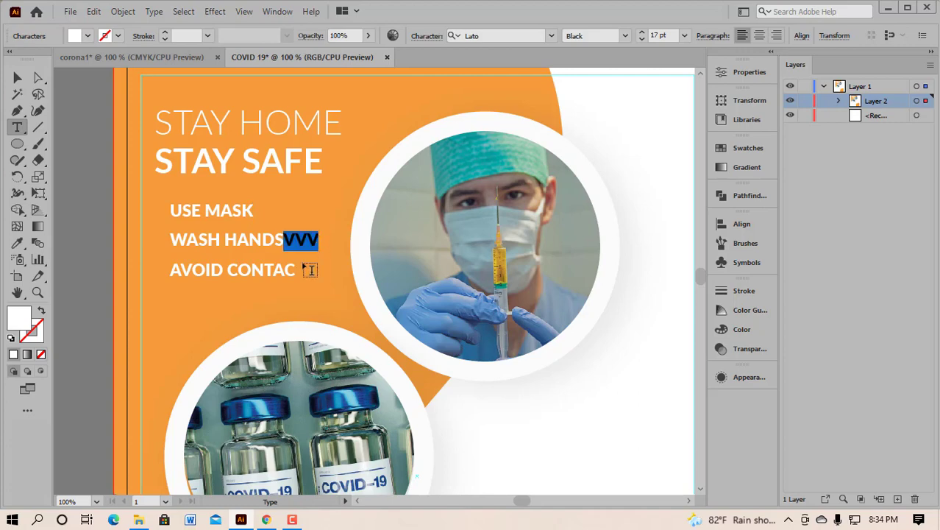
key("BackSpace")
Step: Left-align the three list lines, then view the corona1 reference poster
left_click(17, 77)
left_click_drag(165, 205, 214, 284)
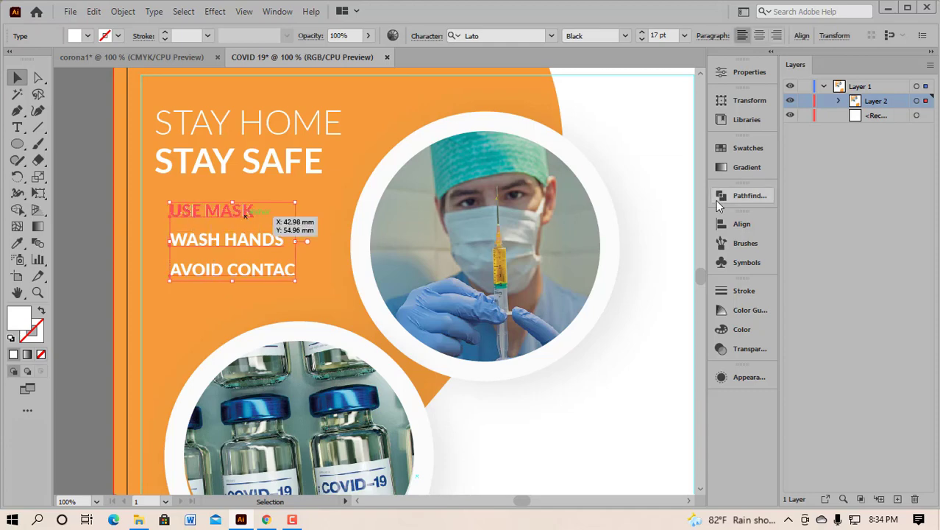
left_click(736, 224)
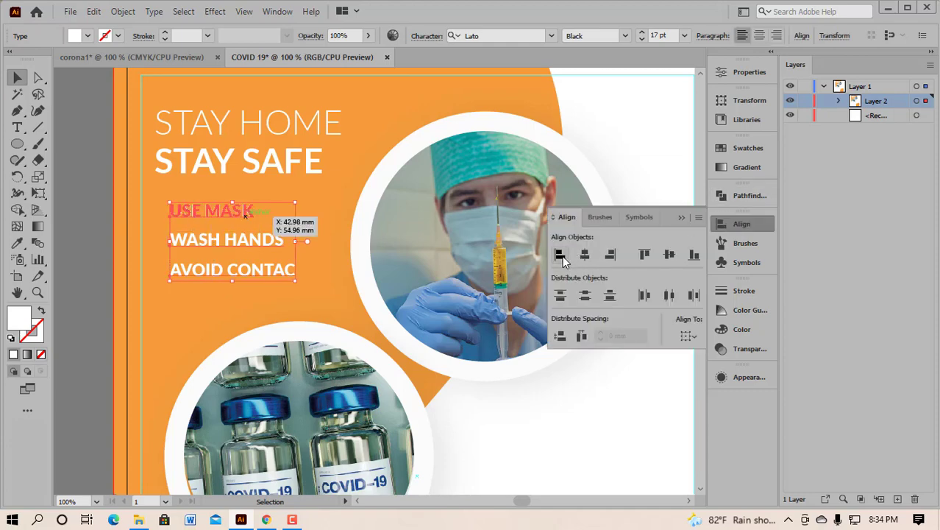
left_click(562, 258)
left_click(681, 219)
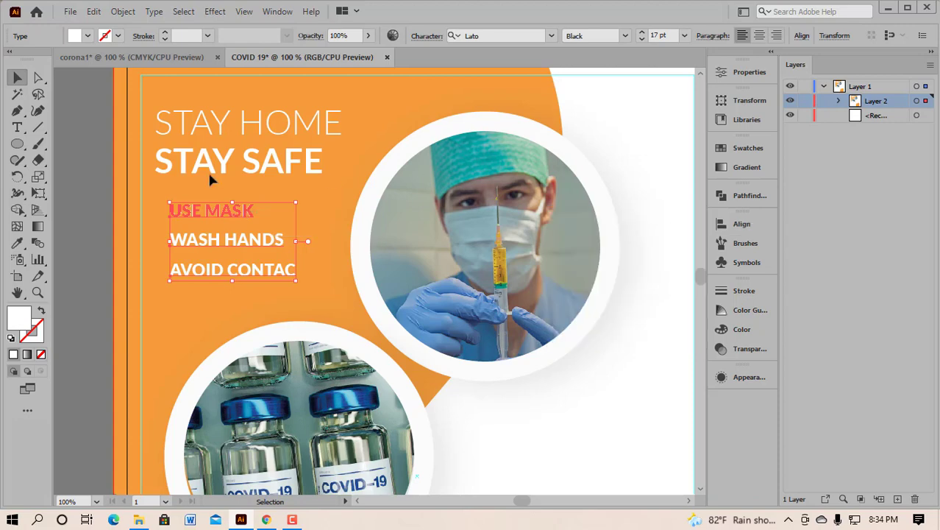
left_click(111, 57)
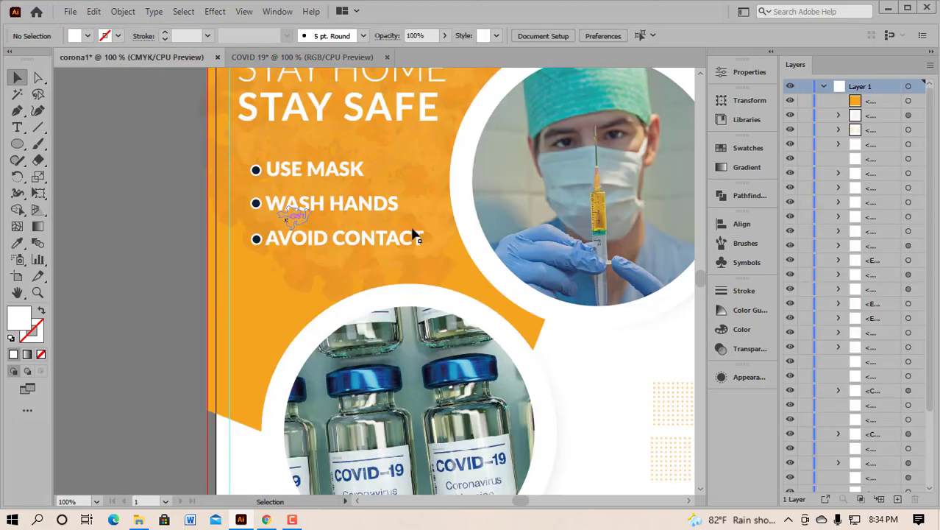
Step: Back in COVID 19, give the USE MASK line the Lato Heavy weight
left_click(336, 58)
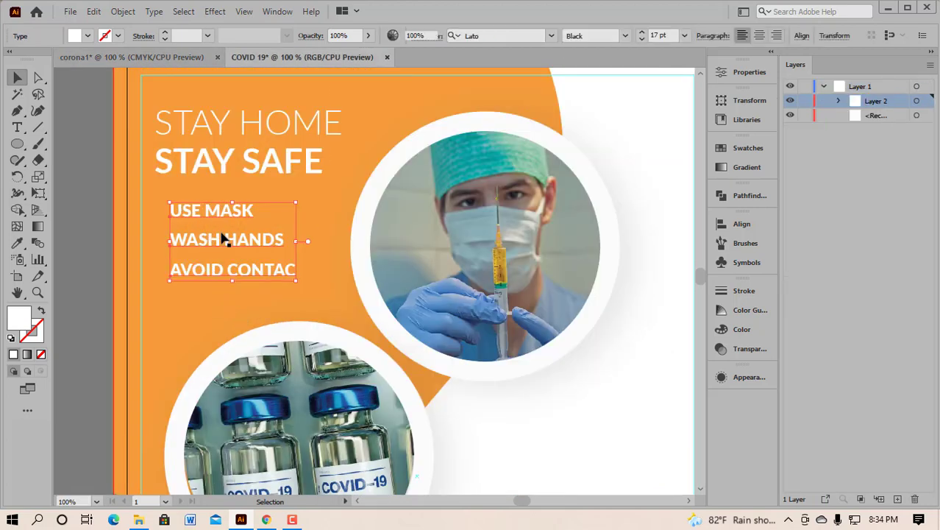
left_click(195, 290)
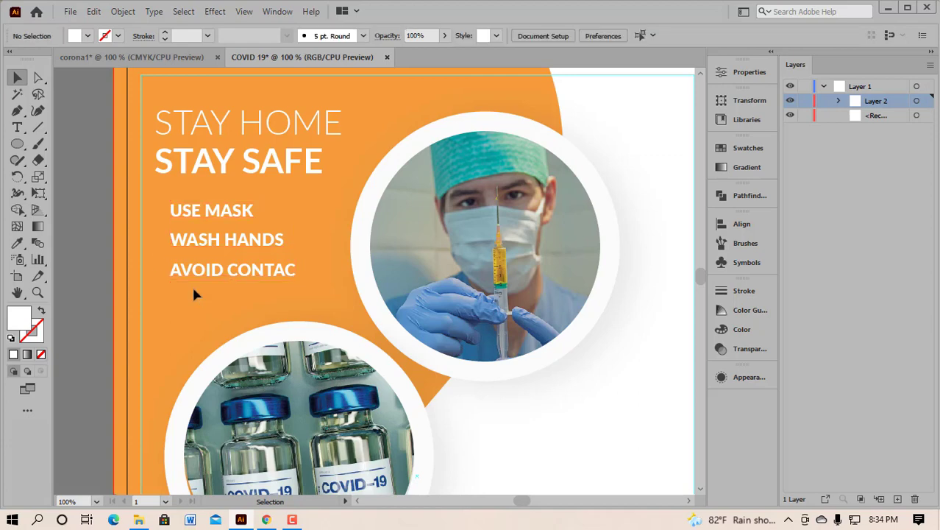
left_click(209, 209)
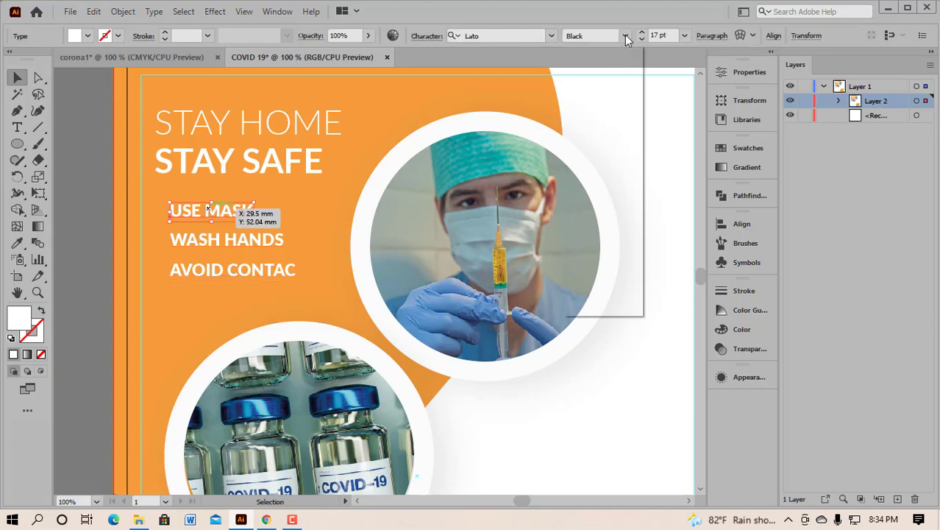
left_click(625, 36)
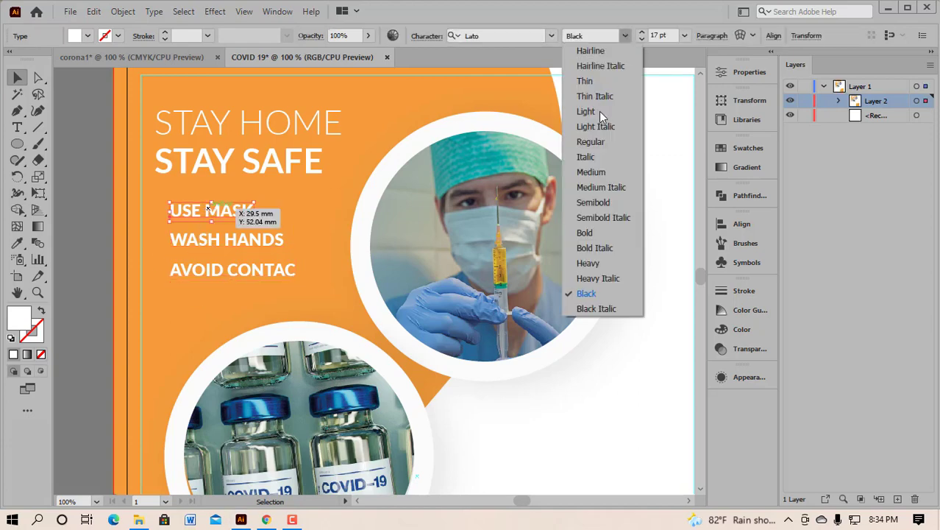
left_click(600, 264)
Step: Copy the Heavy style onto WASH HANDS and AVOID CONTAC
left_click(262, 245)
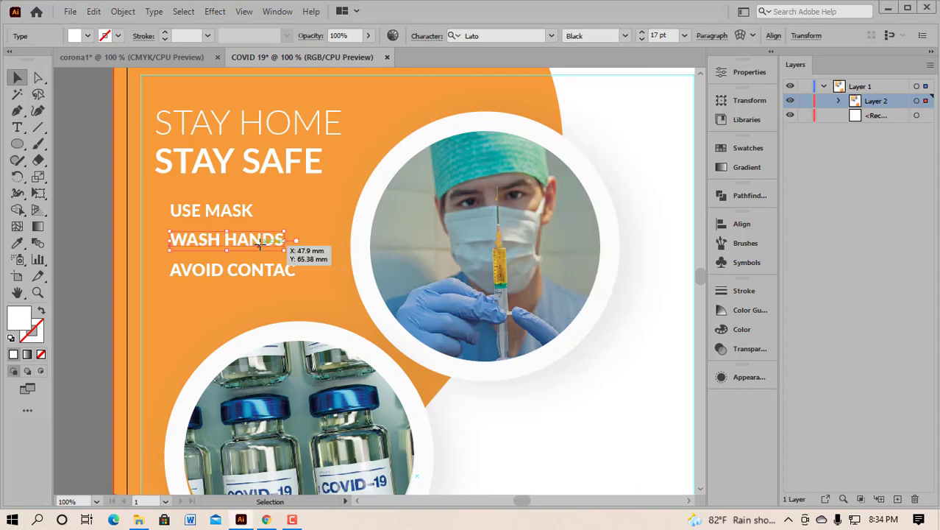
left_click(18, 245)
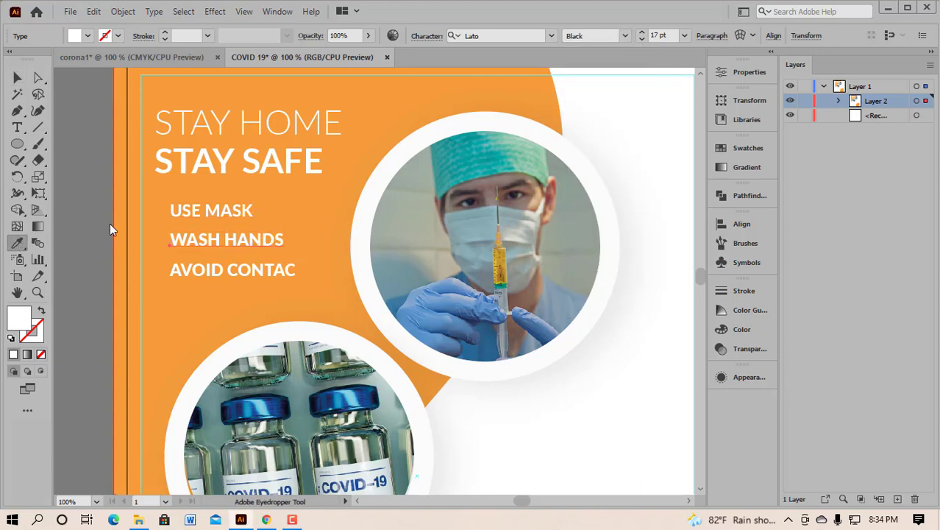
left_click(189, 211)
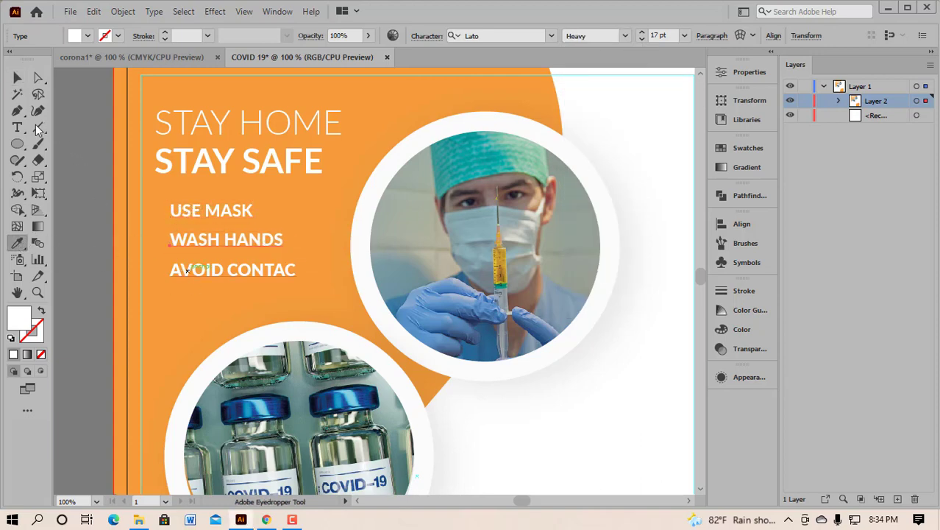
left_click(17, 79)
left_click(210, 272)
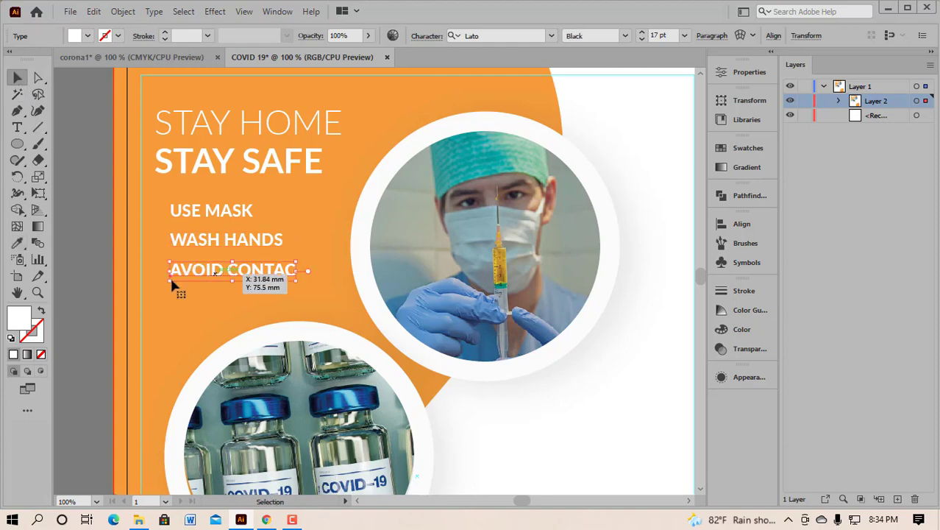
left_click(18, 245)
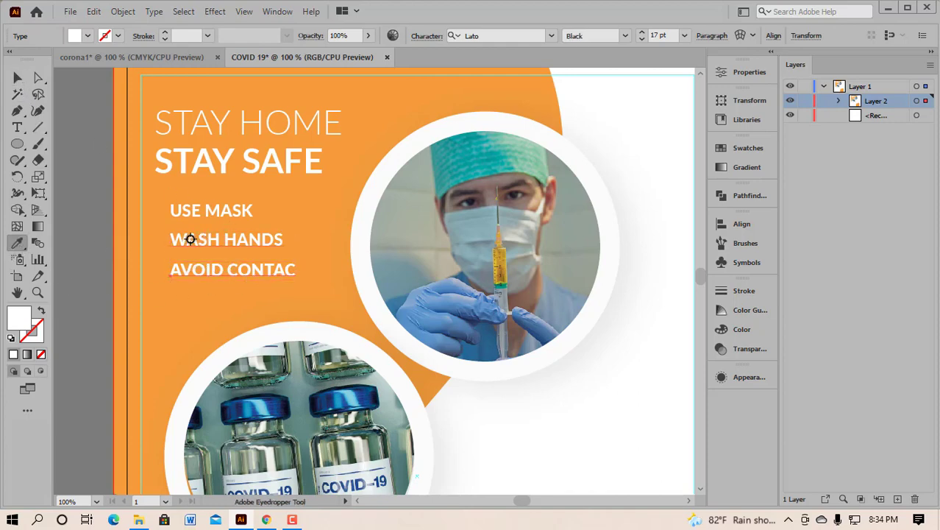
left_click(190, 239)
left_click(20, 79)
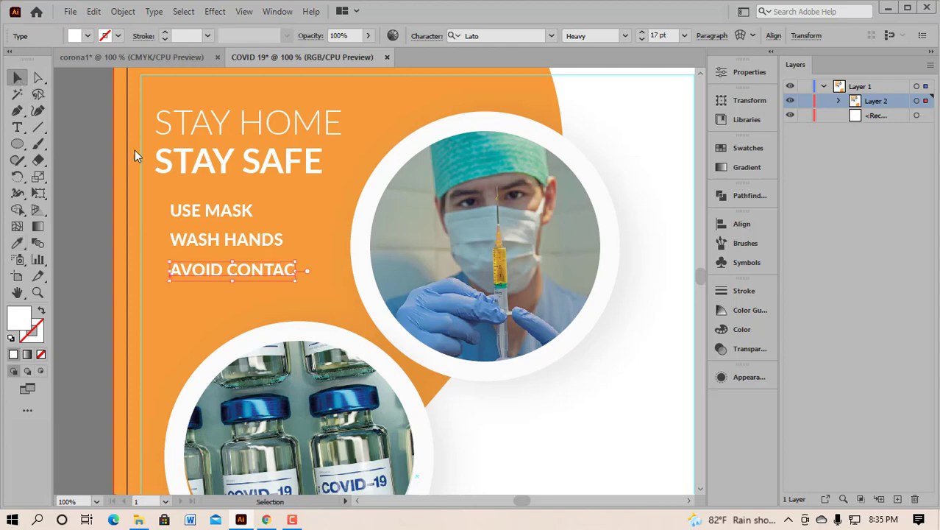
Step: Left-align the three tip lines, collapse the alignment options and deselect
left_click_drag(238, 284, 247, 285)
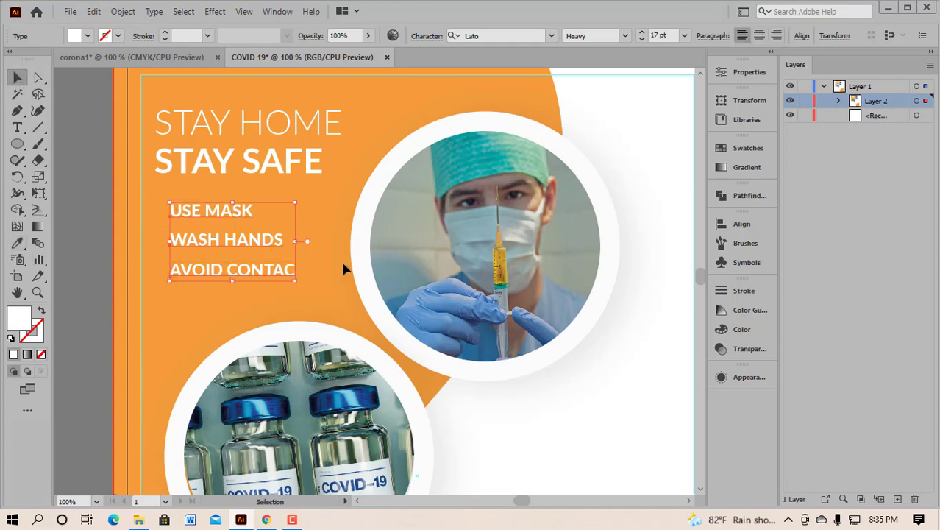
left_click(729, 226)
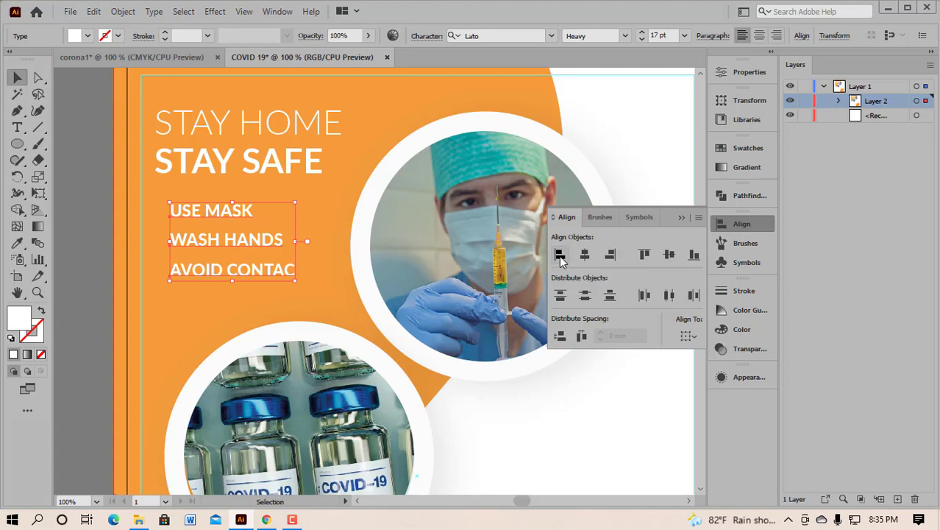
left_click(682, 217)
left_click(665, 193)
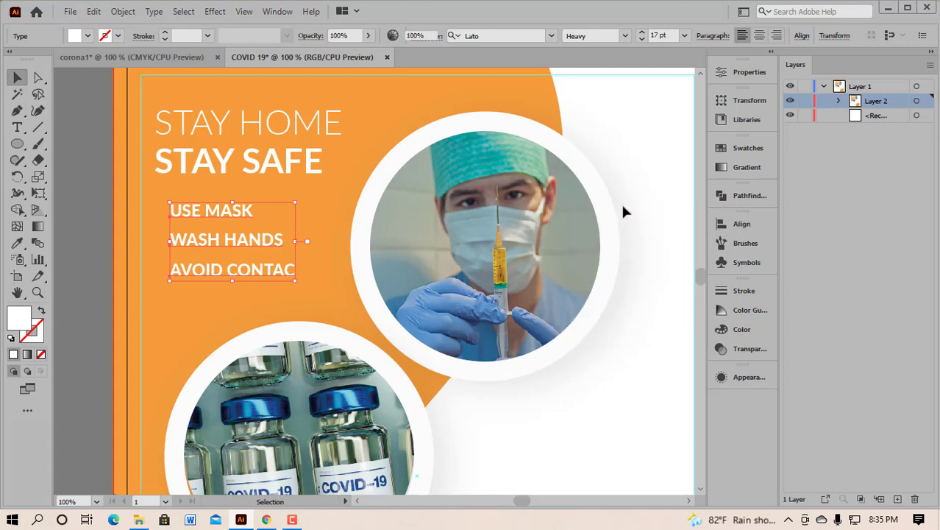
left_click(314, 285)
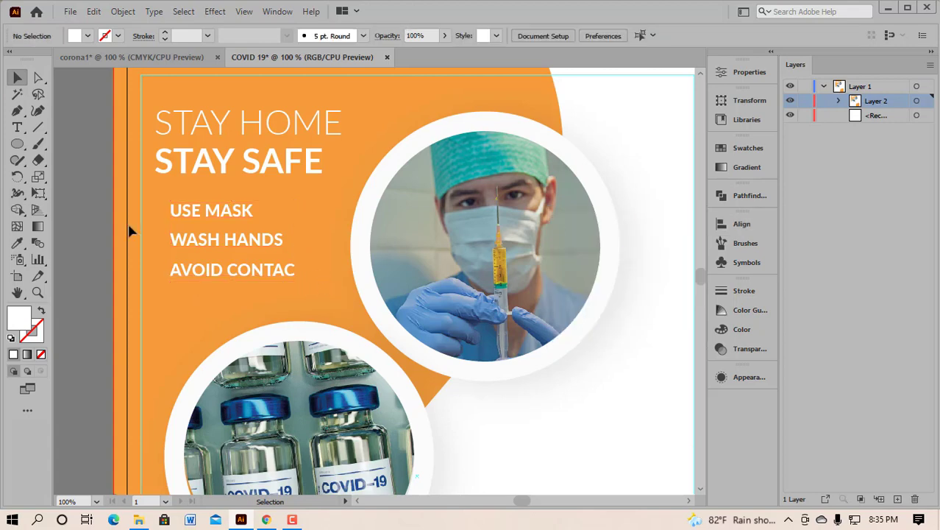
Step: Draw a small circle and give it a white fill
right_click(18, 145)
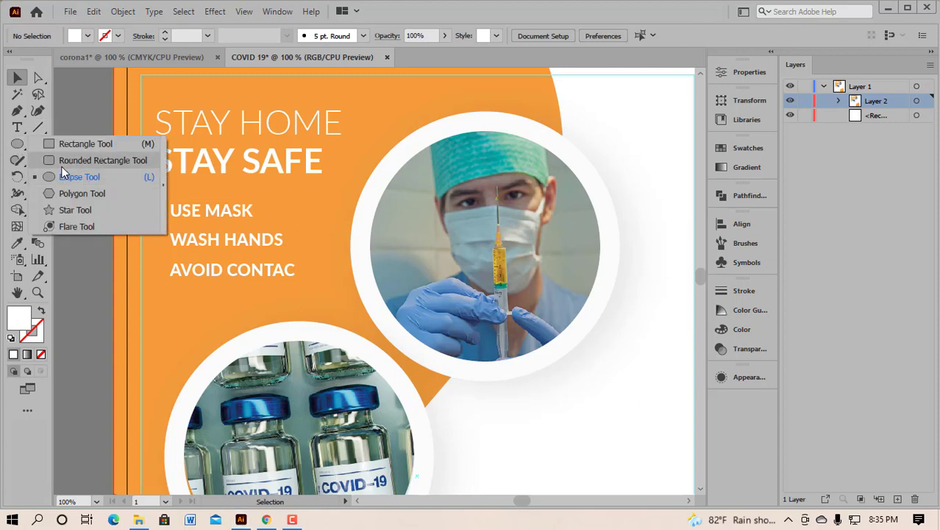
left_click(65, 177)
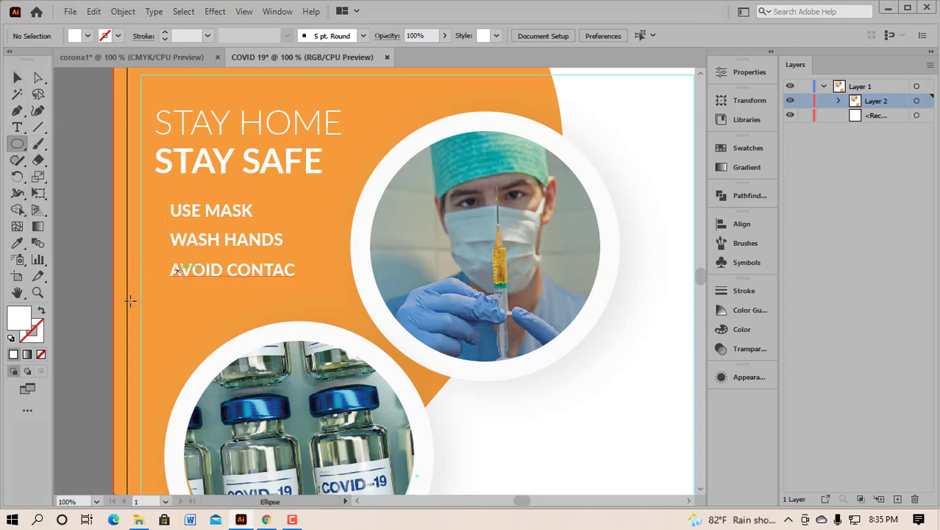
scroll(508, 369, "down", 1)
mouse_move(538, 367)
left_mouse_down()
mouse_move(549, 381)
mouse_move(542, 372)
left_mouse_up()
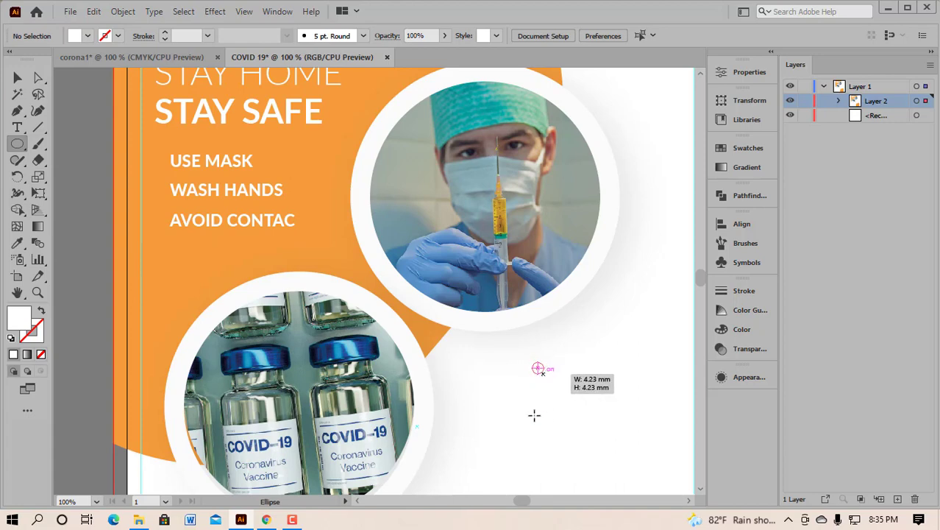
left_click(17, 243)
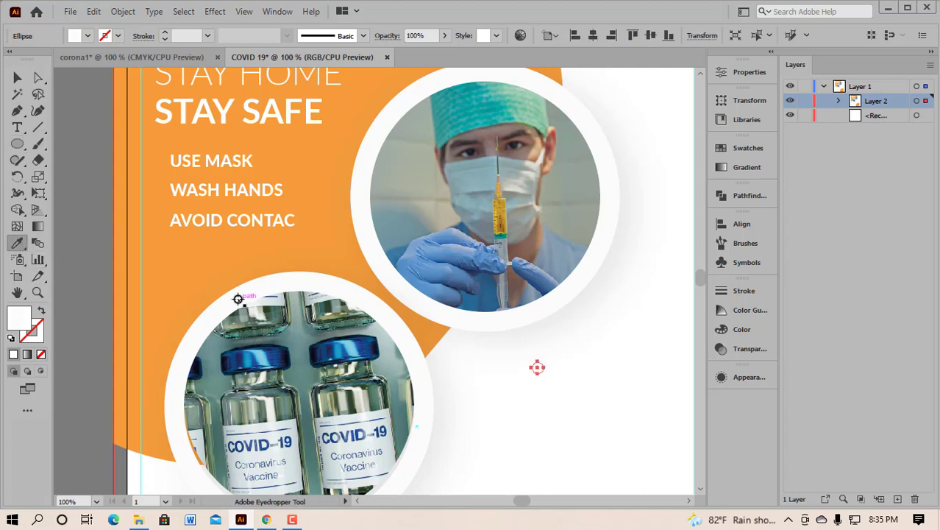
left_click(178, 271)
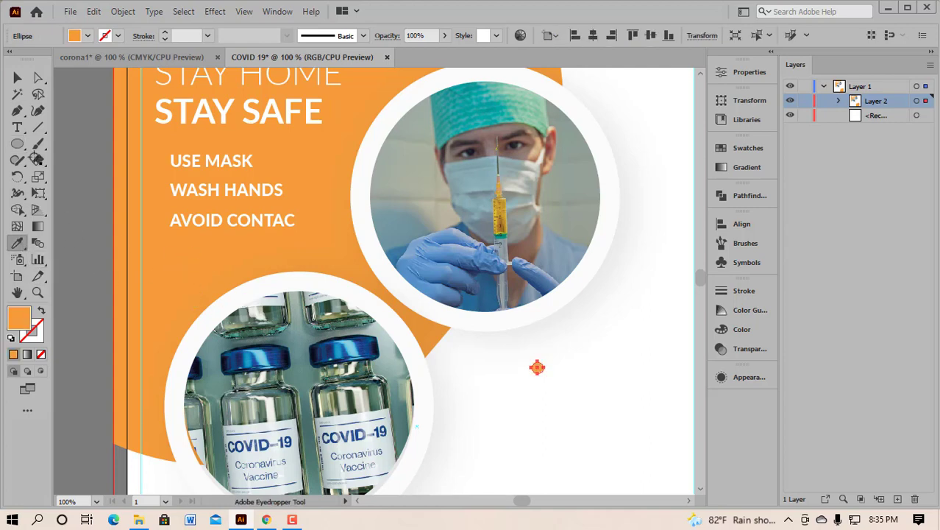
left_click(228, 300)
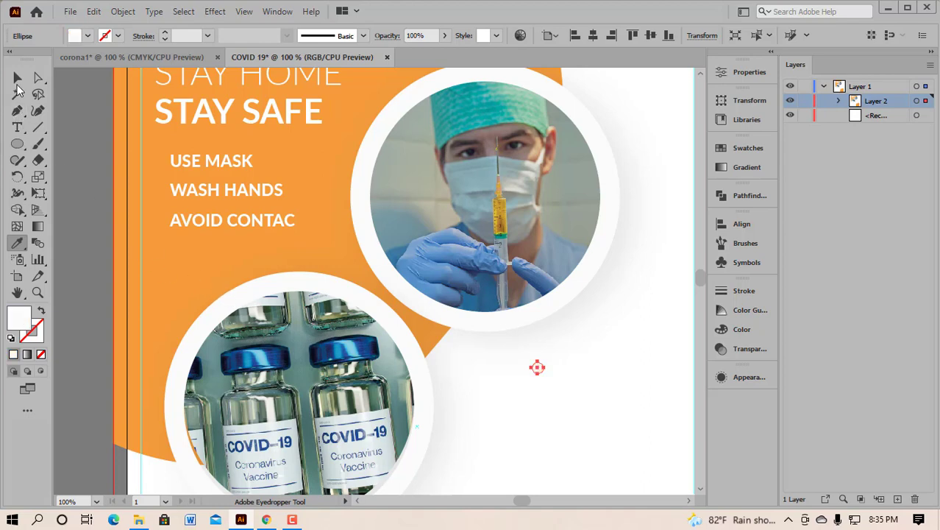
Step: Place the white circle just left of USE MASK
left_click(18, 82)
left_click_drag(538, 367, 245, 262)
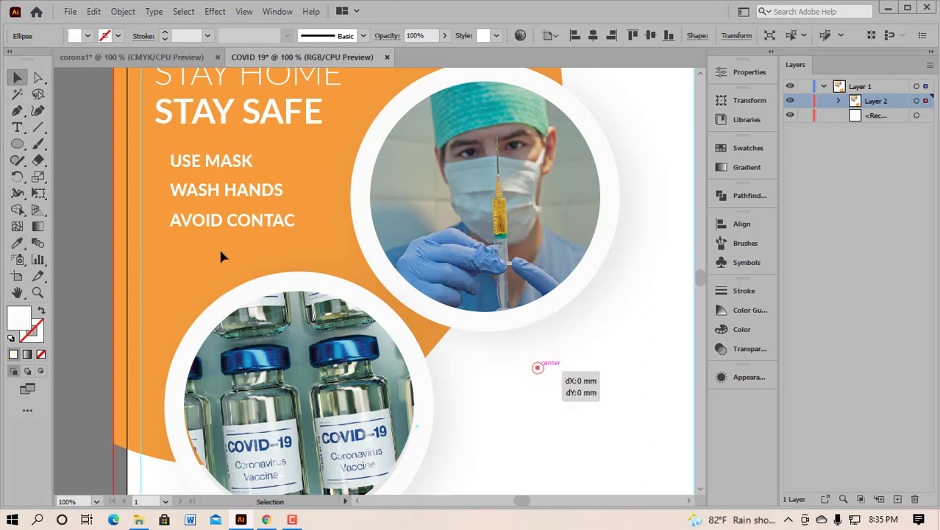
left_click_drag(160, 186, 161, 168)
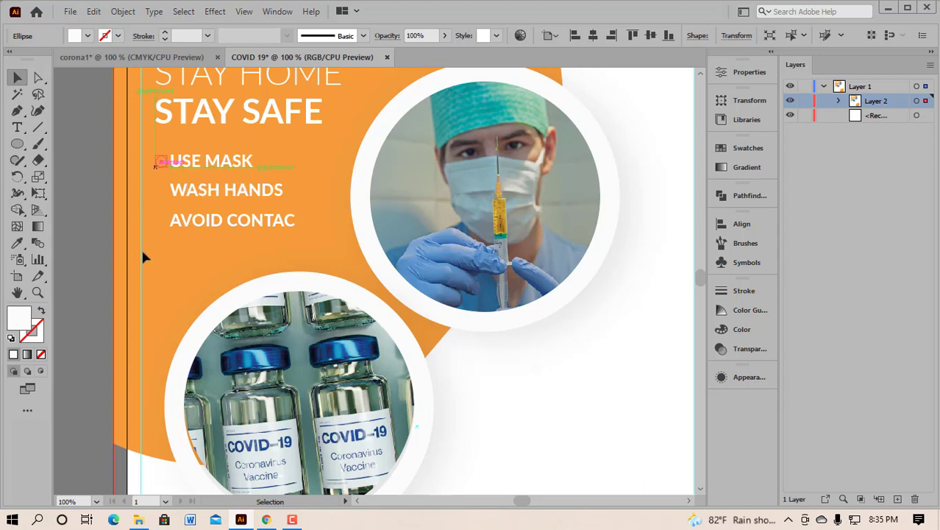
left_click(171, 256)
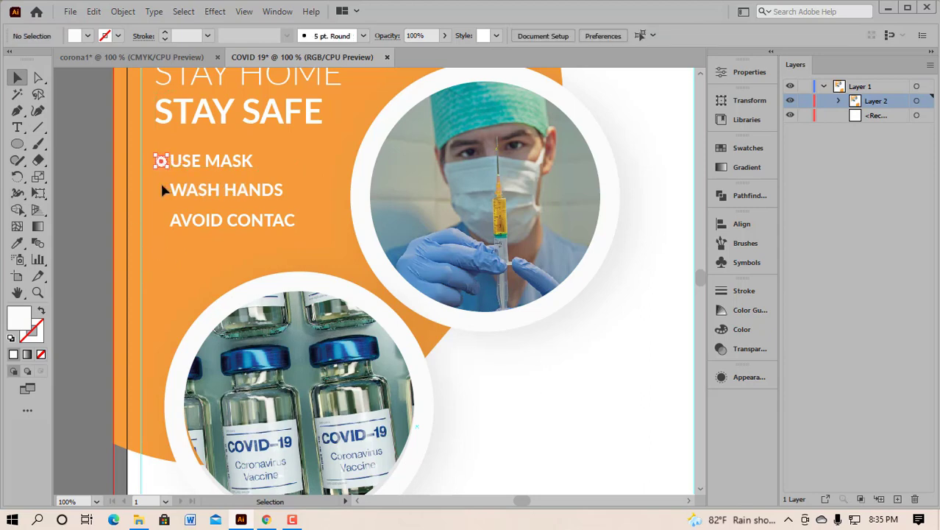
scroll(140, 159, "up", 3)
left_click_drag(207, 177, 181, 171)
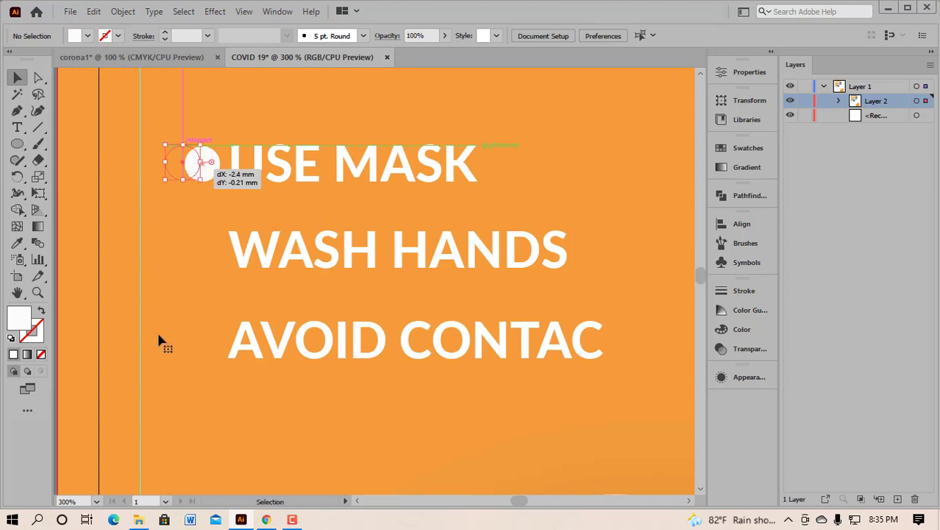
Step: Duplicate the circle twice, placing the third copy beside the last tip line
left_click_drag(184, 169, 178, 228, "alt")
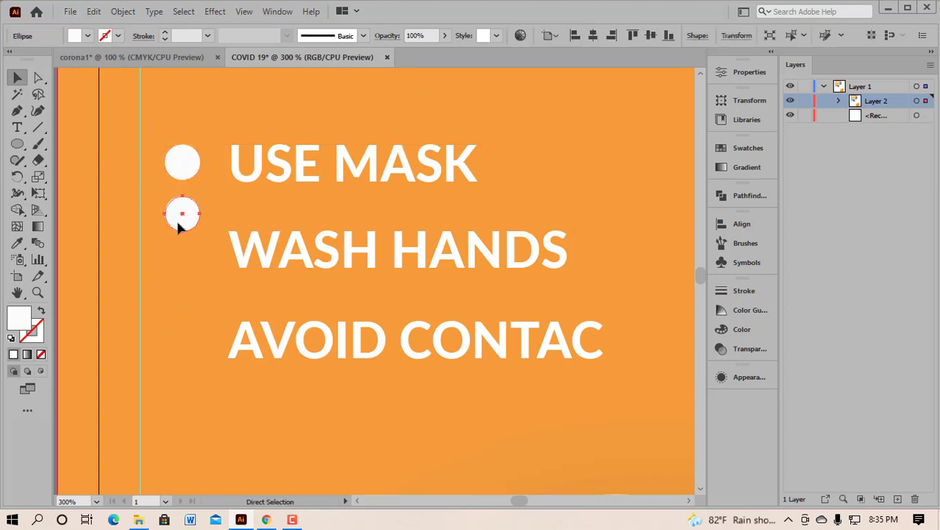
key("ctrl+d")
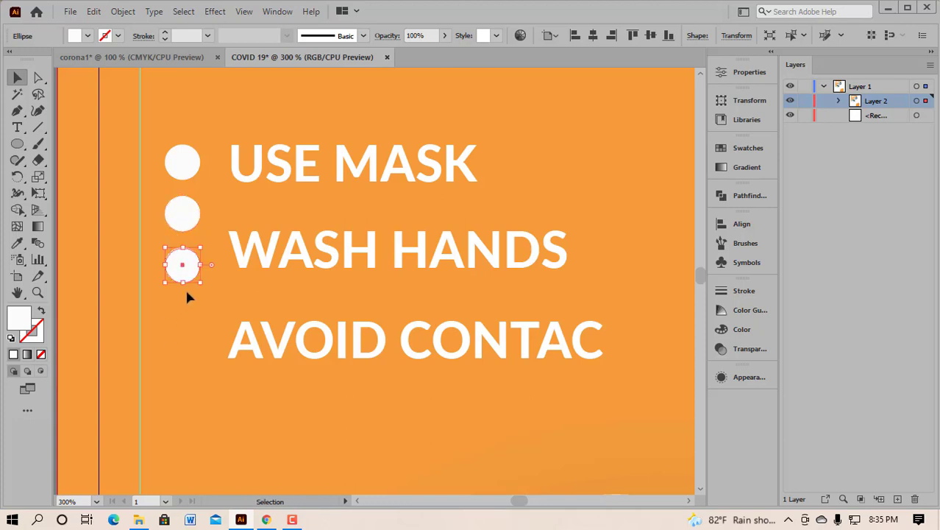
left_click(189, 304)
left_click_drag(184, 270, 189, 343)
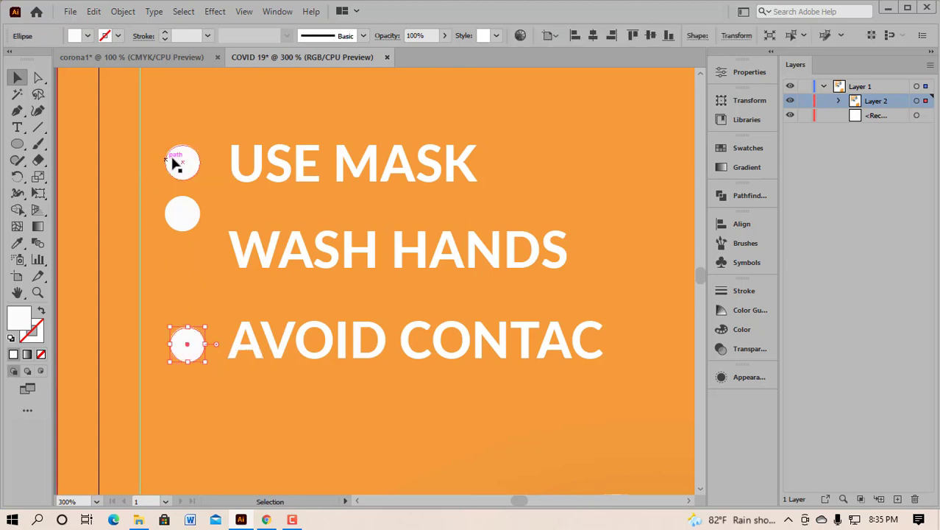
Step: Distribute the three bullet circles evenly from top to bottom
left_click_drag(207, 237, 202, 357)
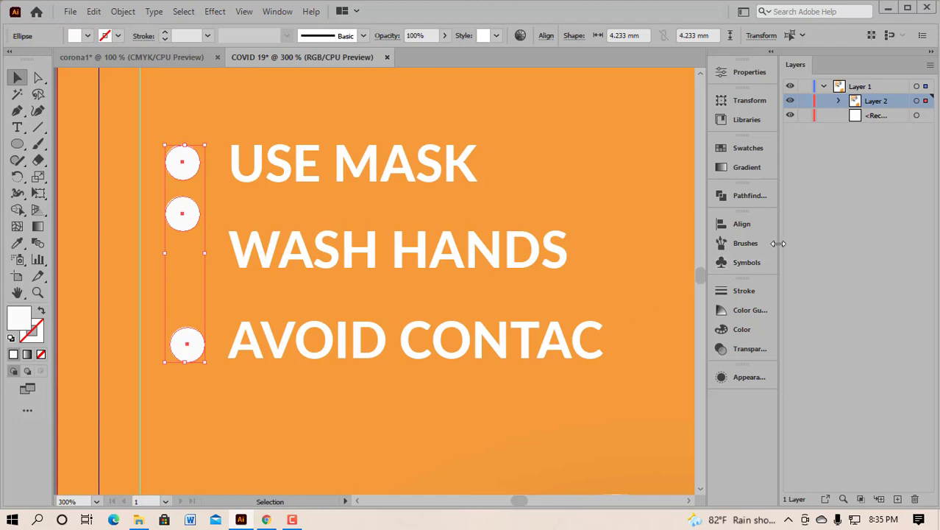
left_click(729, 228)
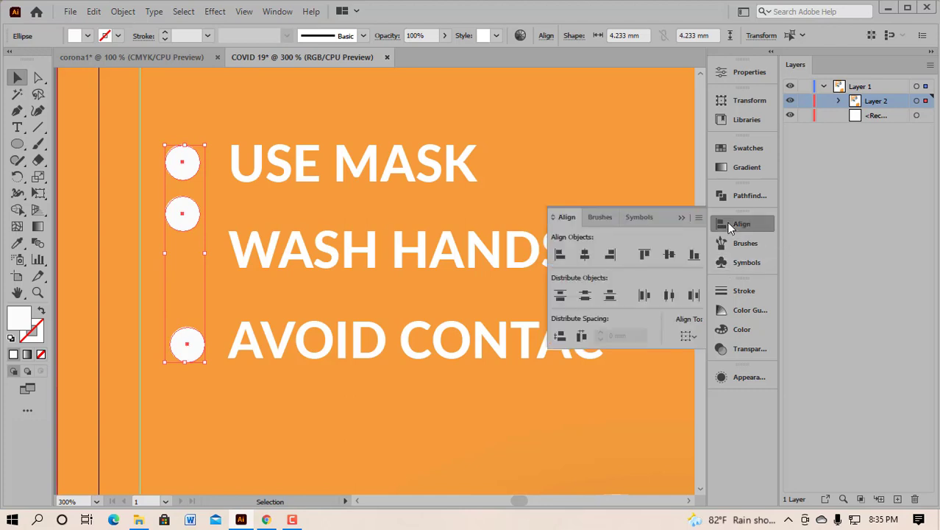
left_click(559, 337)
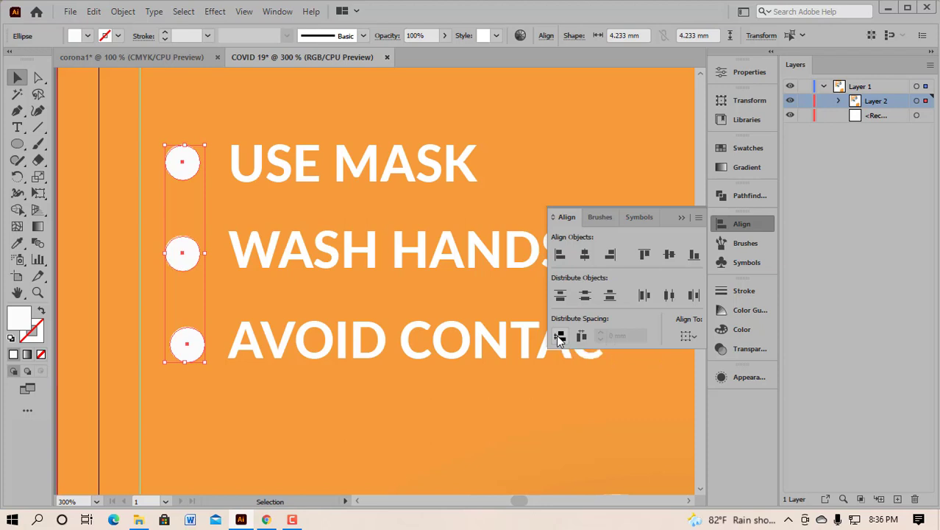
left_click(680, 218)
left_click(216, 117)
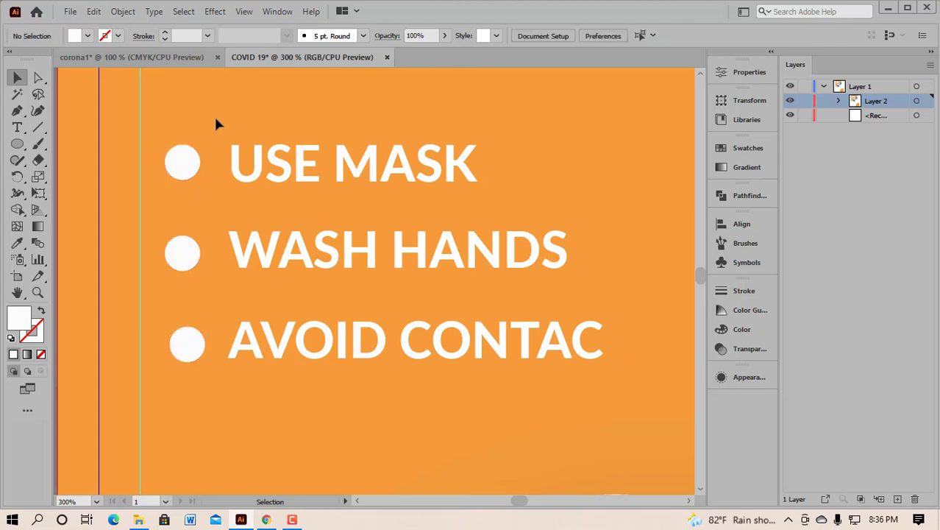
Step: Vertically centre USE MASK on the top circle and group them
left_click_drag(164, 125, 376, 170)
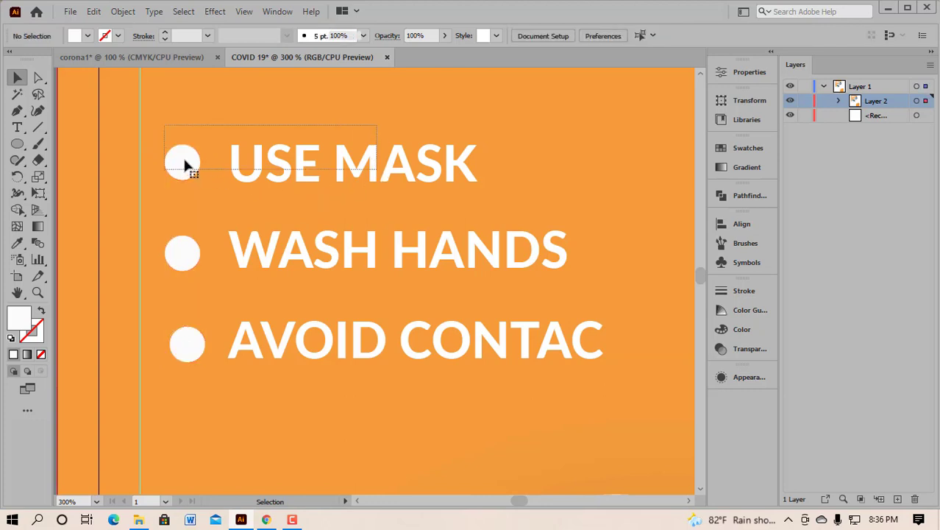
left_click(738, 224)
left_click(670, 254)
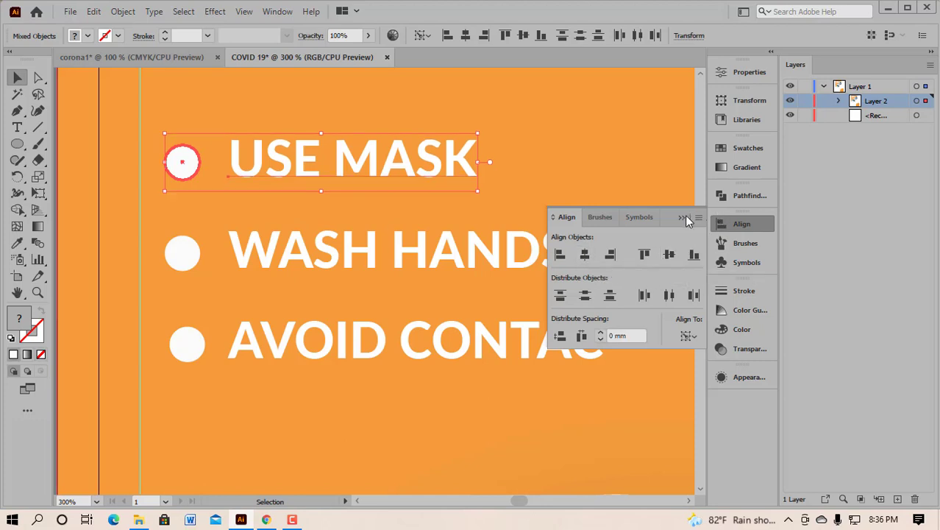
left_click(684, 217)
key("ctrl+g")
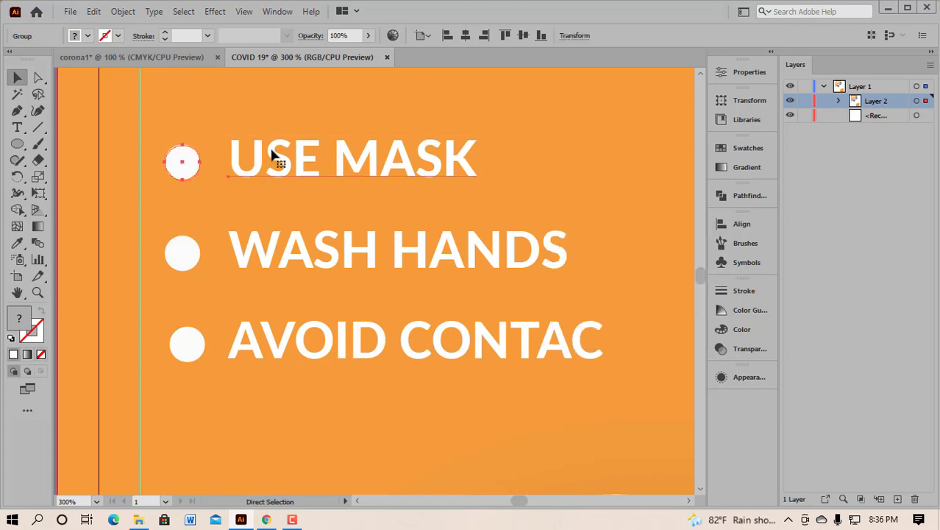
Step: Centre WASH HANDS and AVOID CONTAC on their circles, grouping each pair
left_click_drag(159, 226, 185, 263)
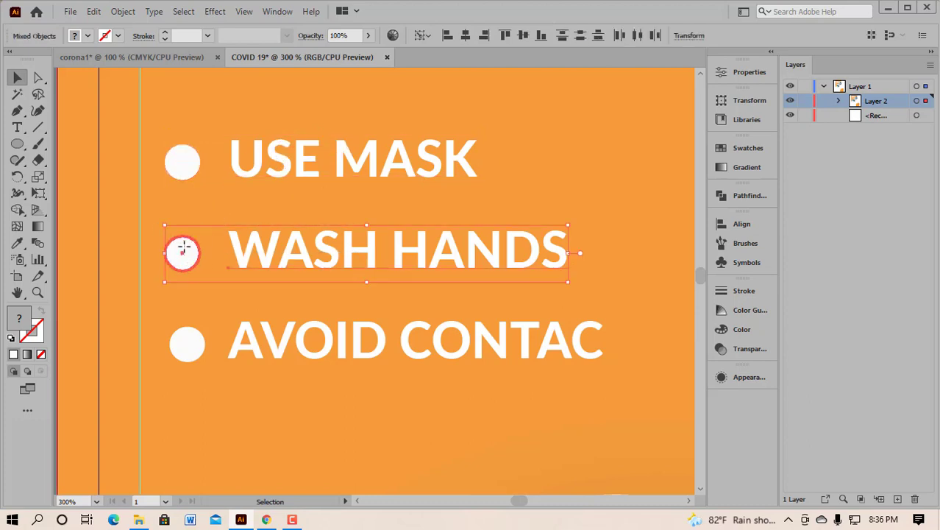
left_click(742, 225)
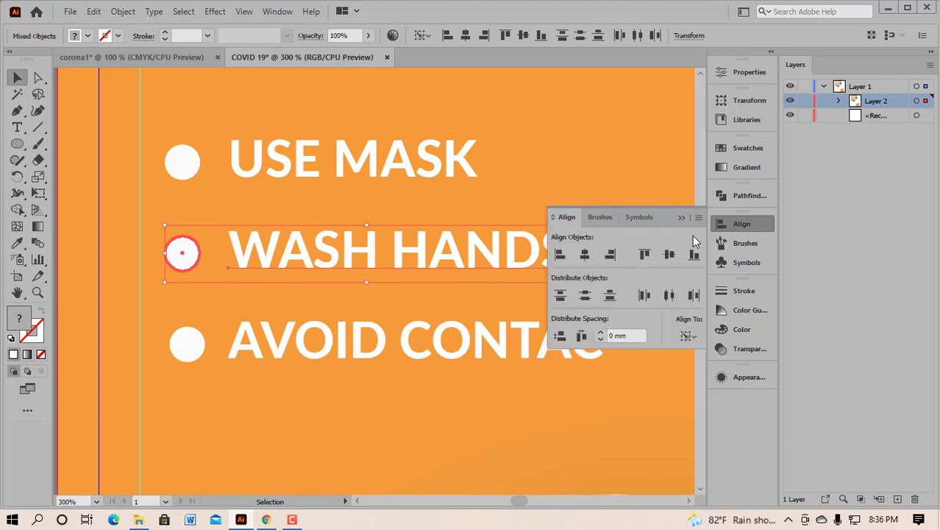
left_click(670, 255)
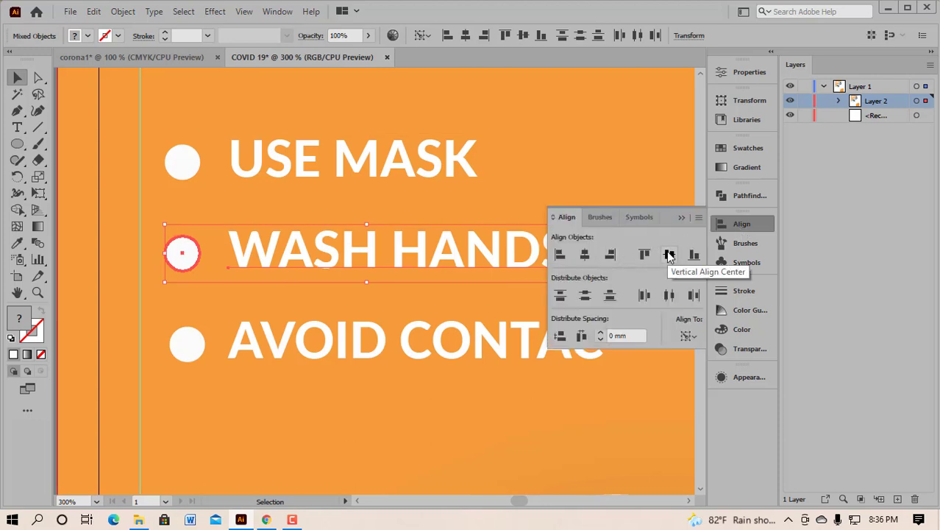
key("ctrl+g")
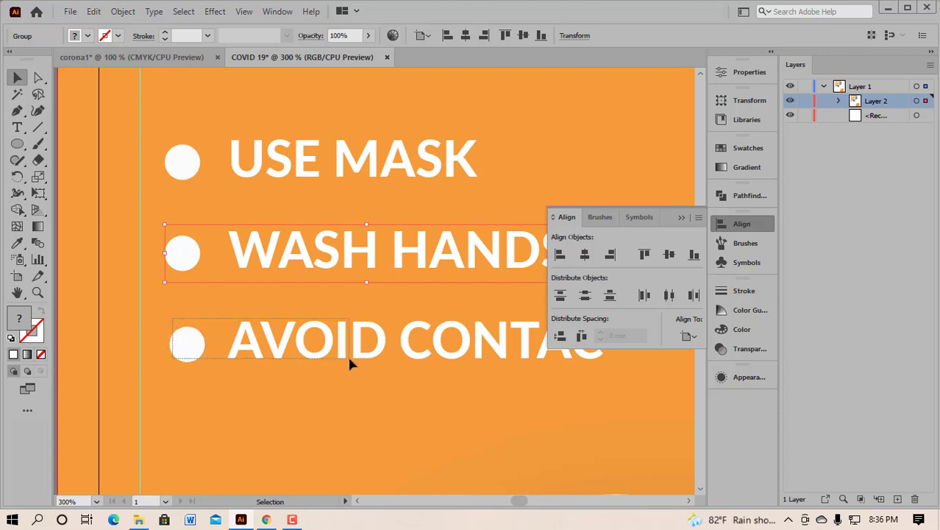
left_click_drag(349, 364, 199, 349)
left_click(193, 340)
left_click(673, 255)
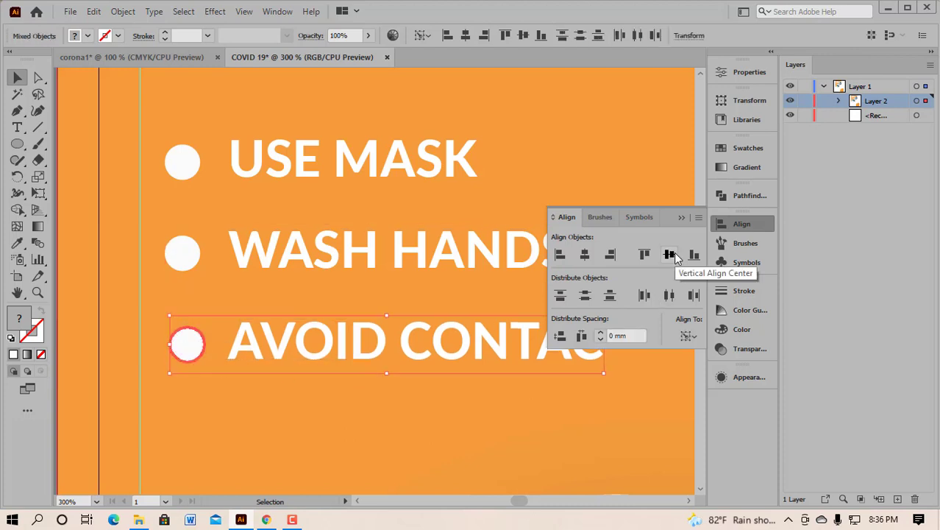
key("ctrl+g")
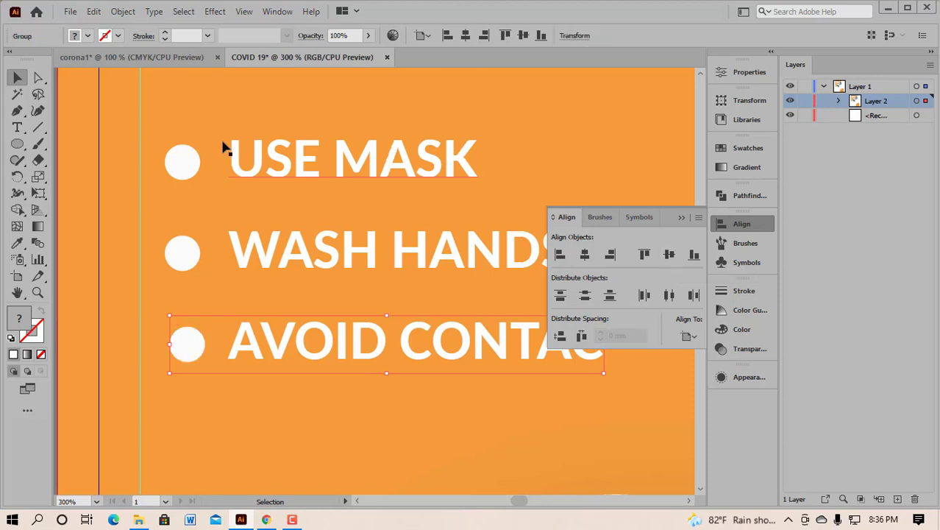
left_click_drag(245, 104, 388, 366)
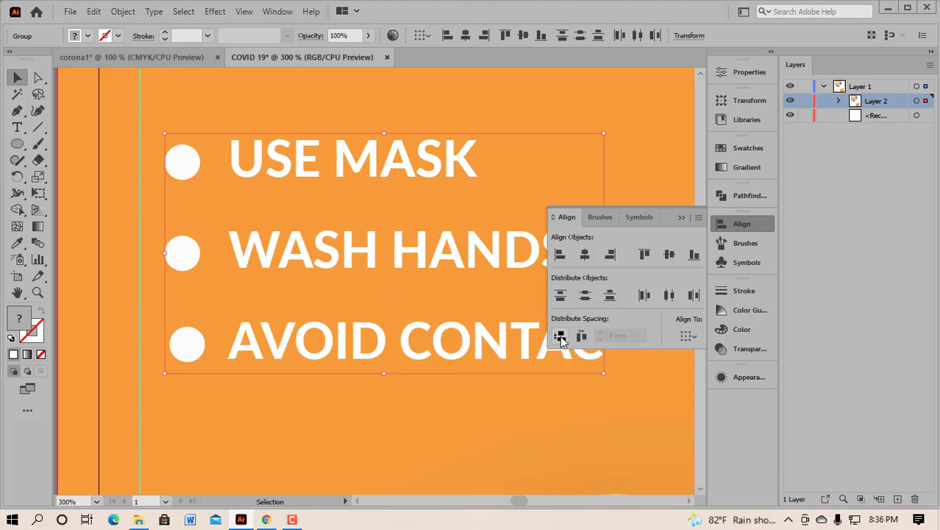
left_click(681, 218)
left_click(467, 401)
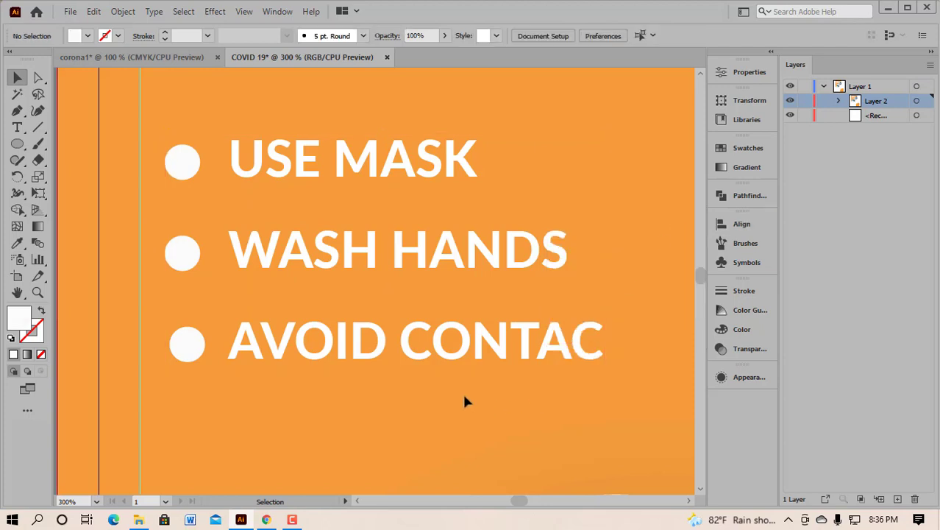
scroll(465, 401, "down", 4)
Step: Group the STAY HOME / STAY SAFE heading, and group the bullet items separately
scroll(465, 401, "down", 1)
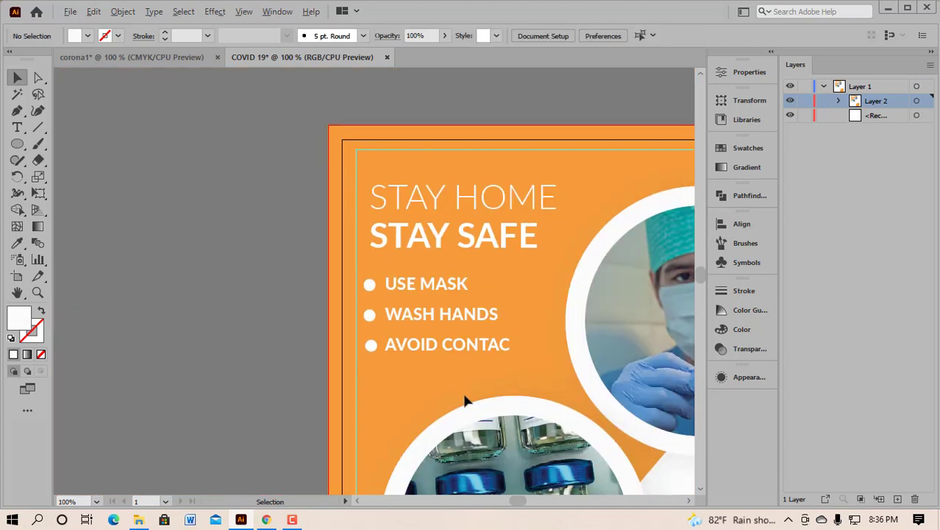
scroll(465, 401, "up", 2)
scroll(465, 401, "down", 1)
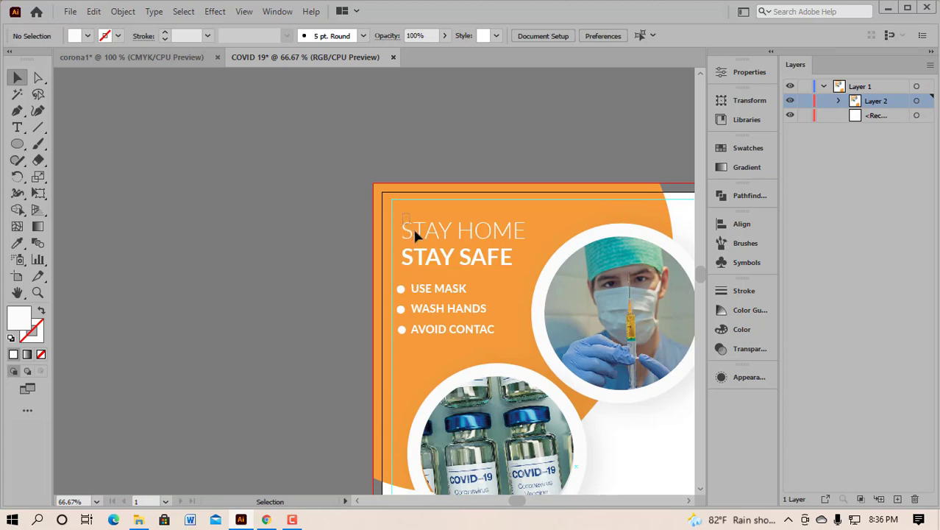
left_click(444, 267)
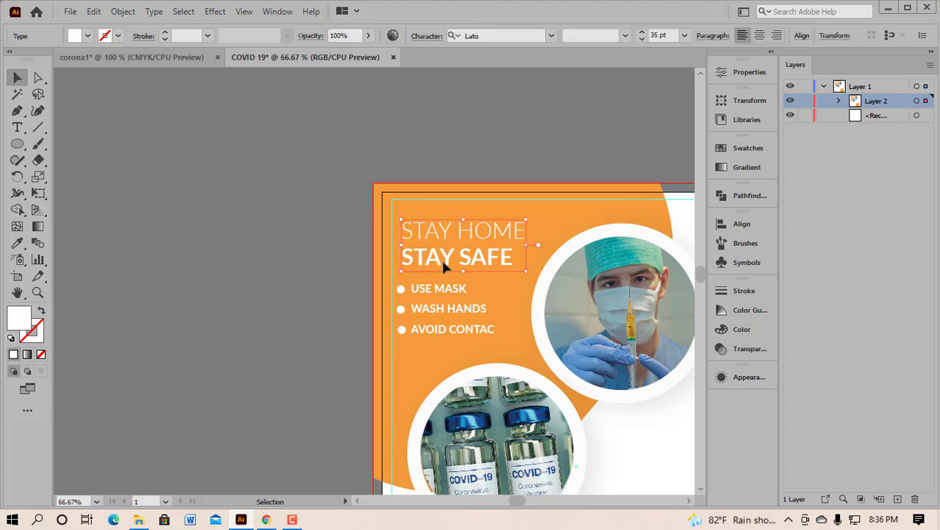
key("ctrl+g")
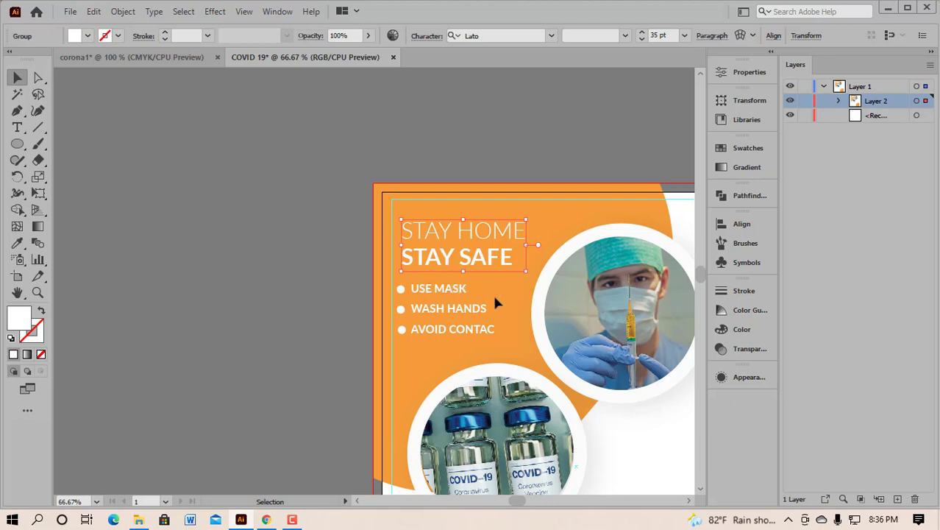
left_click_drag(437, 360, 413, 284)
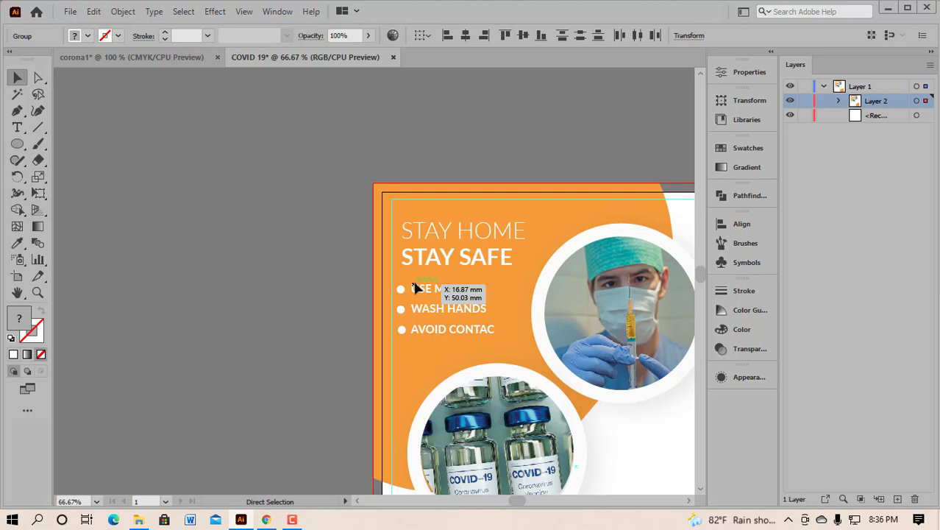
key("ctrl+g")
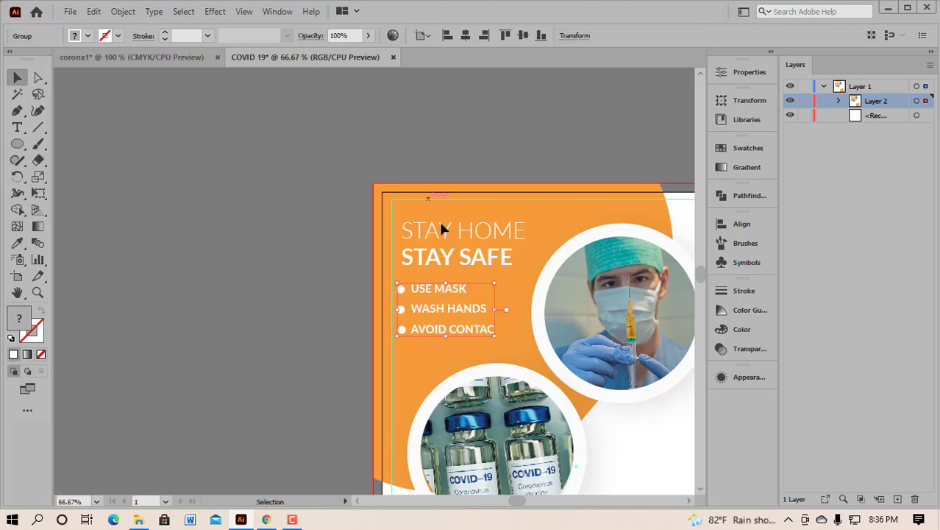
Step: Left-align the heading group with the bullet list group
left_click(437, 230, "shift")
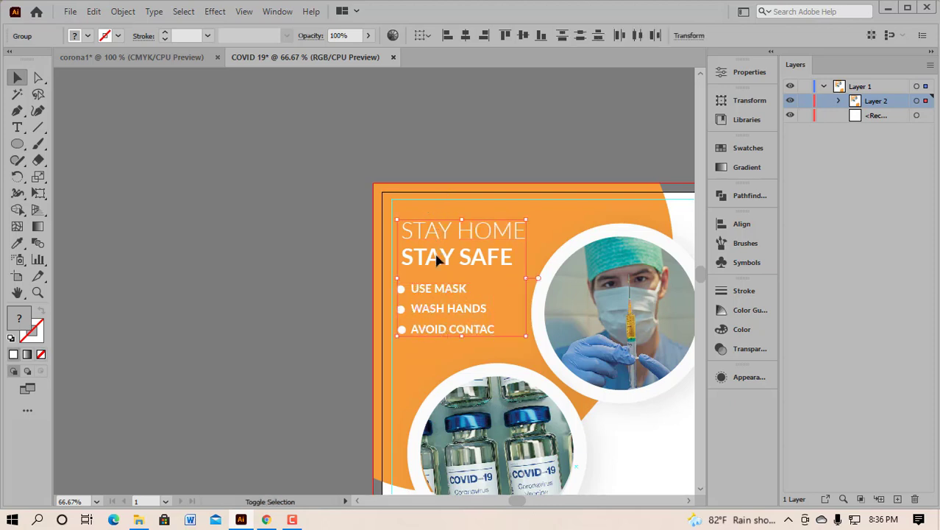
left_click(433, 354)
left_click(317, 322)
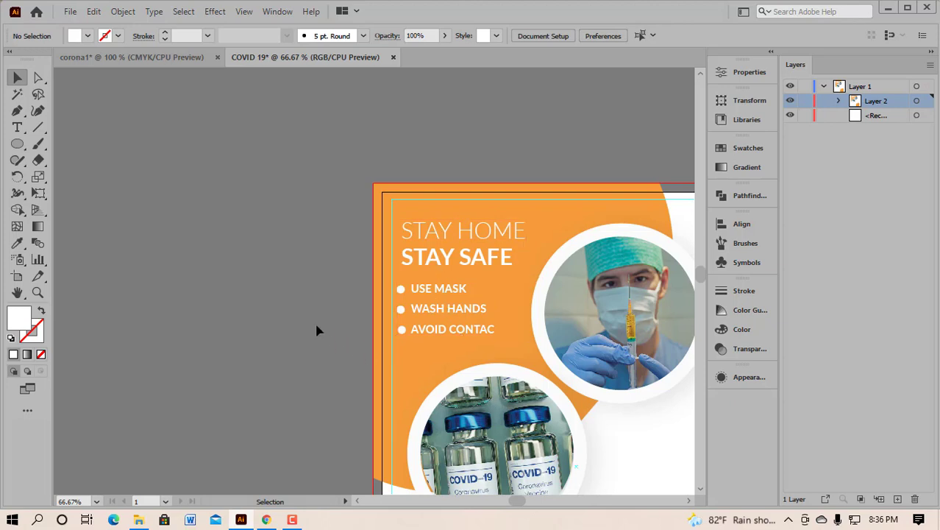
left_click(427, 234)
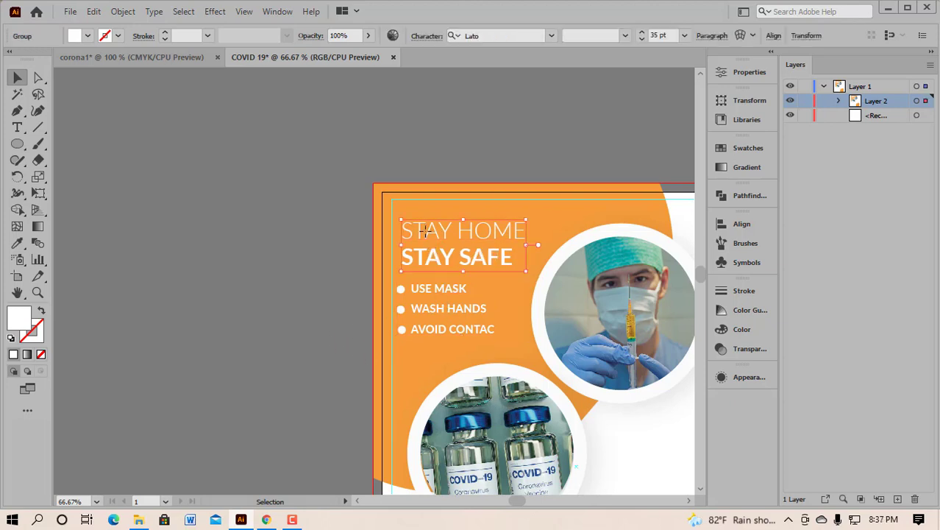
left_click(439, 290, "shift")
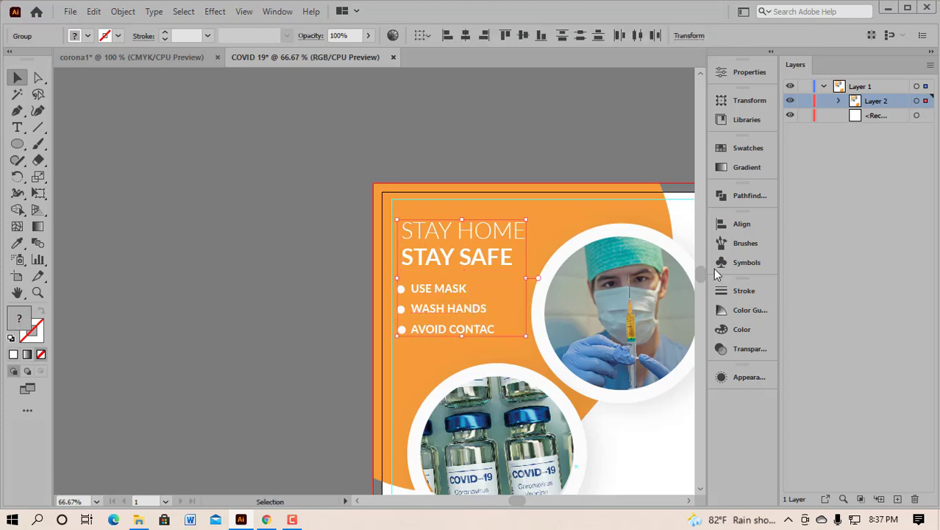
left_click(723, 232)
left_click(567, 255)
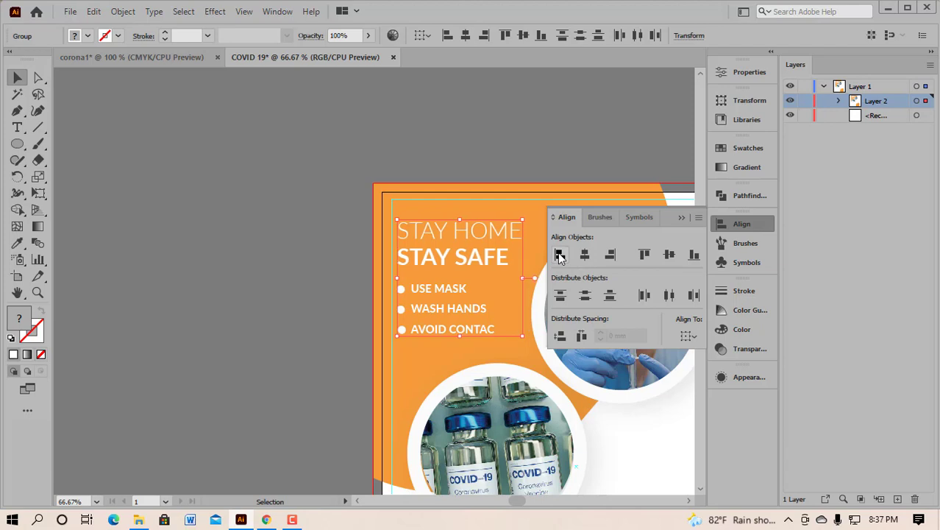
left_click(682, 219)
Step: Shift the heading and bullet block about 3.77 mm right
left_click(273, 202)
left_click_drag(445, 210, 471, 329)
left_click(259, 315)
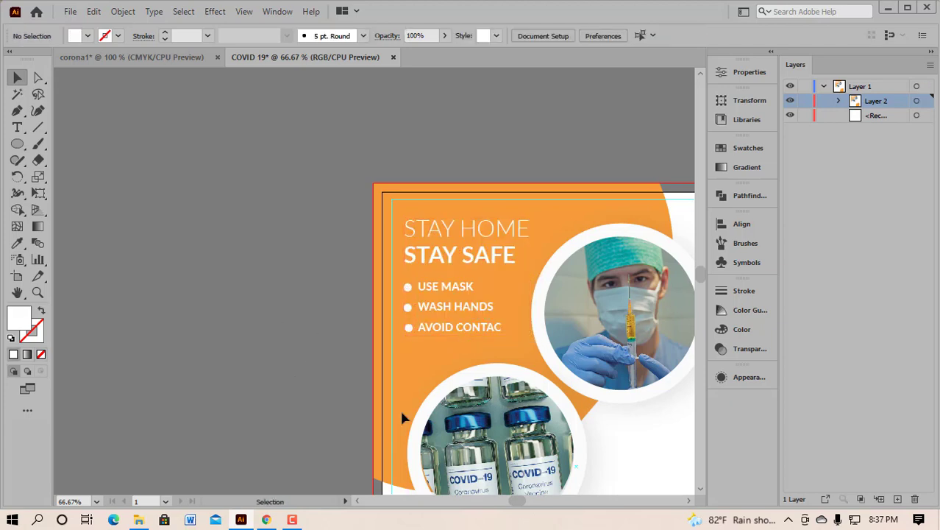
scroll(593, 448, "down", 2)
scroll(588, 446, "right", 6)
scroll(516, 424, "down", 3)
scroll(515, 429, "down", 4)
scroll(483, 416, "right", 2)
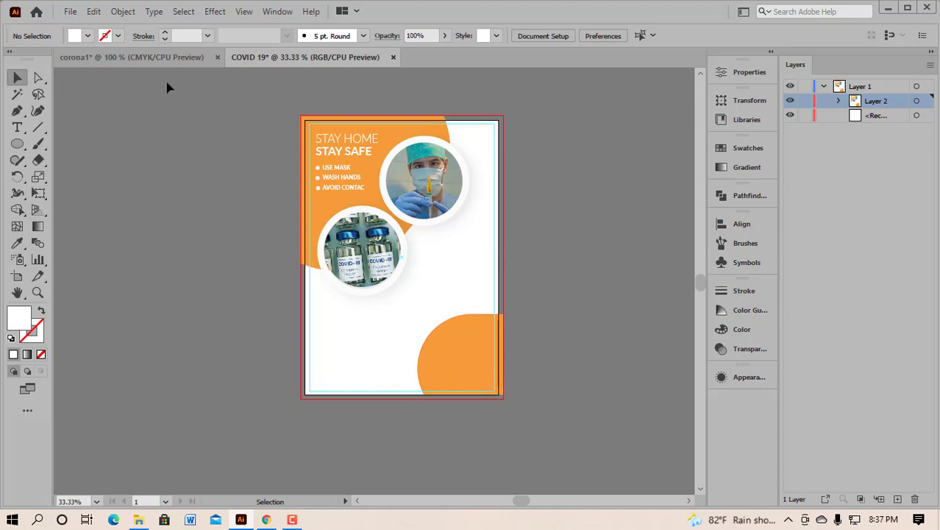
left_click(157, 58)
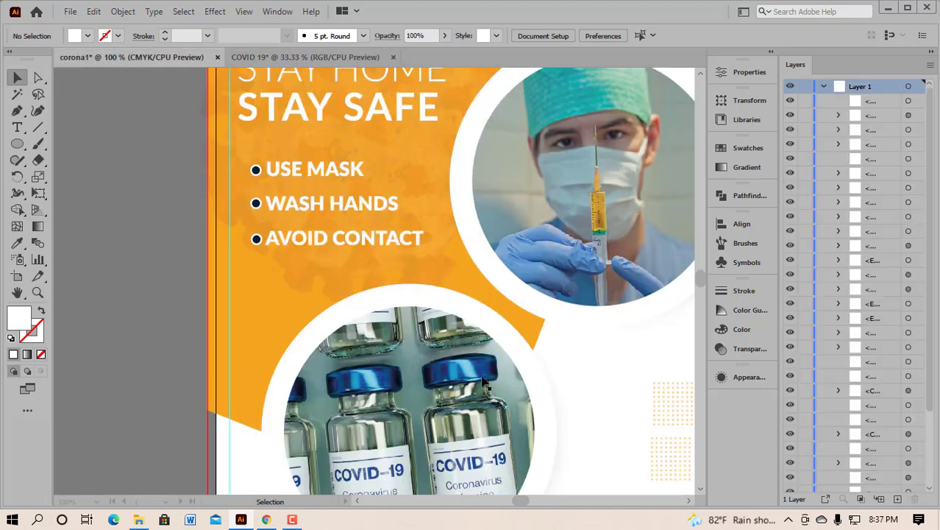
scroll(483, 384, "down", 3)
scroll(485, 384, "down", 4)
scroll(555, 376, "right", 2)
scroll(552, 377, "right", 1)
scroll(469, 434, "down", 3)
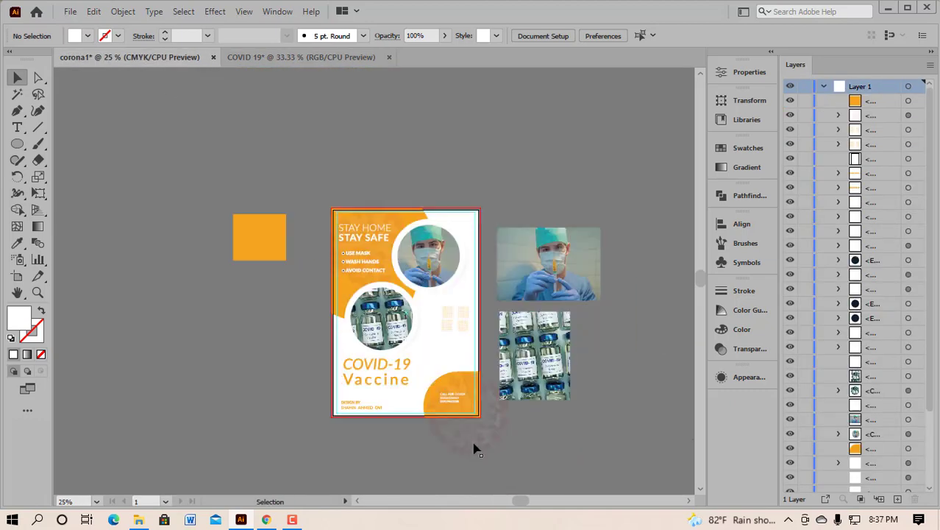
scroll(461, 402, "up", 3)
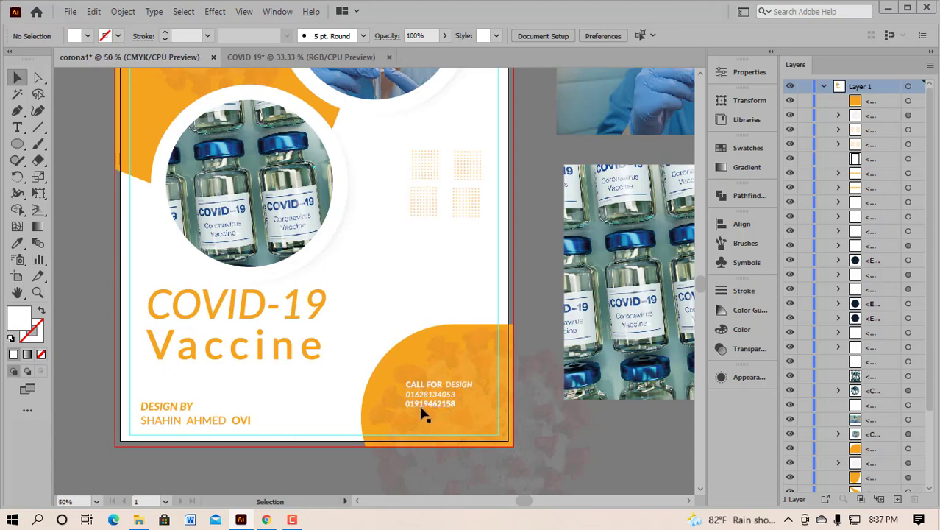
scroll(422, 412, "down", 3)
scroll(309, 130, "down", 2)
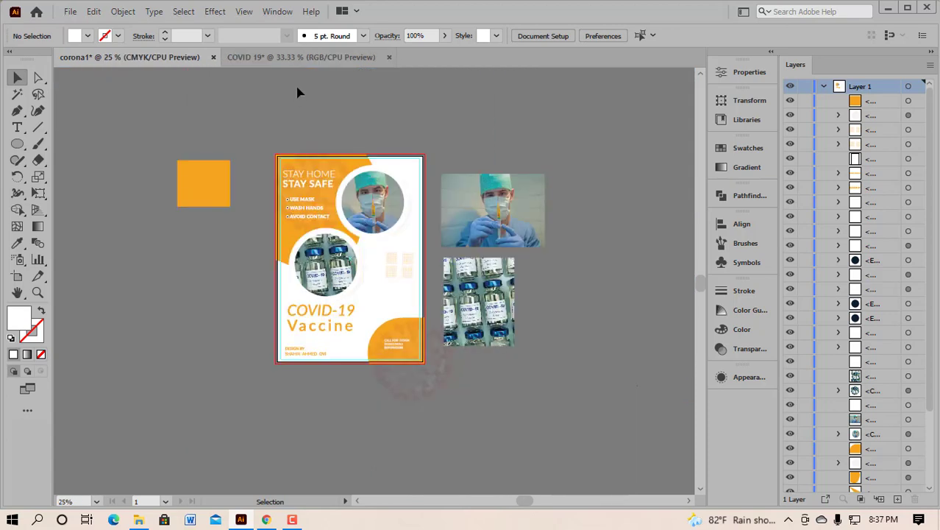
left_click(301, 56)
scroll(471, 376, "down", 1)
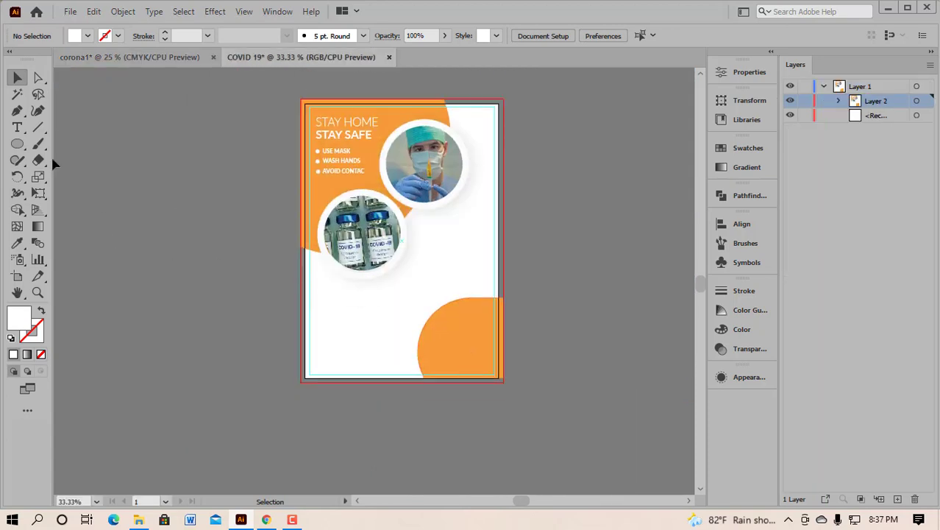
Step: Type CALL on the poster and scale it up to a large size
right_click(17, 128)
left_click(66, 128)
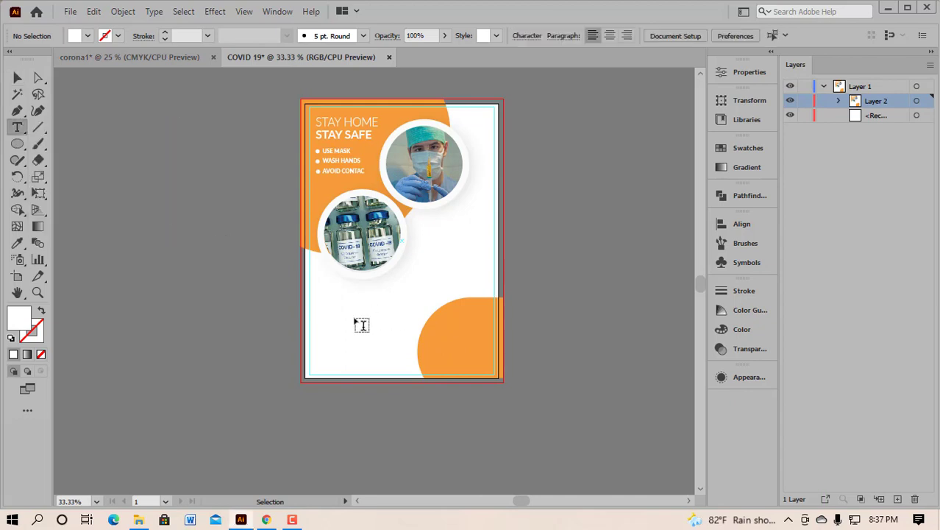
left_click(341, 328)
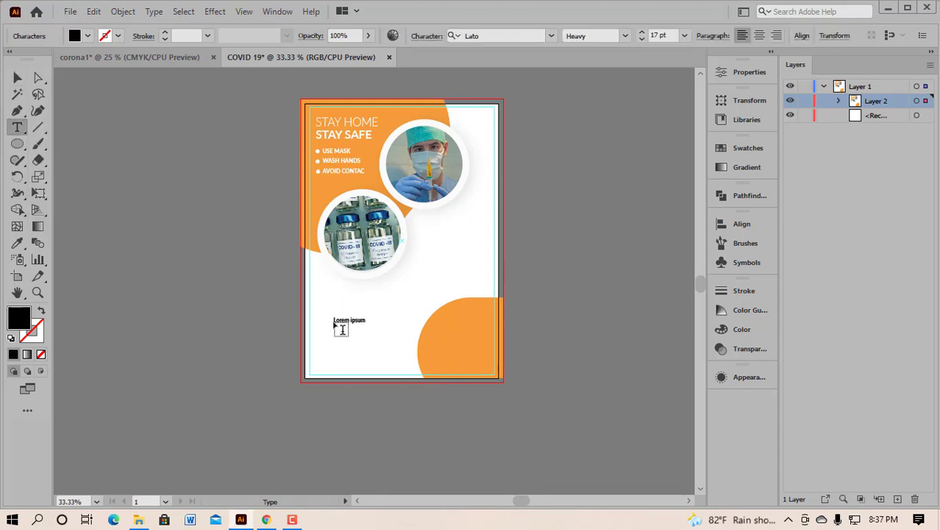
type("CALL")
left_click(16, 77)
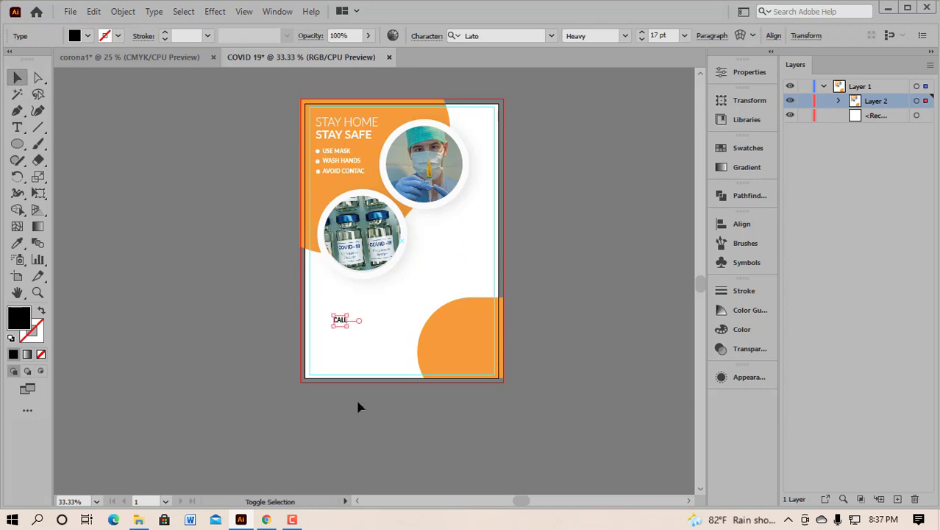
left_click_drag(351, 330, 475, 359)
left_click_drag(486, 313, 469, 320)
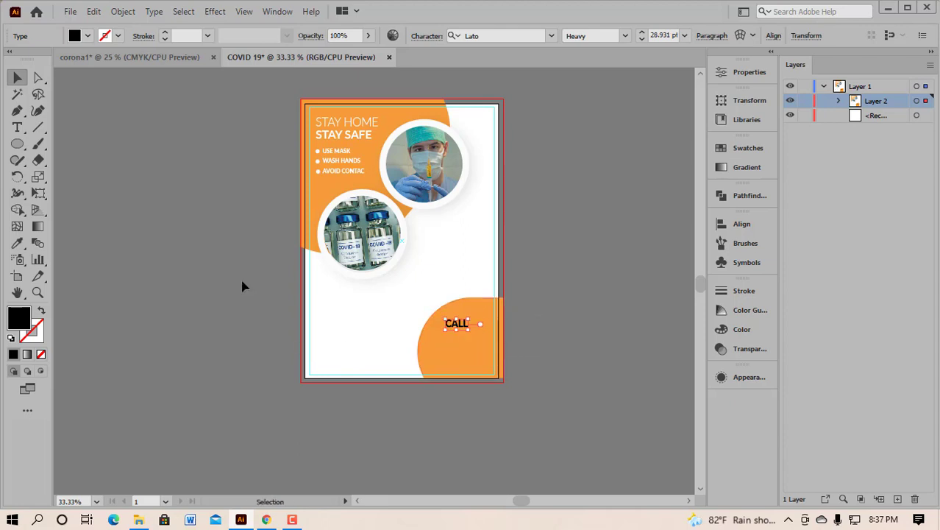
Step: Make CALL white and move it onto the lower-right orange quarter-circle
left_click(17, 242)
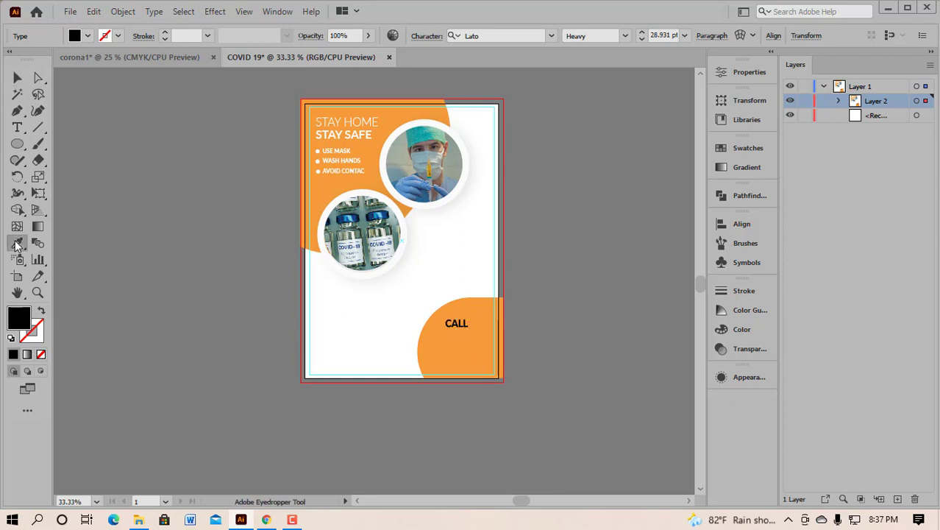
left_click(347, 312)
left_click(17, 77)
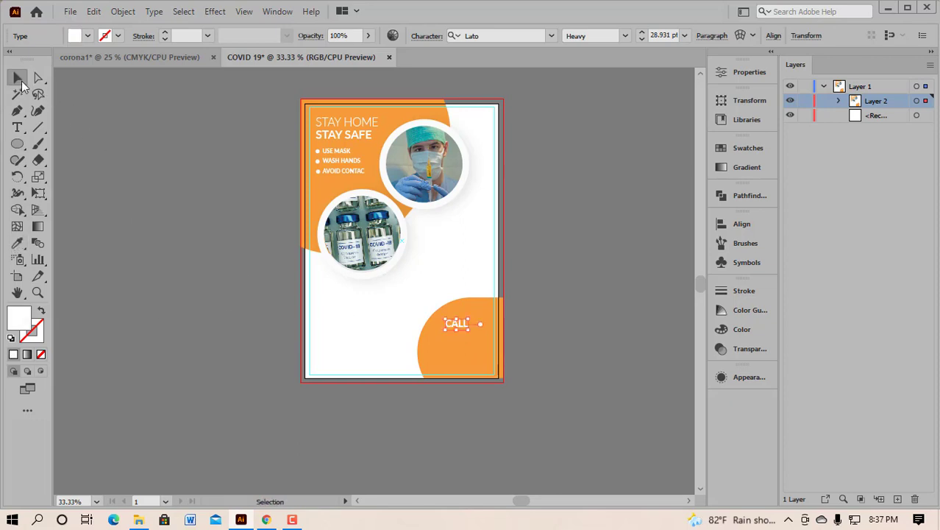
scroll(469, 350, "up", 2)
scroll(469, 348, "right", 2)
left_click_drag(422, 295, 444, 304)
left_click(424, 325)
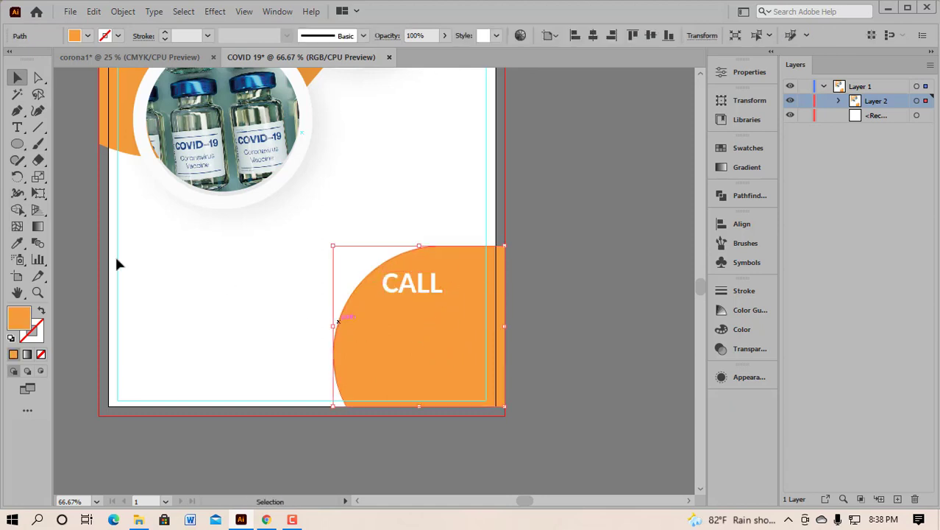
Step: Type the phone number as a new text line and position it under CALL
left_click(223, 323)
left_click(423, 362)
left_click(328, 303)
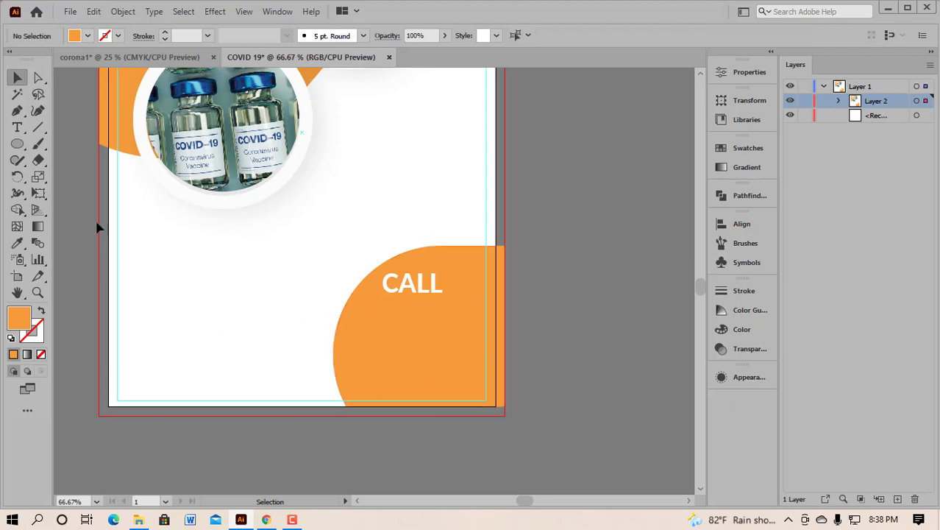
left_click(17, 126)
left_click(65, 125)
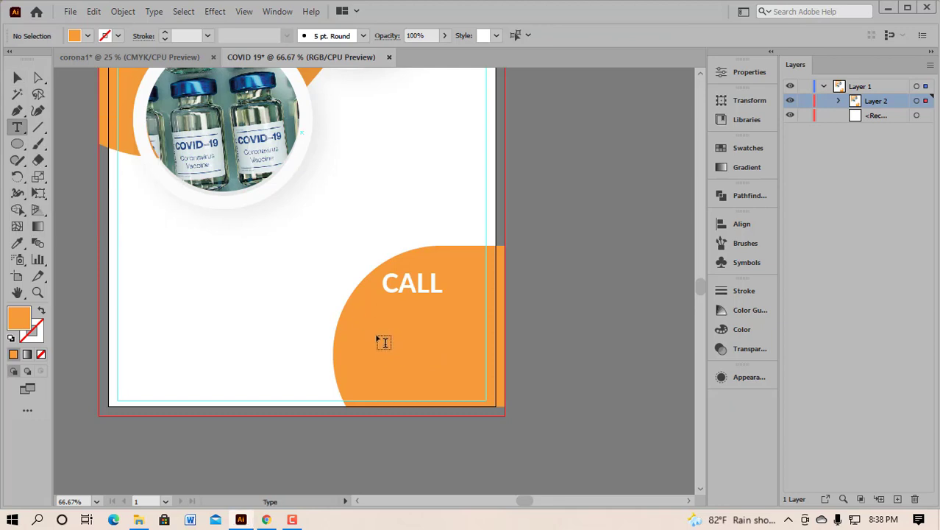
left_click(379, 333)
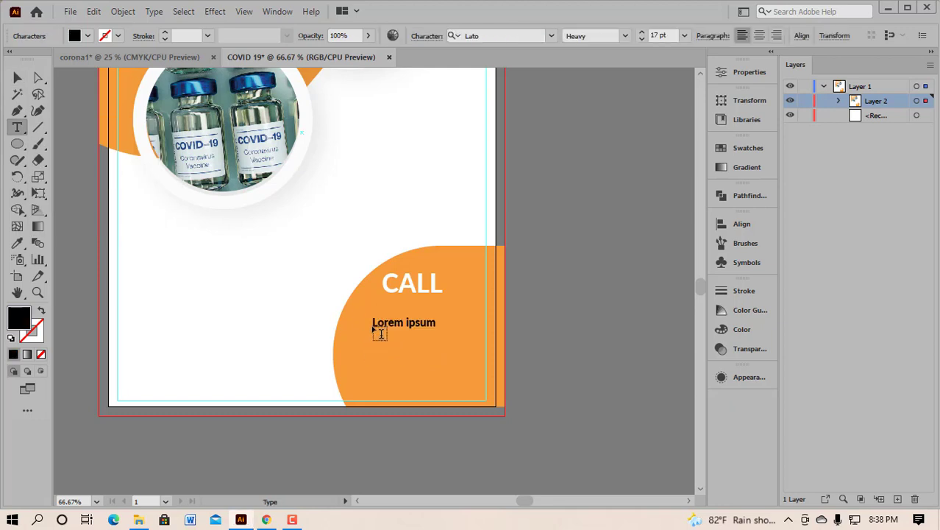
left_click(19, 78)
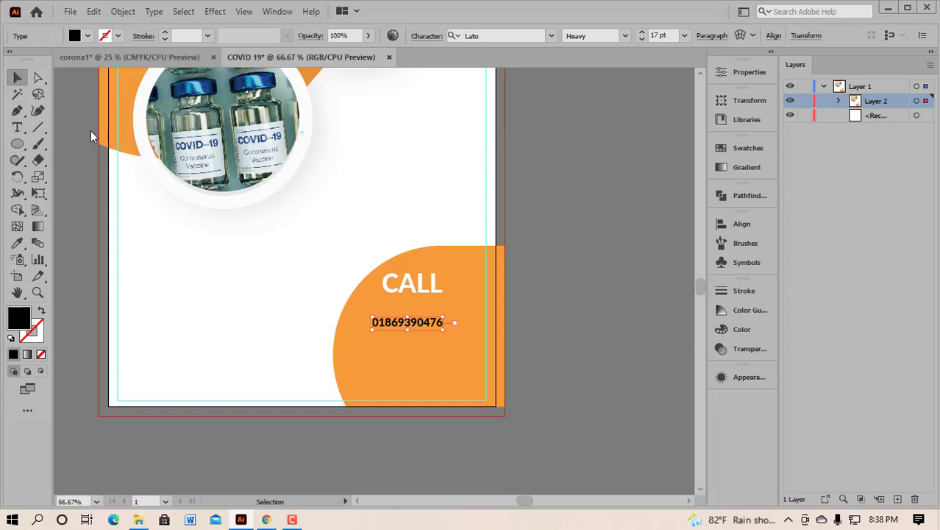
left_click_drag(412, 330, 411, 345)
Step: Duplicate the phone number just below itself and left-align the two numbers
left_click_drag(367, 306, 424, 356)
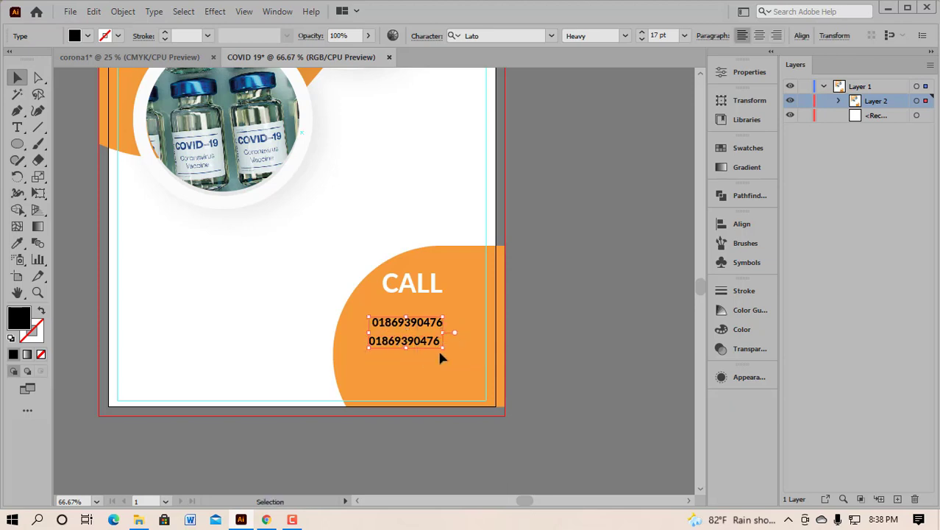
left_click(741, 223)
left_click(559, 254)
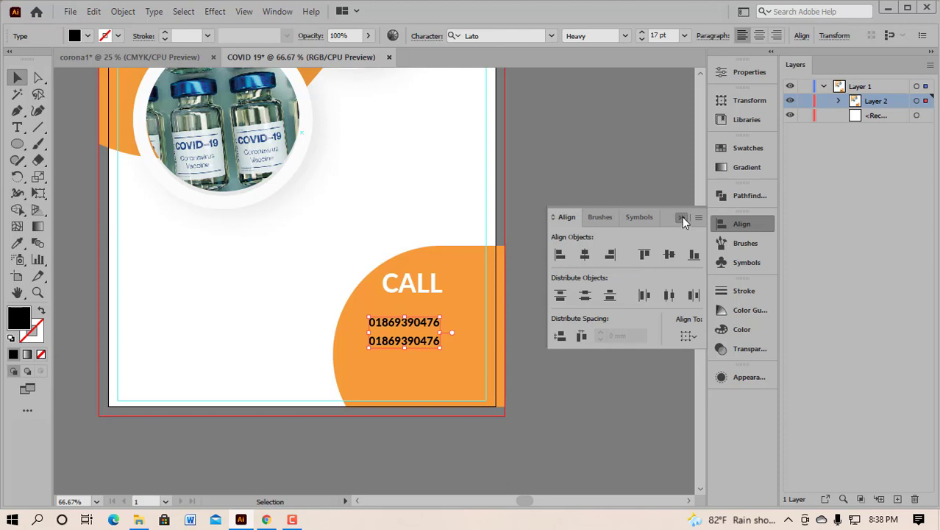
left_click(682, 217)
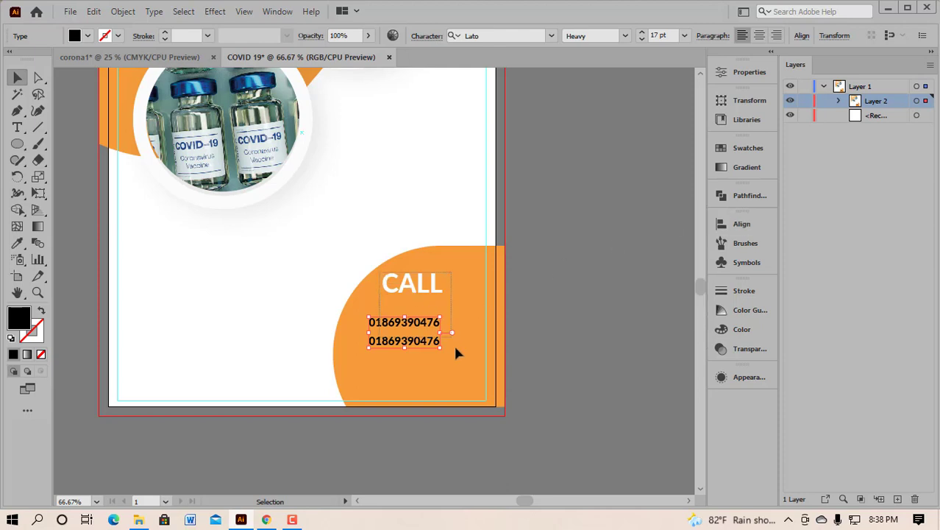
Step: Left-align CALL with both phone numbers and shift the three-line block slightly right
left_click_drag(455, 345, 455, 347)
left_click(726, 228)
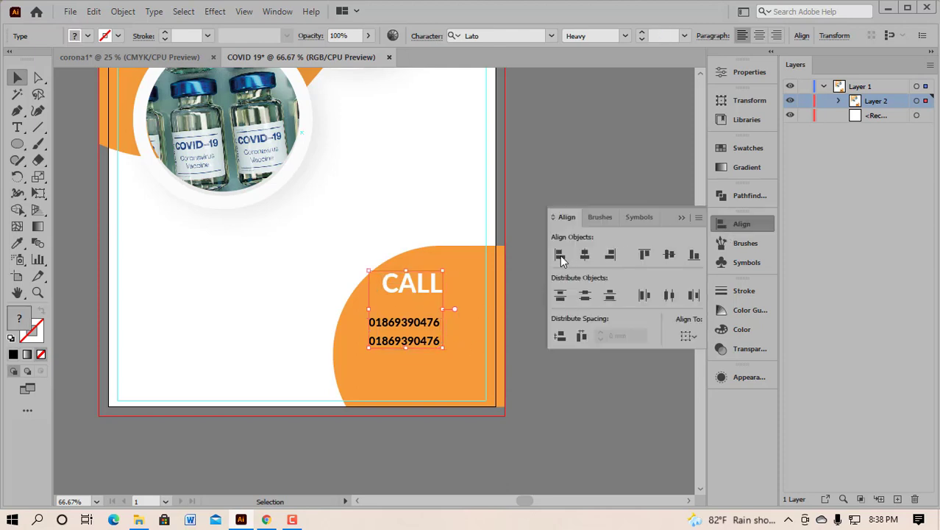
left_click(561, 256)
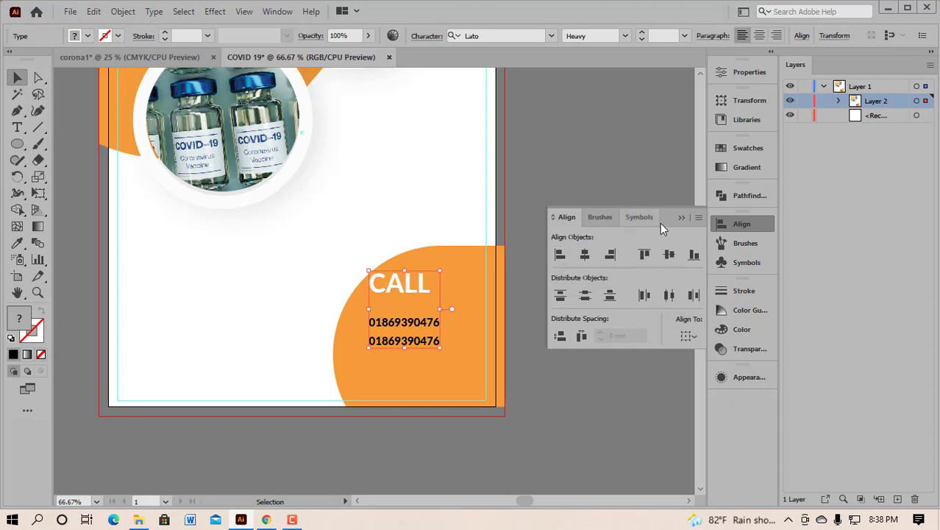
left_click(681, 217)
mouse_move(434, 333)
left_mouse_down()
mouse_move(428, 324)
mouse_move(444, 326)
left_mouse_up()
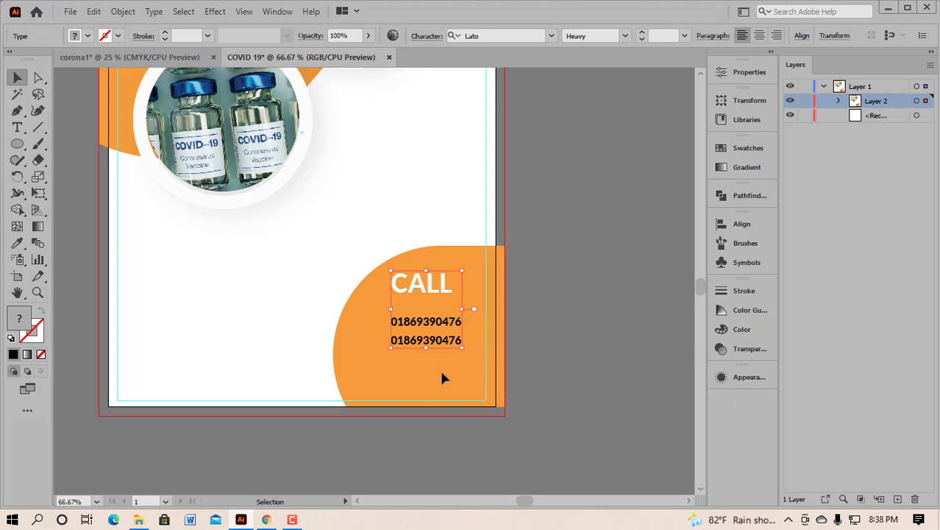
left_click(439, 367)
left_click_drag(382, 311, 426, 315)
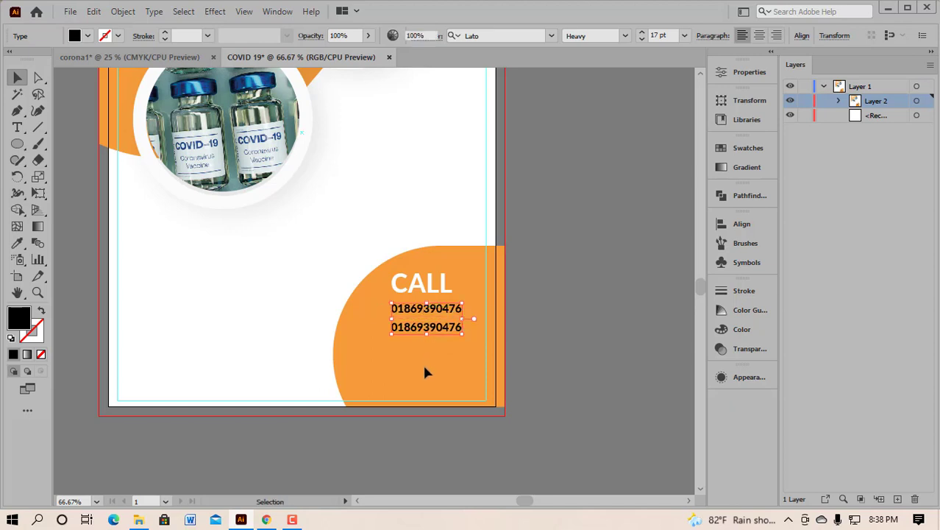
key("ctrl+shift+a")
Step: Turn both phone numbers white by sampling the artboard colour with the Eyedropper
scroll(438, 320, "up", 1)
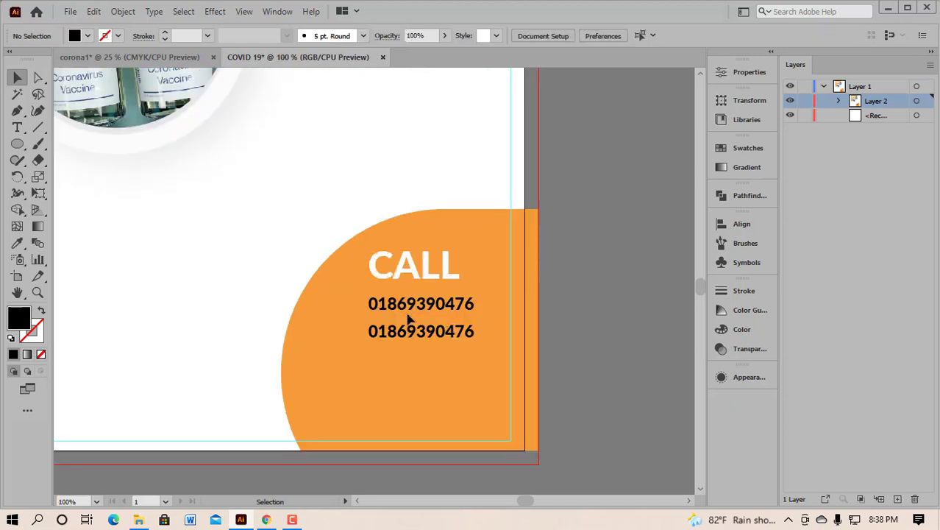
left_click_drag(359, 293, 428, 354)
left_click(18, 242)
left_click(152, 237)
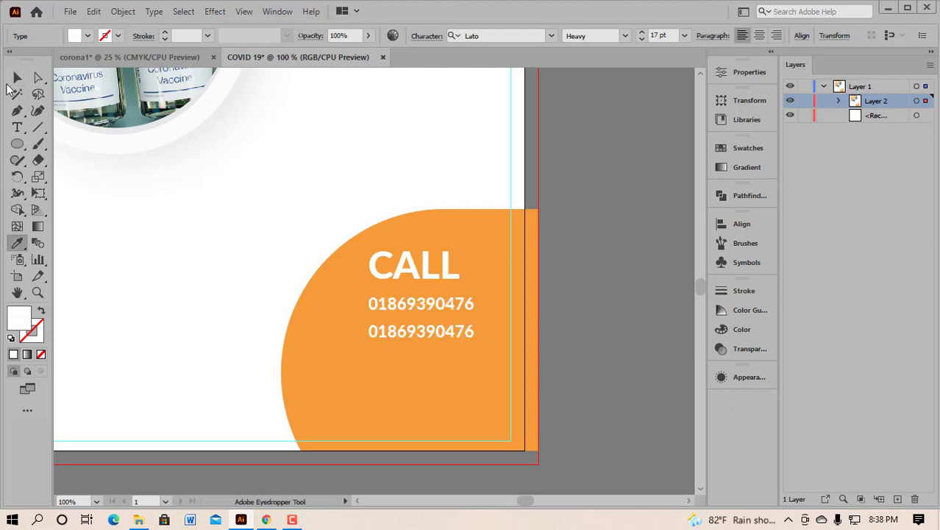
left_click(17, 78)
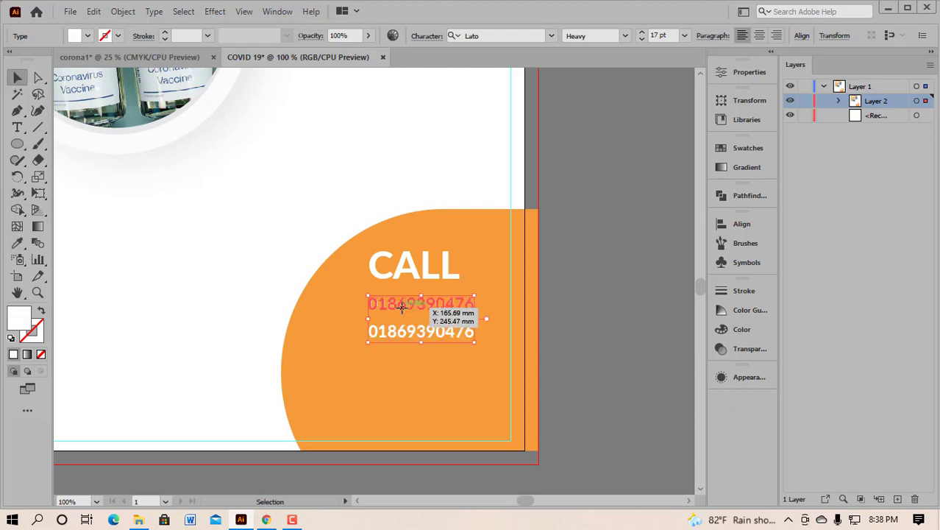
left_click(193, 297)
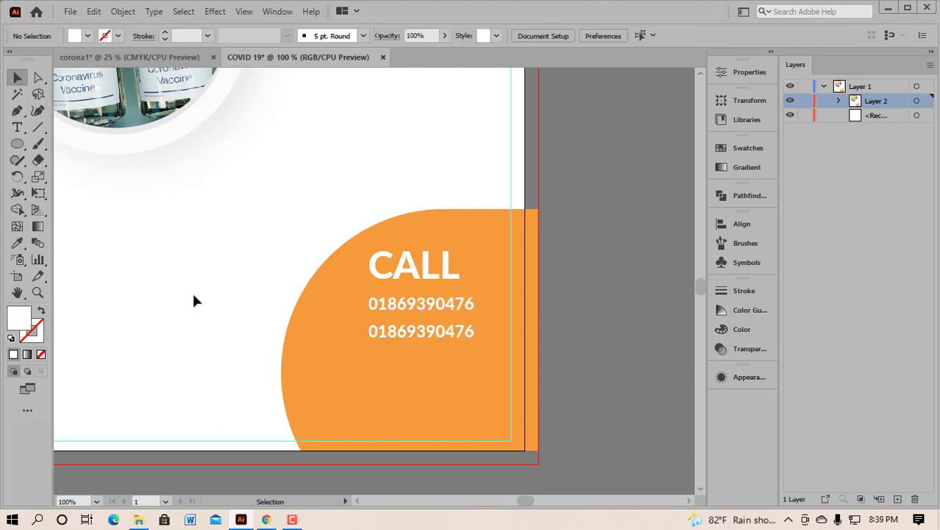
Step: Set the first phone number's font style to Regular
left_click(410, 305)
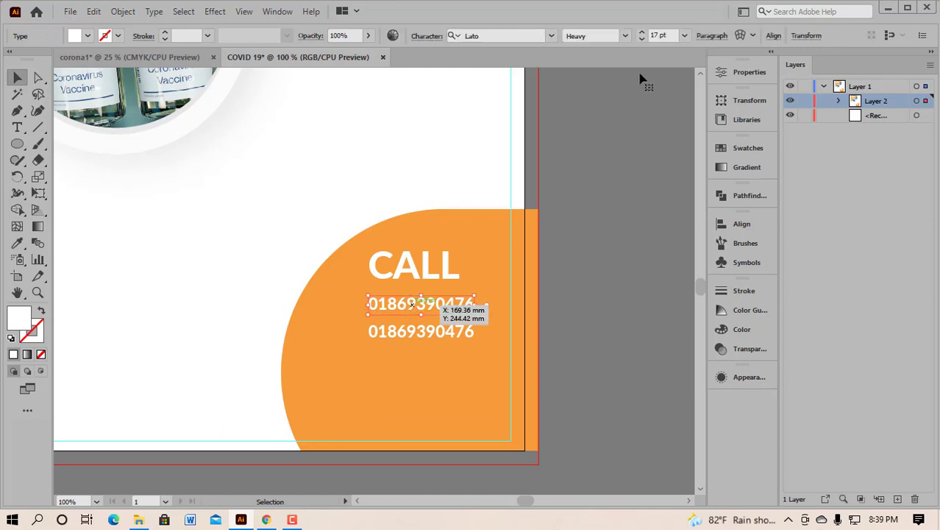
left_click(625, 35)
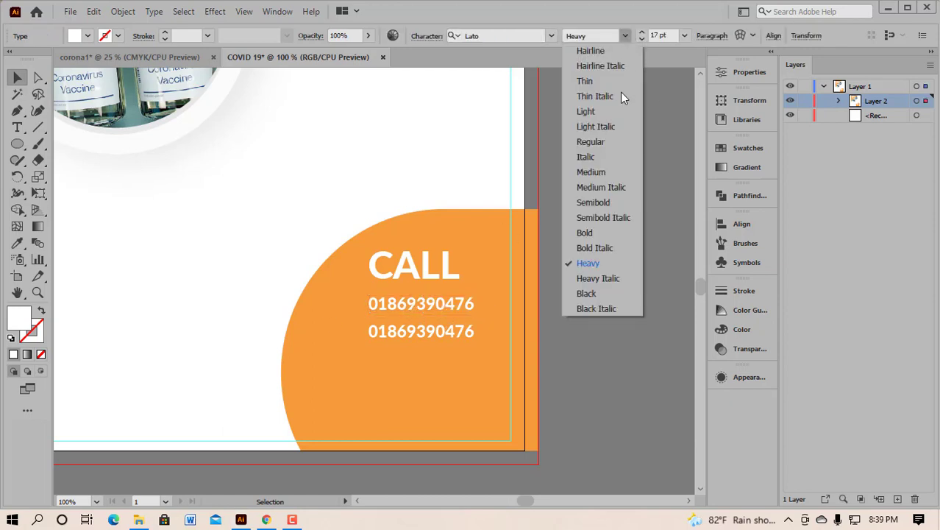
left_click(600, 141)
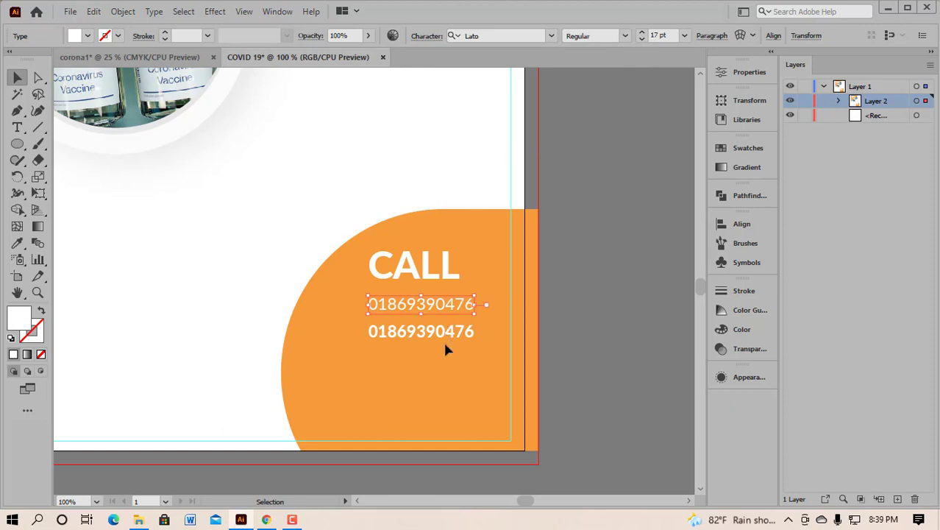
left_click(245, 261)
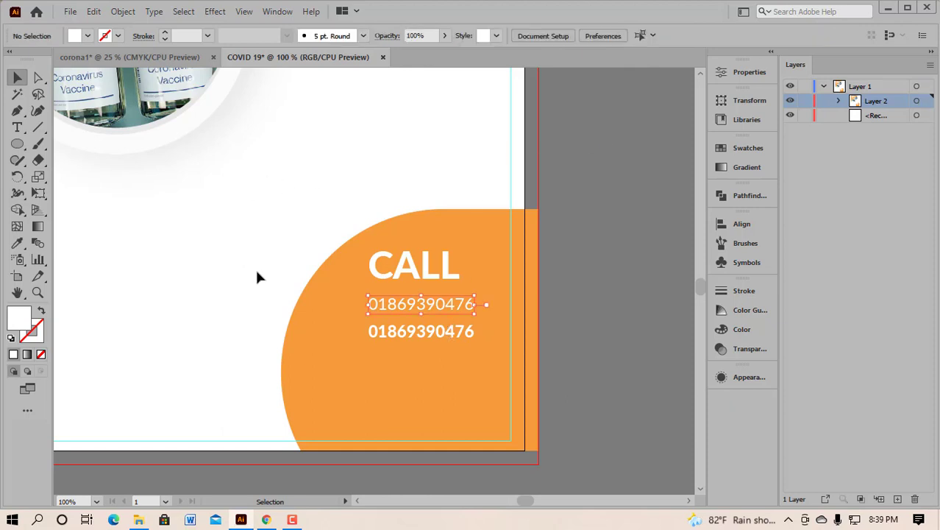
scroll(247, 256, "down", 1)
Step: Insert a colon after the CALL label with the Type Tool so it reads 'CALL :'
left_click(18, 128)
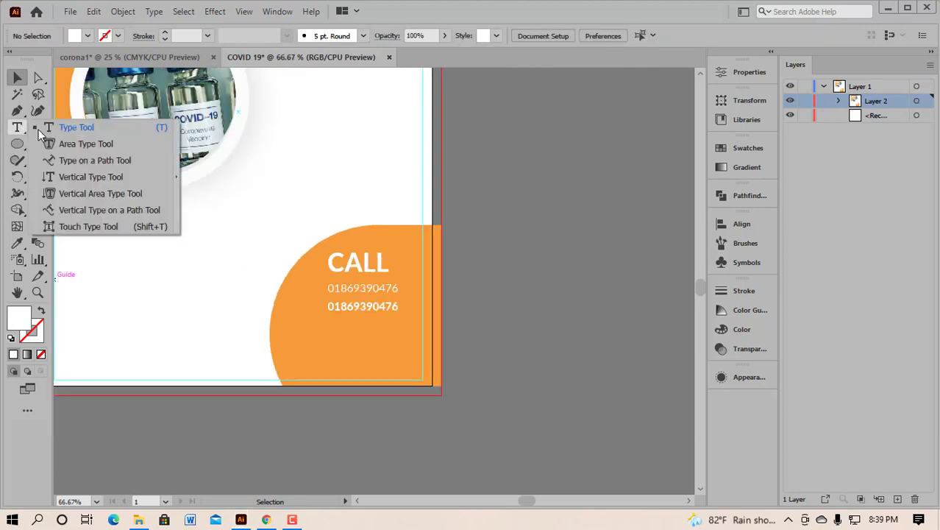
left_click(80, 129)
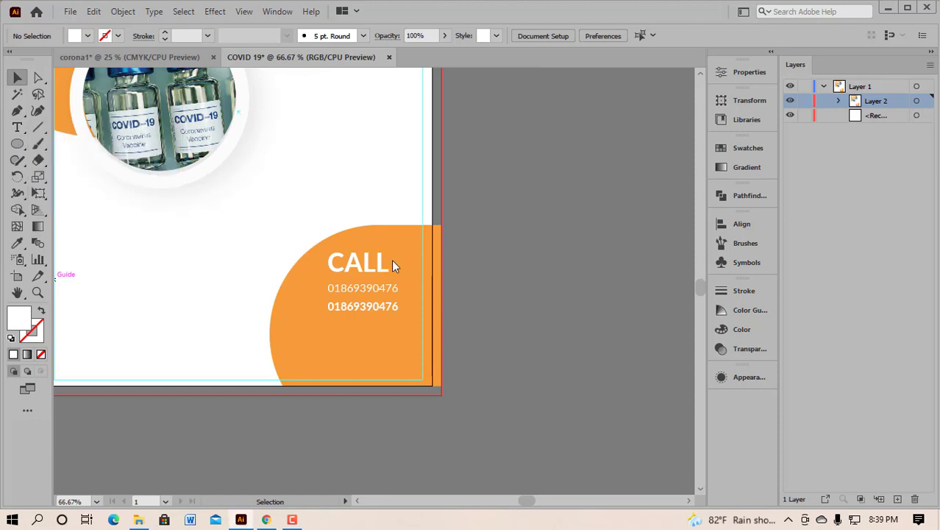
left_click(384, 262)
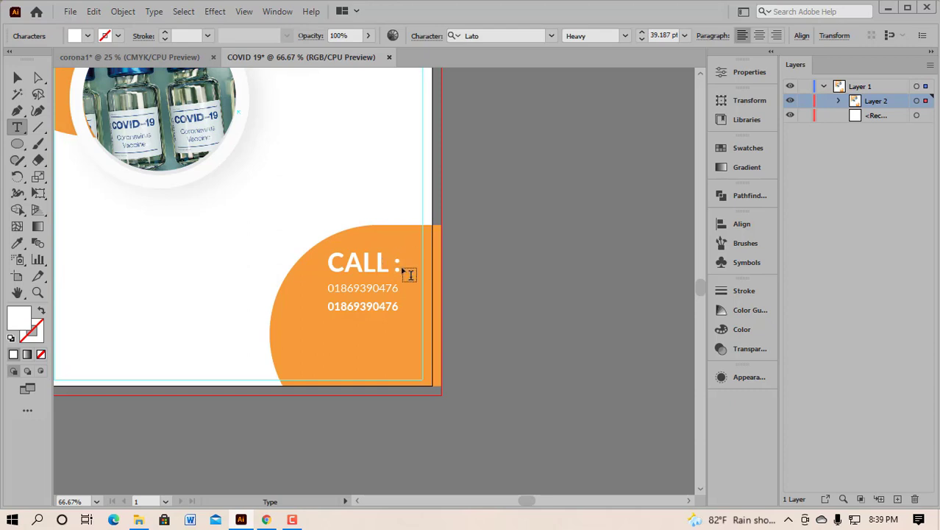
left_click(399, 265)
left_click(17, 77)
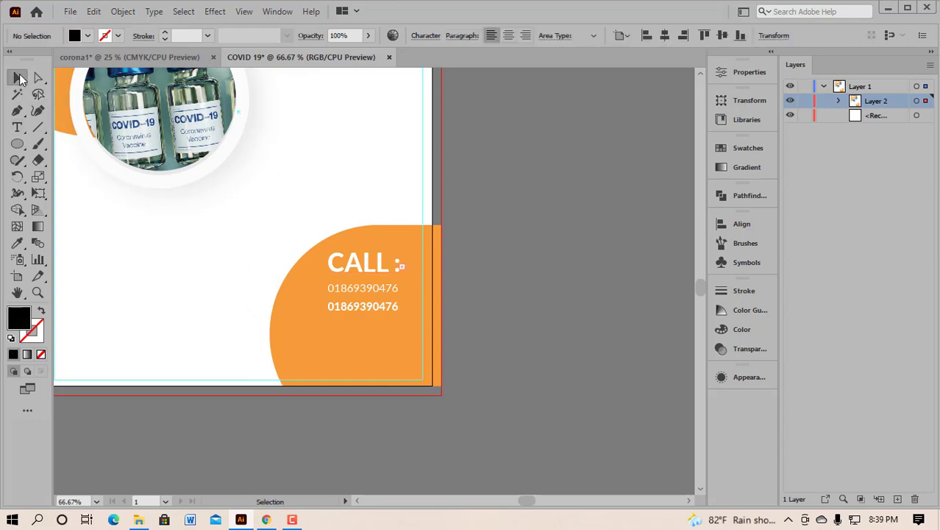
left_click(364, 185)
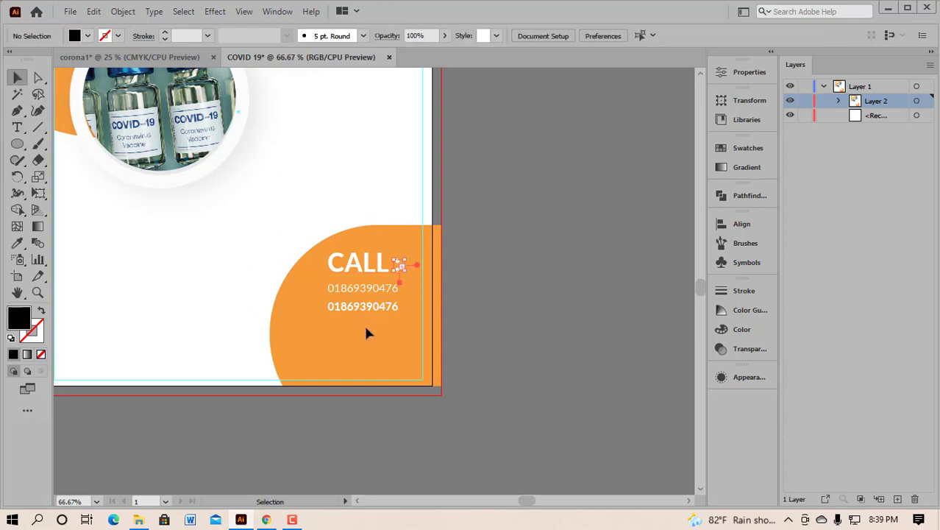
scroll(552, 261, "down", 1)
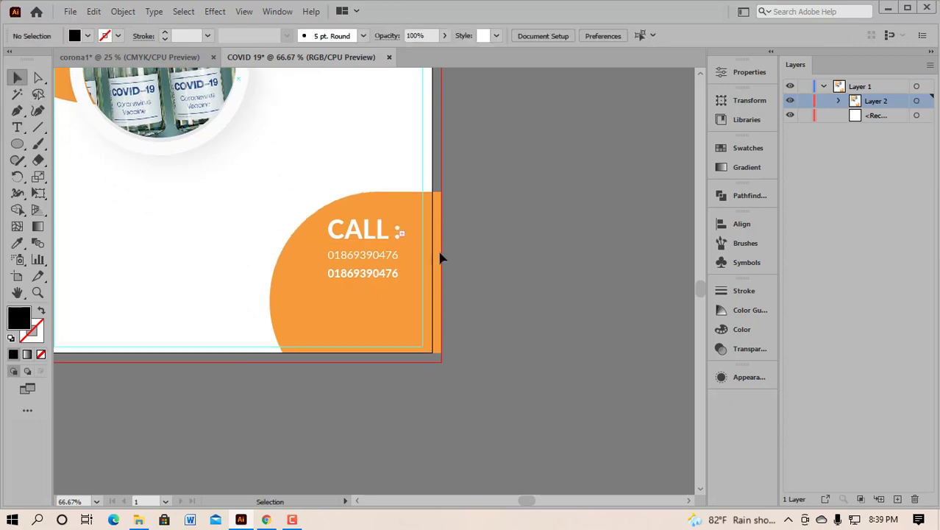
left_click(401, 234)
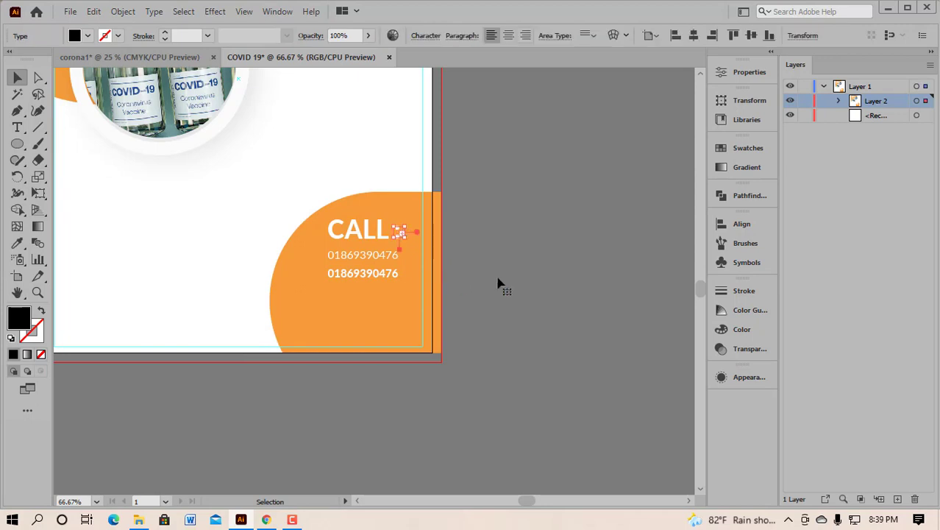
left_click(475, 276)
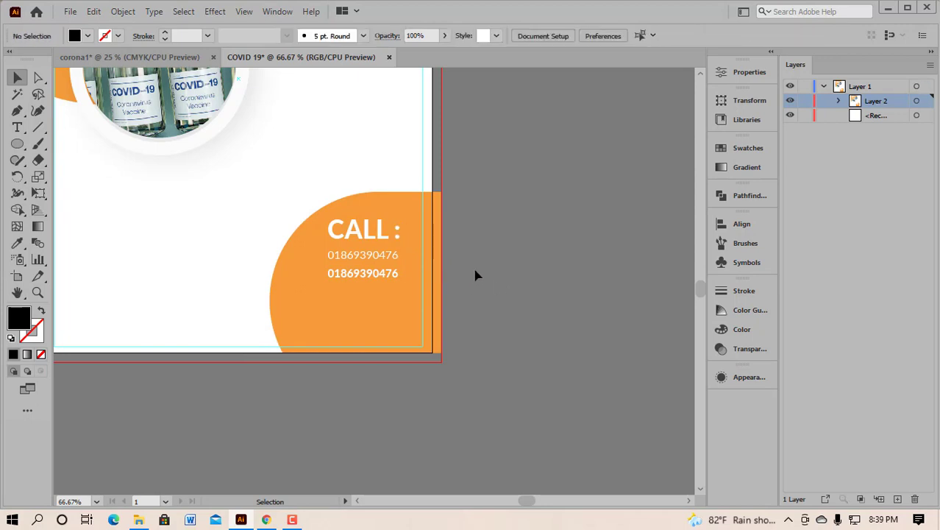
scroll(329, 297, "down", 2)
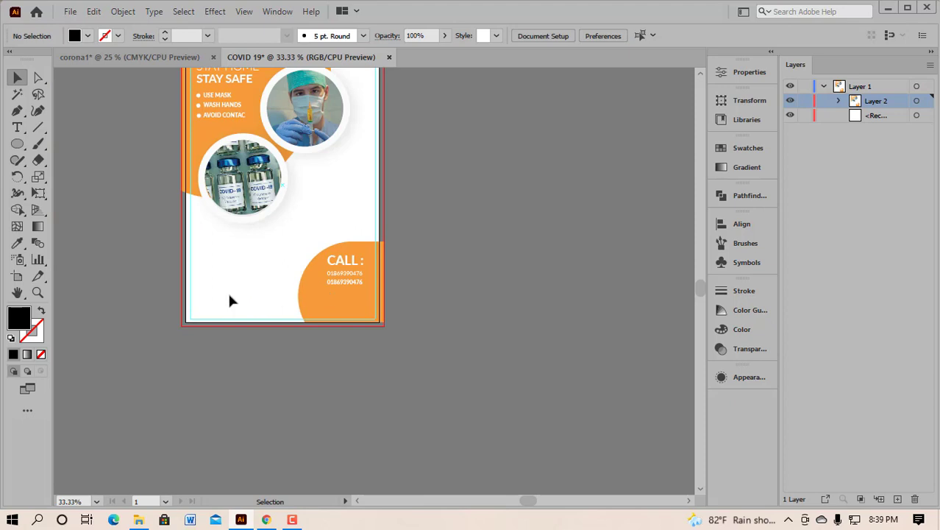
Step: Move the CALL and phone-number block lower inside the orange shape
left_click_drag(325, 250, 354, 293)
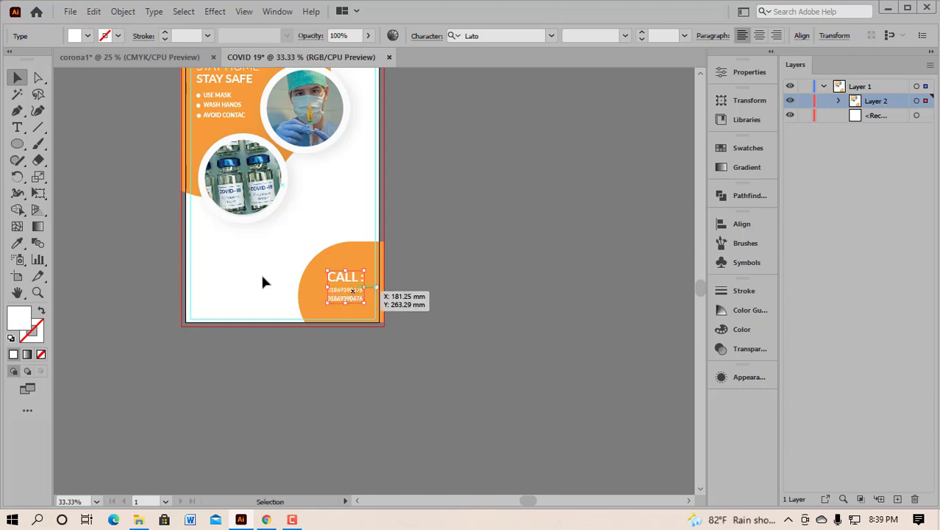
left_click(219, 300)
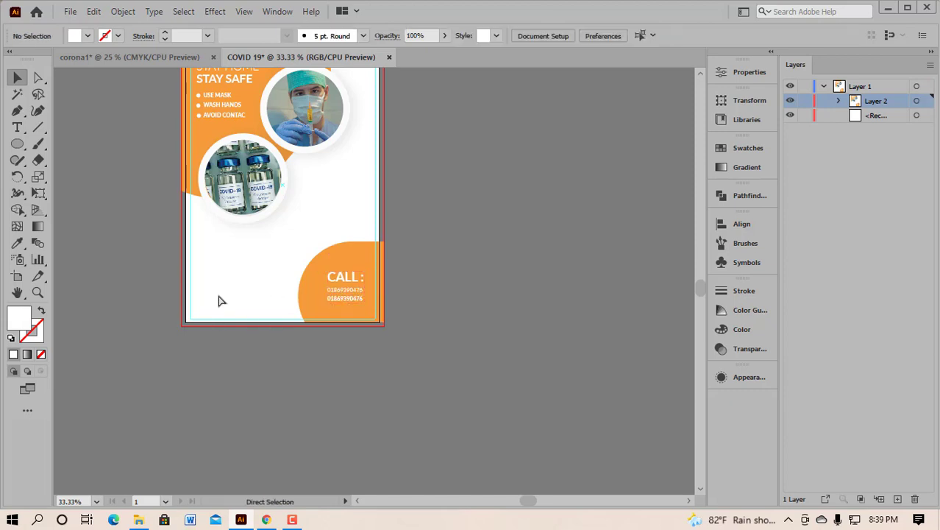
scroll(219, 312, "left", 2)
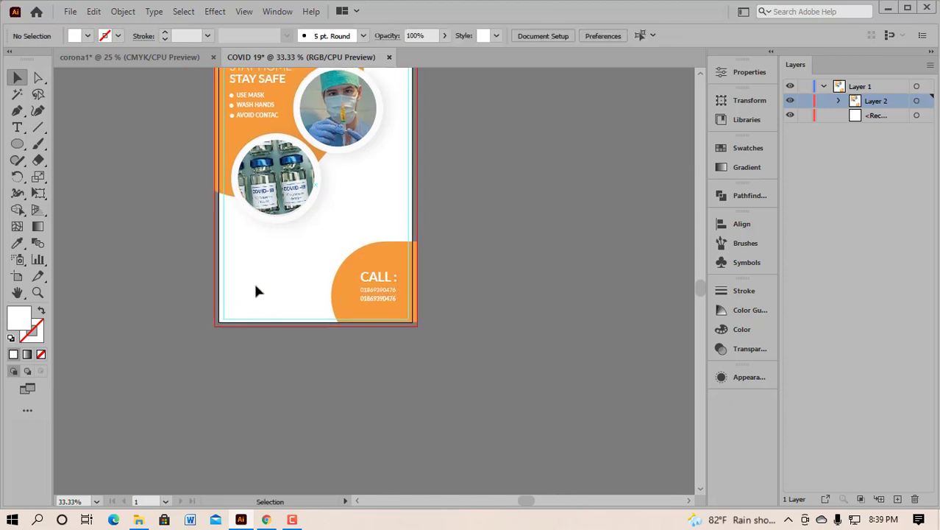
scroll(257, 291, "left", 2)
Step: Add a 'DESIGN BY' text line at the flyer's bottom-left corner
left_click_drag(16, 131, 63, 128)
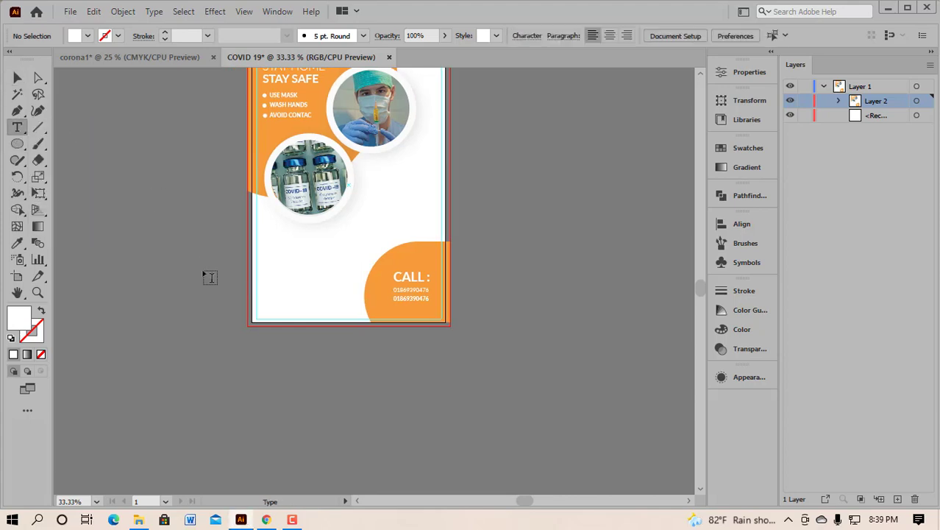
left_click(267, 309)
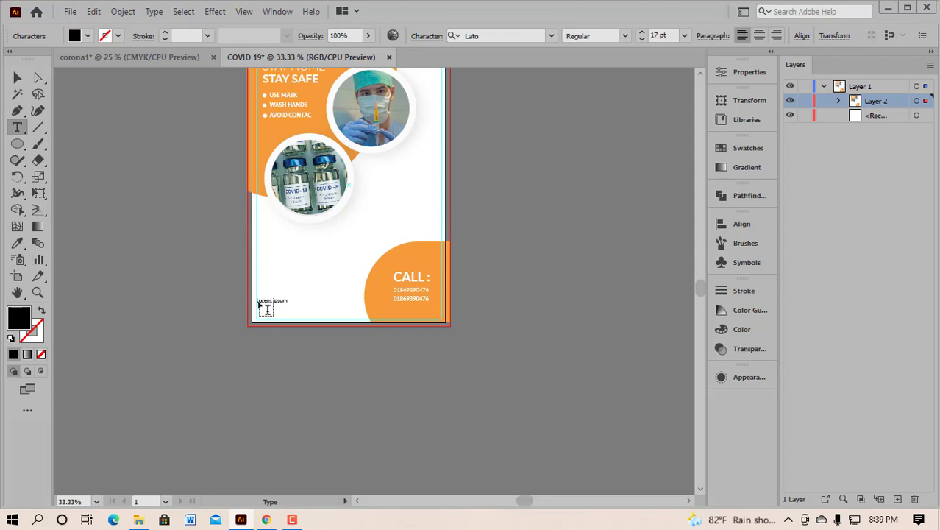
key("BackSpace")
left_click(17, 77)
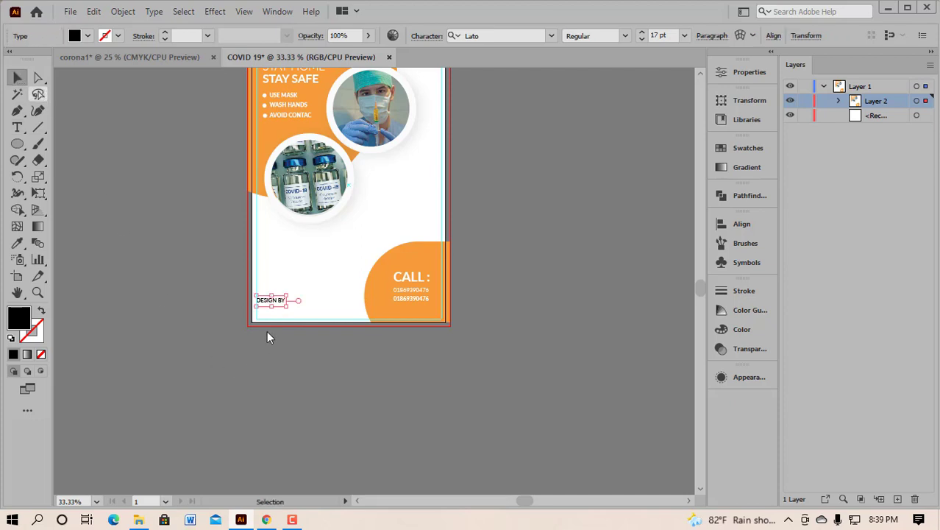
scroll(266, 324, "down", 1)
scroll(269, 284, "up", 2)
left_click_drag(271, 242, 283, 211)
Step: Type the designer's name as a new point-text line below DESIGN BY
left_click(308, 266)
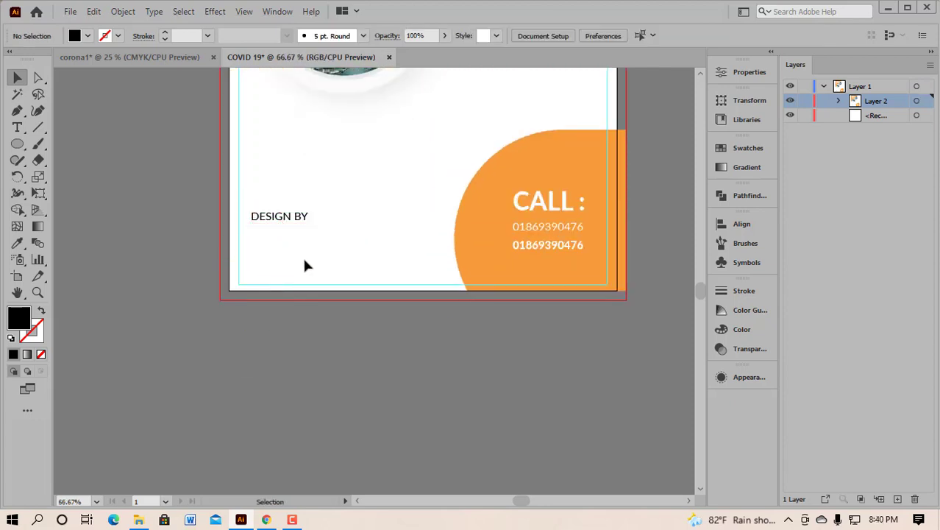
right_click(20, 127)
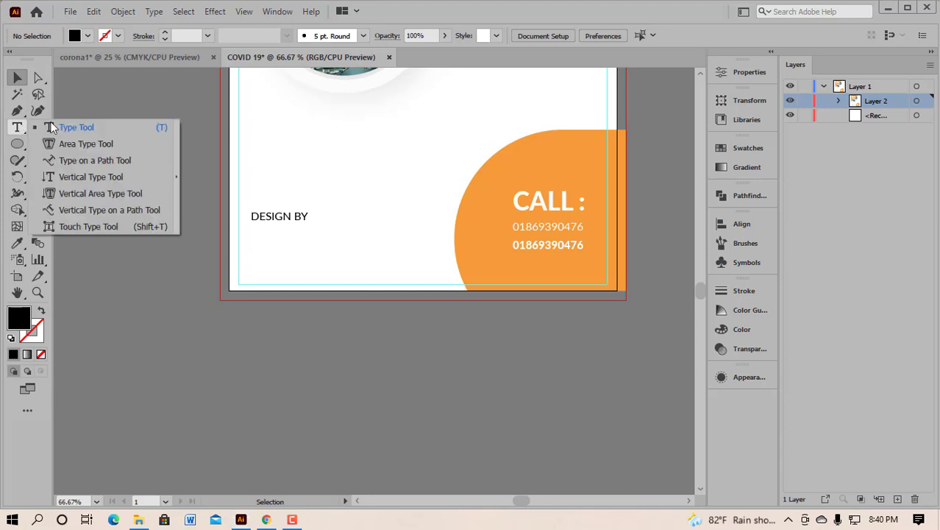
left_click(75, 128)
left_click(261, 262)
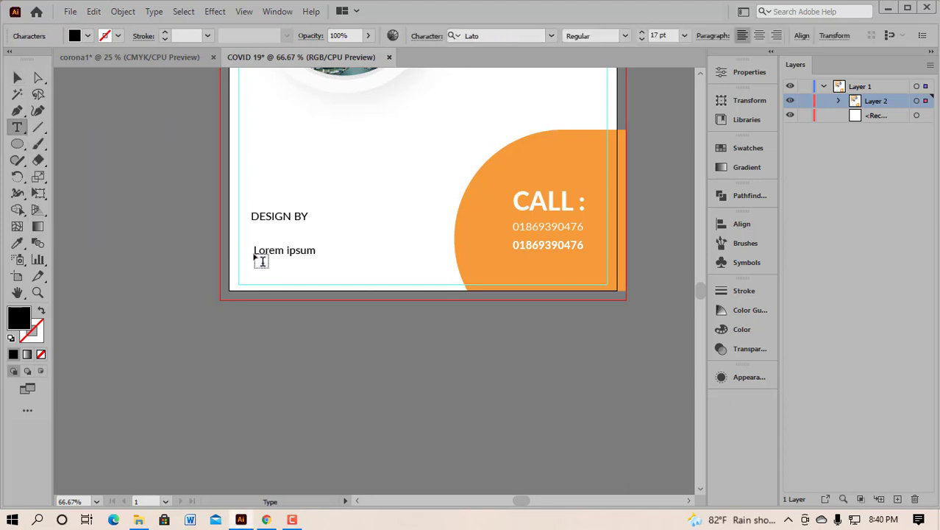
type("sHA")
key("BackSpace")
key("BackSpace")
key("BackSpace")
type("HAHIN EDITS")
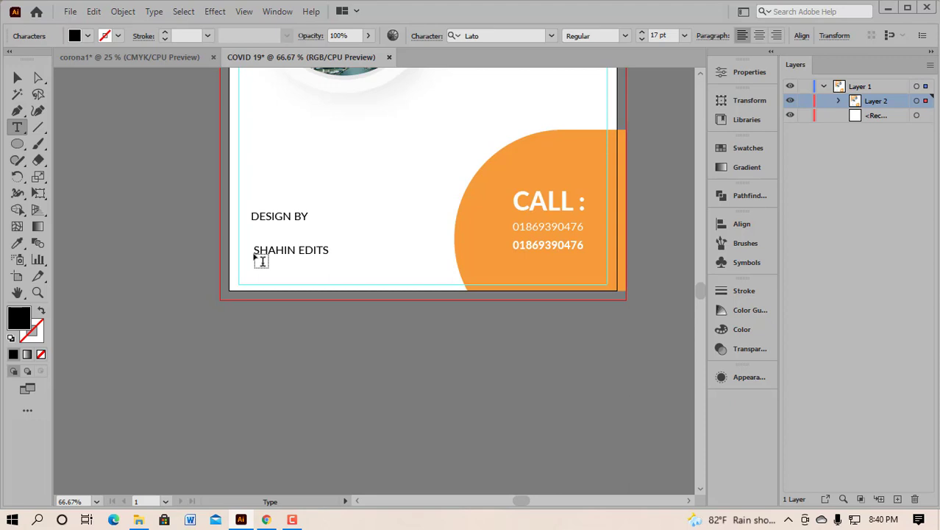
left_click(18, 79)
Step: Move DESIGN BY just above the name line and select both credit lines
left_click_drag(253, 193, 296, 251)
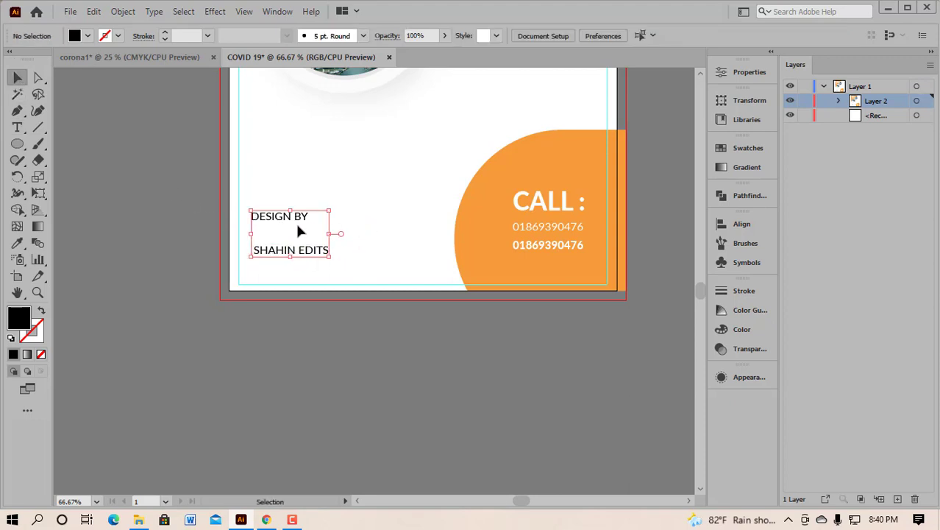
left_click(340, 192)
left_click_drag(284, 221, 285, 225)
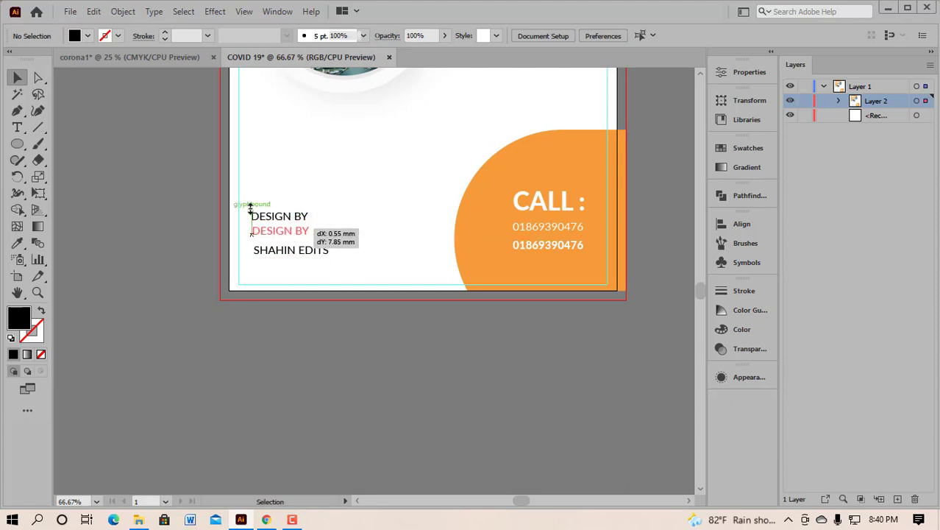
left_click(310, 170)
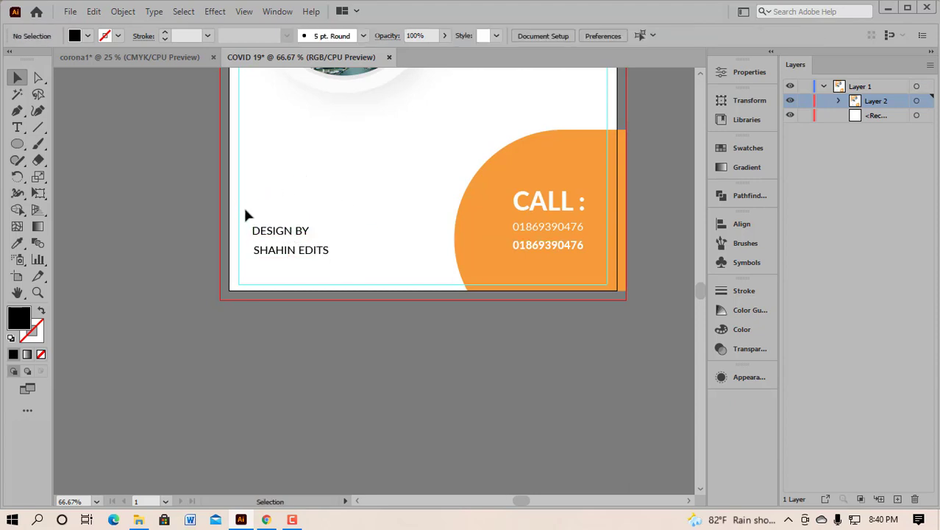
left_click_drag(251, 213, 338, 263)
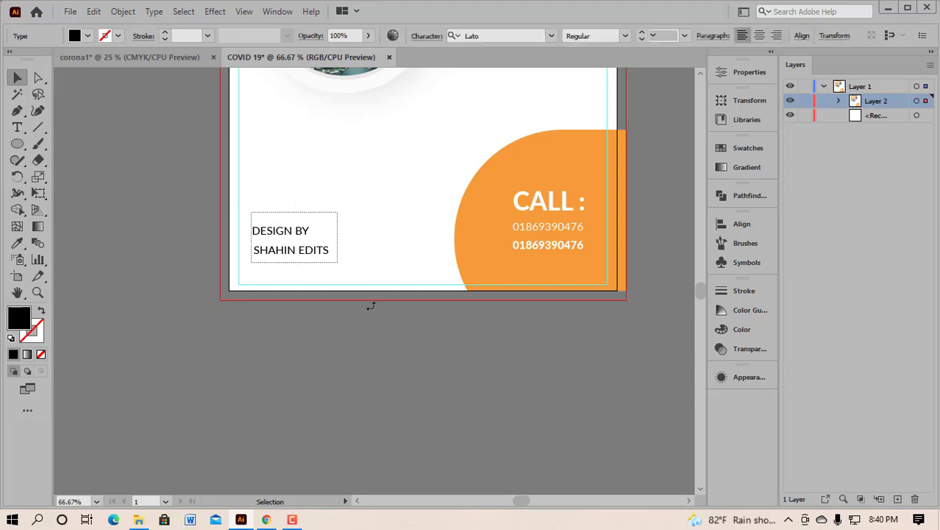
Step: Scale up the two credit lines, reposition them, and tighten their spacing
left_click_drag(336, 261, 364, 272)
left_click_drag(277, 188, 345, 274)
left_click(401, 239)
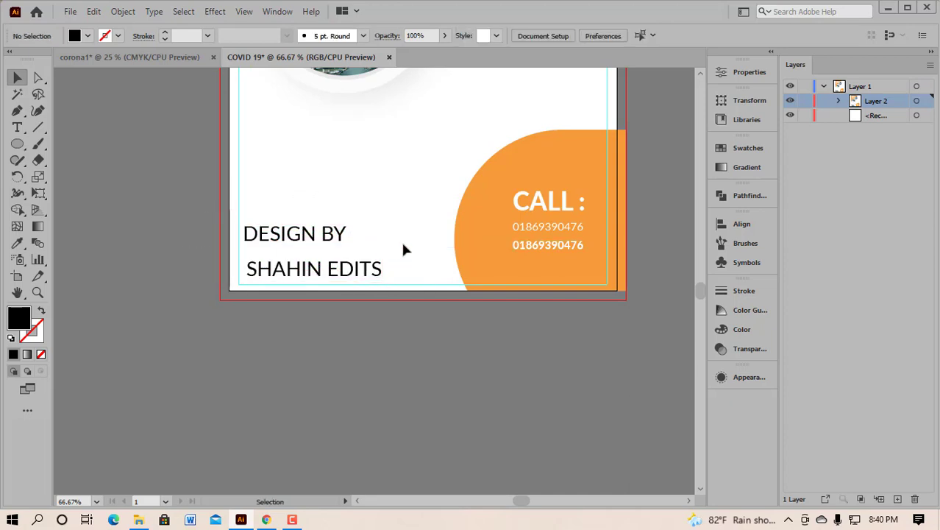
left_click_drag(284, 211, 316, 262)
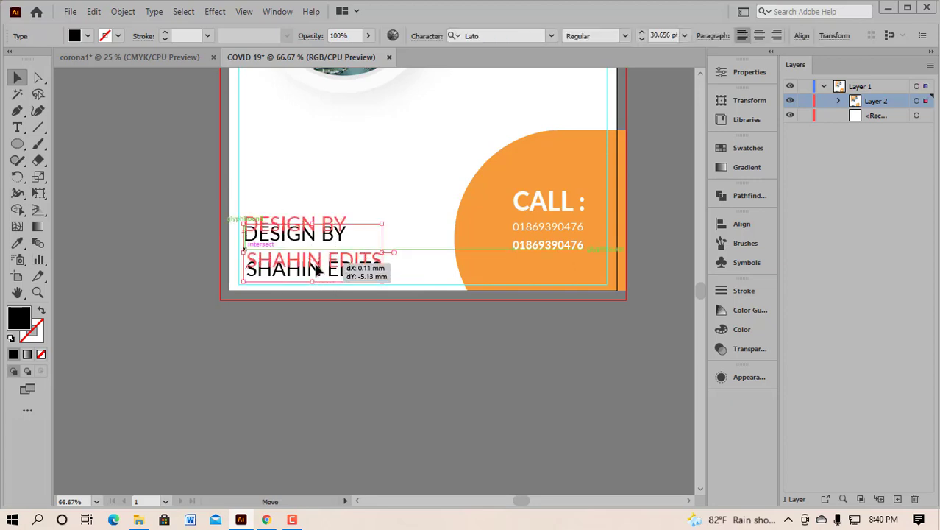
left_click(308, 318)
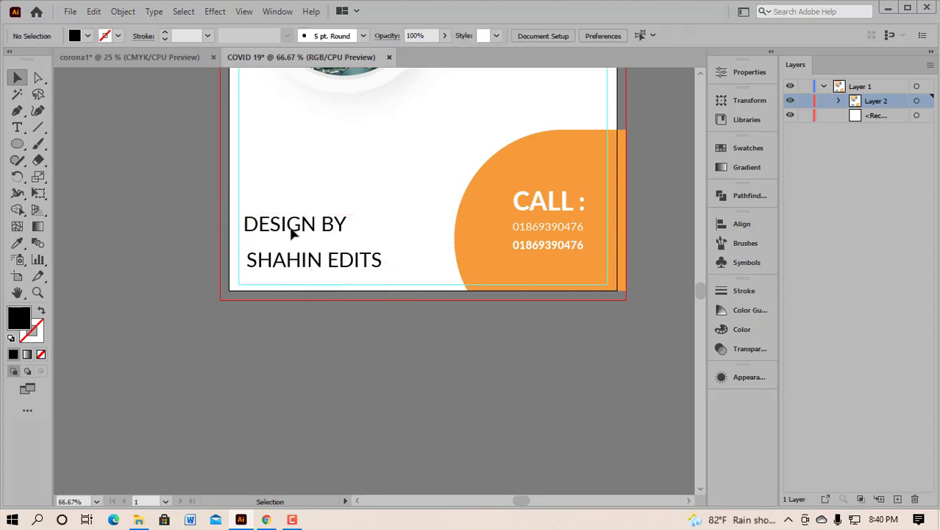
left_click_drag(291, 231, 292, 239)
left_click(279, 315)
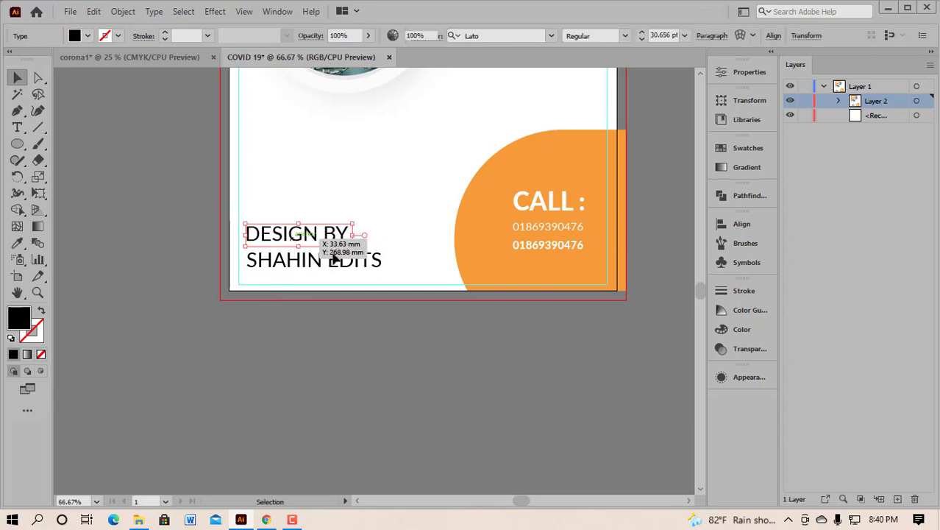
Step: Colour both credit lines the orange of the poster's circle
left_click_drag(269, 199, 363, 279)
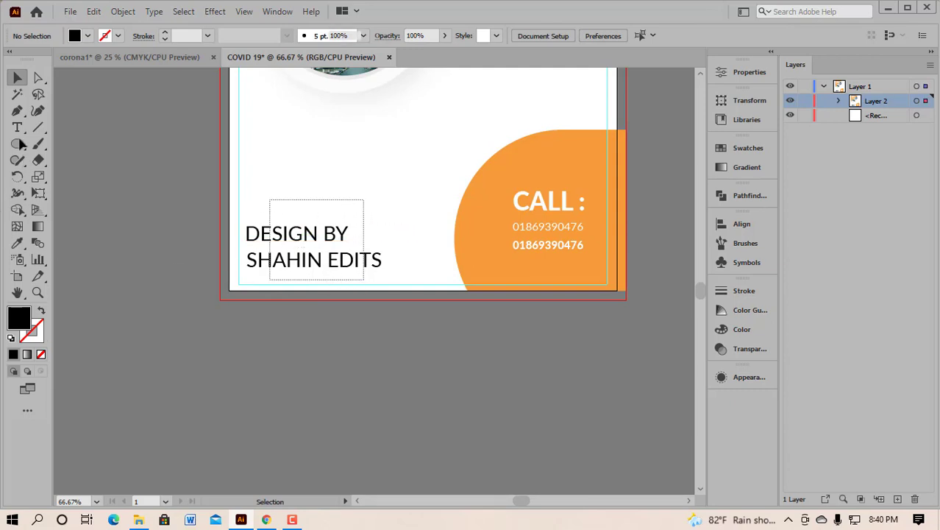
left_click(16, 243)
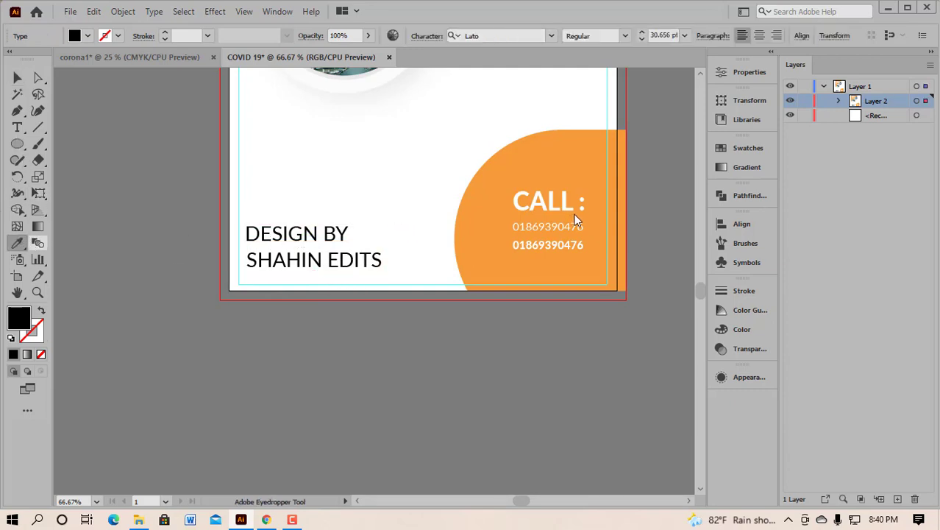
left_click(477, 235)
left_click(15, 78)
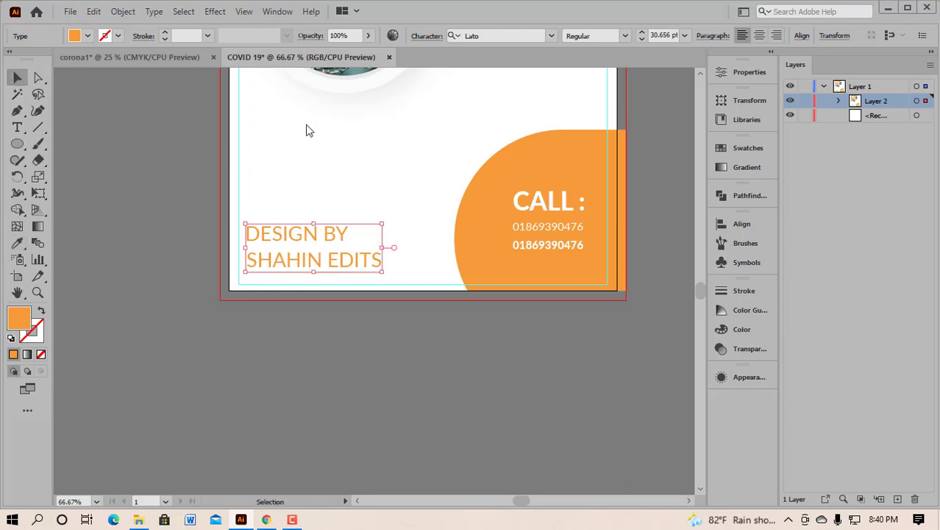
left_click(360, 174)
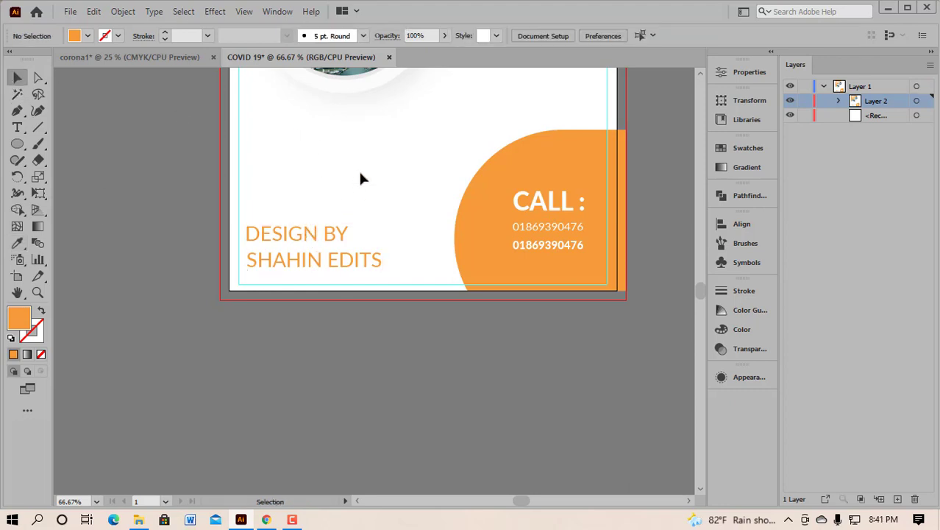
Step: Set DESIGN BY to Lato Bold and glance at the corona1 document for reference
left_click(312, 237)
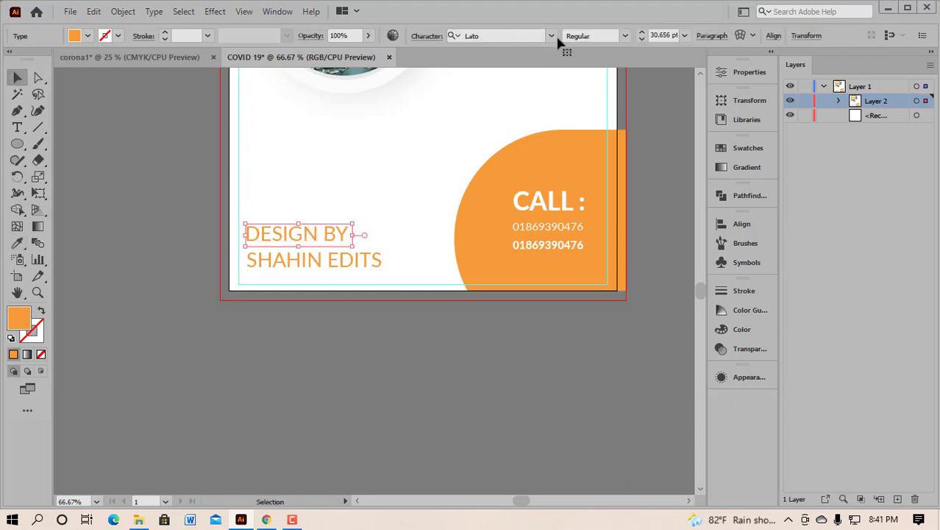
left_click(625, 36)
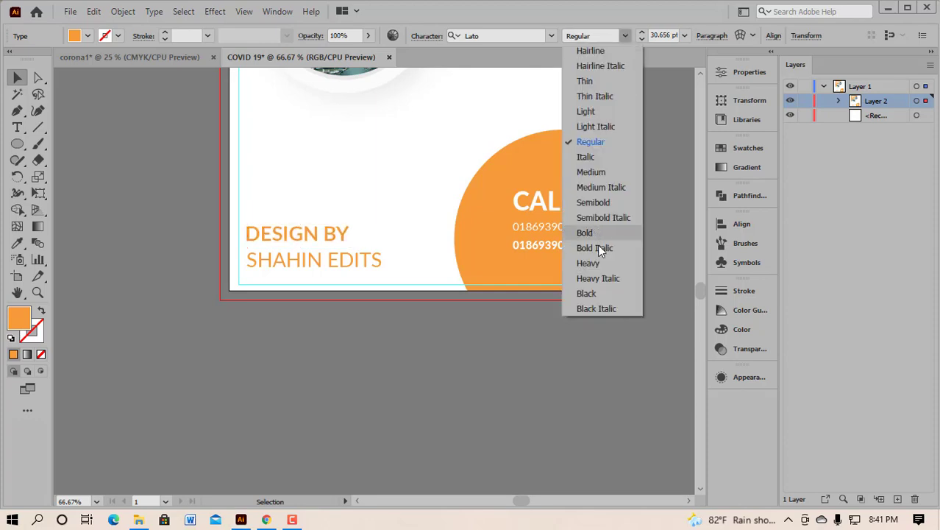
left_click(599, 233)
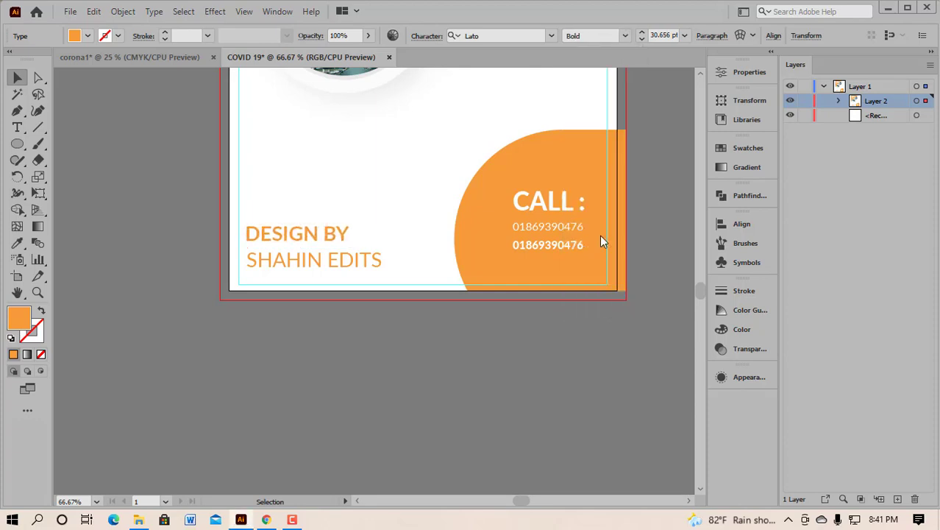
left_click(322, 144)
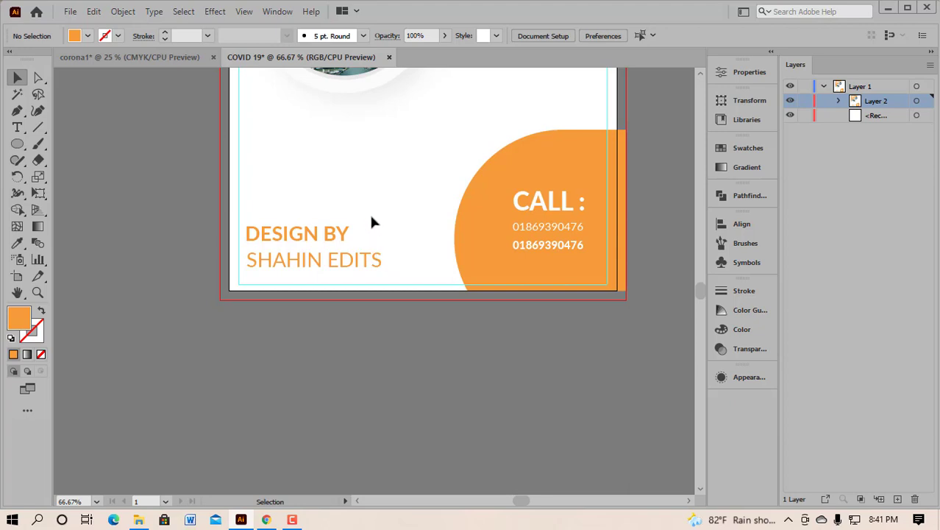
scroll(370, 215, "down", 2)
scroll(340, 220, "up", 2)
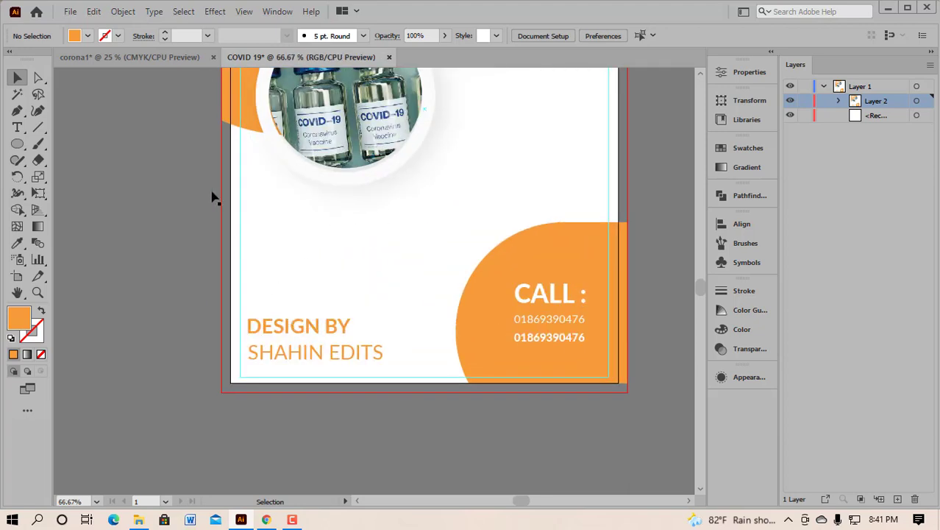
left_click(152, 58)
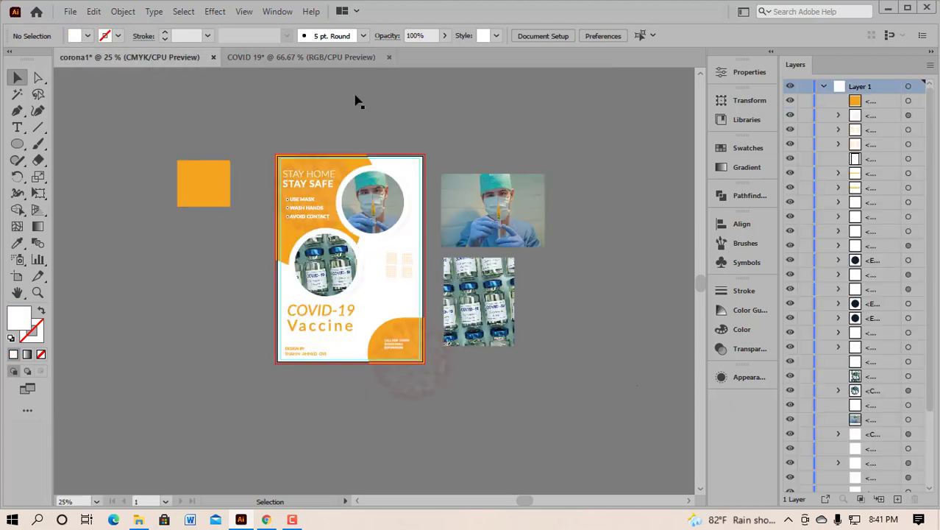
left_click(315, 57)
left_click_drag(17, 127, 66, 122)
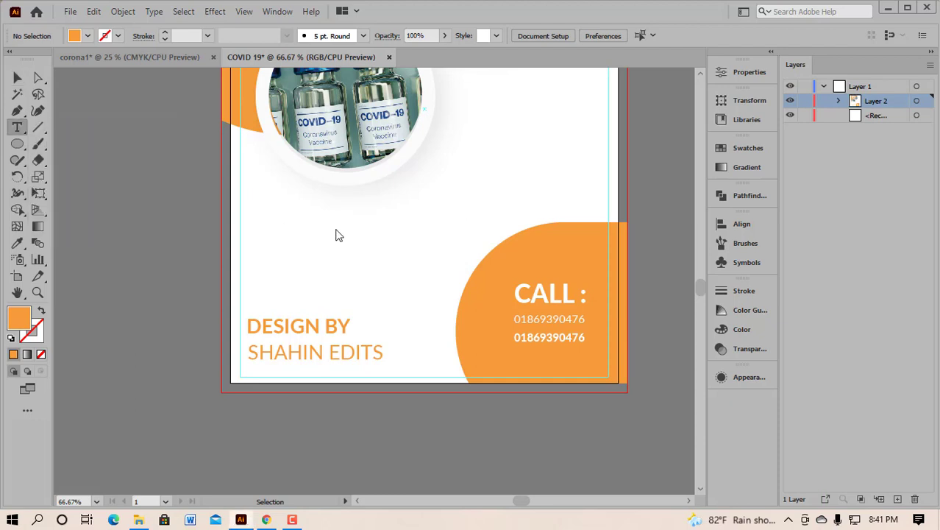
Step: Add a 30 pt COVID 19 heading under the vaccine photo and duplicate it below
left_click(288, 212)
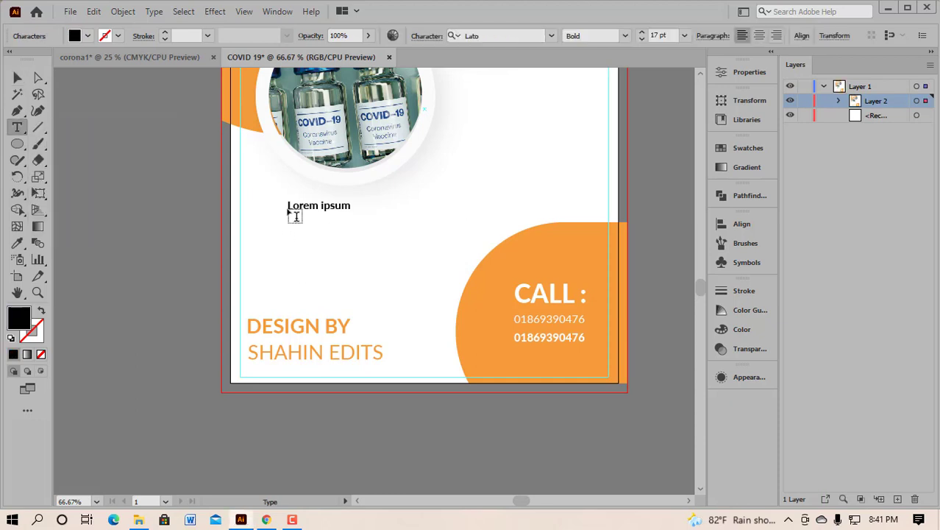
type("COVID 19")
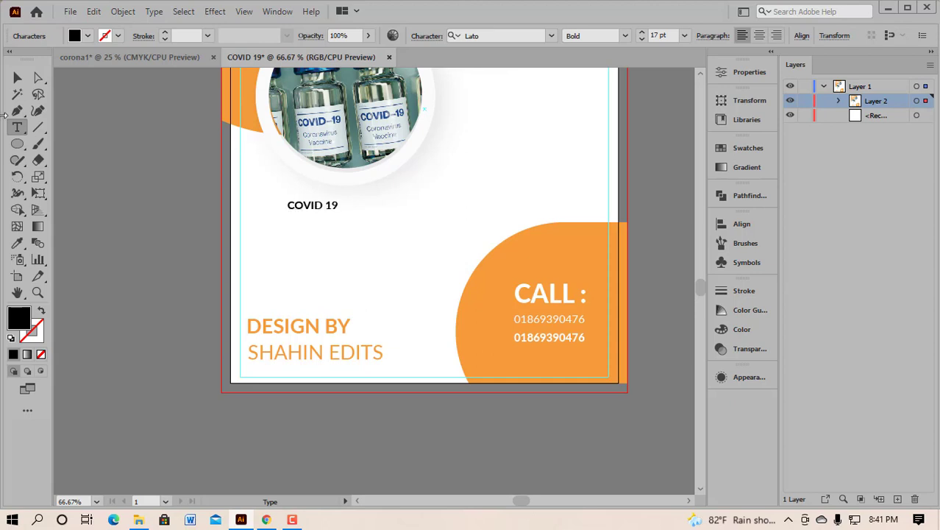
left_click(641, 33)
left_click(641, 33)
left_click(15, 78)
left_click(641, 33)
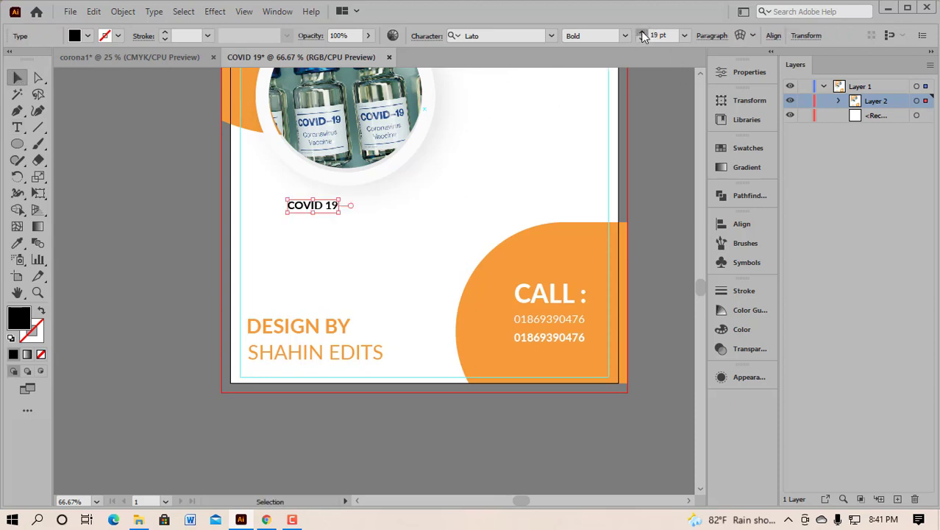
left_click(642, 33)
left_click(642, 33)
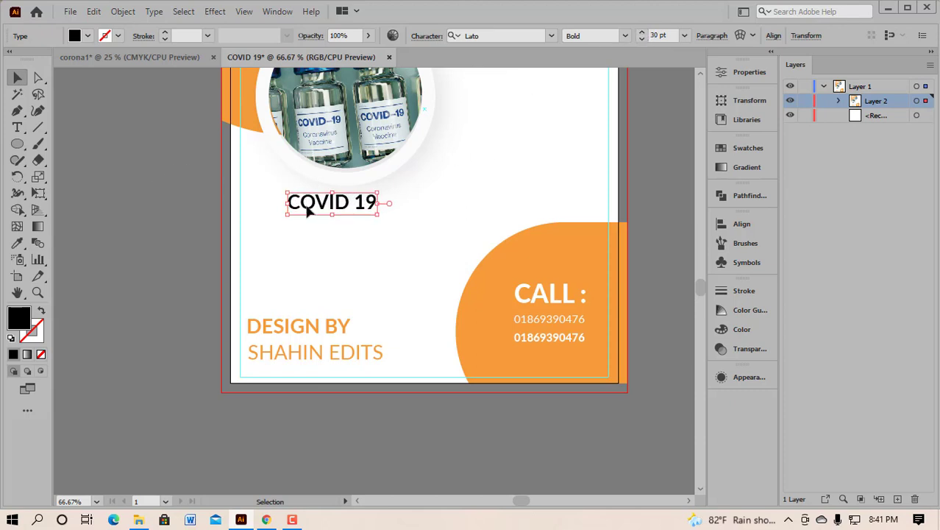
left_click(465, 193)
left_click_drag(340, 206, 340, 243)
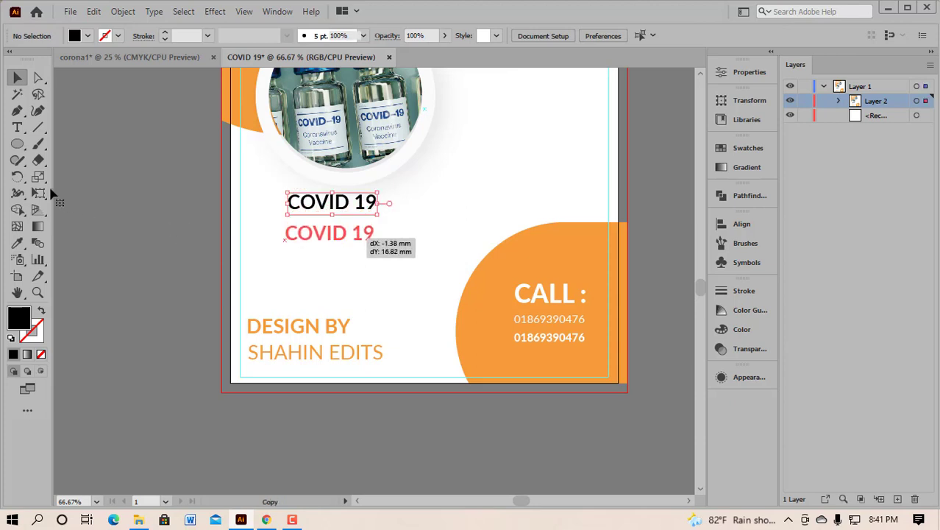
Step: Replace the duplicated line under COVID 19 with the word 'Vaccimne'
left_click(19, 131)
key("Delete")
left_click(297, 233)
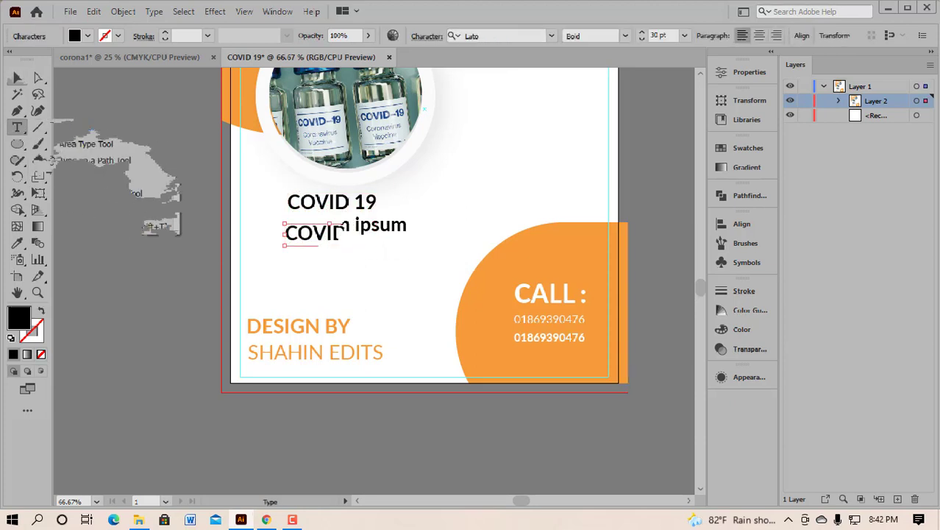
type("VA")
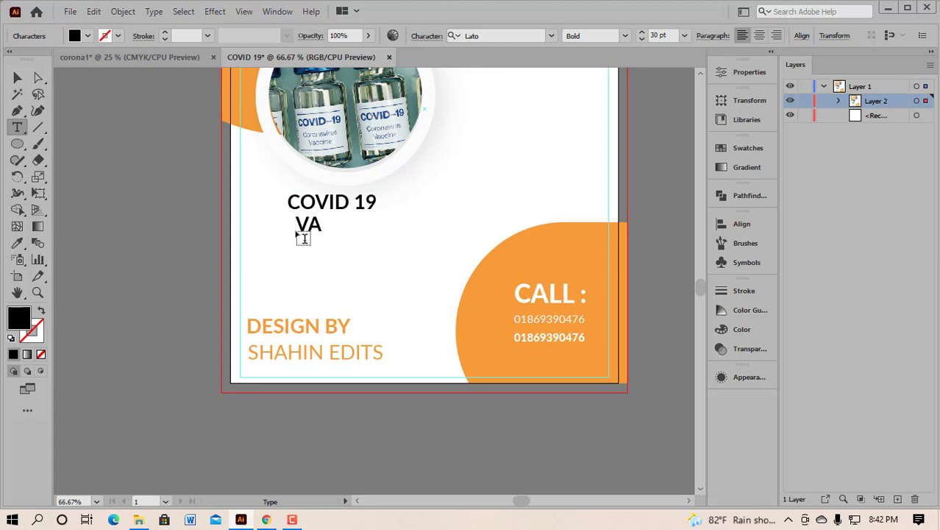
key("BackSpace")
type("c")
type("a")
type("ci")
type("mne")
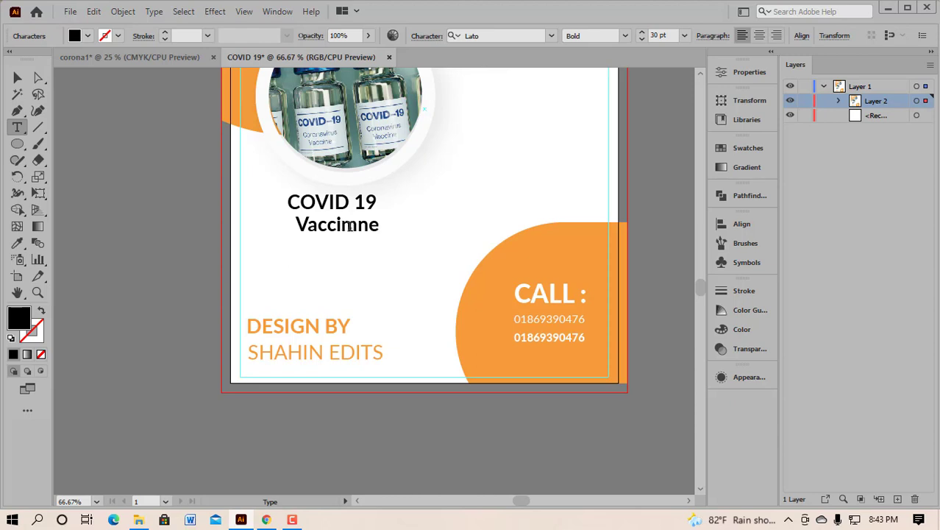
left_click_drag(352, 228, 340, 226)
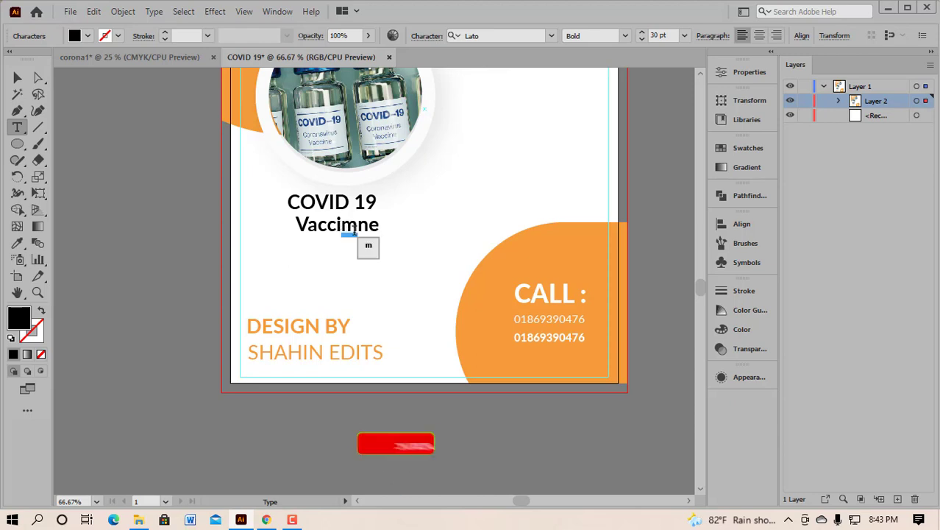
key("Escape")
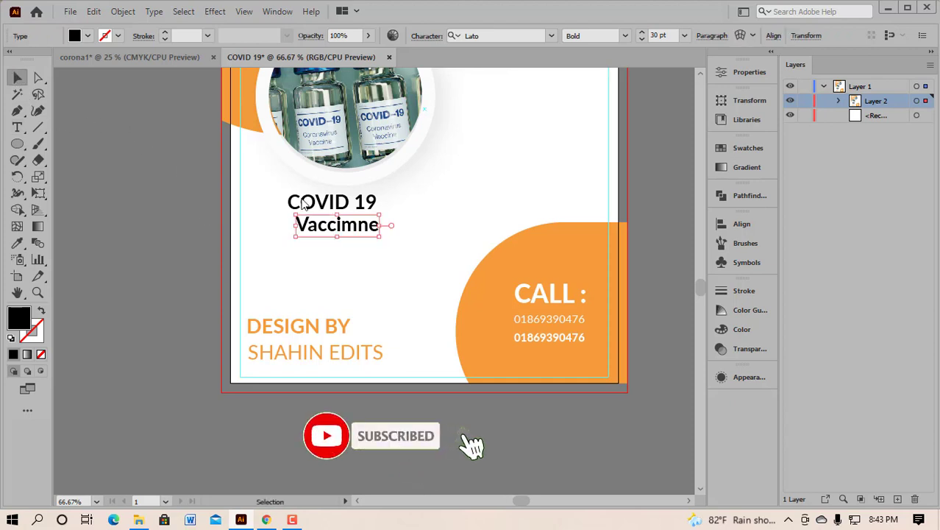
Step: Delete the extra 'm' so the second heading line reads 'Vaccine'
right_click(17, 128)
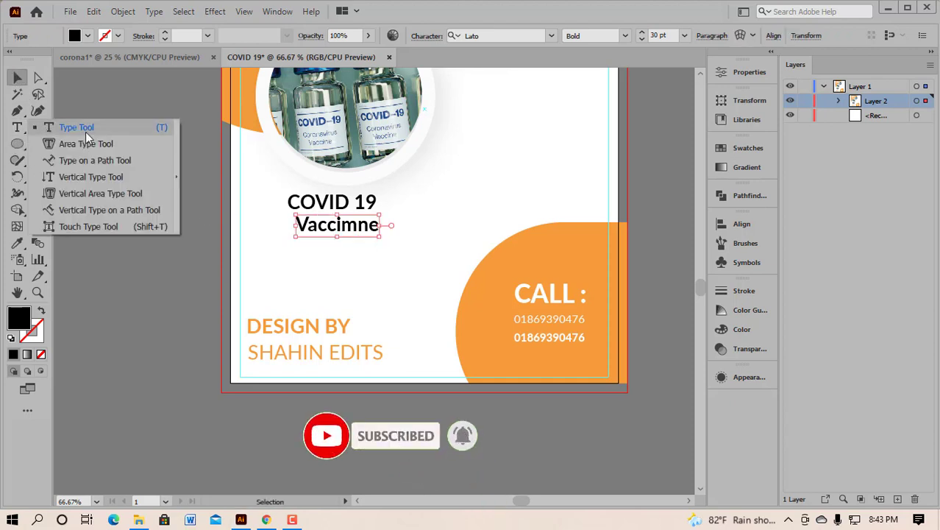
left_click(63, 129)
key("t")
left_click(352, 224)
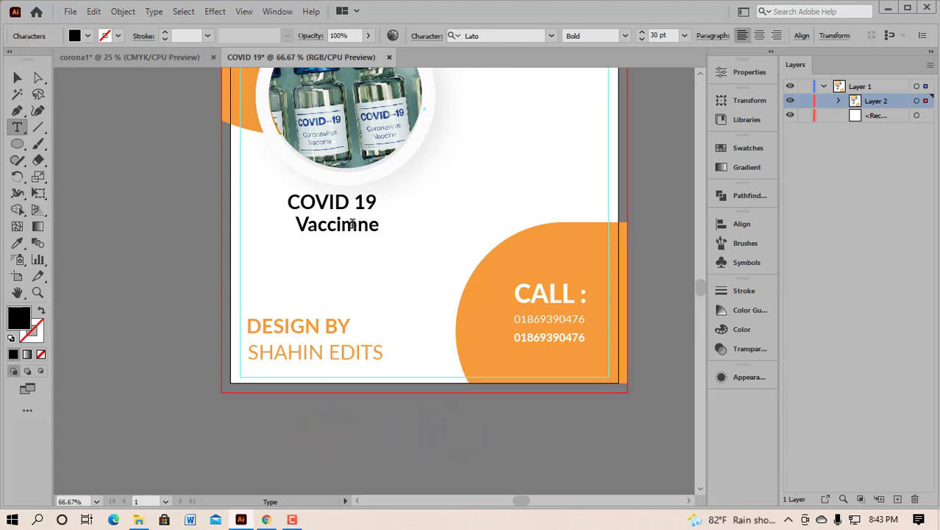
left_click_drag(352, 224, 344, 228)
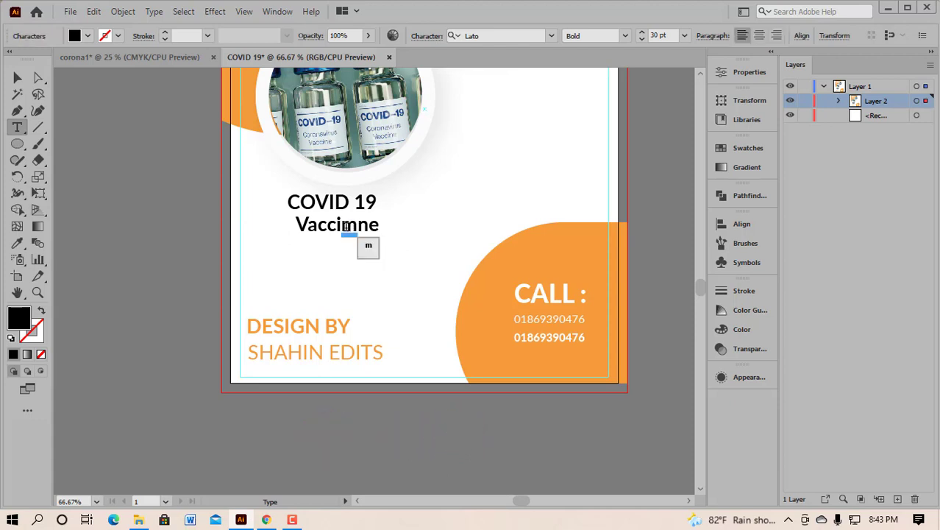
key("BackSpace")
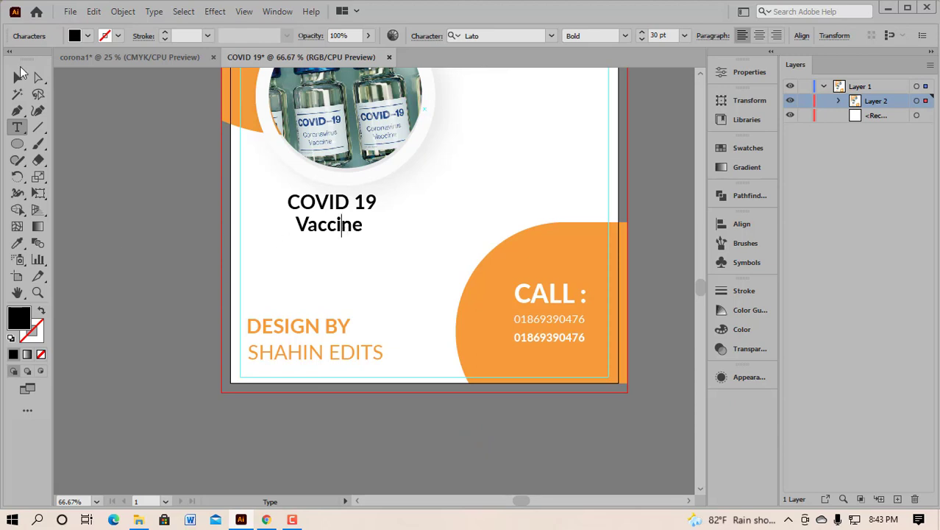
left_click(17, 79)
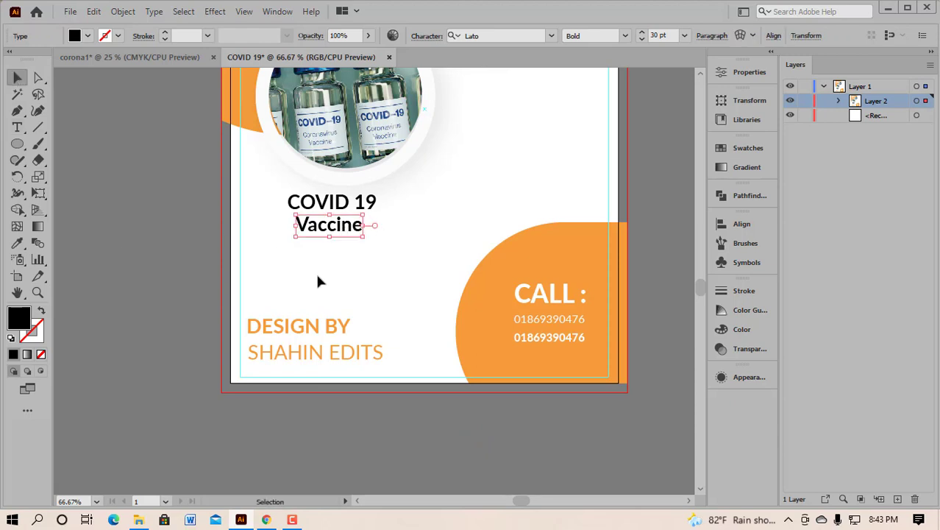
scroll(331, 255, "up", 2)
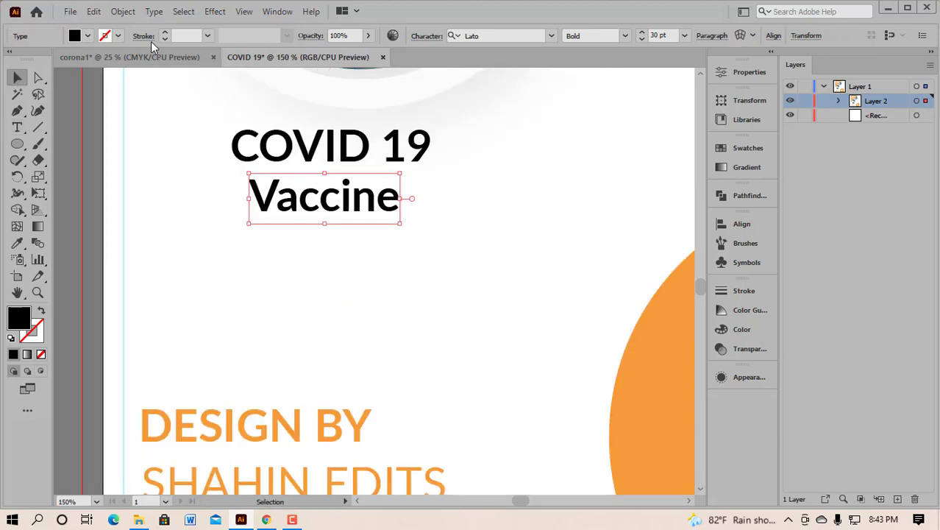
left_click(144, 57)
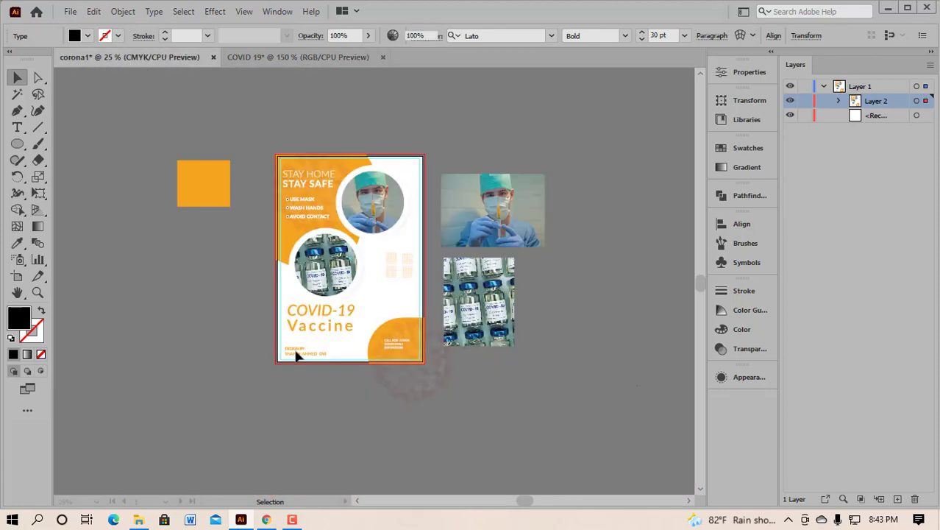
scroll(331, 333, "up", 2)
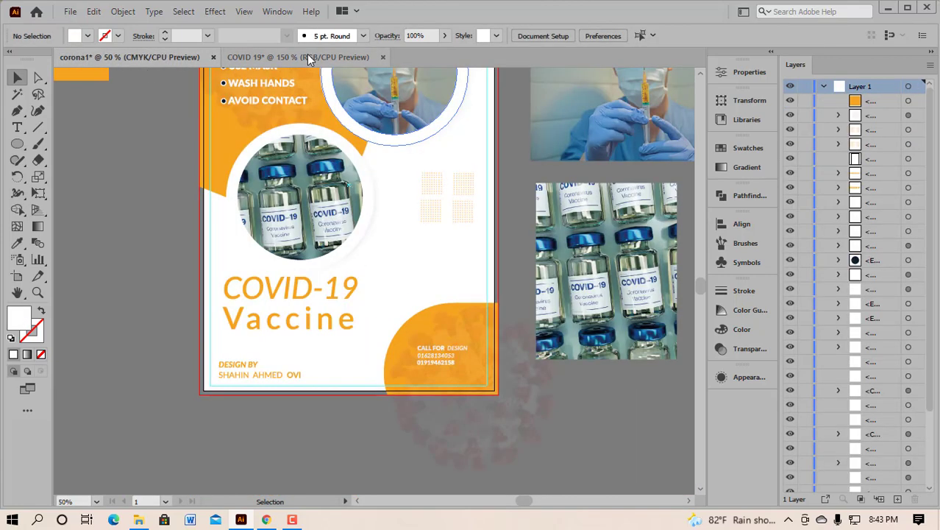
left_click(308, 57)
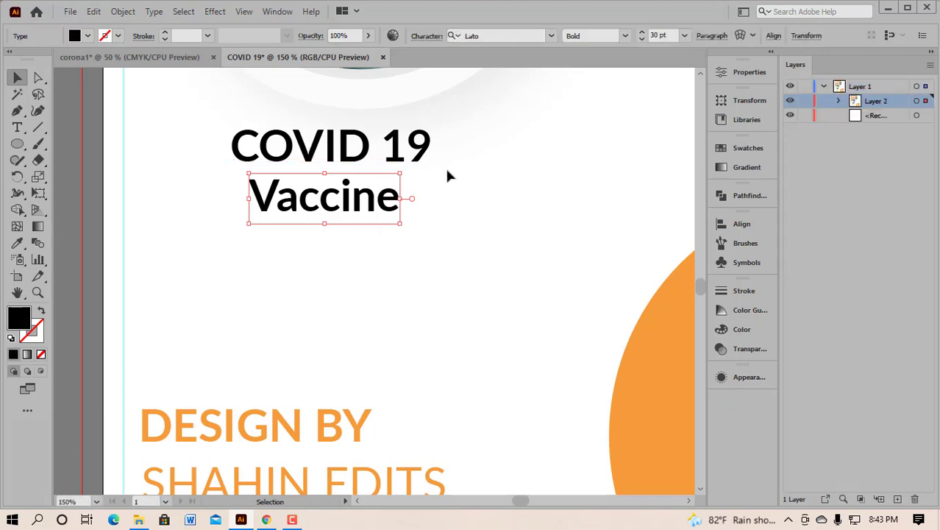
left_click(336, 147)
left_click(341, 209)
Step: Set the tracking of the Vaccine text to 150 in the Character panel
left_click(279, 11)
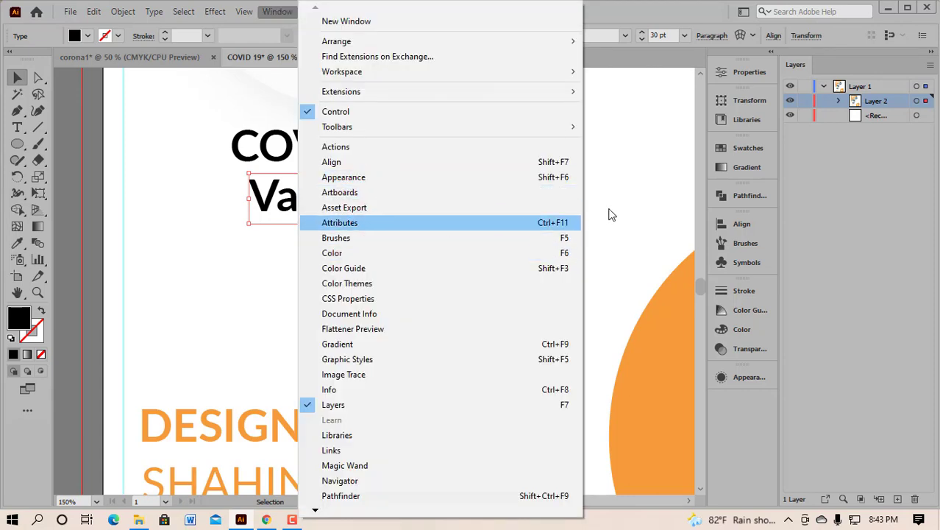
left_click(629, 184)
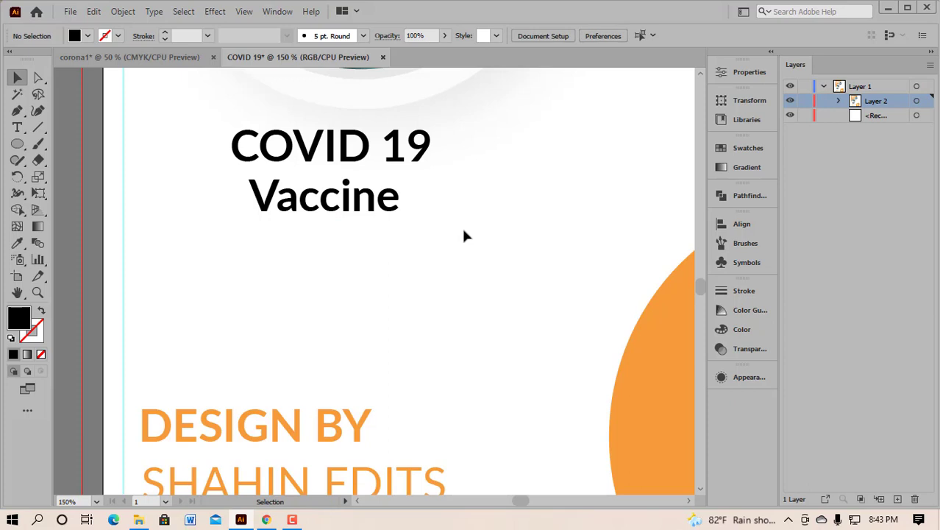
left_click(366, 204)
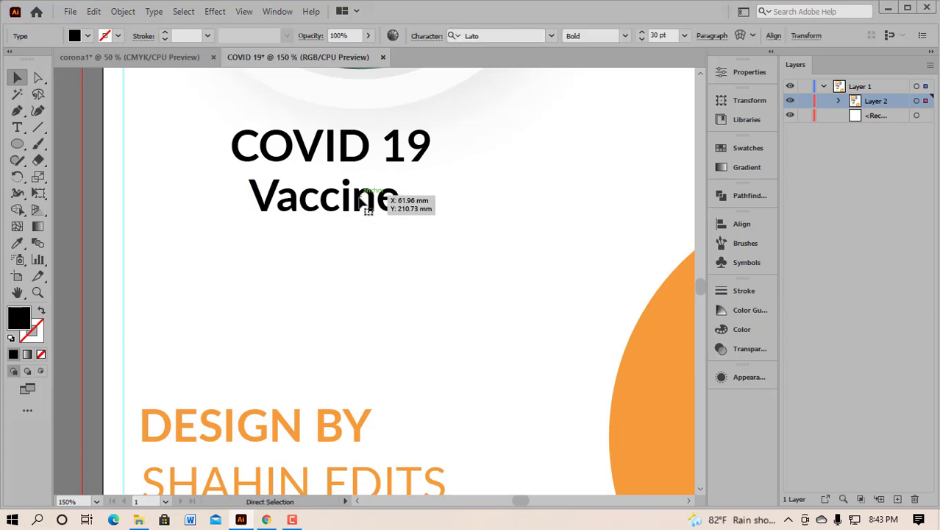
key("ctrl+t")
left_click_drag(223, 106, 612, 129)
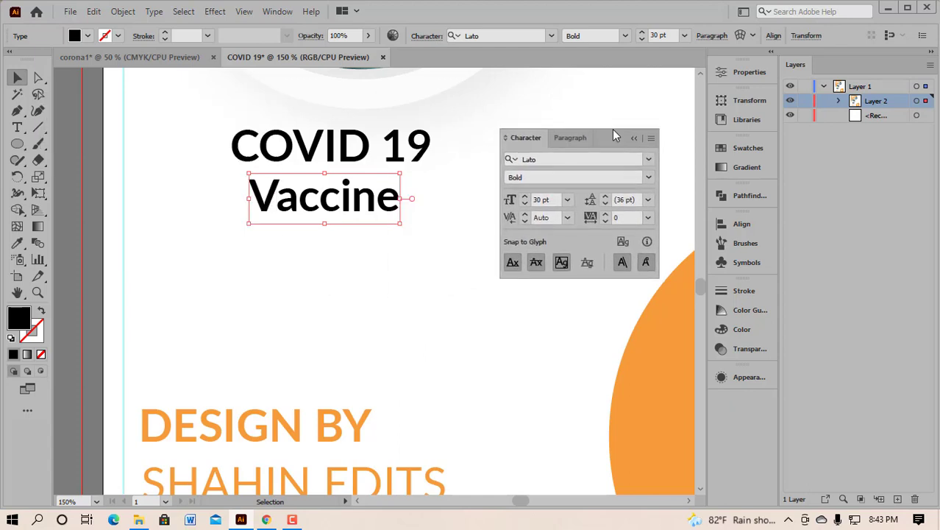
left_click(607, 214)
left_click(607, 214)
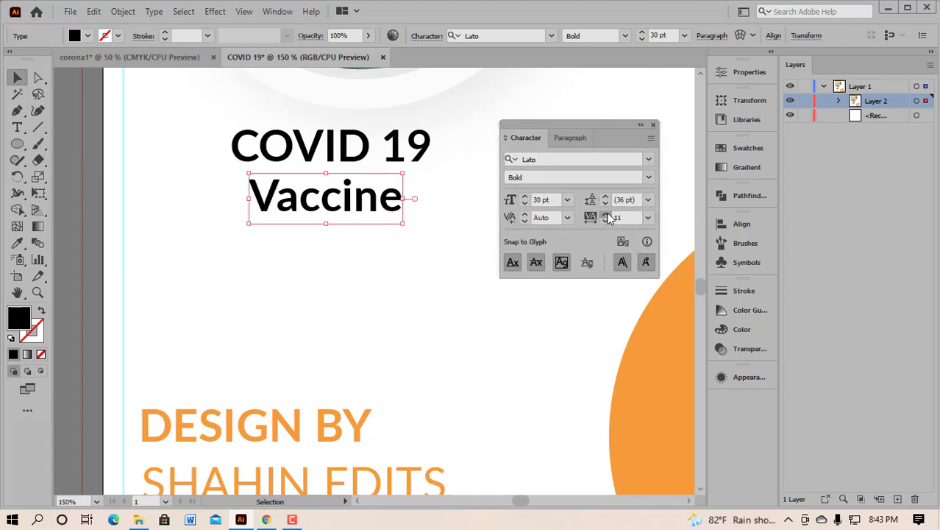
left_click(621, 216)
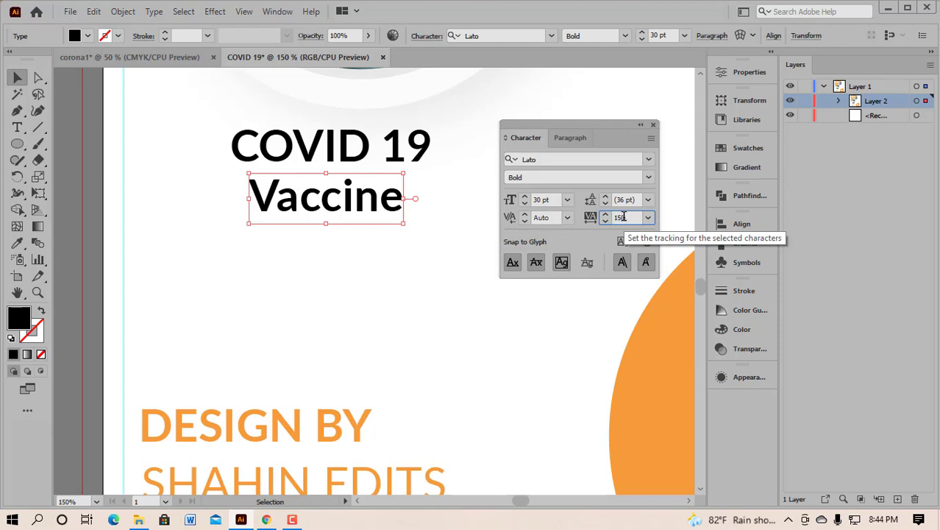
key("Return")
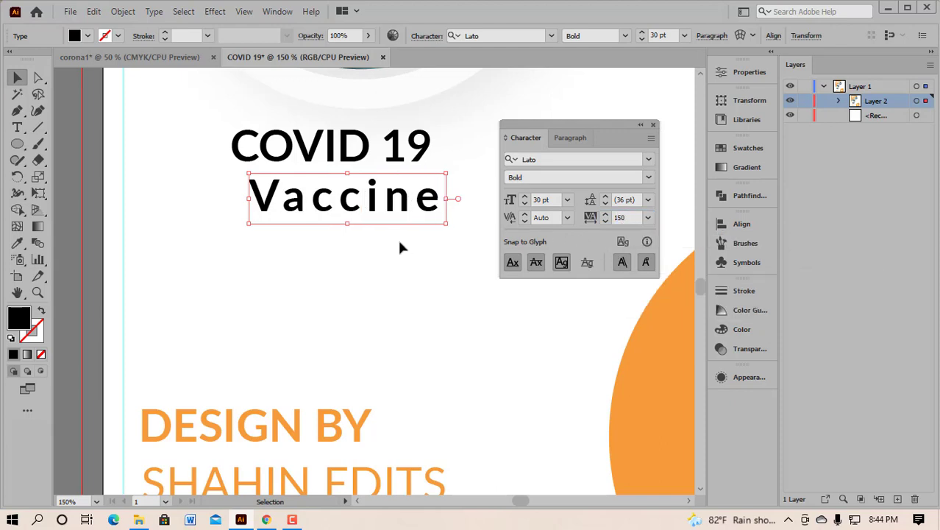
Step: Left-align Vaccine with COVID 19, using COVID 19 as the key object
left_click_drag(217, 120, 316, 236)
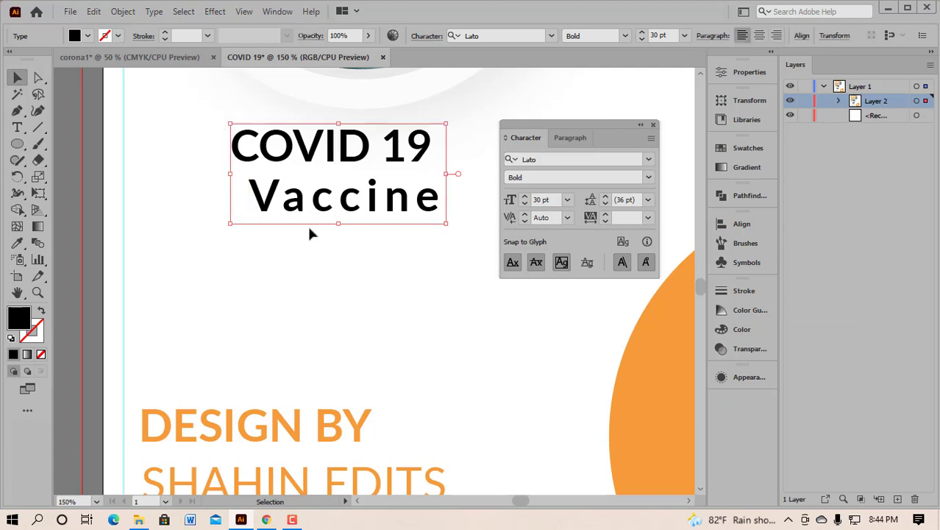
left_click(247, 157)
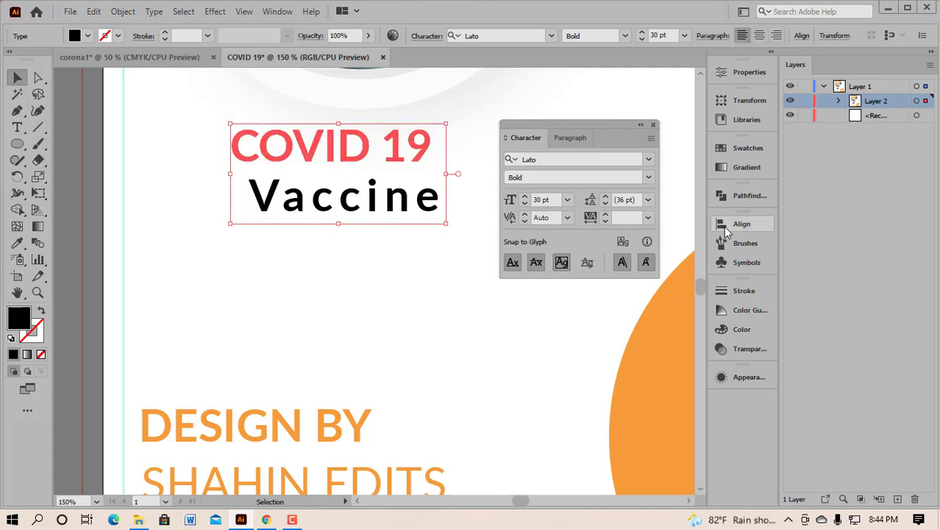
left_click(723, 232)
left_click(560, 256)
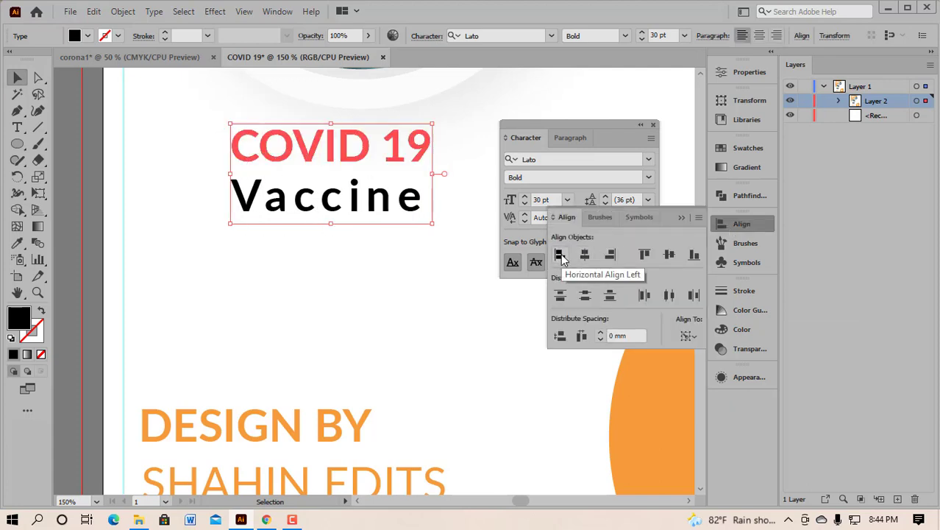
left_click(682, 218)
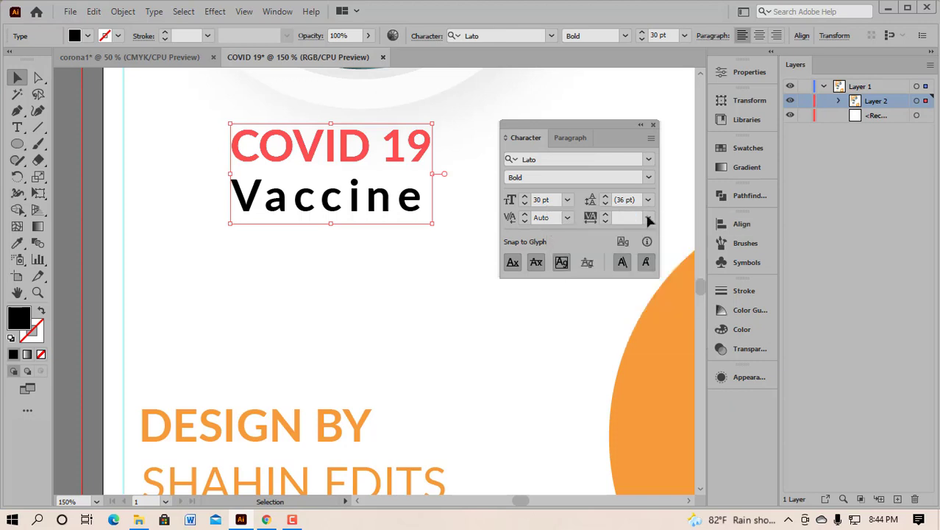
left_click(640, 125)
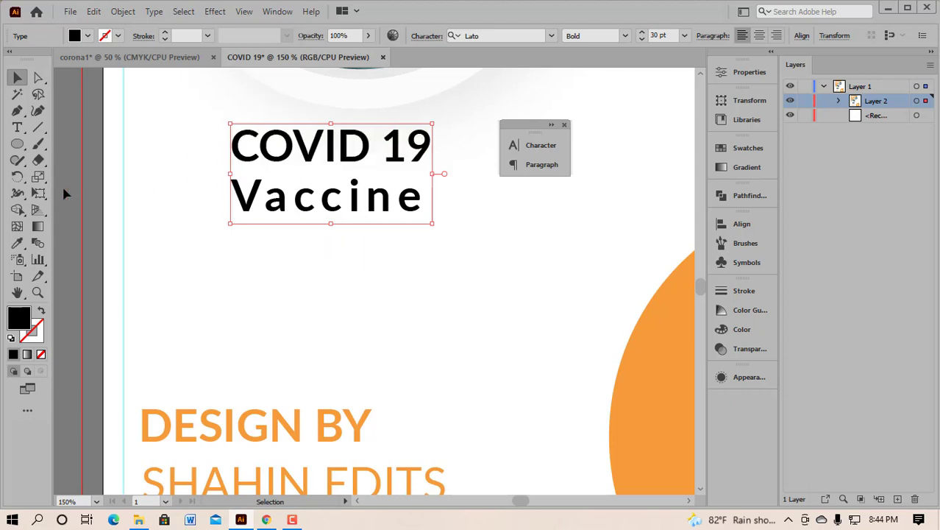
Step: Colour the COVID 19 Vaccine heading the circle's orange with the Eyedropper
left_click(17, 243)
left_click(663, 360)
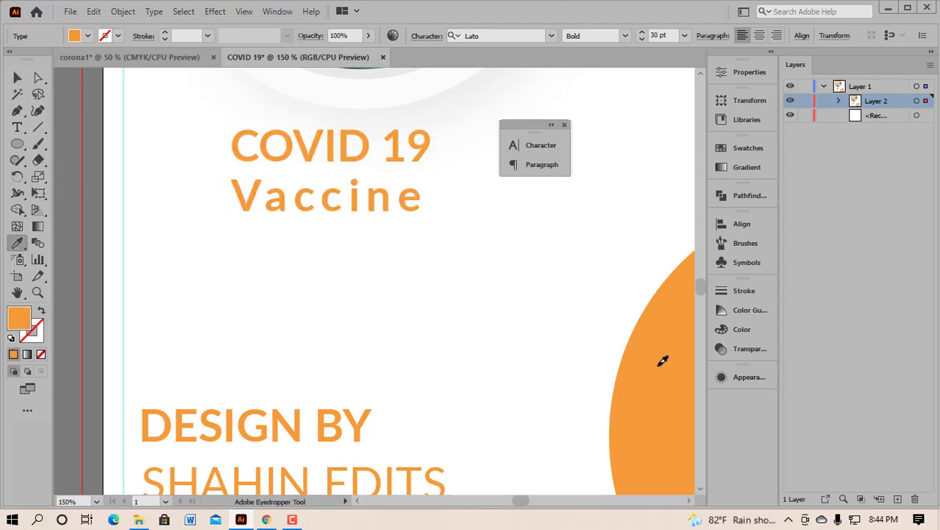
left_click(16, 77)
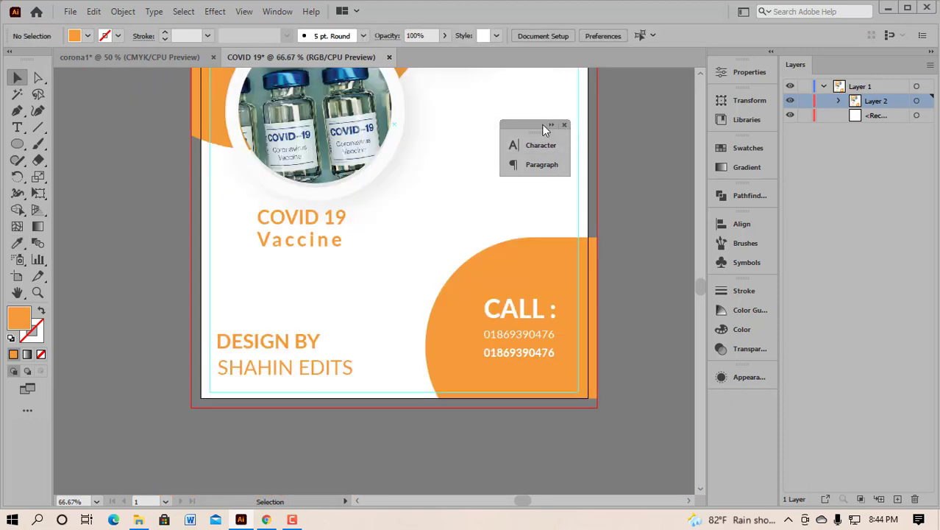
left_click_drag(539, 124, 635, 136)
Step: Enlarge the COVID 19 Vaccine heading slightly and move it a bit lower
left_click_drag(241, 206, 353, 260)
left_click_drag(321, 221, 332, 243)
left_click(337, 296)
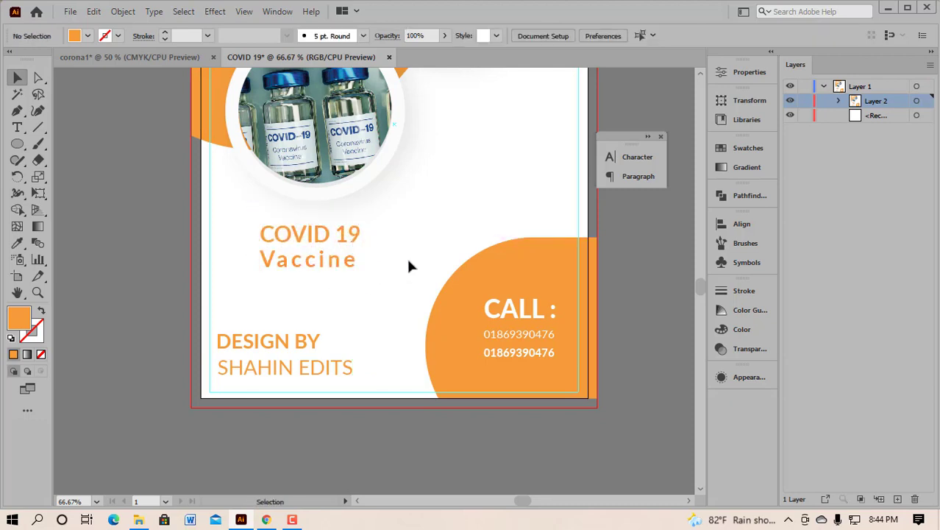
scroll(435, 225, "right", 3)
scroll(448, 212, "up", 2)
scroll(448, 209, "up", 3)
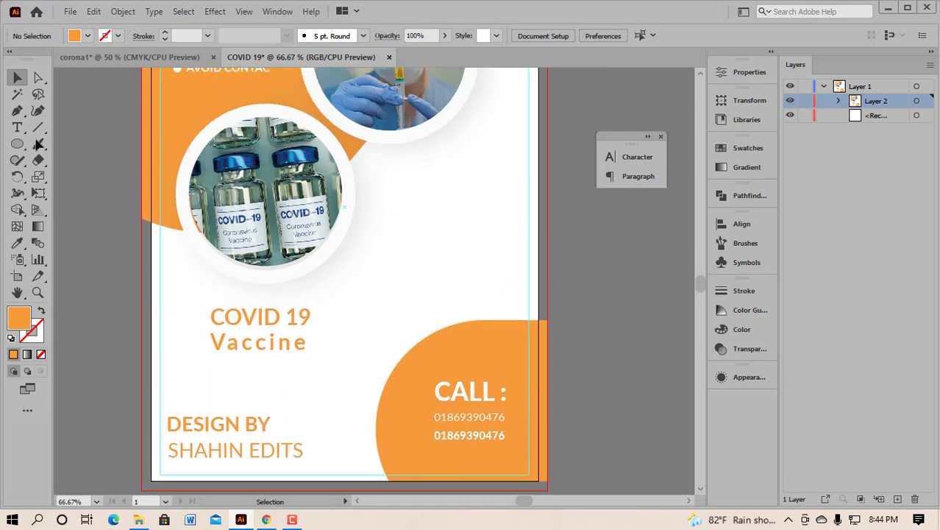
Step: Compare the flyer against the corona1 reference poster and park the Character panel further right
left_click(109, 58)
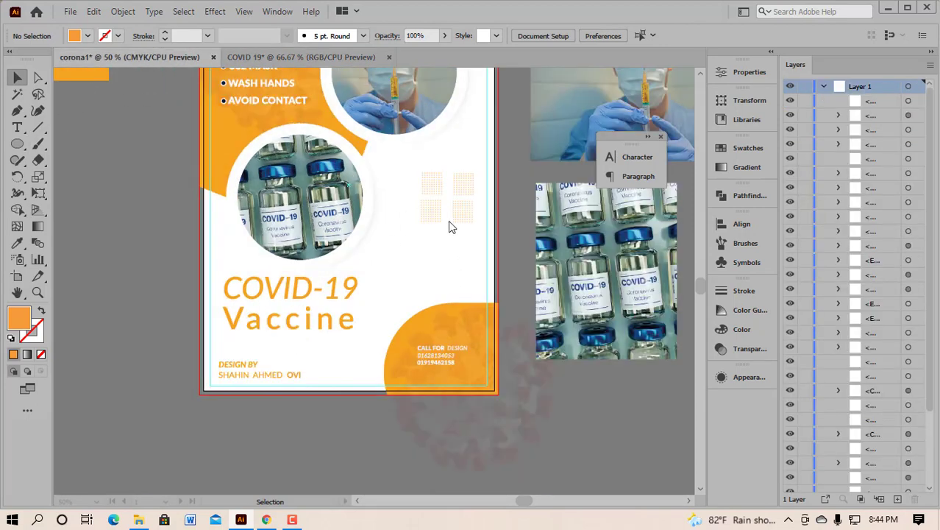
left_click(319, 56)
left_click_drag(629, 135, 672, 132)
scroll(543, 210, "right", 3)
Step: Draw a small orange square beside the poster with the Rectangle tool
left_click_drag(19, 145, 44, 141)
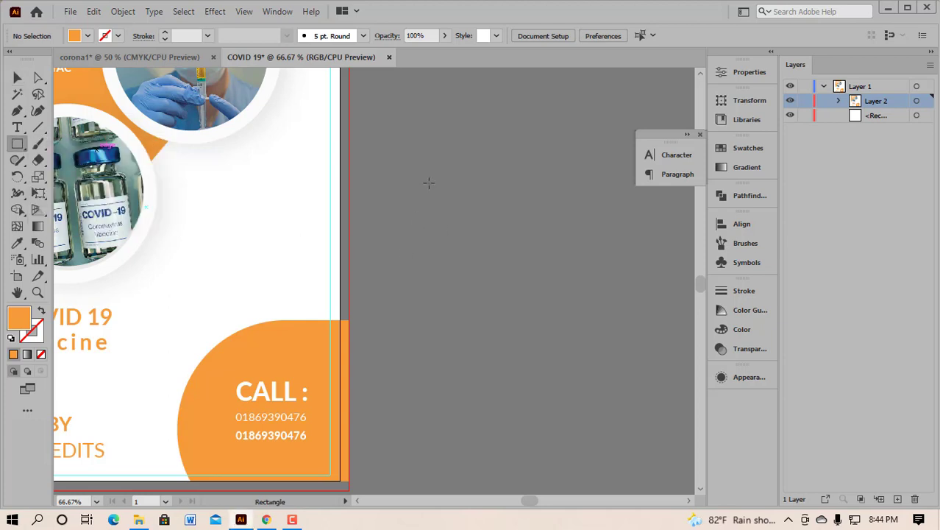
left_click_drag(398, 190, 411, 199)
left_click(18, 78)
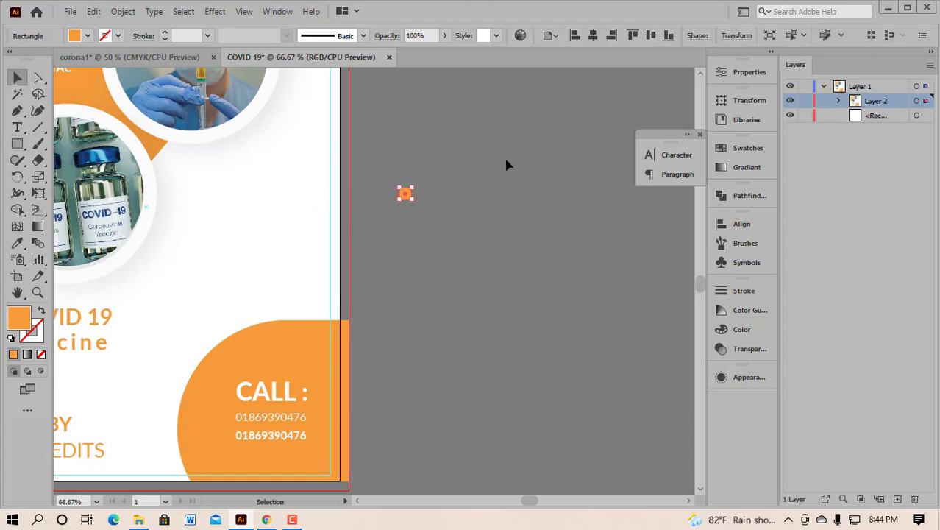
left_click(424, 196)
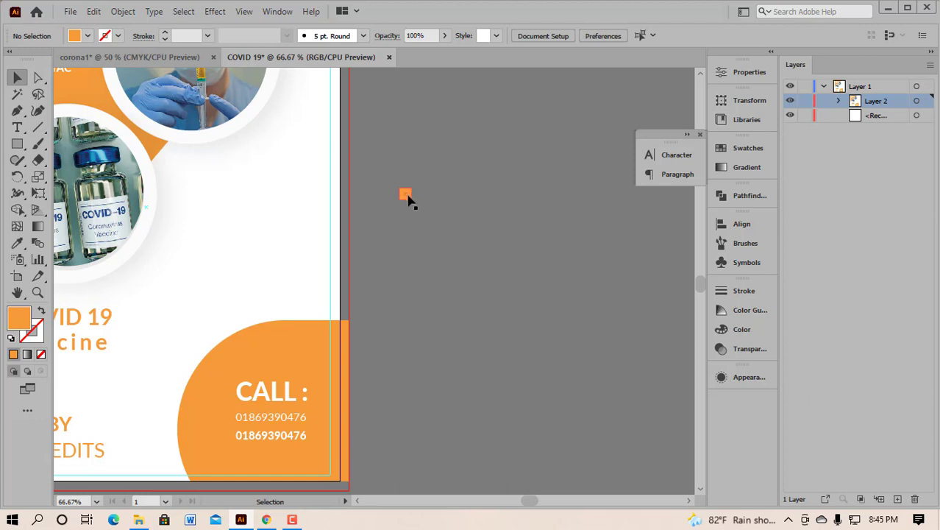
Step: Repeat the square rightward into a row of thirteen, centre them vertically, and group the row
left_click_drag(408, 196, 432, 194)
key("ctrl+d")
key("ctrl+d")
key("ctrl+d")
key("ctrl+d")
key("ctrl+d")
key("ctrl+d")
key("ctrl+d")
key("ctrl+d")
key("ctrl+d")
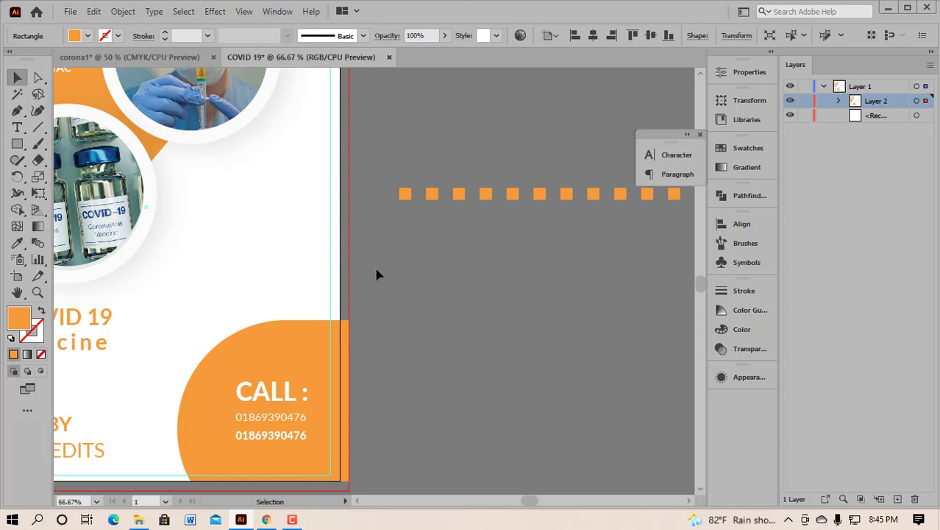
scroll(571, 268, "right", 9)
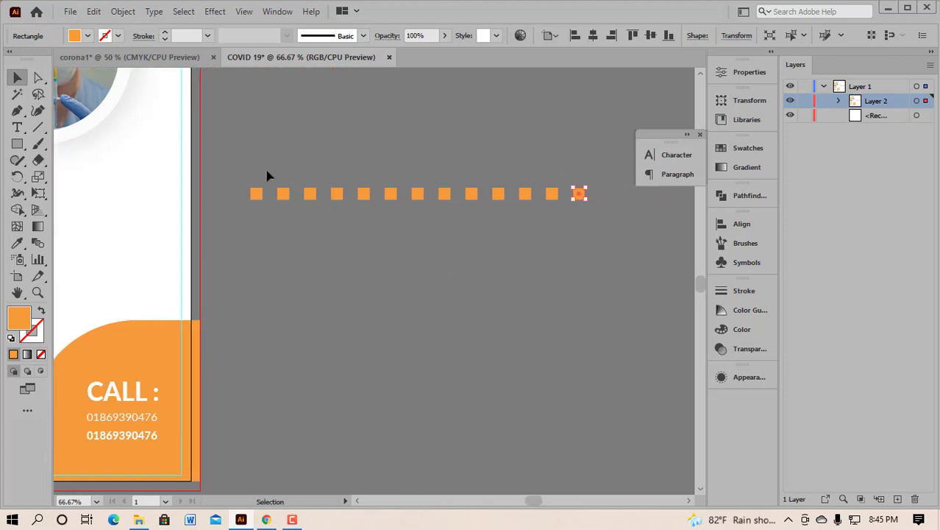
key("ctrl+a")
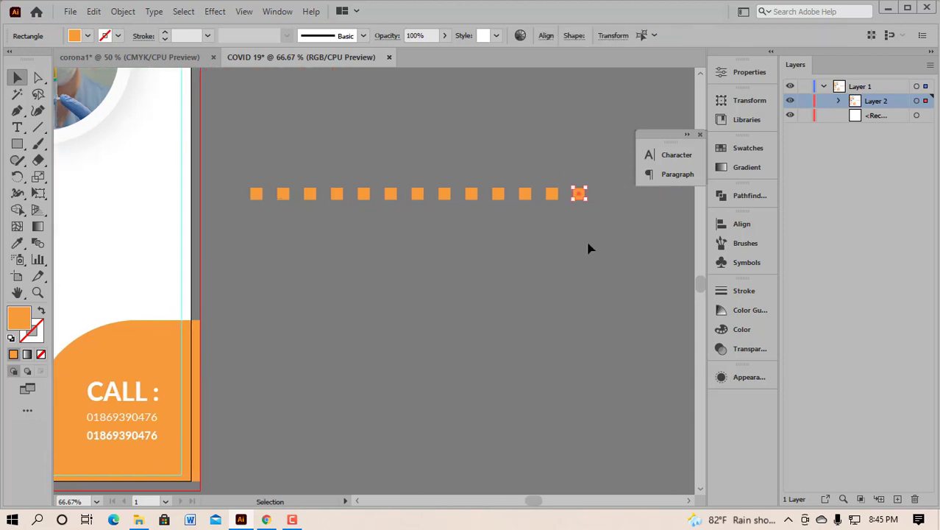
left_click(743, 224)
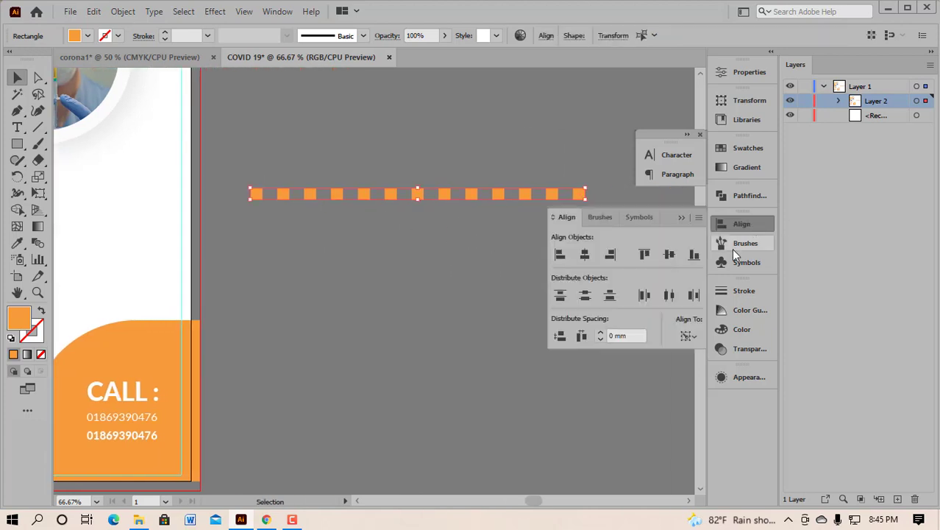
left_click(670, 256)
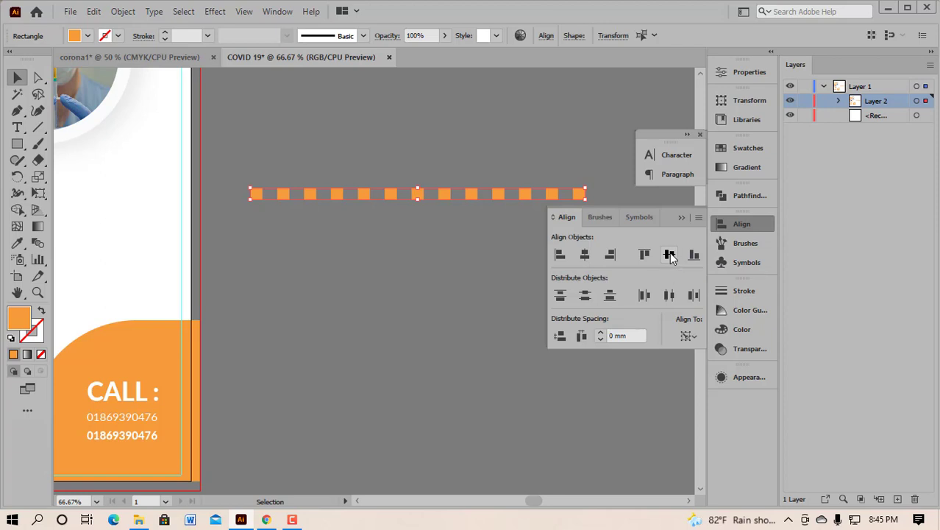
key("ctrl+g")
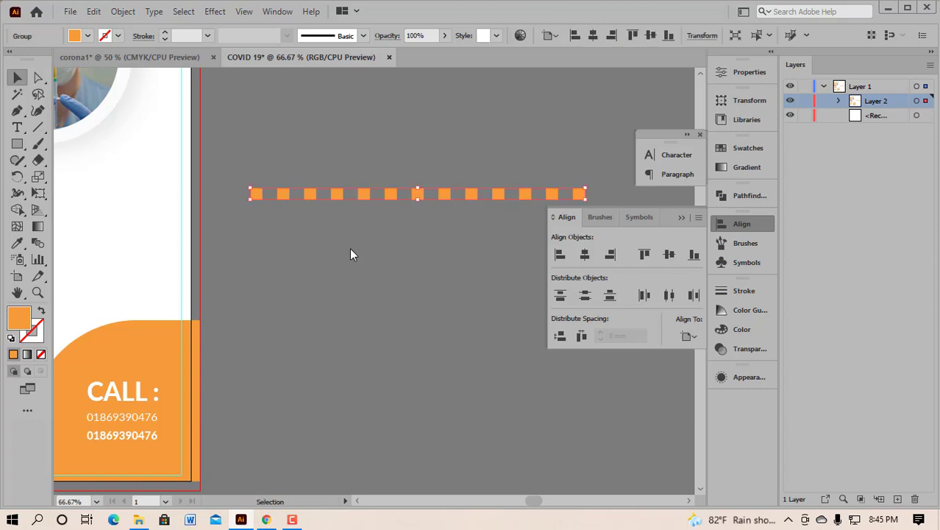
Step: Copy the grouped row downward repeatedly into a grid about fourteen rows deep, centred horizontally
left_click_drag(446, 199, 443, 220)
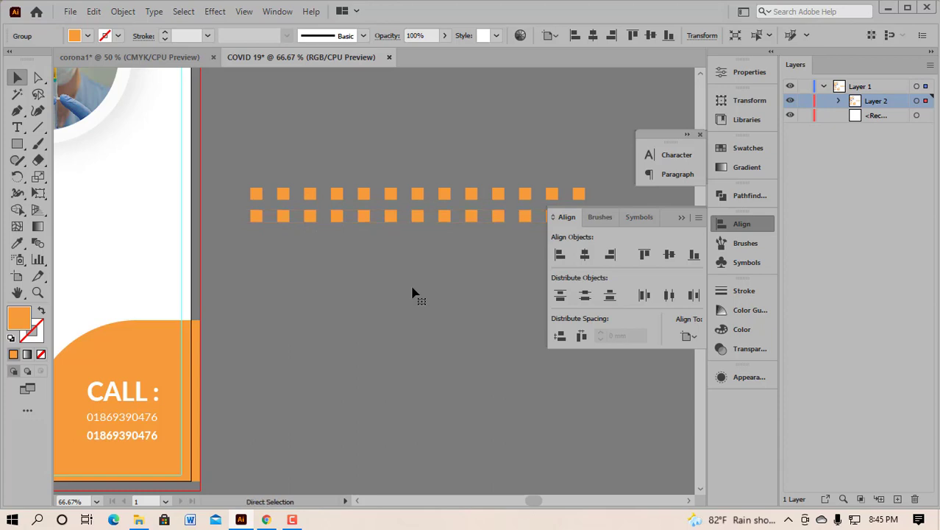
key("ctrl+d")
key("ctrl+d")
key("ctrl+d")
key("ctrl+d")
key("ctrl+d")
key("ctrl+d")
key("ctrl+d")
key("ctrl+d")
key("ctrl+d")
key("ctrl+d")
key("ctrl+d")
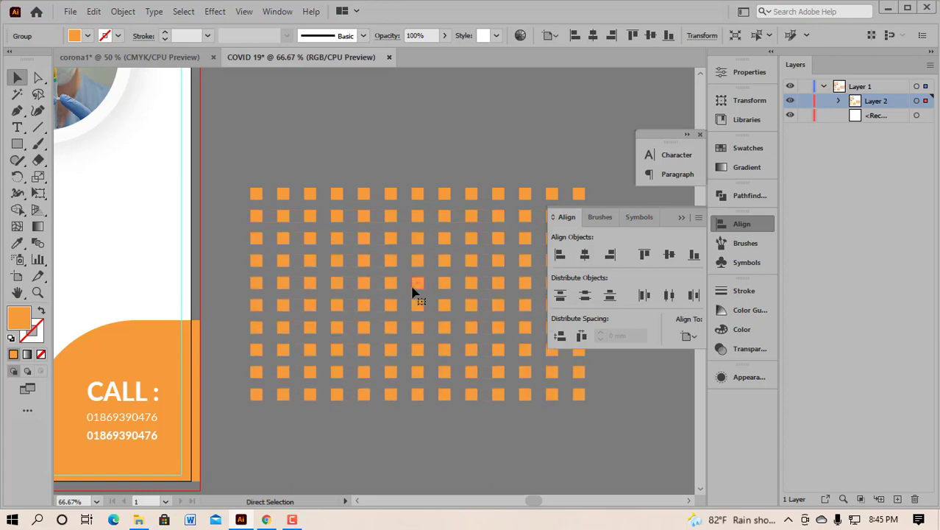
key("ctrl+d")
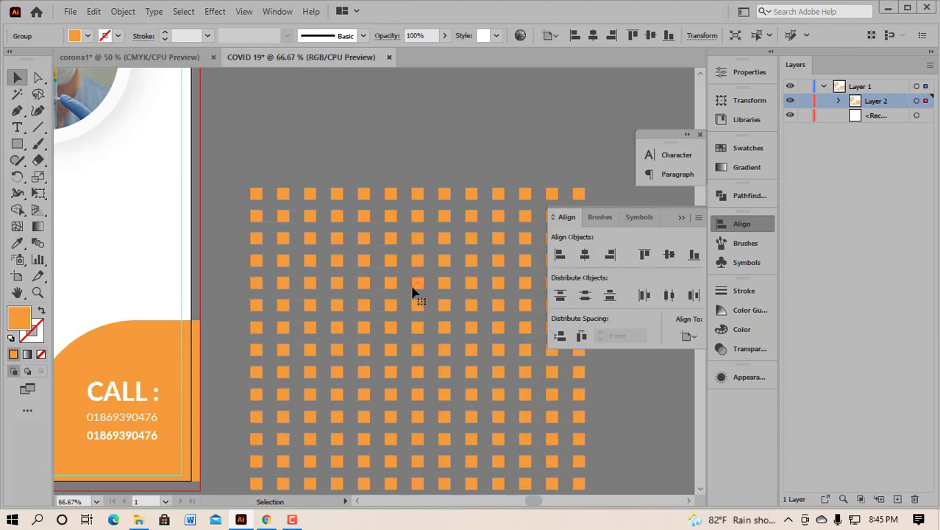
scroll(377, 208, "down", 2)
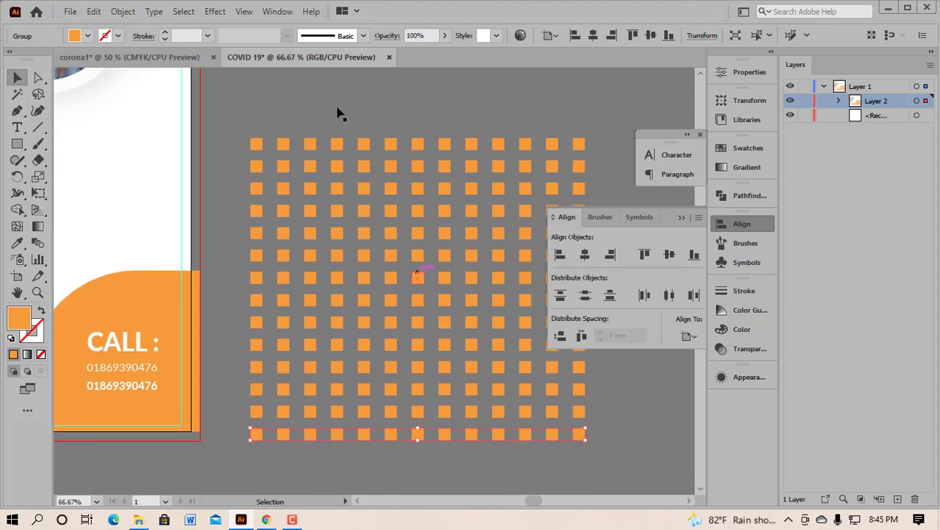
key("ctrl+a")
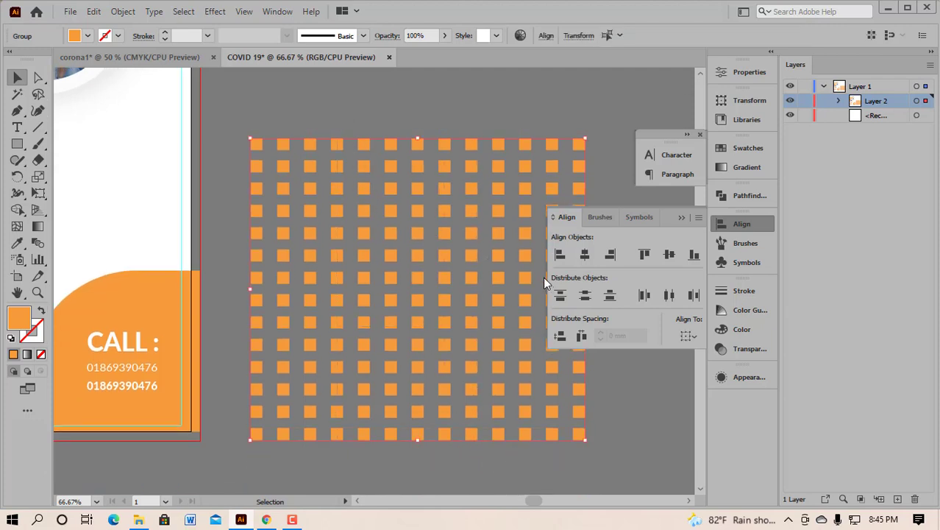
left_click(587, 253)
left_click(587, 253)
left_click(682, 218)
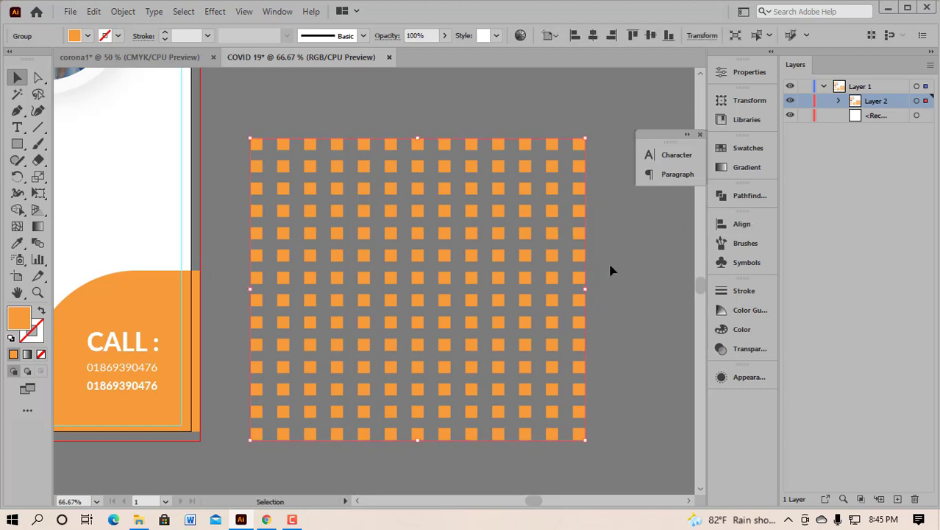
scroll(610, 258, "down", 3)
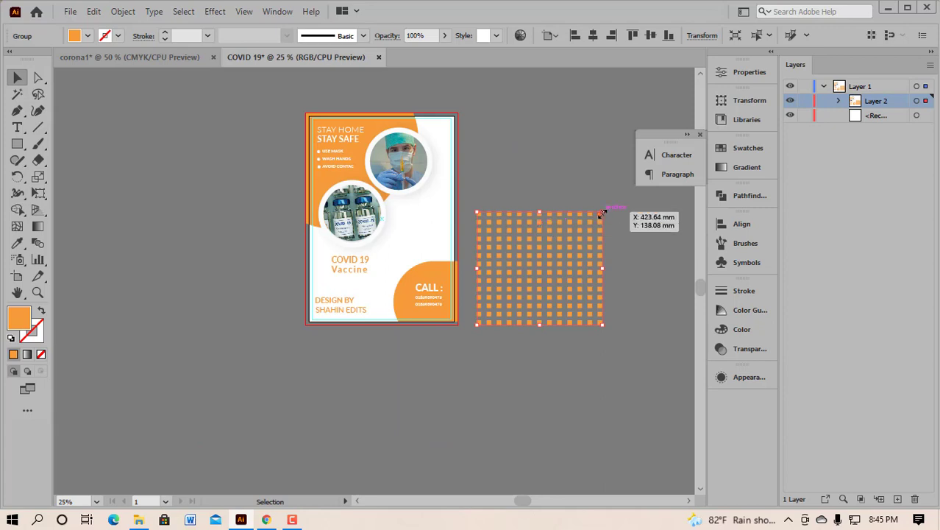
Step: Scale the grid proportionally into a small dot patch on the flyer and place a copy to its right
key("shift")
left_click_drag(602, 211, 582, 247)
left_click_drag(537, 267, 443, 226)
left_click_drag(444, 226, 445, 230)
scroll(445, 223, "up", 3)
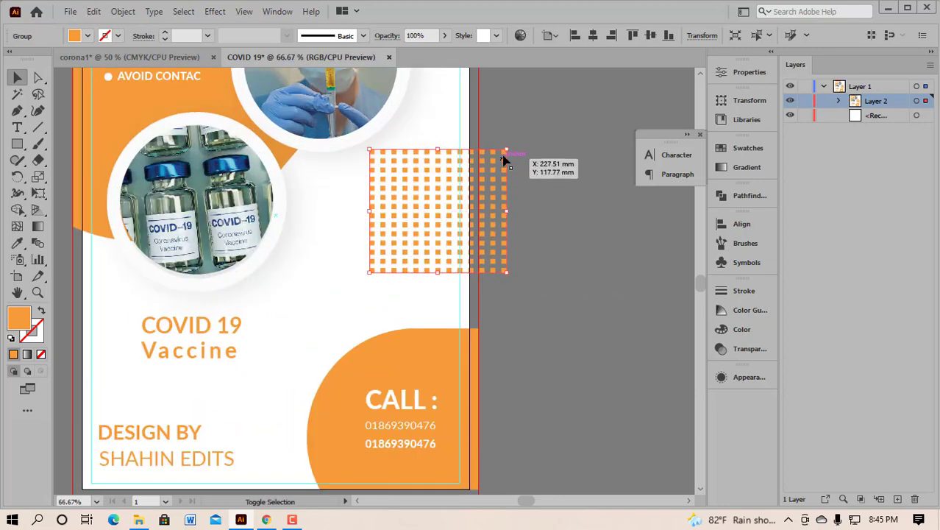
left_click_drag(507, 149, 404, 201)
scroll(409, 200, "up", 4)
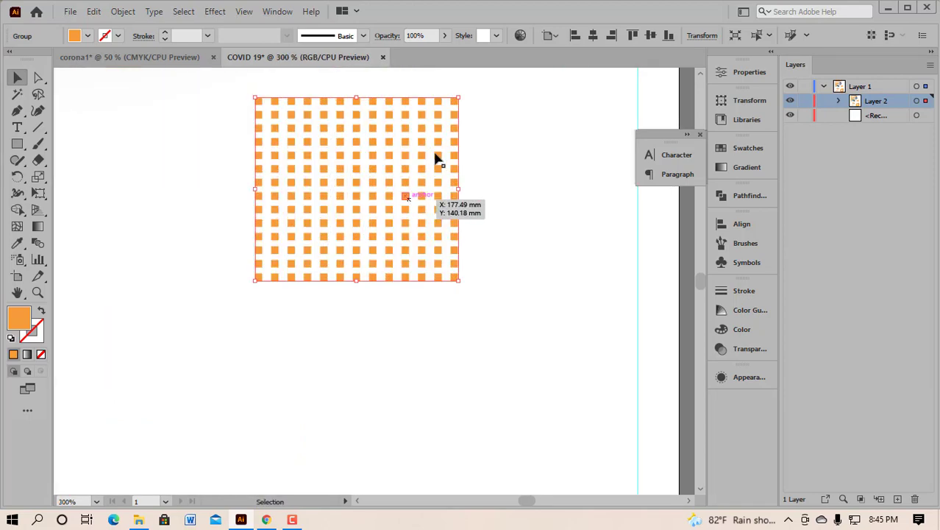
left_click_drag(457, 98, 427, 147)
left_click(498, 195)
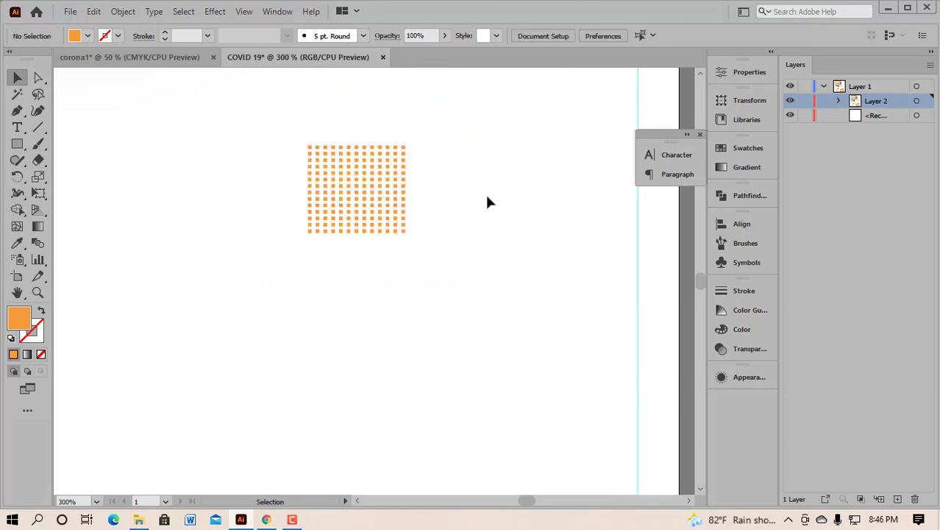
scroll(486, 201, "down", 2)
left_click_drag(403, 196, 462, 177)
Step: Align the two dot grids vertically and copy the pair directly below them
left_click_drag(316, 133, 503, 218)
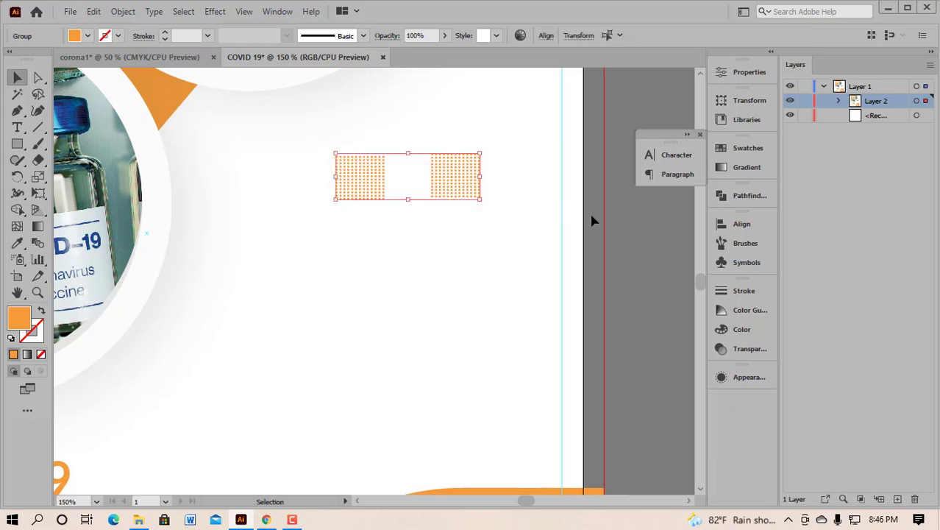
left_click(731, 222)
left_click(669, 254)
left_click(685, 219)
left_click_drag(460, 182, 460, 246)
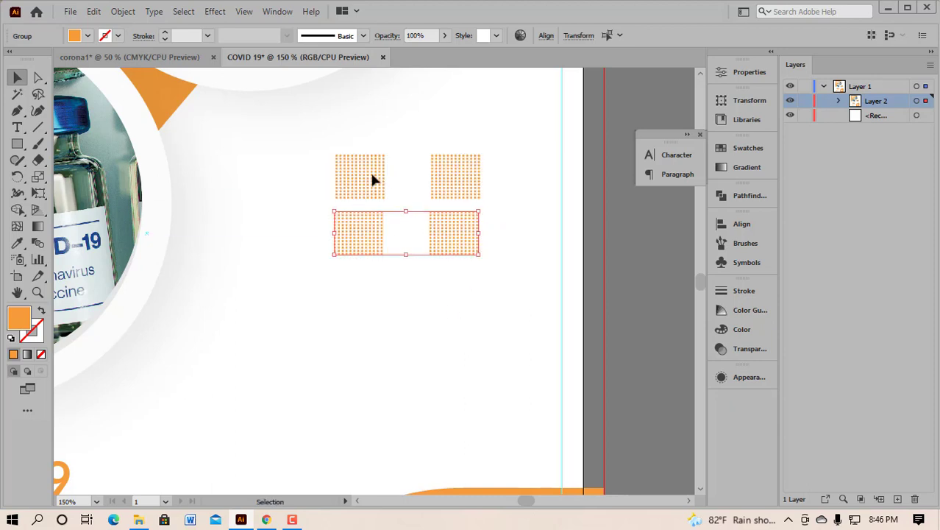
Step: Group the upper and lower pairs separately and align all four grids' left edges
left_click(481, 182)
left_click_drag(322, 217, 483, 259)
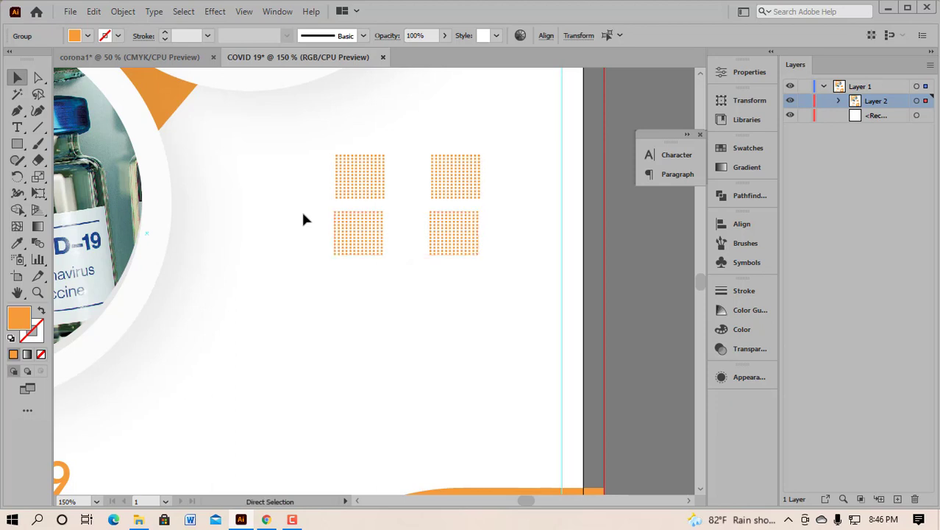
key("ctrl+g")
left_click_drag(314, 137, 487, 177)
key("ctrl+g")
left_click_drag(435, 115, 480, 262)
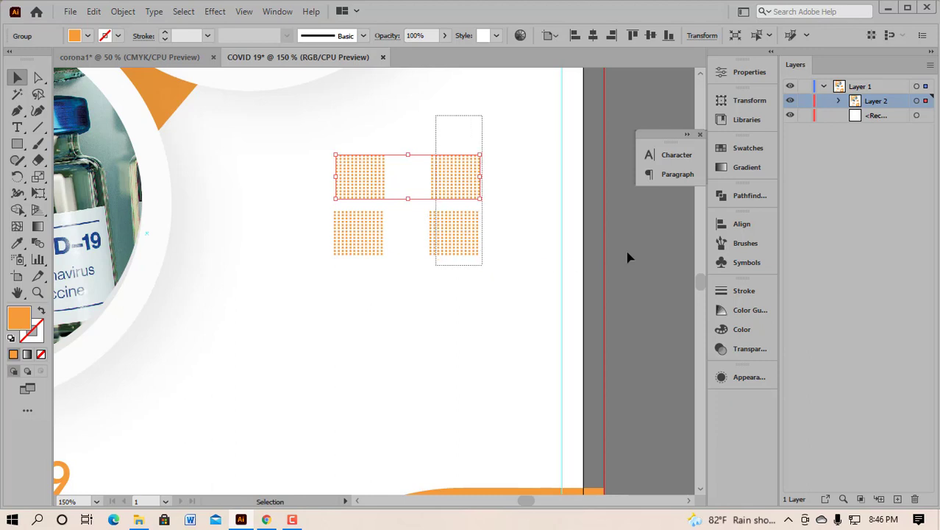
left_click(732, 226)
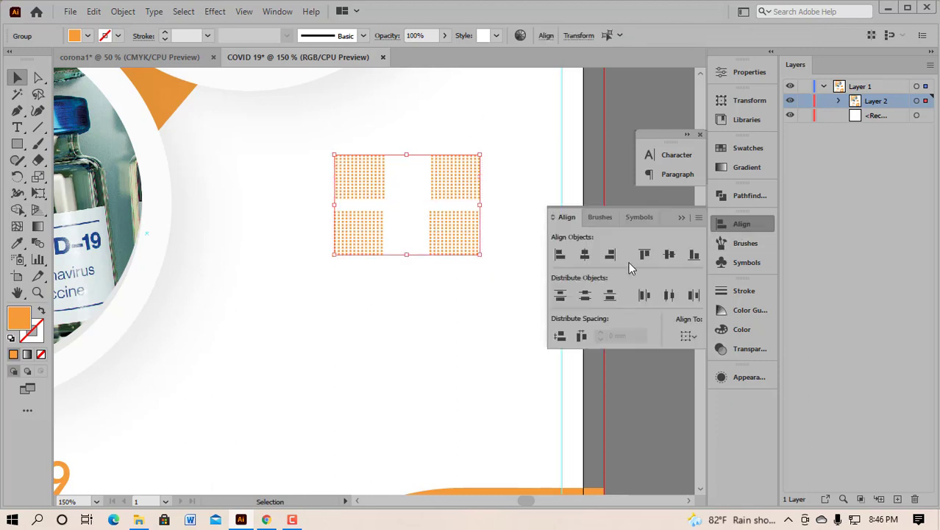
left_click(559, 255)
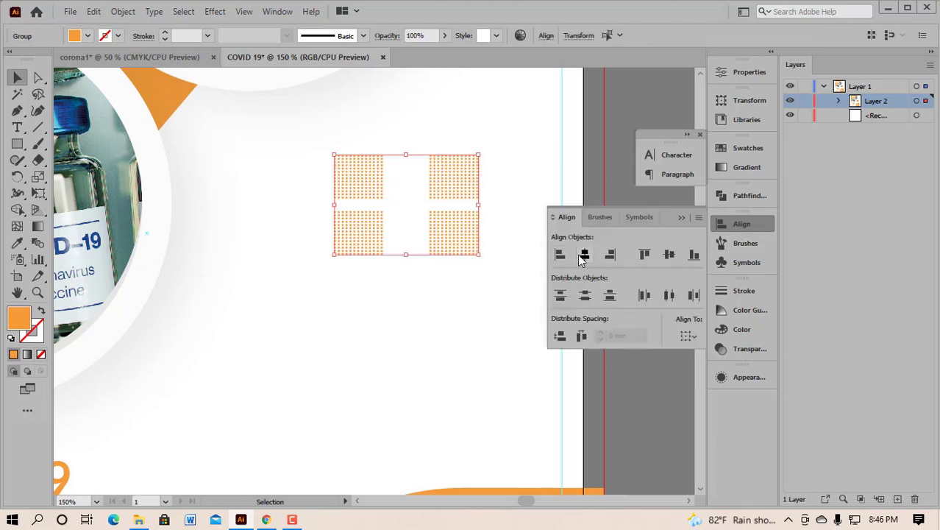
left_click(680, 218)
left_click(522, 257)
Step: Ungroup the upper and lower pairs back into separate dot grids
scroll(464, 342, "down", 4)
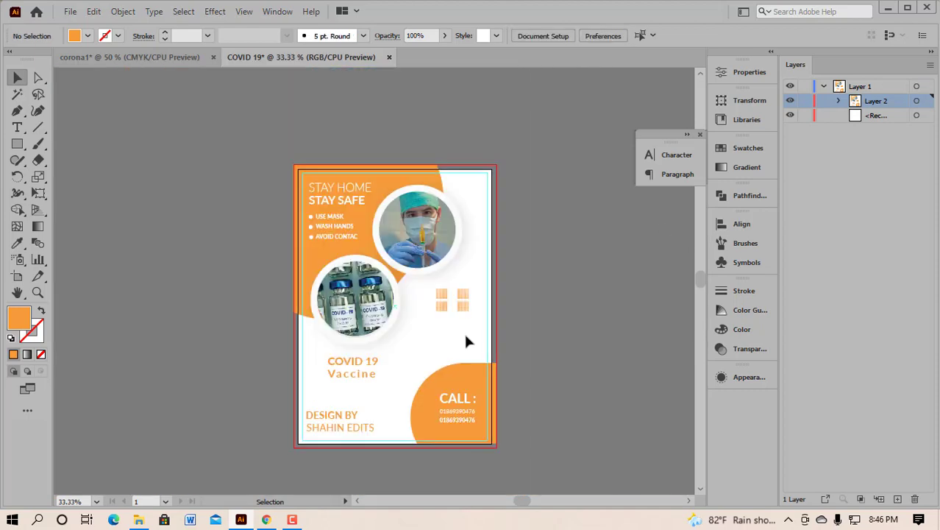
scroll(463, 337, "up", 4)
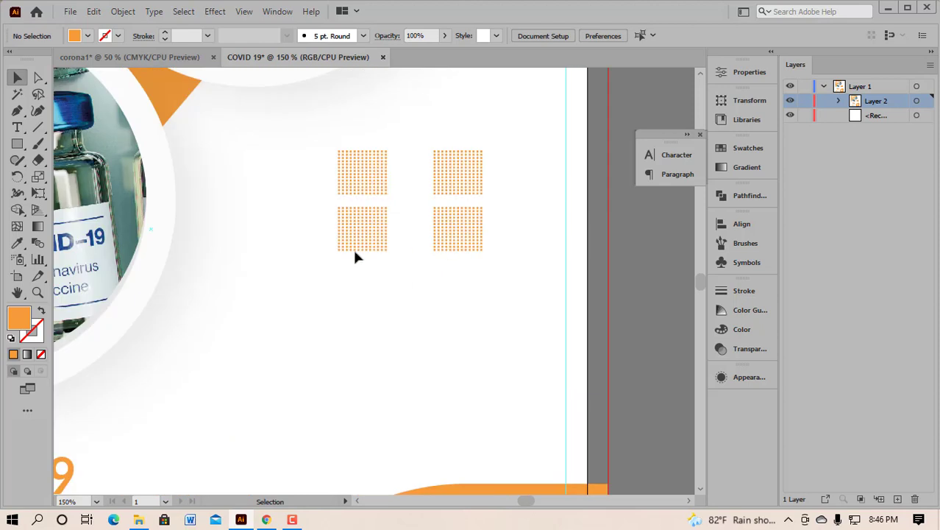
left_click(453, 174)
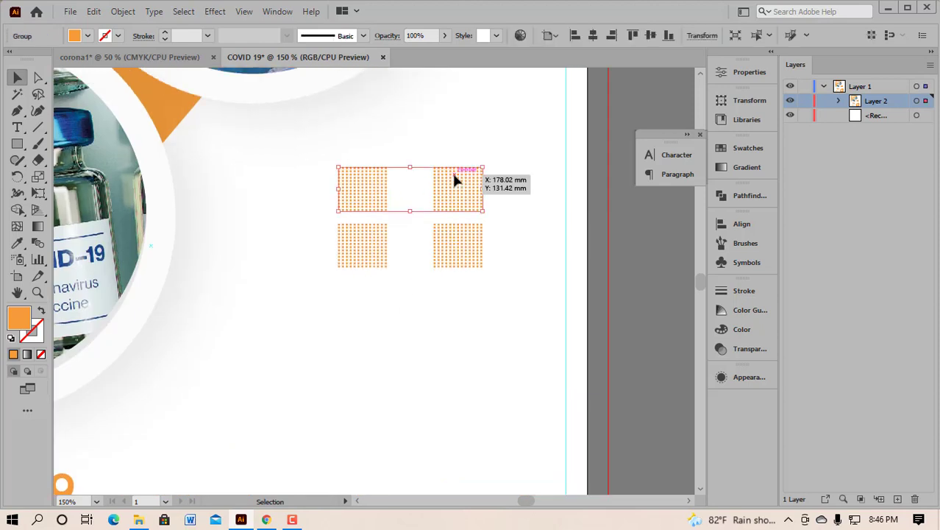
right_click(456, 181)
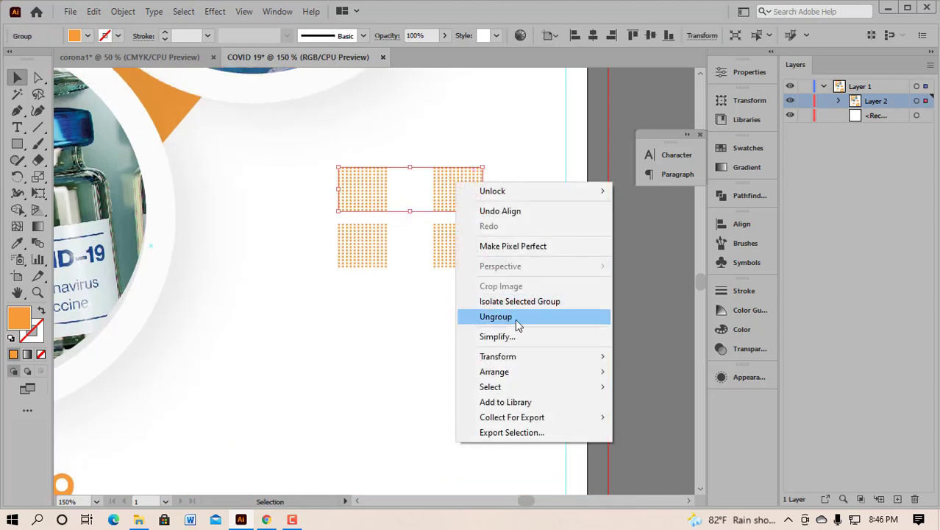
left_click(515, 318)
left_click(462, 248)
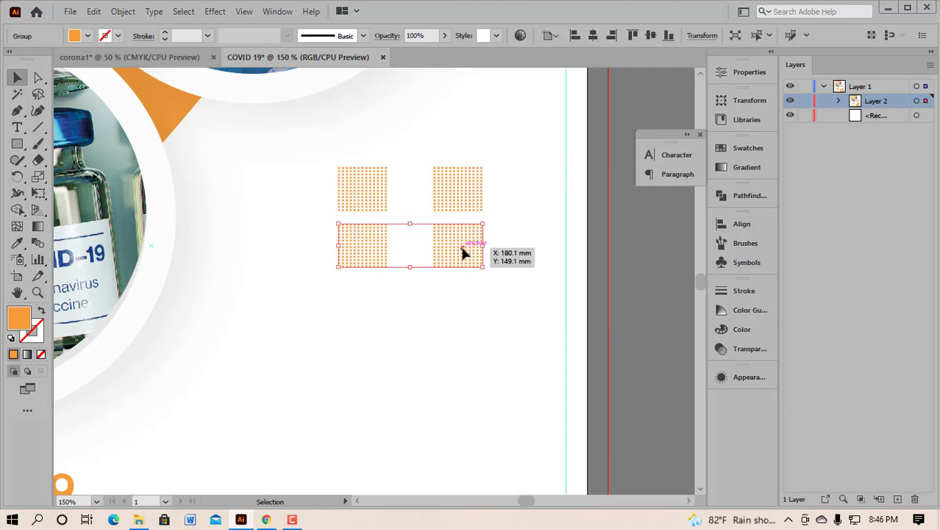
right_click(461, 246)
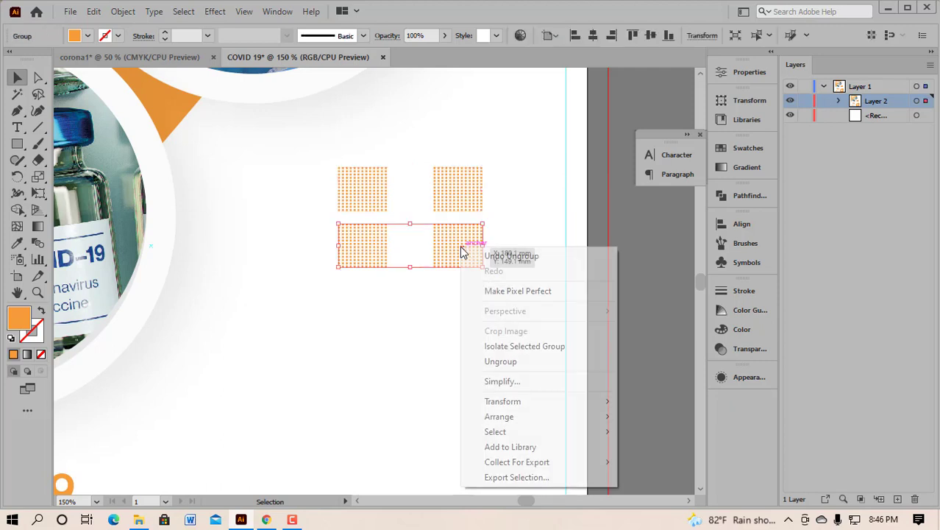
left_click(501, 362)
left_click(534, 267)
Step: Move the two right-hand dot grids left against the left pair to form a 2×2 block
left_click(452, 193)
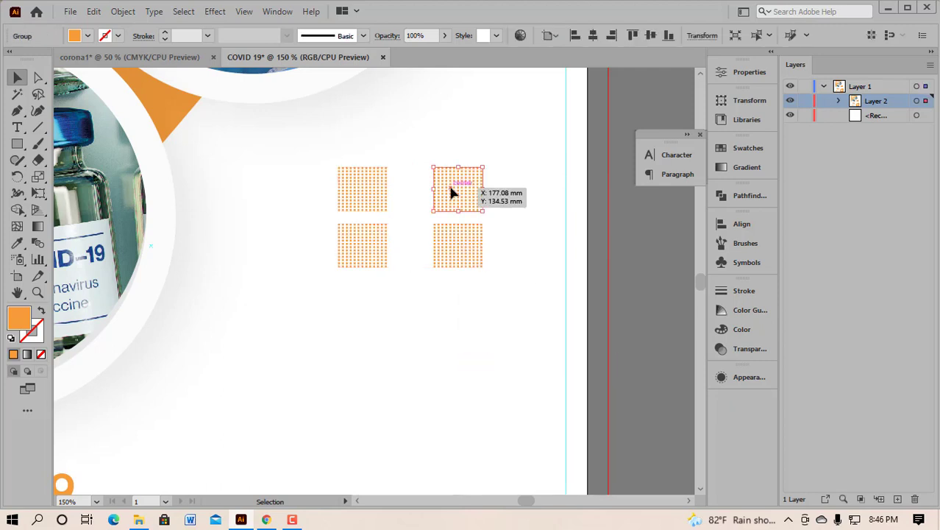
left_click_drag(428, 150, 432, 252)
left_click_drag(304, 141, 489, 276)
scroll(493, 281, "down", 2, "alt")
Step: Set the four dot-grid squares to 50% opacity
left_click(505, 272)
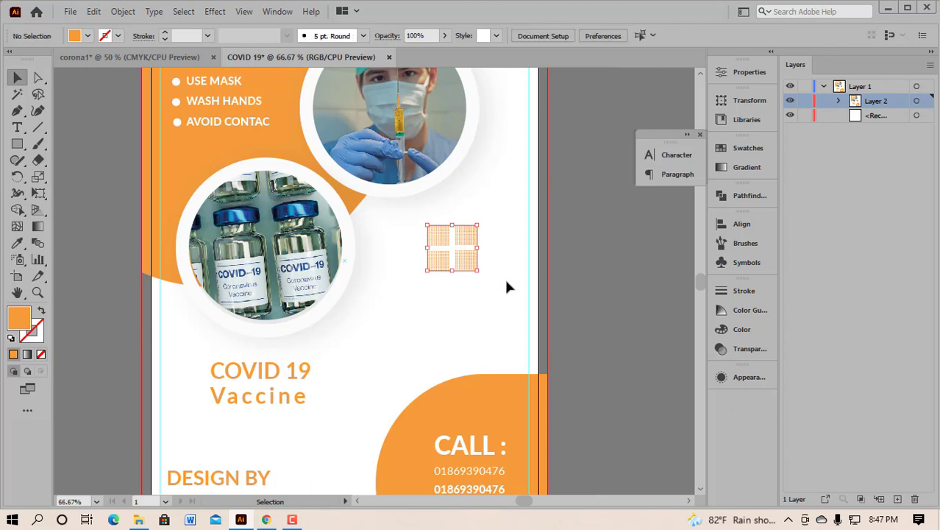
left_click_drag(425, 228, 493, 288)
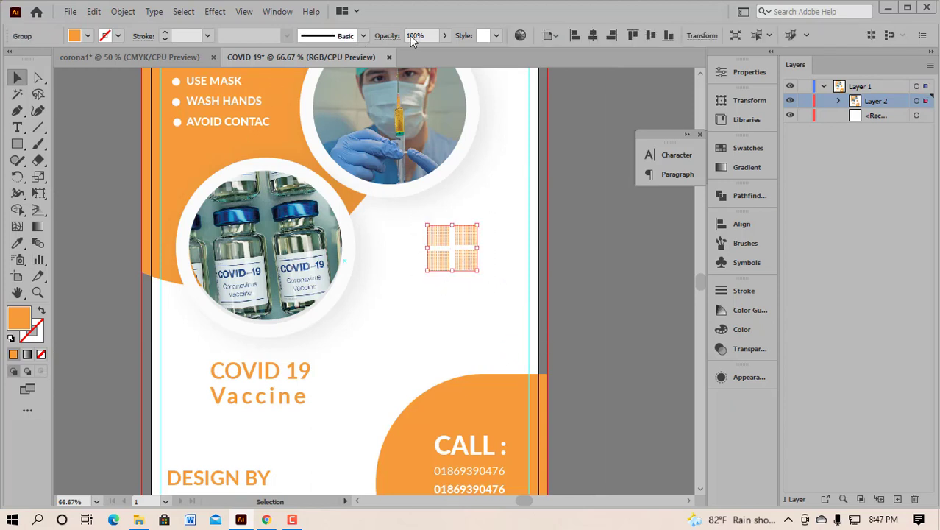
left_click(446, 37)
left_click_drag(445, 57, 418, 57)
left_click(476, 166)
left_click(477, 168)
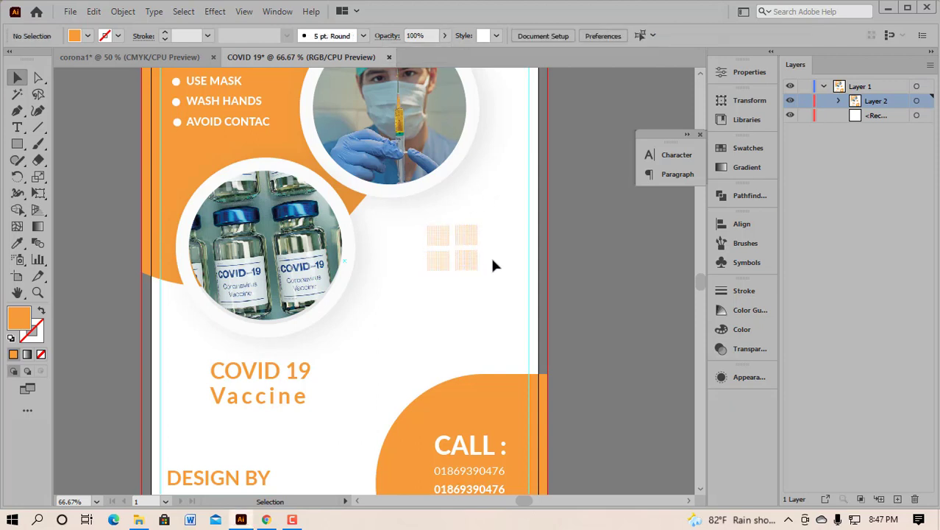
Step: Shift the faded square group slightly right beside the vaccine photo
scroll(491, 268, "down", 1)
scroll(490, 269, "down", 2)
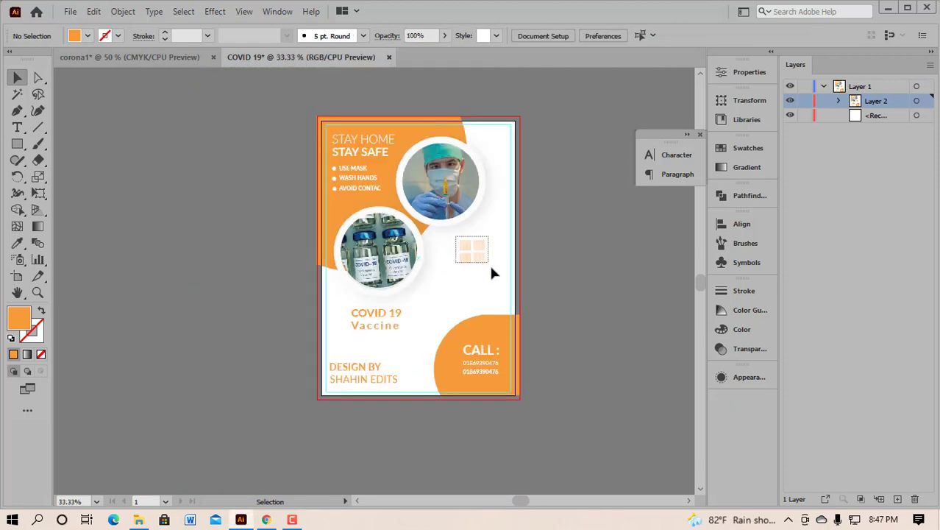
left_click(489, 264)
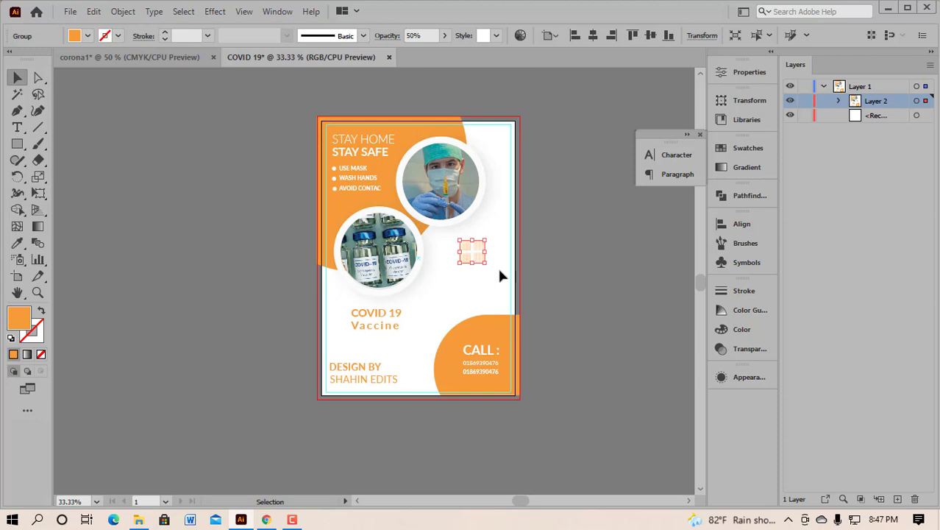
left_click(500, 256)
left_click_drag(482, 256, 504, 291)
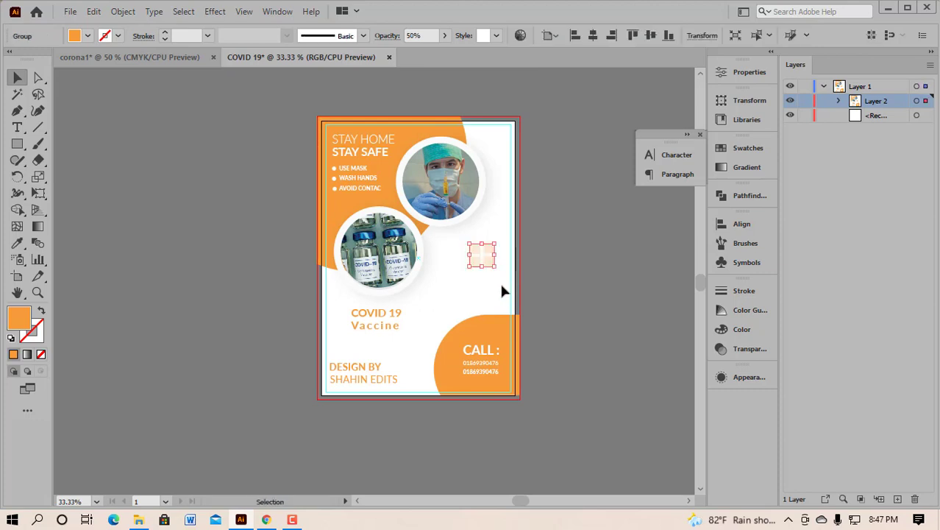
left_click(508, 295)
scroll(508, 295, "right", 2)
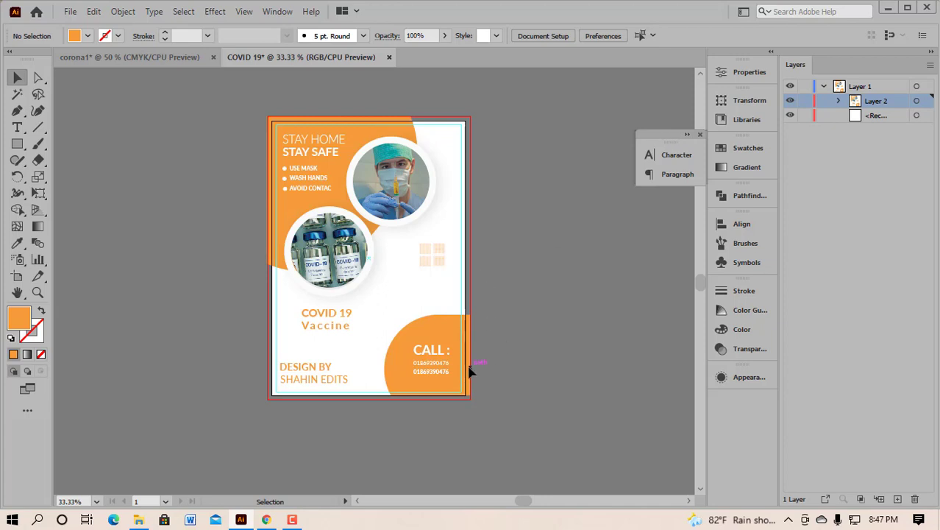
Step: Stop the screen recording from the taskbar recorder controls
left_click(292, 520)
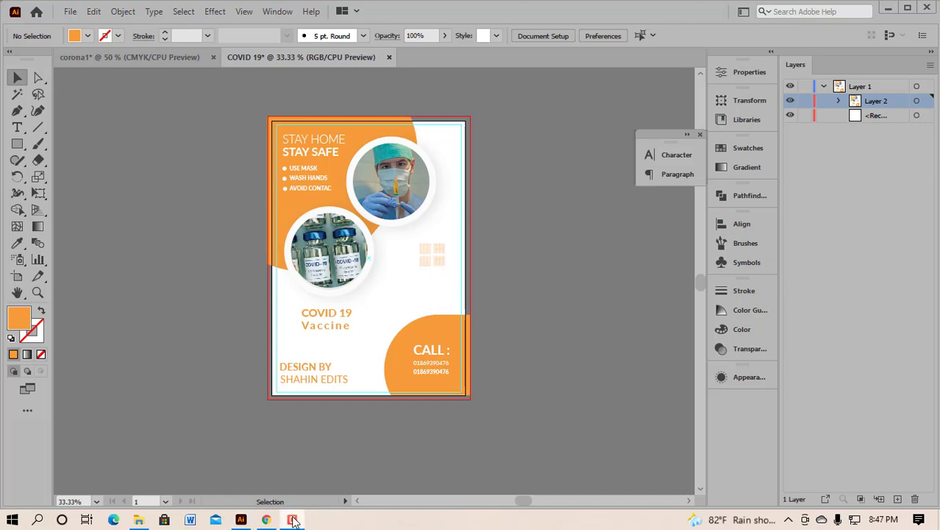
left_click(898, 474)
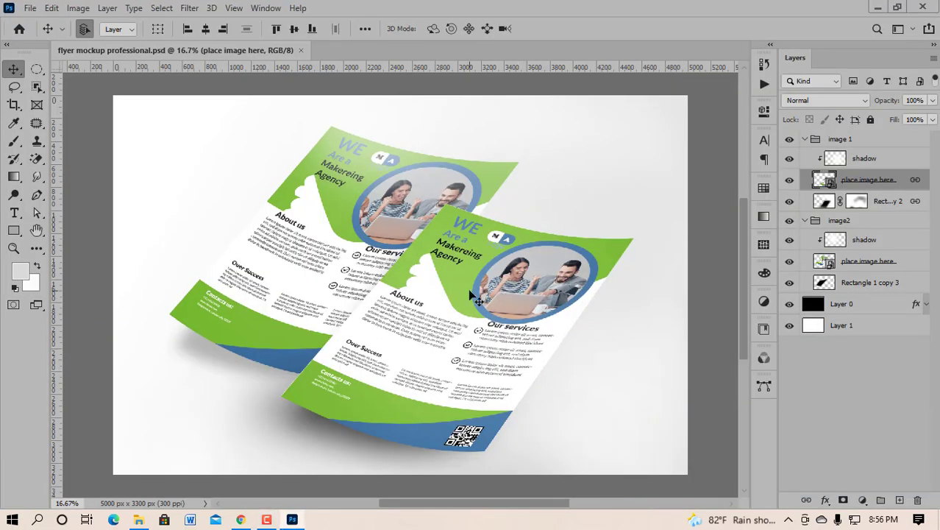
scroll(474, 300, "down", 1)
scroll(523, 302, "down", 2)
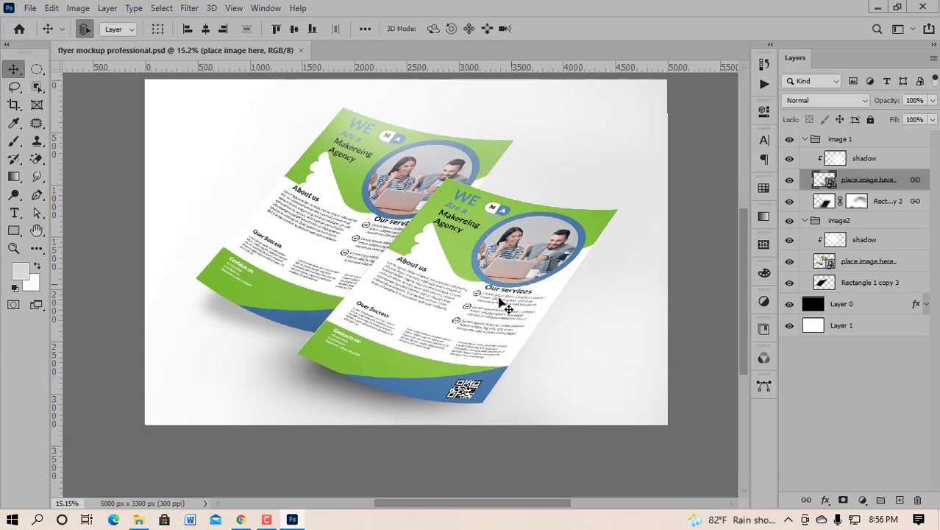
Step: Open the 'place image here' smart object Rectangle 11.psb and hide its green Layer 1 flyer
double_click(827, 180)
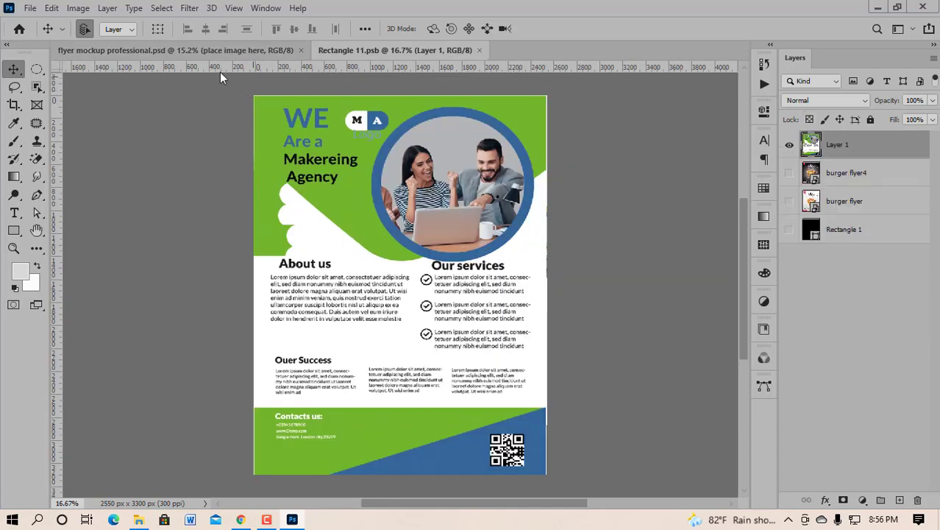
left_click(208, 47)
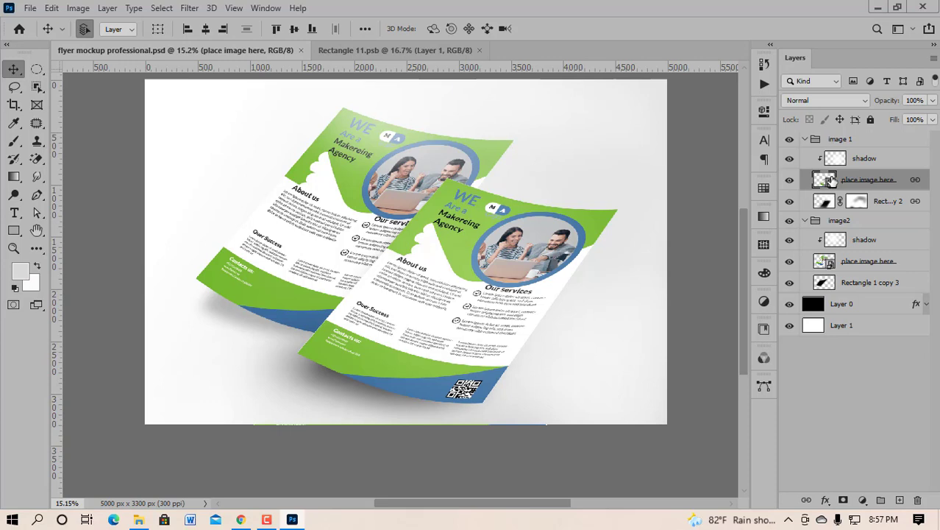
double_click(830, 182)
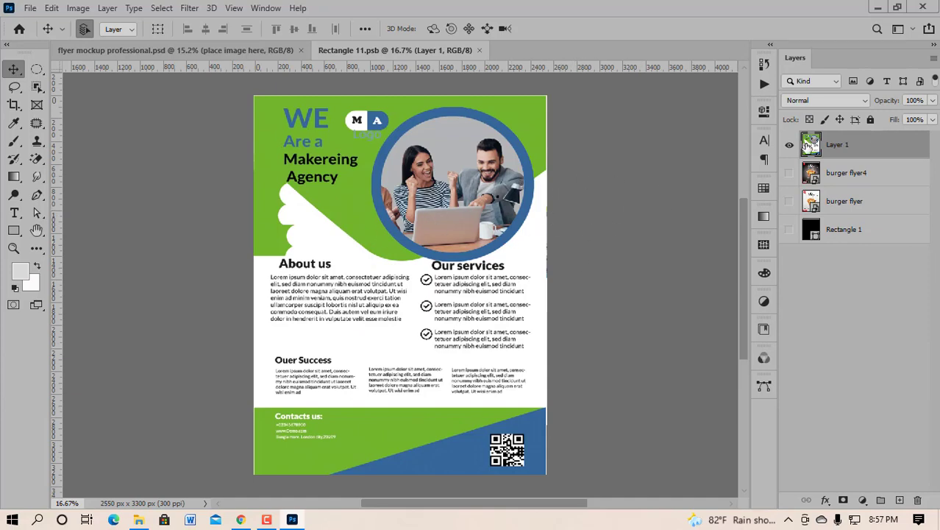
left_click(788, 147)
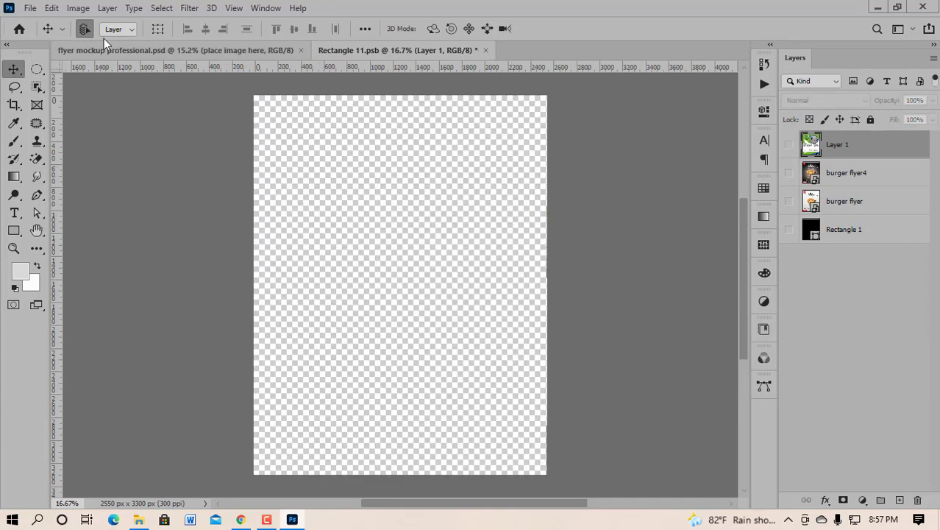
Step: Open COVID 19-01 from the Downloads folder via File > Open
left_click(30, 8)
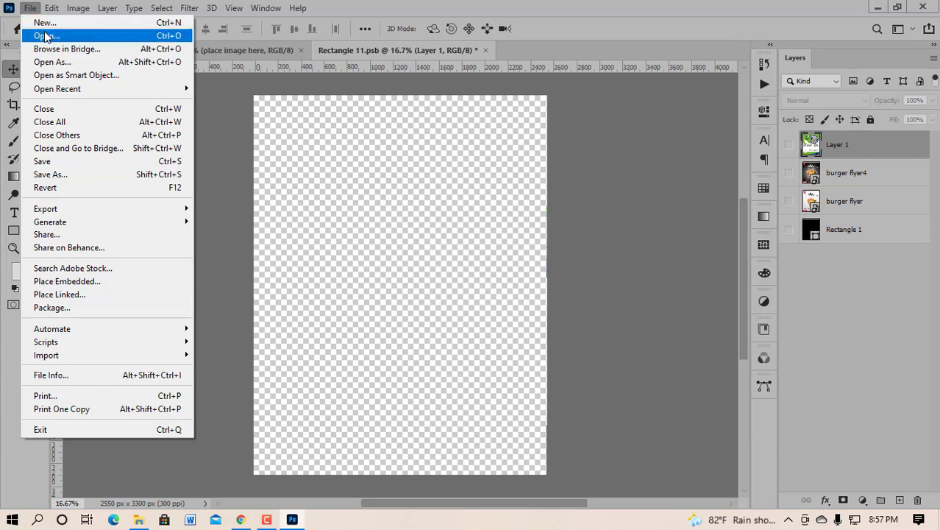
left_click(46, 37)
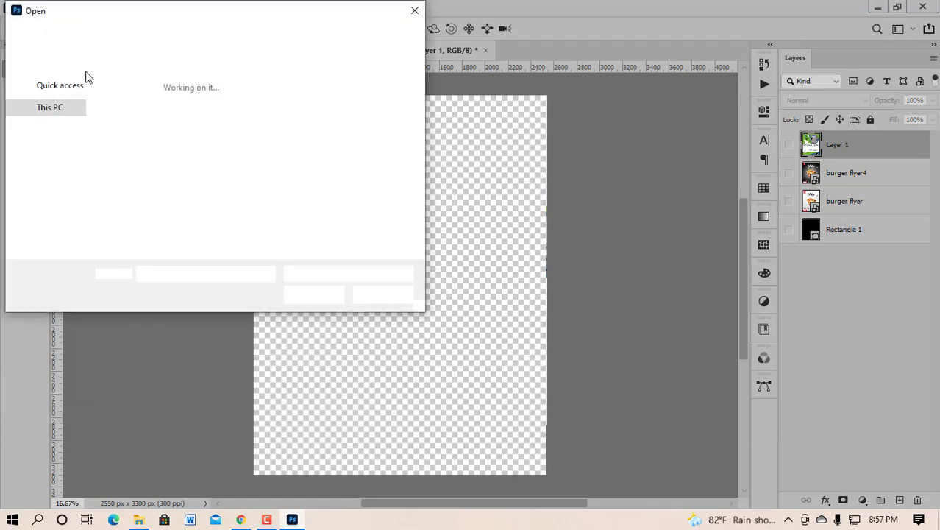
left_click(58, 115)
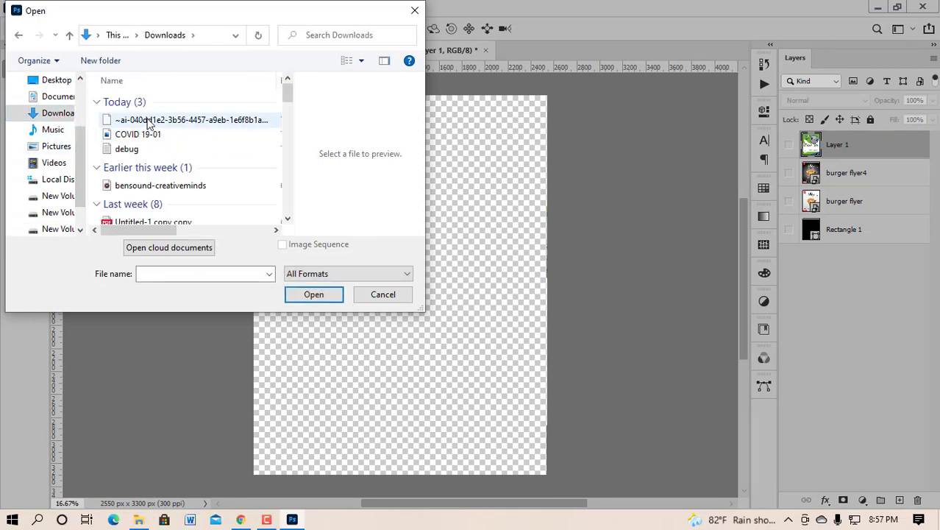
left_click(140, 134)
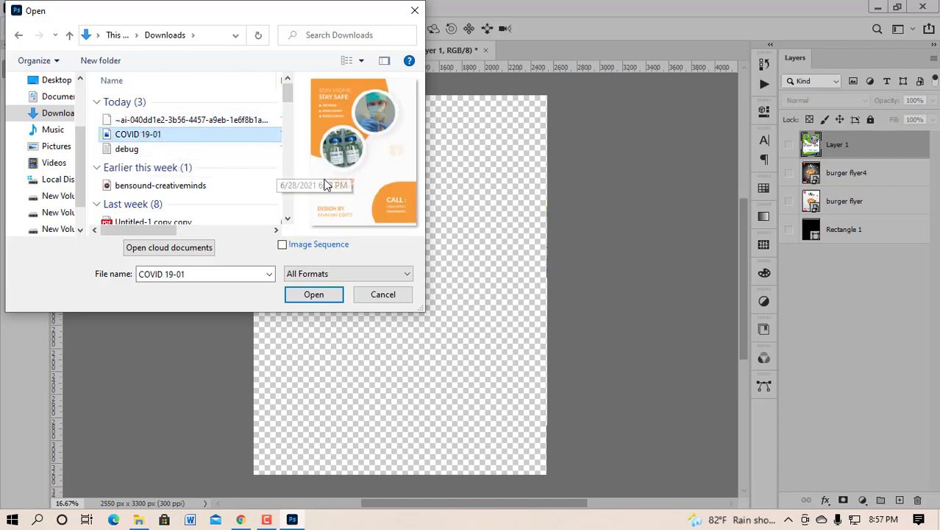
left_click(316, 295)
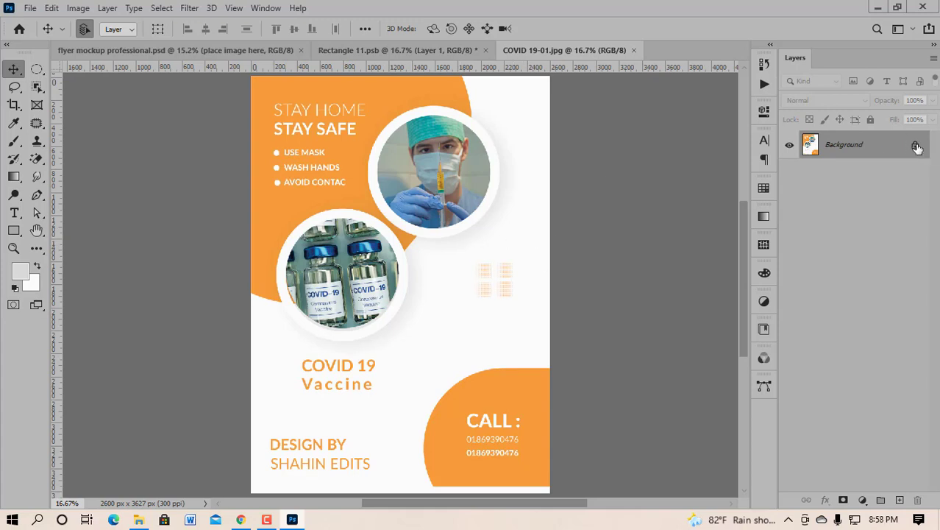
Step: Unlock the poster's Background layer, drag it into Rectangle 11.psb, and position it against Layer 1
left_click(916, 146)
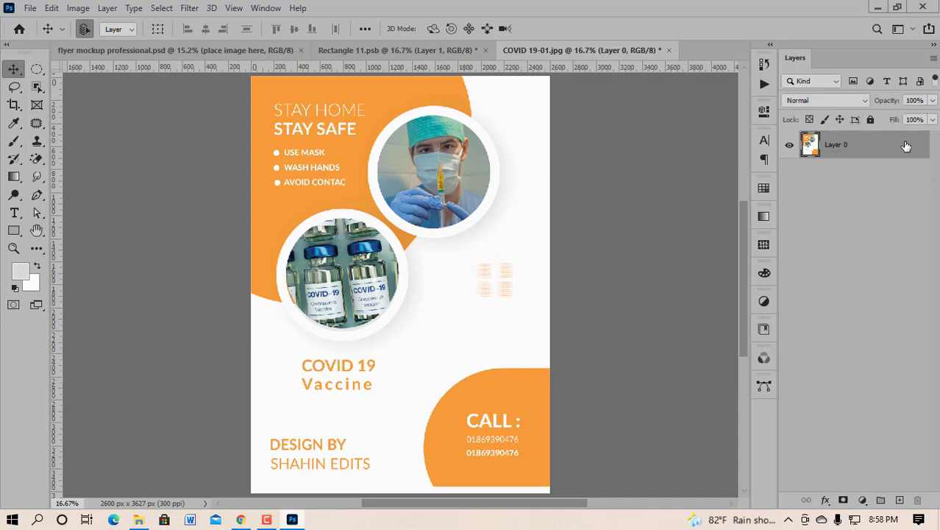
left_click_drag(424, 322, 417, 304)
left_click(789, 174)
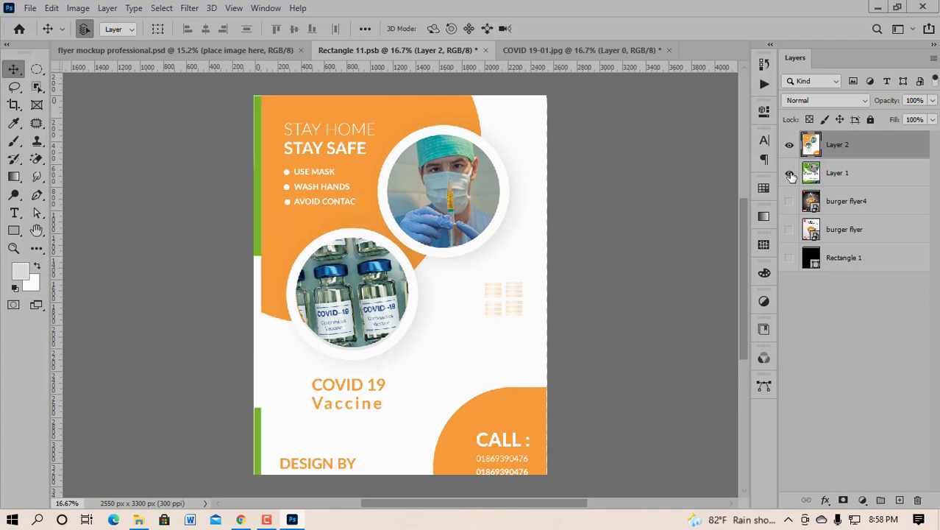
left_click(789, 173)
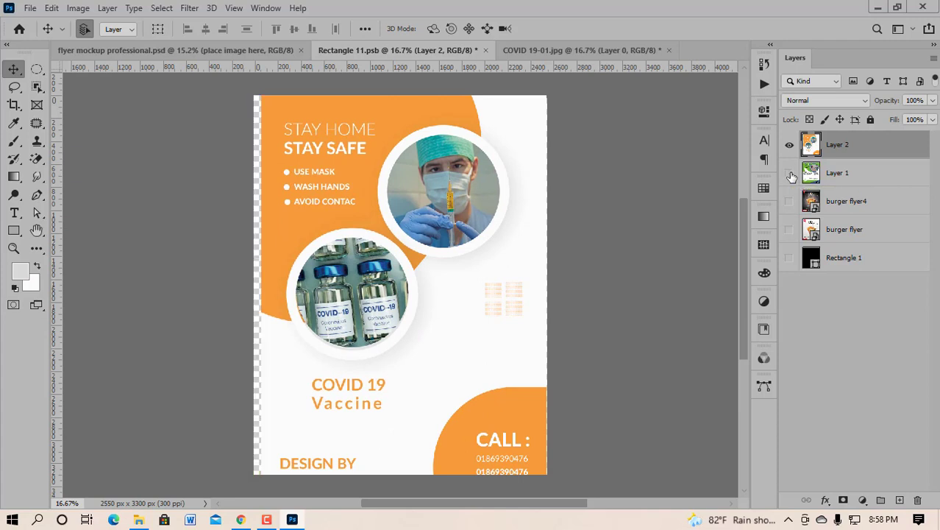
left_click(789, 174)
left_click(789, 174)
left_click(790, 174)
left_click(789, 173)
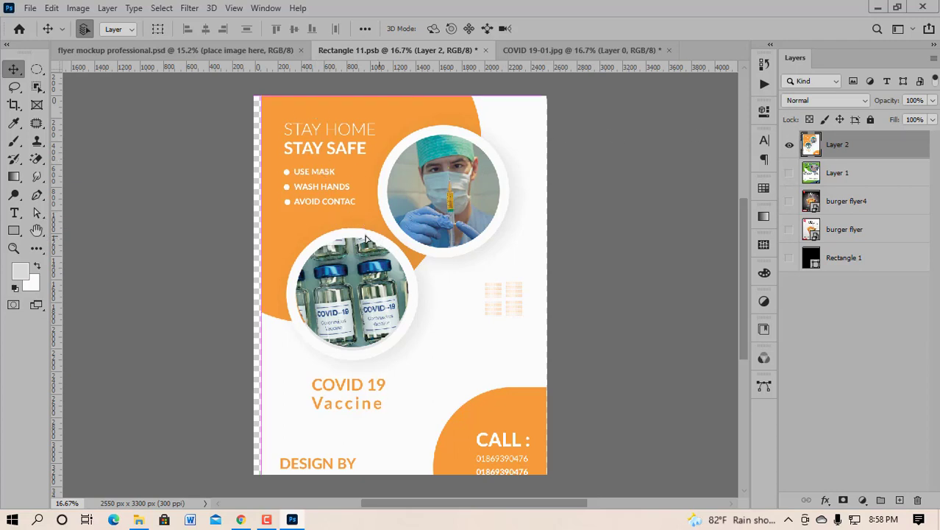
left_click_drag(382, 239, 363, 239)
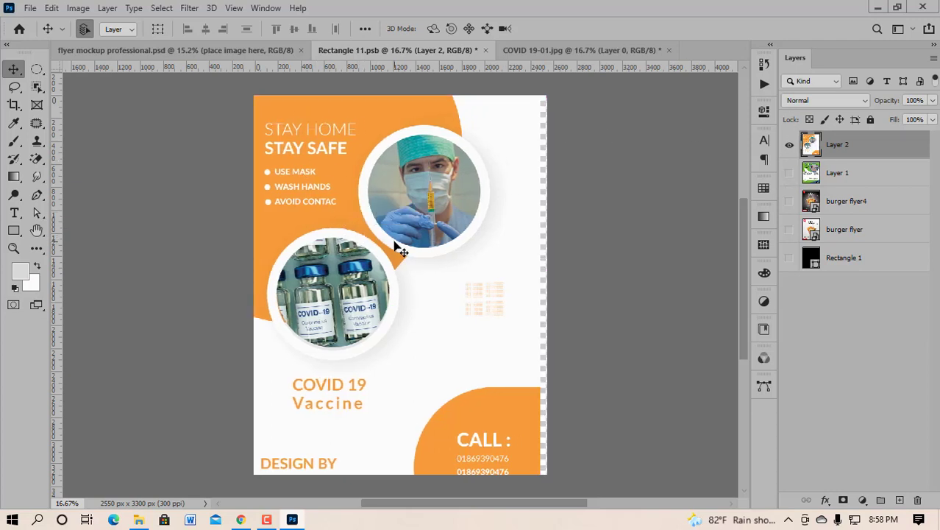
key("ctrl")
key("ctrl+t")
Step: Scale the poster to about 90%, centre it, save Rectangle 11.psb, and return to the mockup
scroll(431, 236, "down", 2)
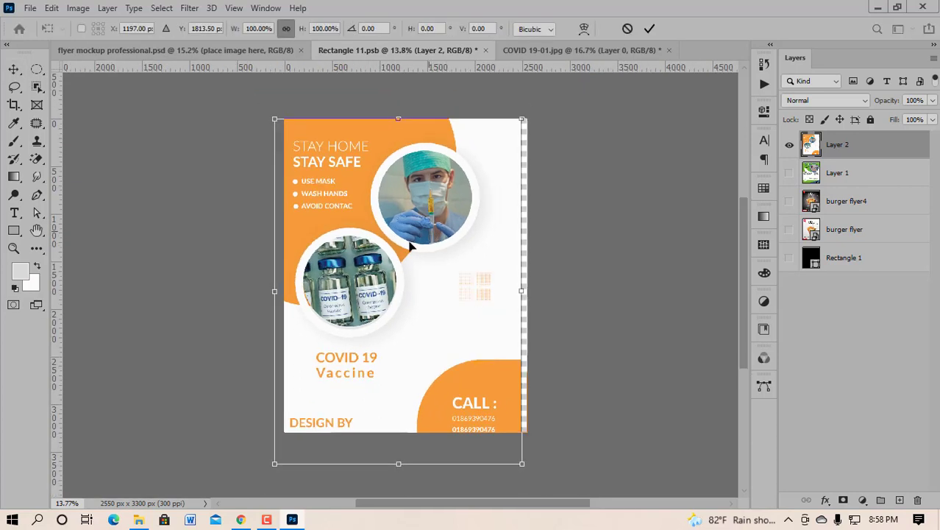
left_click_drag(523, 119, 512, 136)
left_click_drag(471, 196, 478, 183)
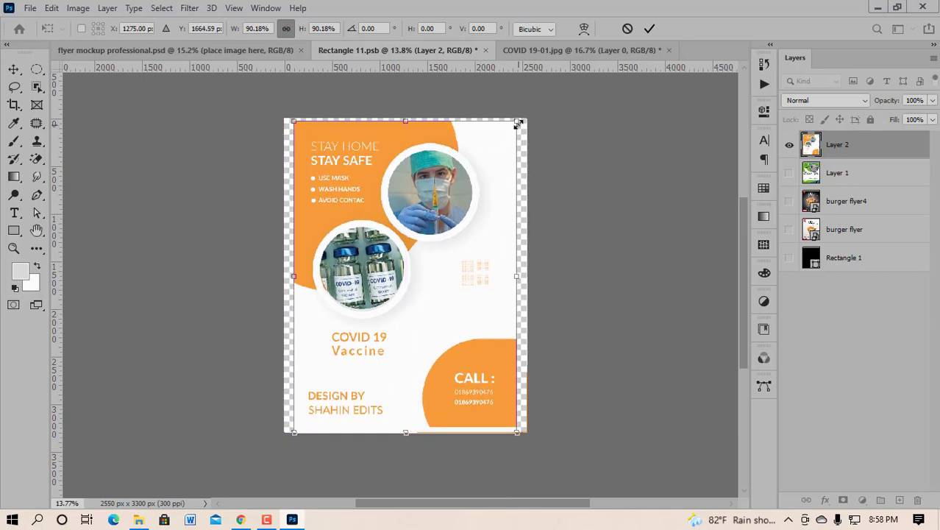
left_click_drag(515, 122, 512, 126)
left_click_drag(469, 195, 469, 192)
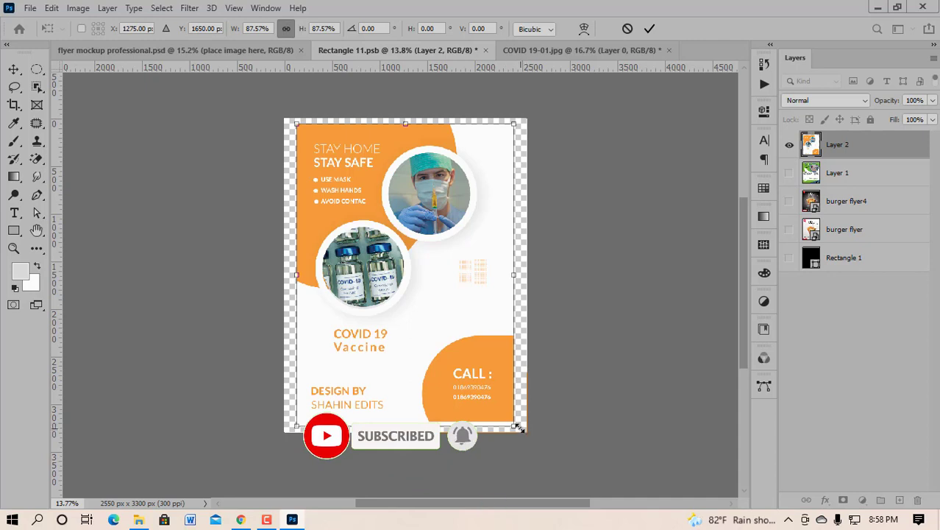
left_click_drag(517, 429, 521, 434)
left_click(874, 152)
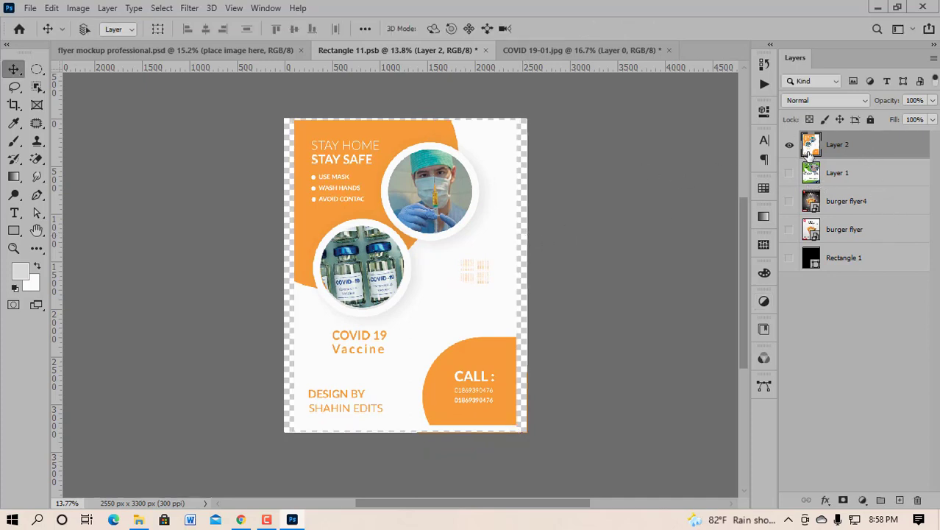
key("ctrl+s")
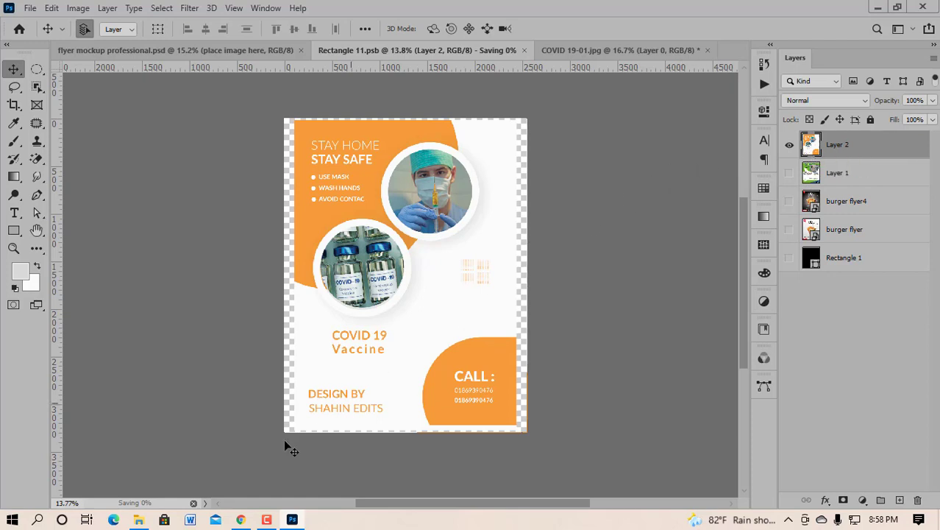
left_click(216, 48)
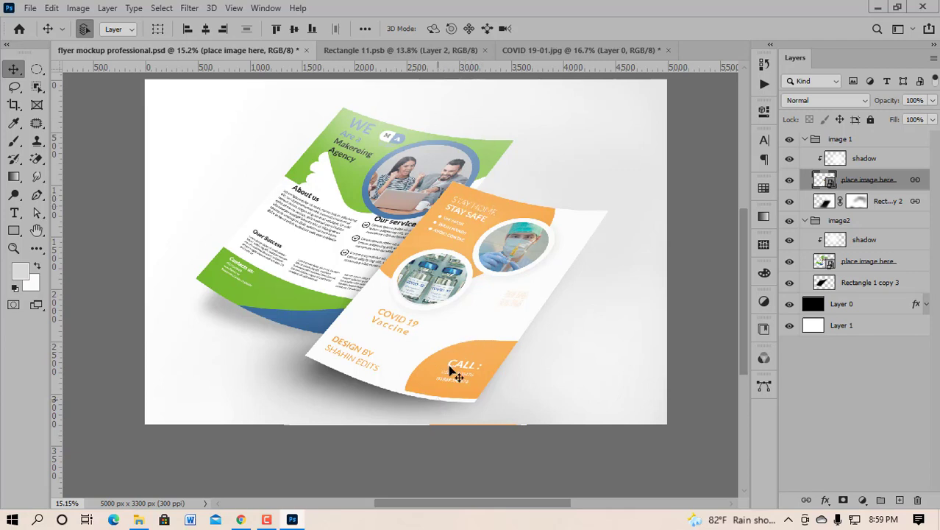
Step: Nudge the flyer down, scale it to about 104% to fill the page, save, and view the mockup
left_click(412, 50)
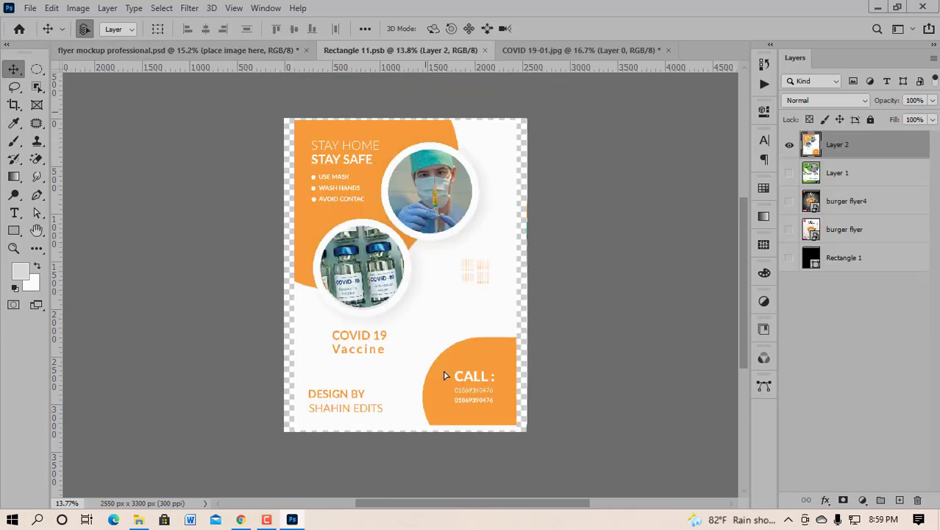
left_click_drag(445, 376, 445, 378)
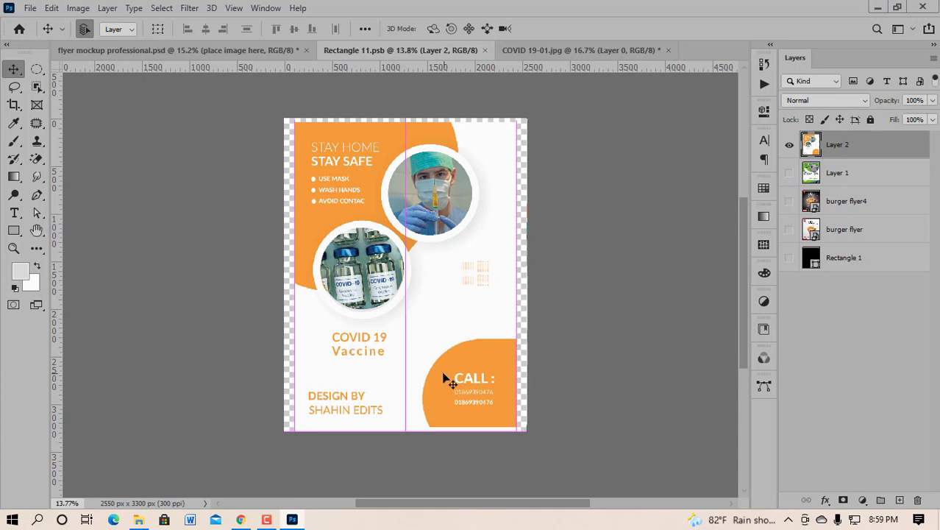
key("ctrl+t")
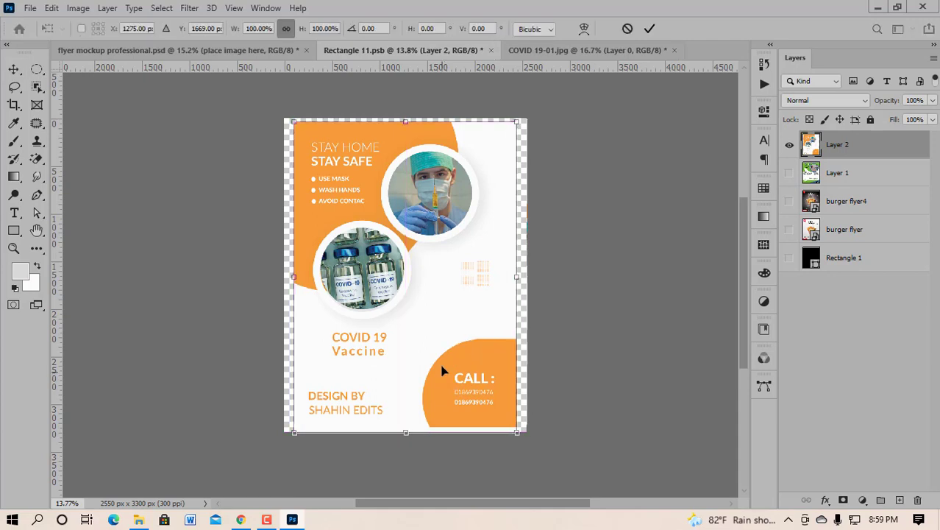
left_click_drag(518, 435, 494, 420)
left_click(871, 149)
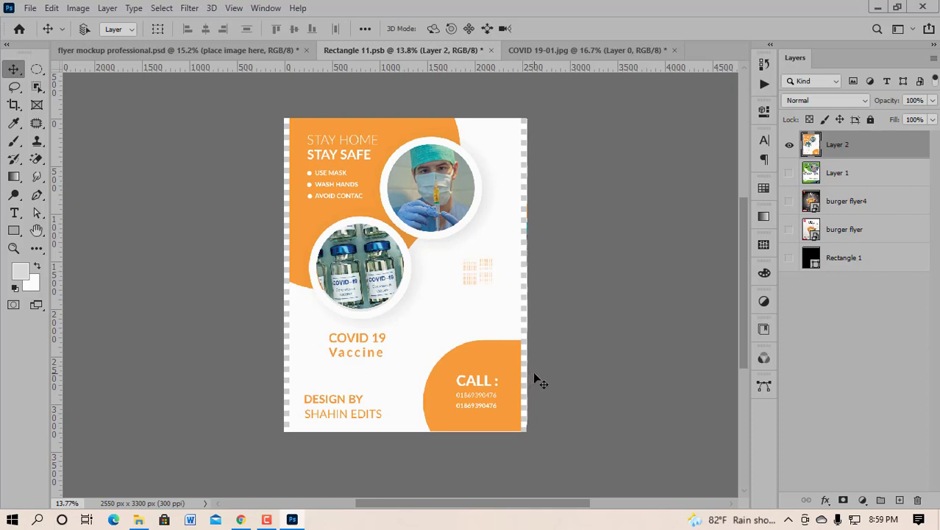
key("ctrl+s")
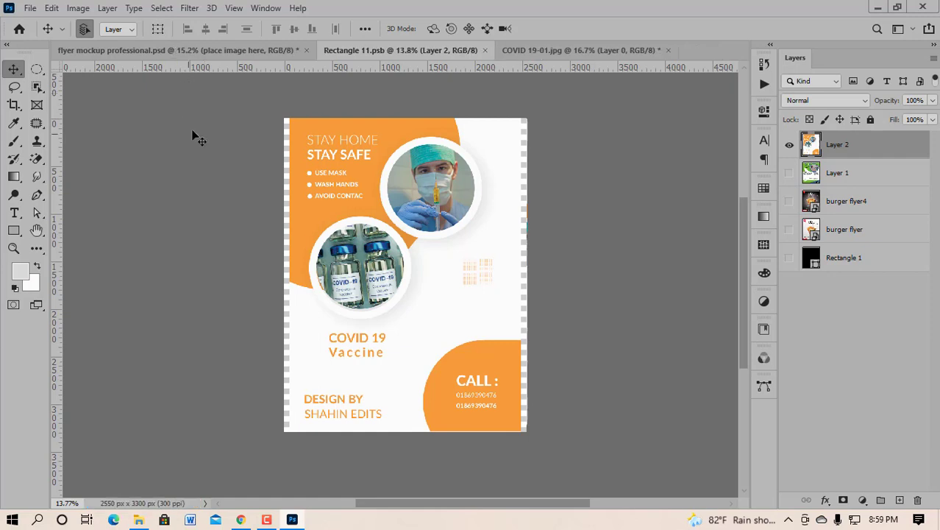
left_click(201, 48)
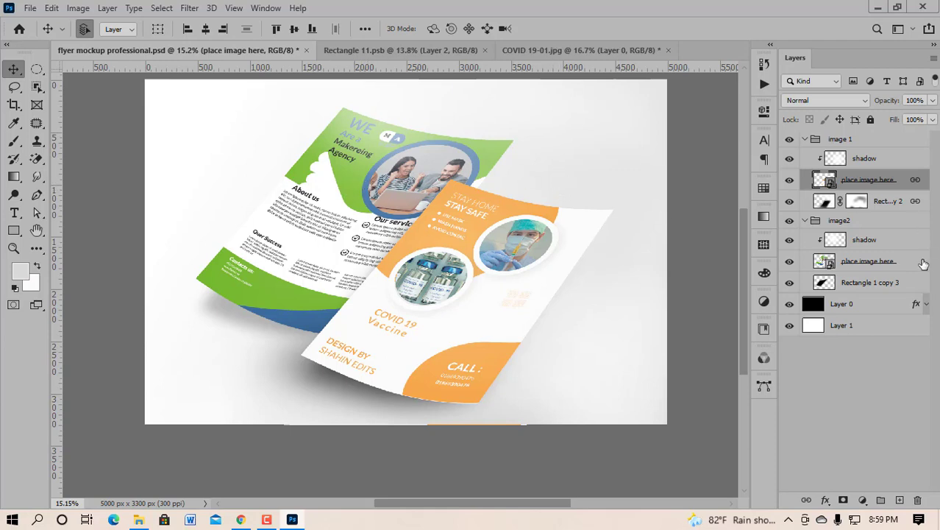
Step: Open the back sheet's artwork, hide the green agency flyer, and drag in COVID 19-01.jpg
left_click(484, 49)
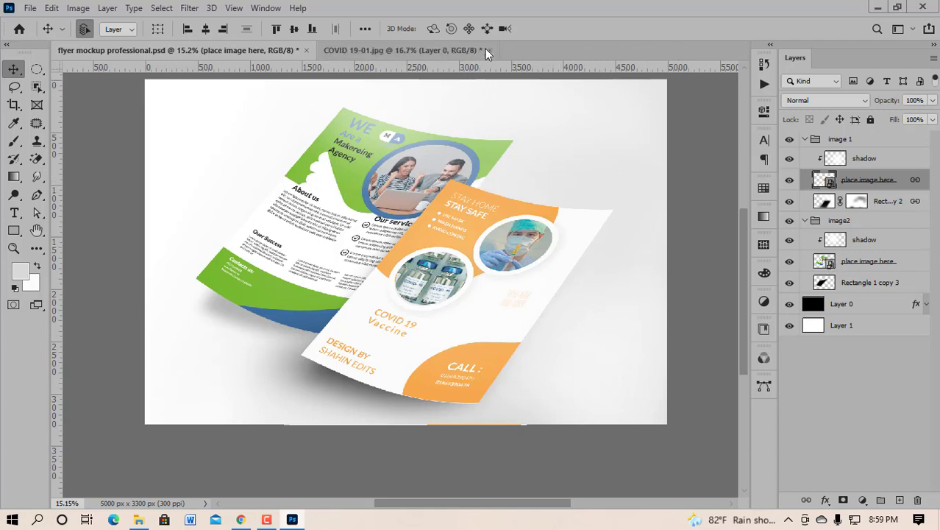
double_click(827, 262)
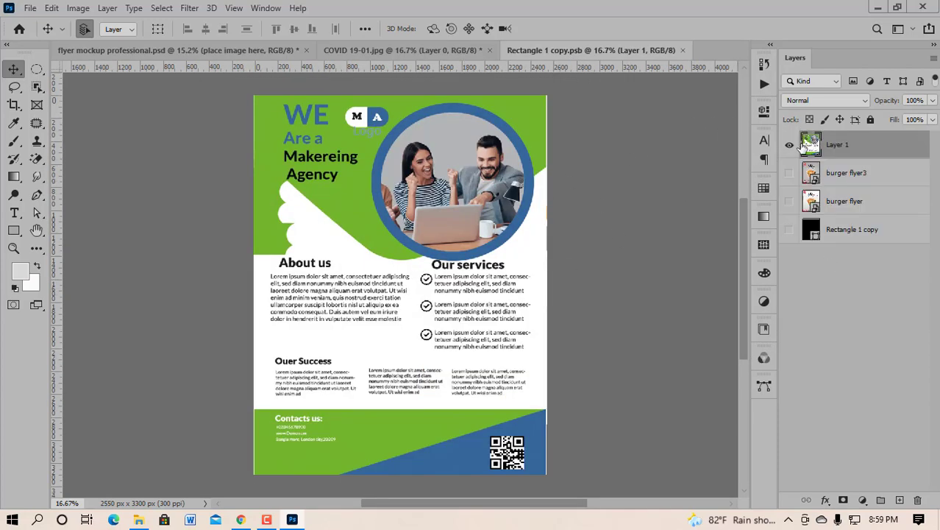
left_click(789, 145)
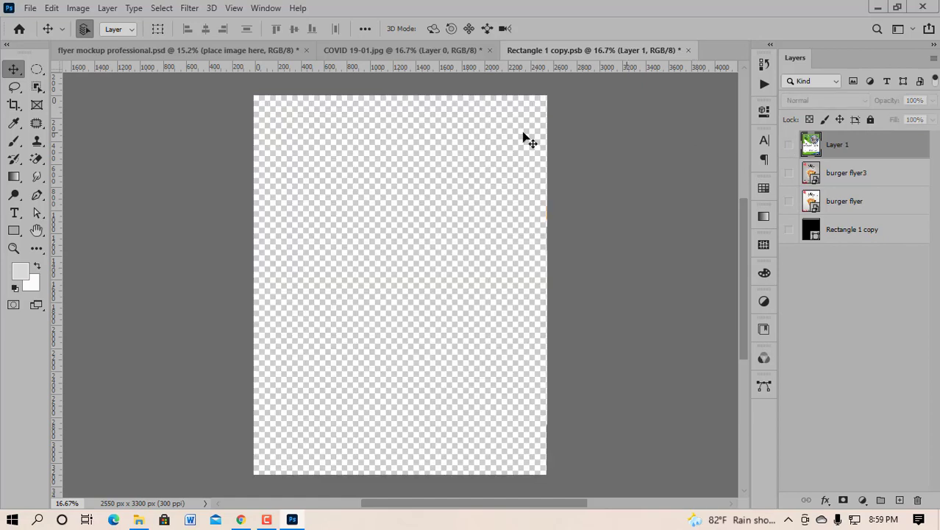
left_click(365, 49)
left_click_drag(396, 237, 611, 50)
left_click_drag(382, 246, 377, 252)
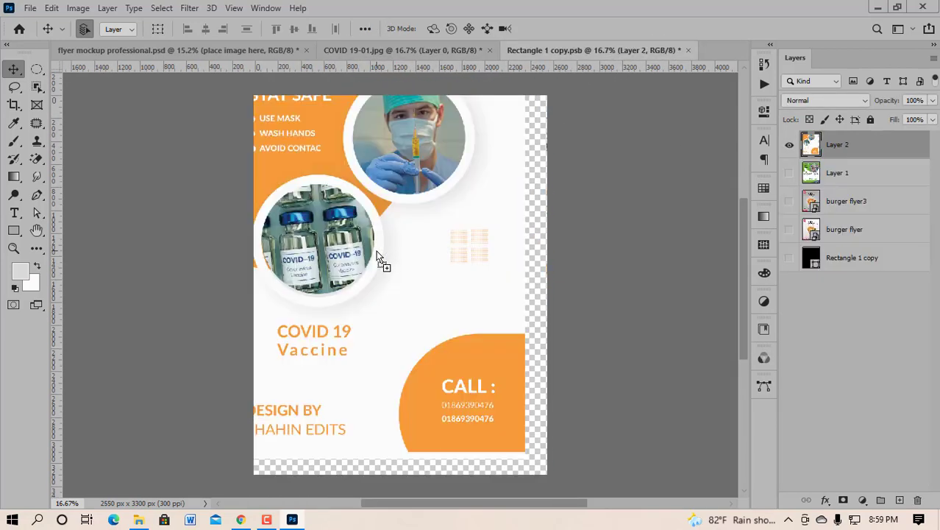
Step: Scale the COVID flyer to about 92.7%, centre it on the page, and save
key("ctrl+t")
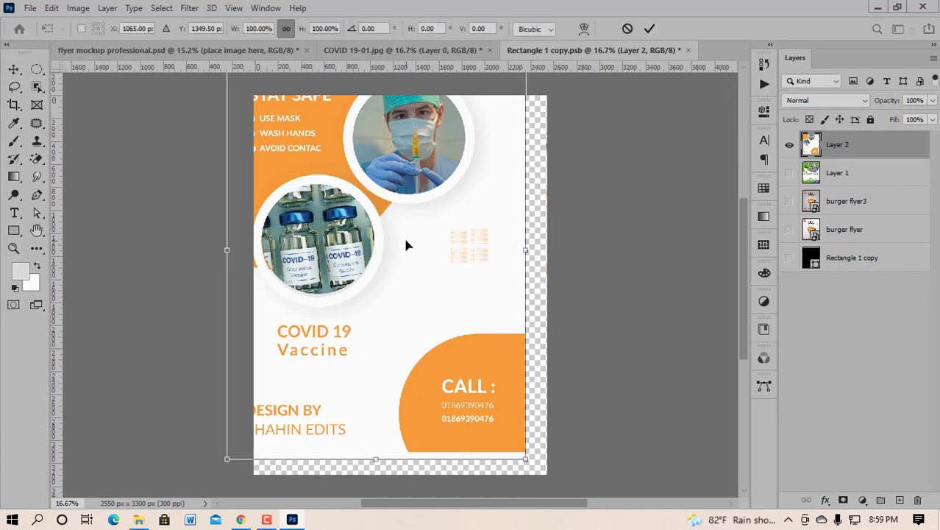
scroll(407, 245, "down", 1)
left_click_drag(505, 415, 453, 364)
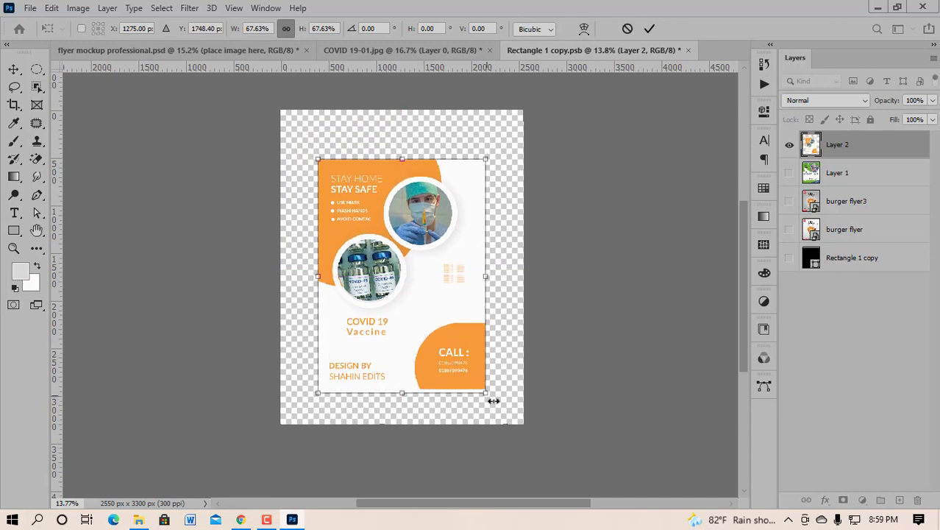
left_click_drag(488, 397, 514, 431)
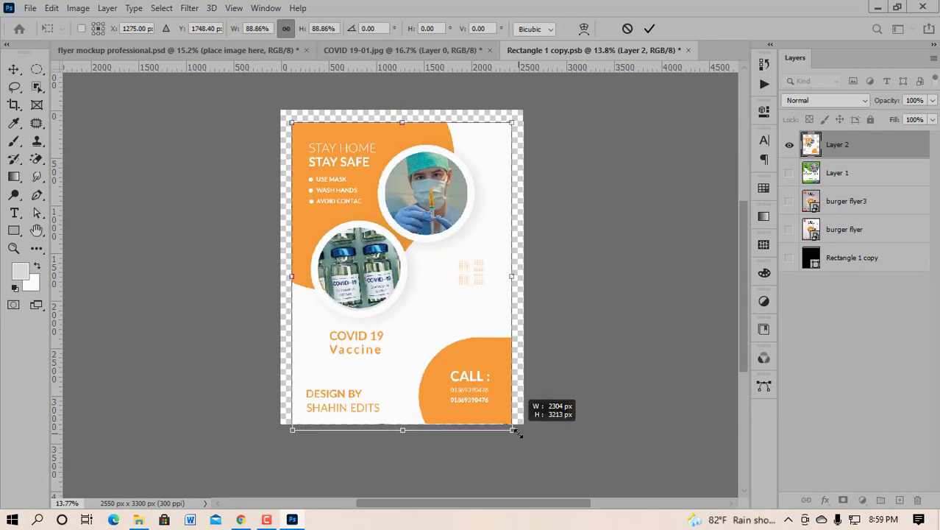
left_click_drag(484, 401, 481, 391)
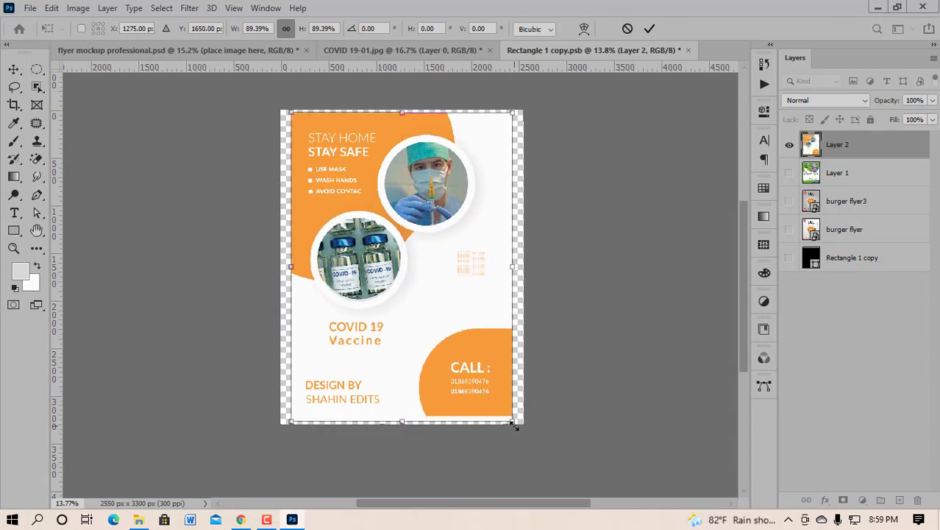
left_click_drag(515, 426, 521, 431)
left_click_drag(491, 395, 491, 397)
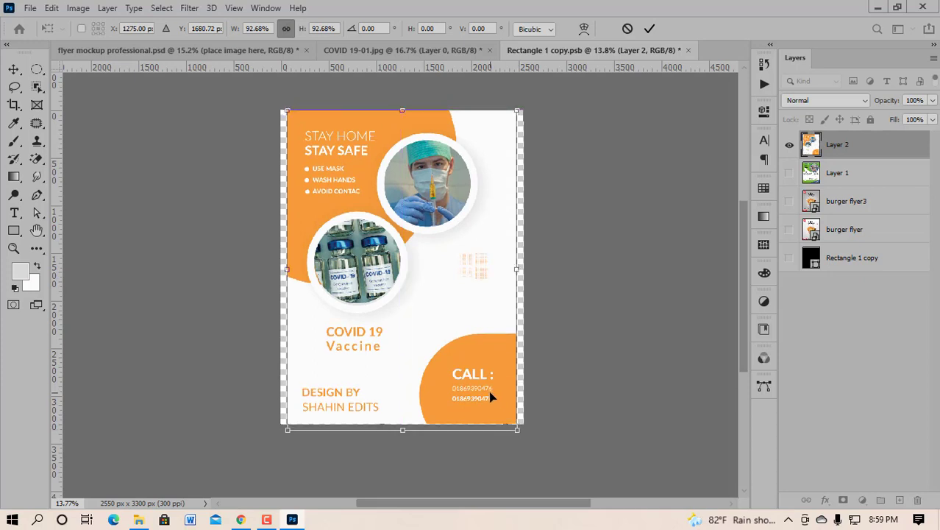
scroll(434, 374, "up", 3)
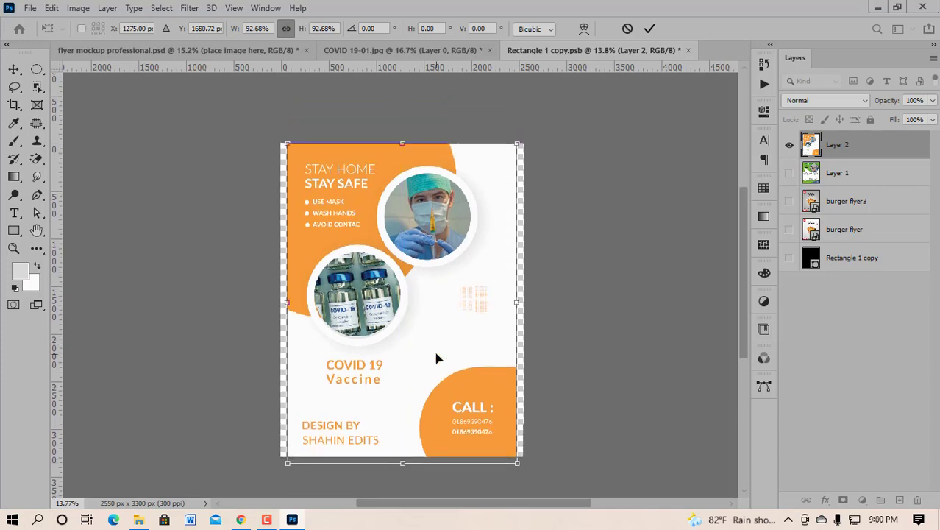
scroll(405, 356, "up", 3)
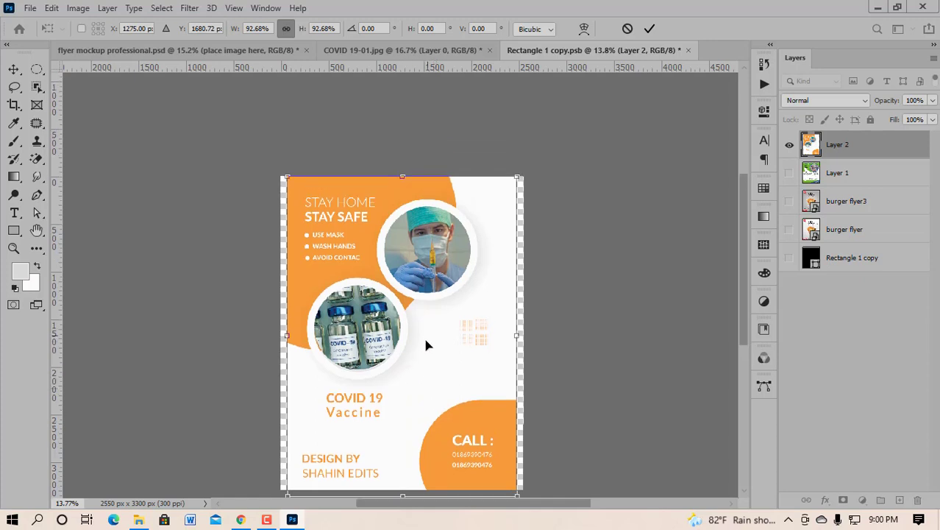
scroll(423, 342, "down", 2)
left_click_drag(436, 342, 439, 351)
key("Return")
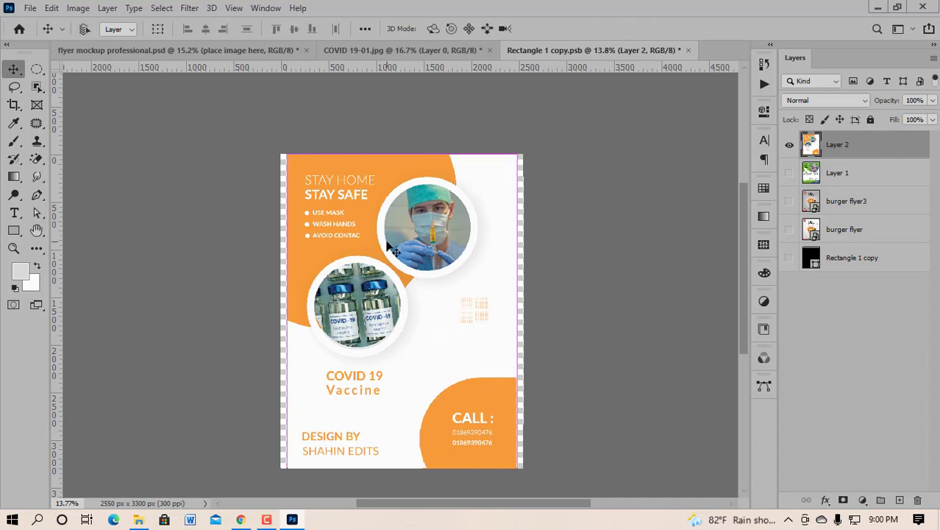
key("ctrl+s")
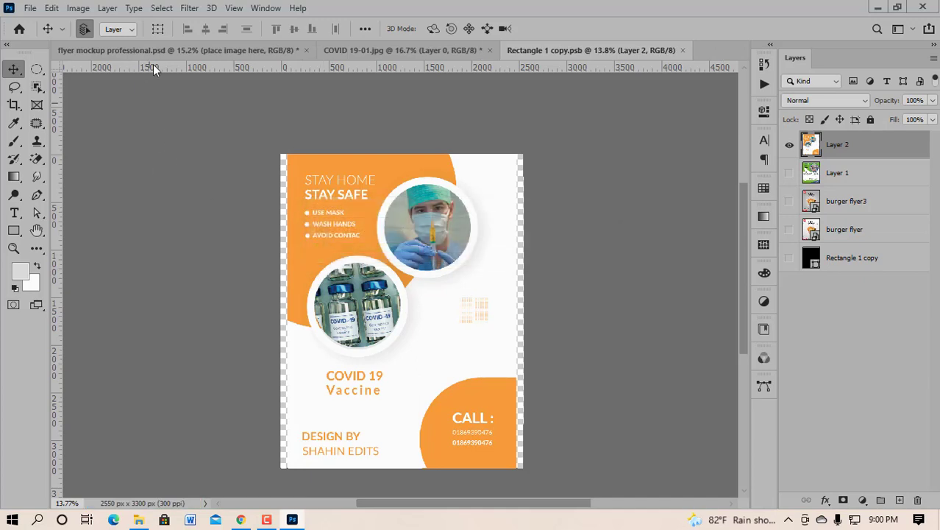
Step: Zoom around flyer mockup professional.psd to inspect the COVID poster on both curved sheets
left_click(164, 47)
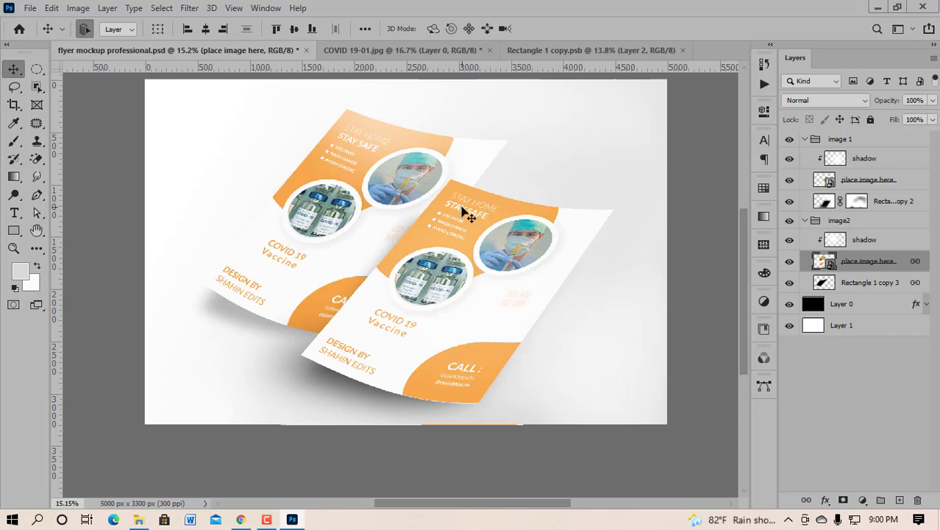
scroll(449, 216, "up", 3)
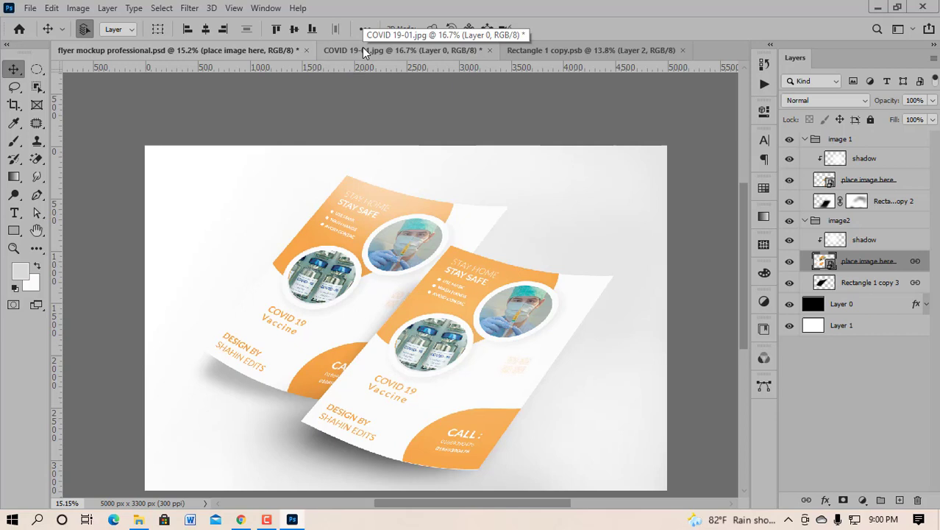
scroll(449, 243, "down", 2)
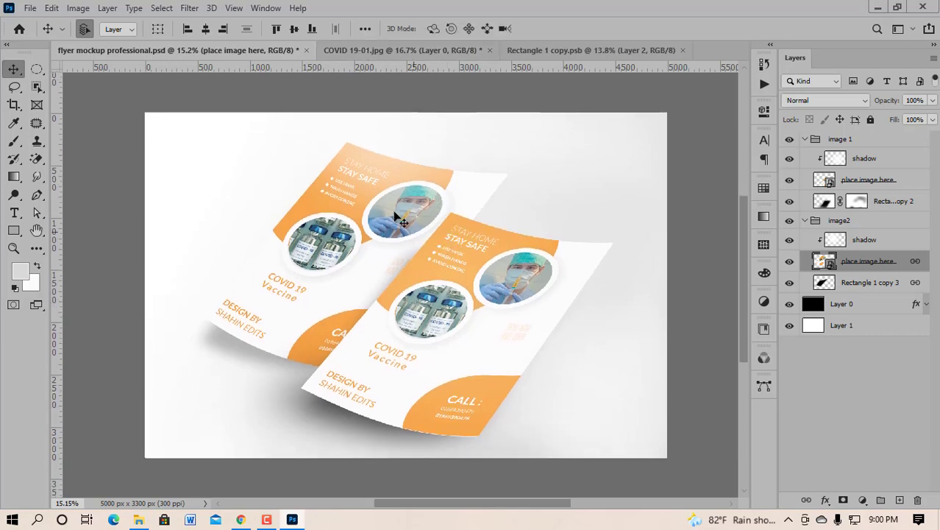
scroll(377, 204, "up", 1)
scroll(371, 199, "up", 2)
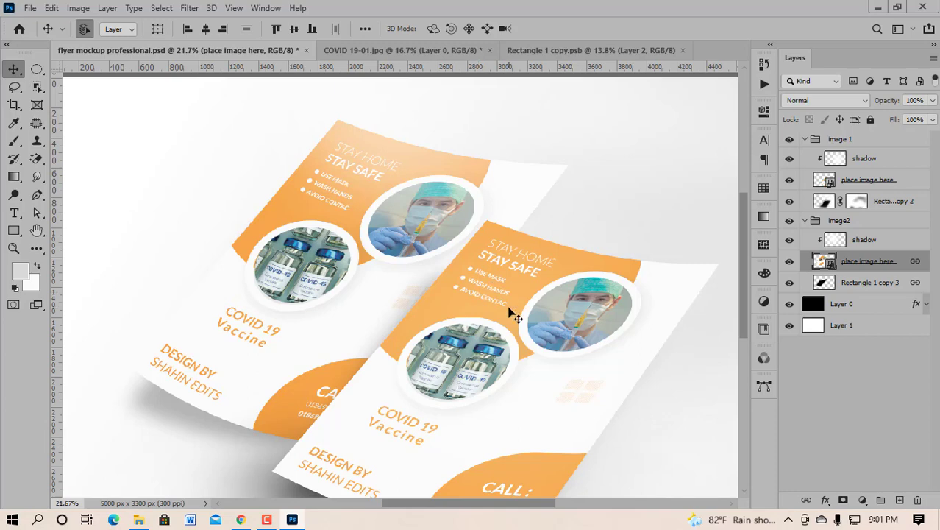
scroll(515, 315, "down", 5)
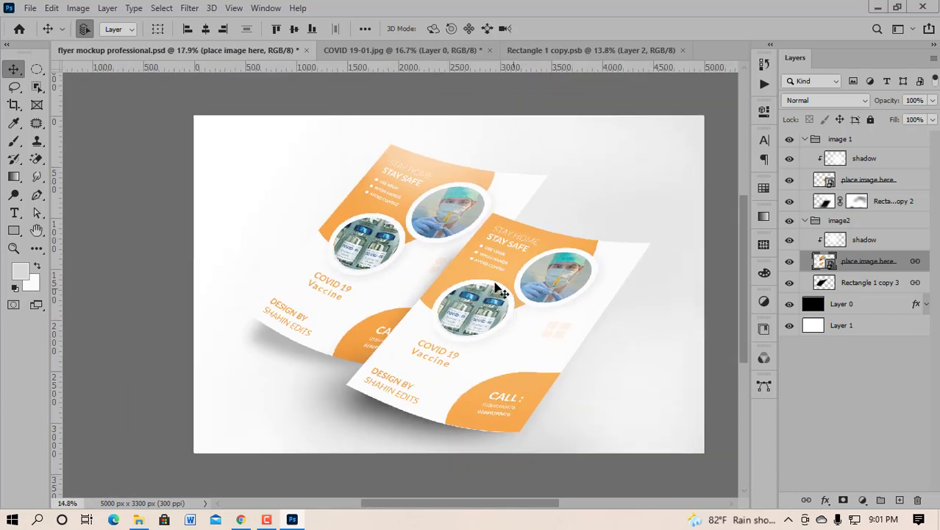